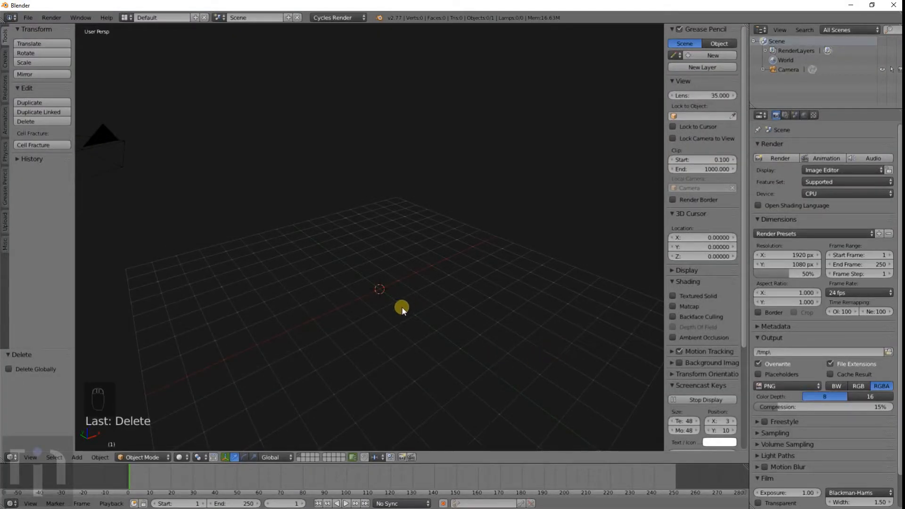
{"action": "scroll", "coordinate": [401, 308], "scroll_direction": "up", "scroll_amount": 4}
{"action": "scroll", "coordinate": [401, 308], "scroll_direction": "down", "scroll_amount": 3}
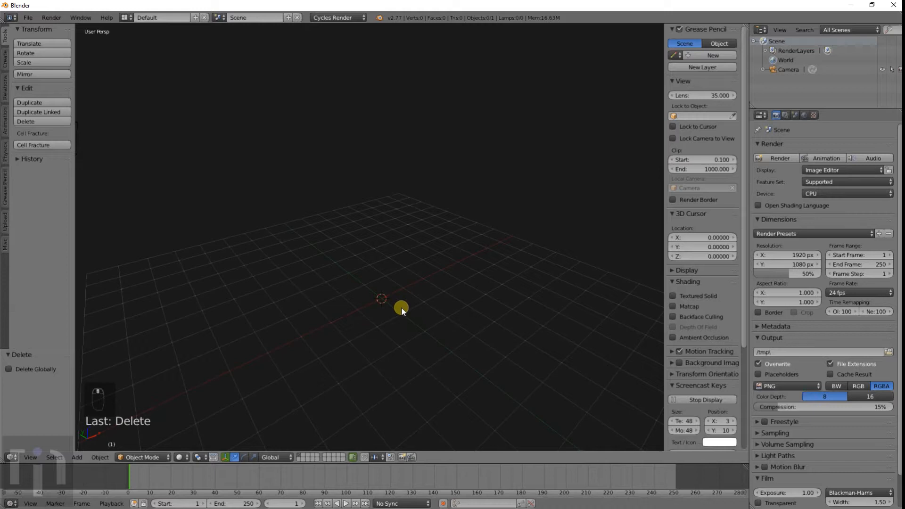
{"action": "key", "text": "shift+a"}
{"action": "mouse_move", "coordinate": [401, 308]}
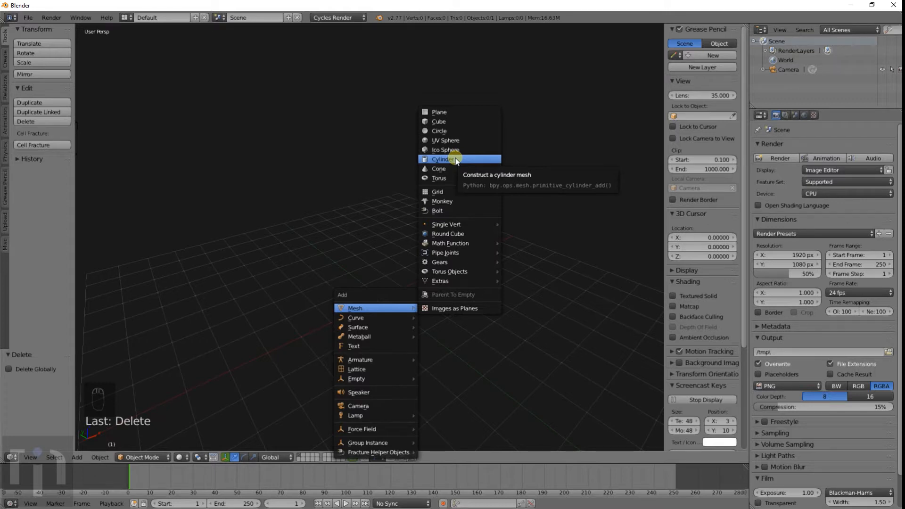
{"action": "key", "text": "Escape"}
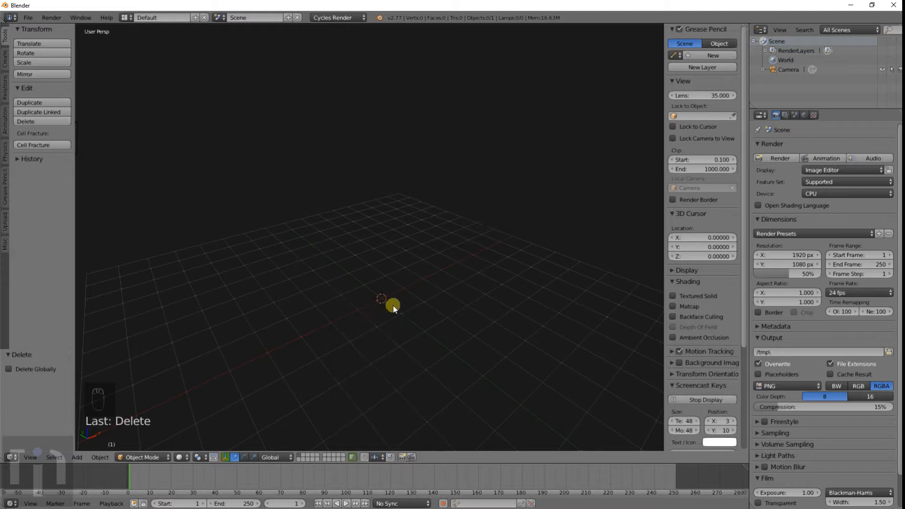
Step: Add a cube at the origin and set its X and Y dimensions to 50
{"action": "key", "text": "shift+a"}
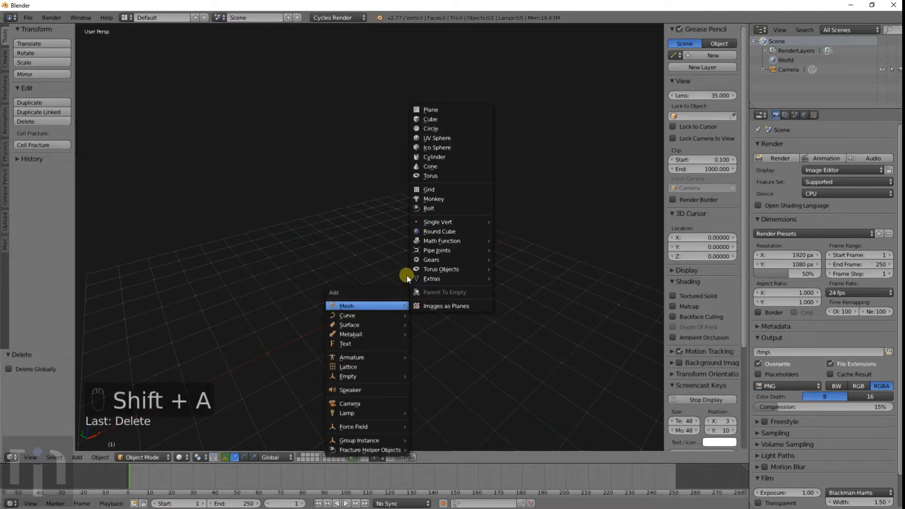
{"action": "left_click", "coordinate": [431, 118]}
{"action": "left_click", "coordinate": [702, 180]}
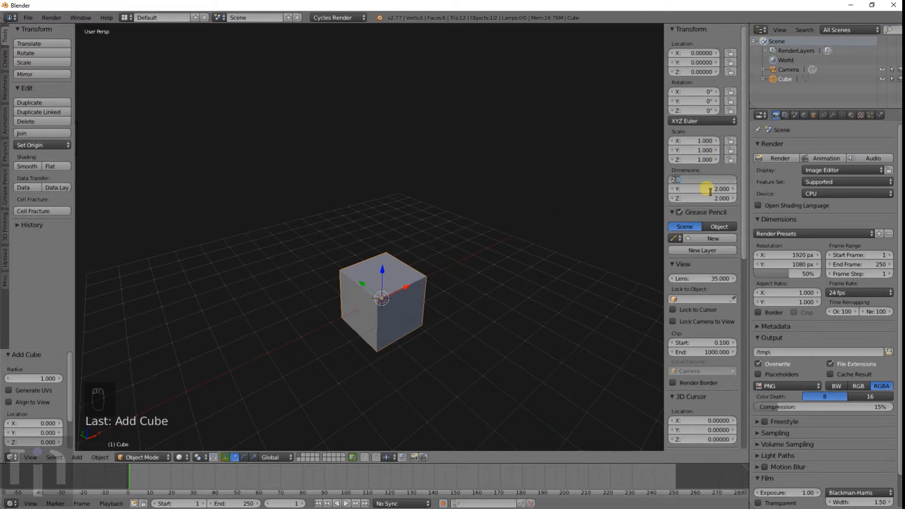
{"action": "type", "text": "50"}
{"action": "left_click", "coordinate": [709, 189]}
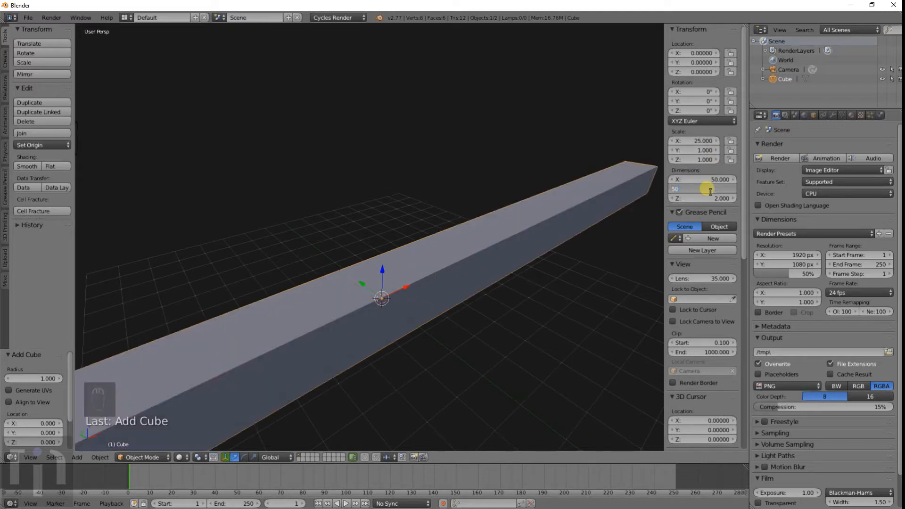
{"action": "key", "text": "Return"}
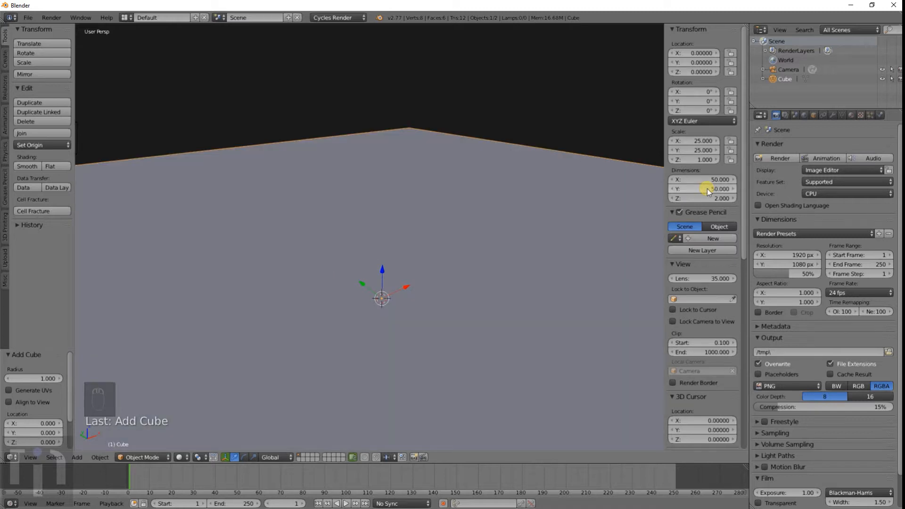
Step: Set the flat slab's Z dimension to 3
{"action": "left_click", "coordinate": [706, 198]}
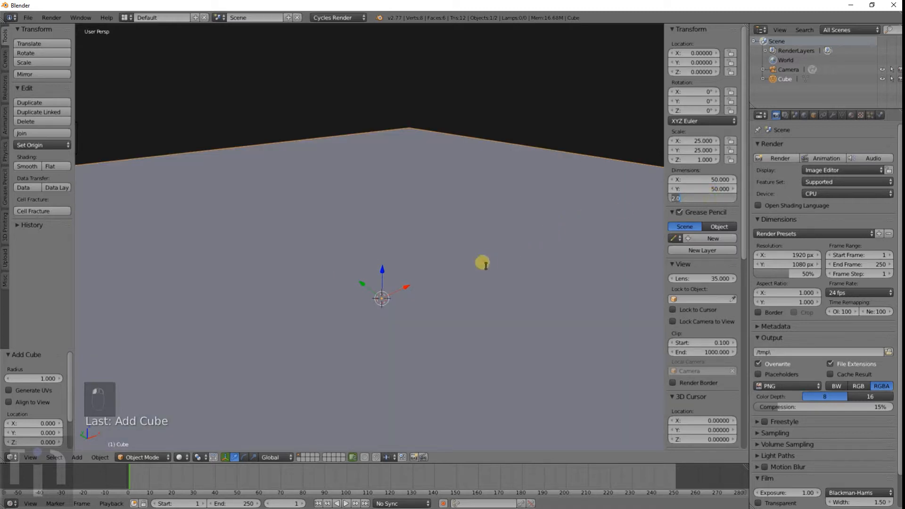
{"action": "key", "text": "Return"}
{"action": "scroll", "coordinate": [483, 262], "scroll_direction": "down", "scroll_amount": 6}
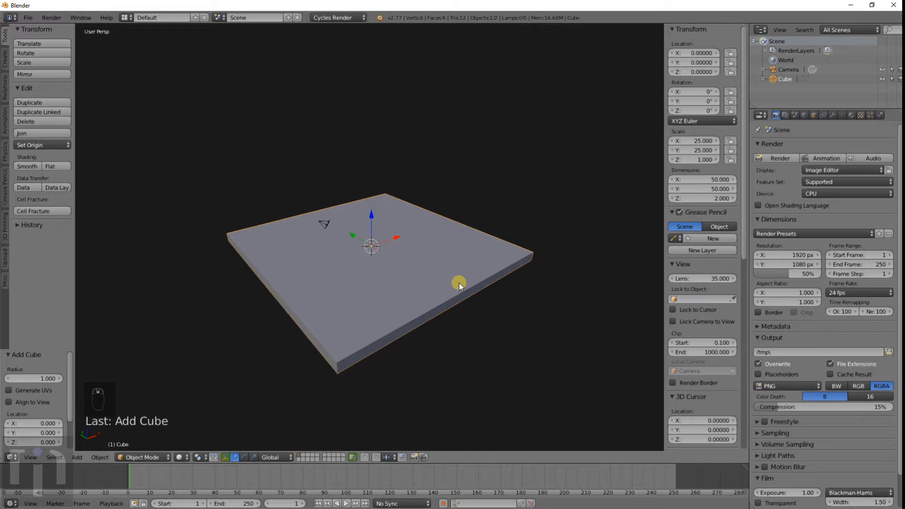
{"action": "key", "text": "KP_1"}
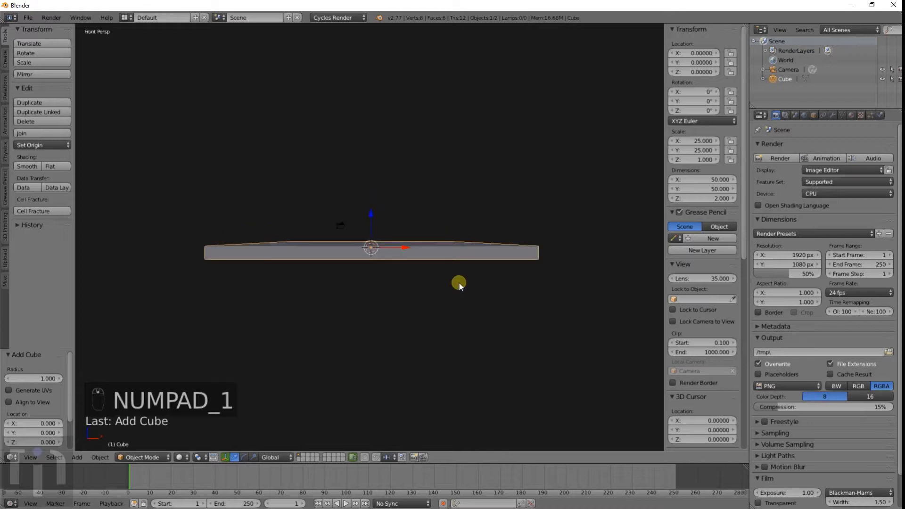
{"action": "left_click", "coordinate": [696, 198]}
{"action": "key", "text": "Return"}
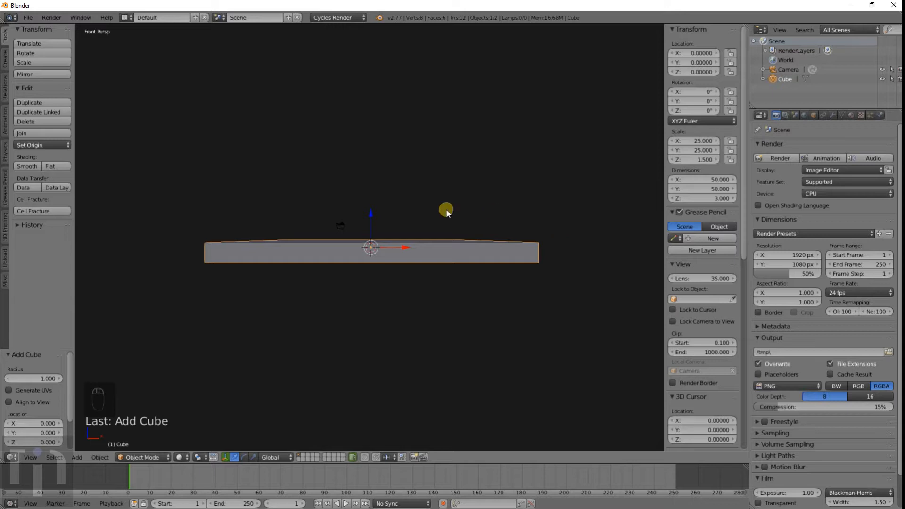
Step: Add a torus mesh at the origin in the orthographic front view and show the scene in wireframe
{"action": "key", "text": "KP_5"}
{"action": "scroll", "coordinate": [351, 278], "scroll_direction": "up", "scroll_amount": 4}
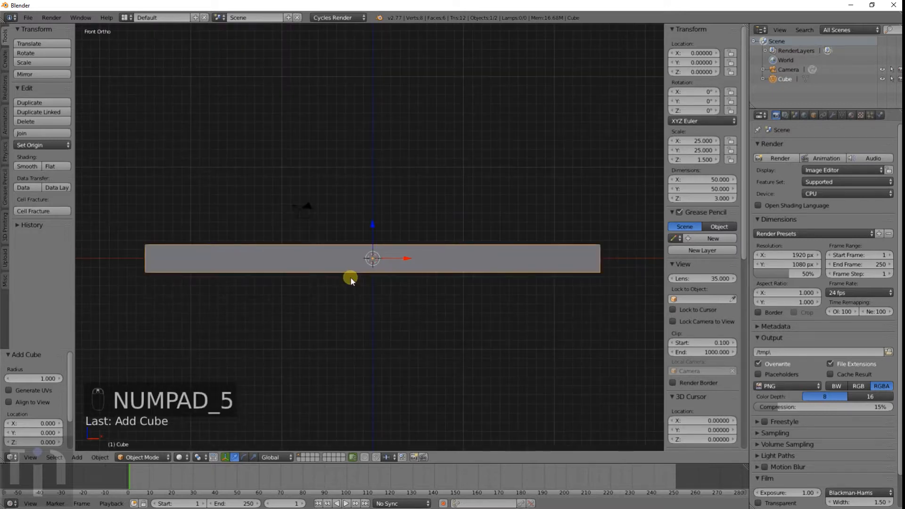
{"action": "middle_click_drag", "start_coordinate": [350, 278], "coordinate": [447, 289], "text": "shift"}
{"action": "scroll", "coordinate": [394, 283], "scroll_direction": "up", "scroll_amount": 4}
{"action": "scroll", "coordinate": [394, 284], "scroll_direction": "down", "scroll_amount": 3}
{"action": "key", "text": "shift+a"}
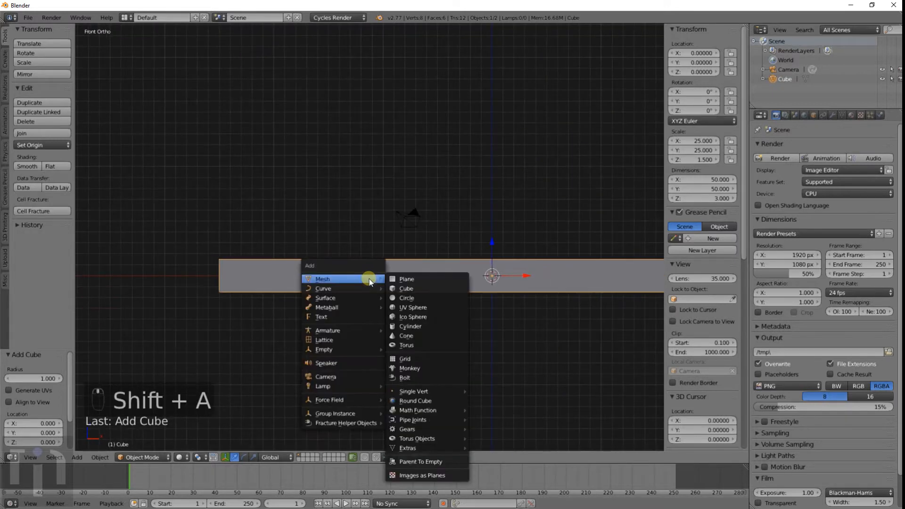
{"action": "left_click", "coordinate": [408, 345]}
{"action": "key", "text": "z"}
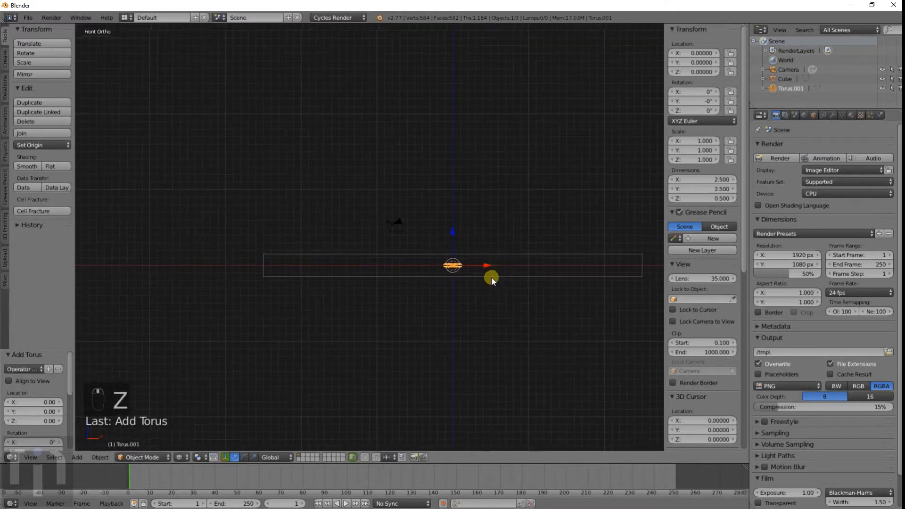
Step: Rotate the torus 90° in the front view so that it stands upright
{"action": "scroll", "coordinate": [491, 276], "scroll_direction": "up", "scroll_amount": 2}
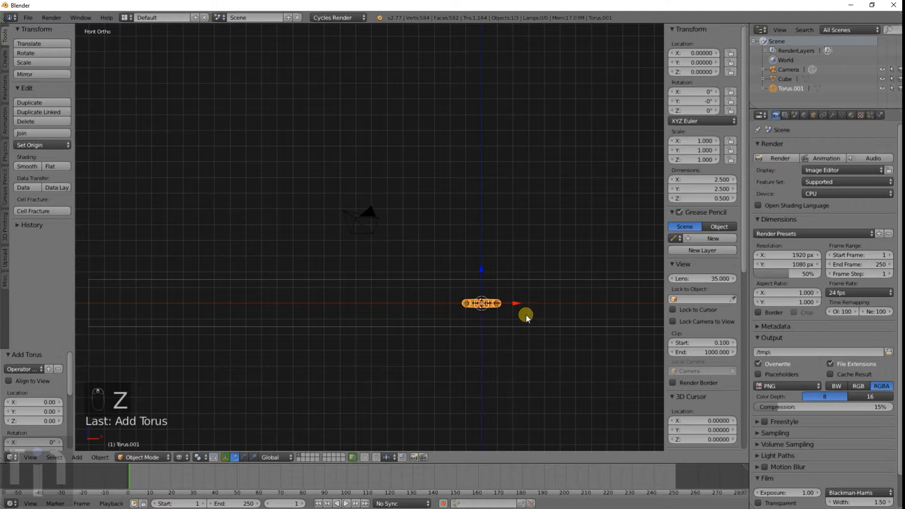
{"action": "key", "text": "r"}
{"action": "key", "text": "9"}
{"action": "key", "text": "0"}
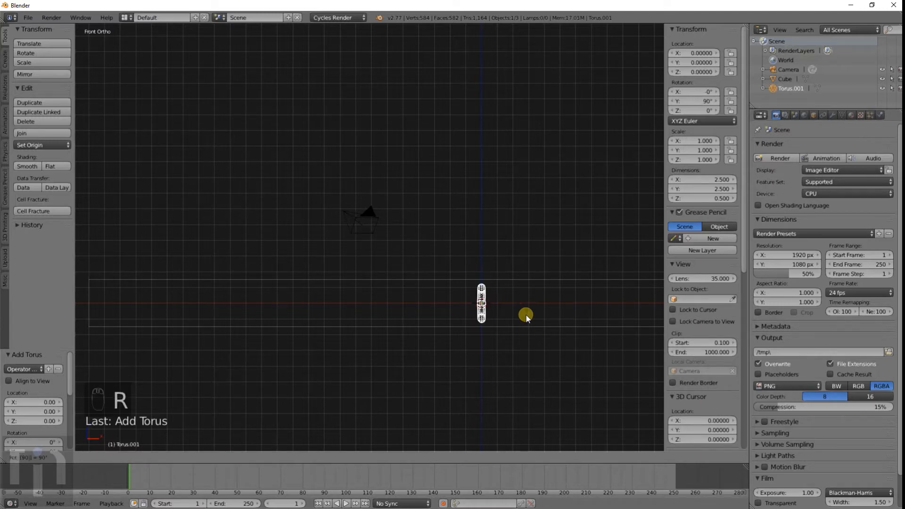
{"action": "key", "text": "Return"}
Step: Scale the torus by about 5.1 and move it in the right view to about Y -19, Z 4.9 at the slab's end
{"action": "key", "text": "KP_3"}
{"action": "key", "text": "KP_1"}
{"action": "key", "text": "KP_3"}
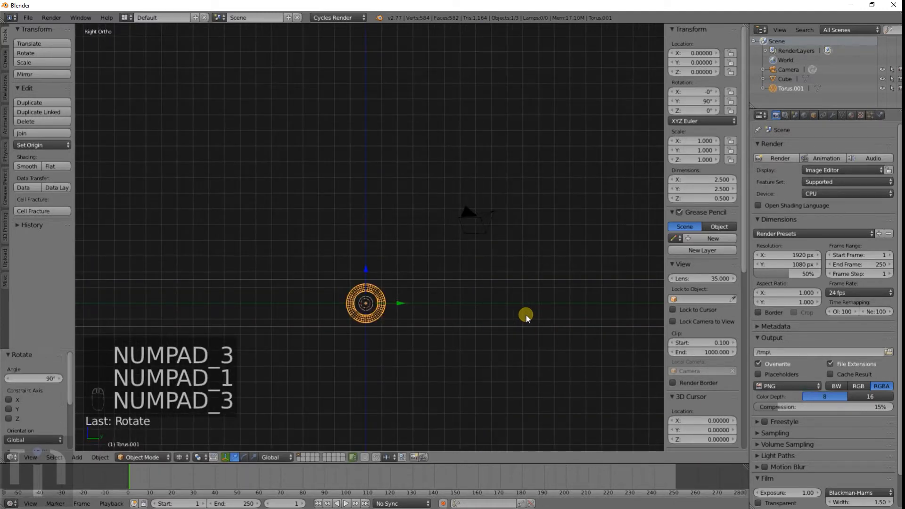
{"action": "middle_click_drag", "start_coordinate": [354, 320], "coordinate": [507, 299], "text": "shift"}
{"action": "key", "text": "s"}
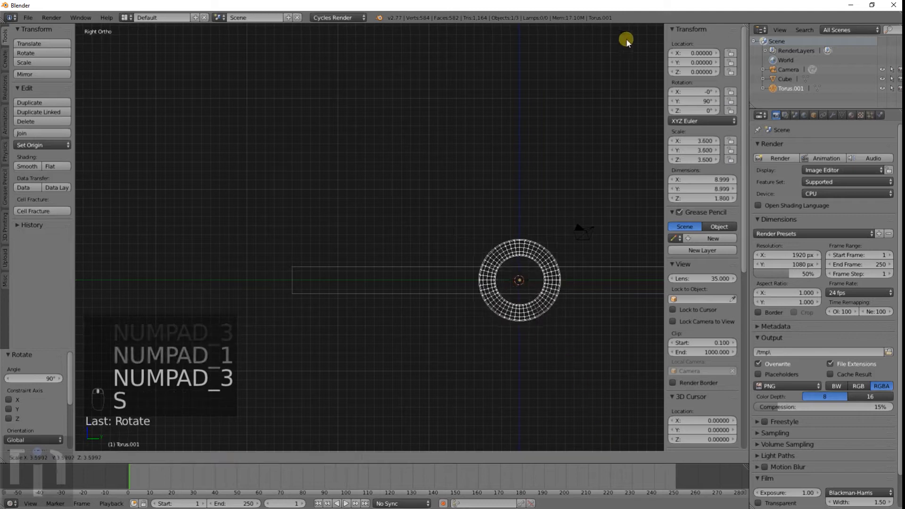
{"action": "left_click", "coordinate": [565, 127]}
{"action": "key", "text": "g"}
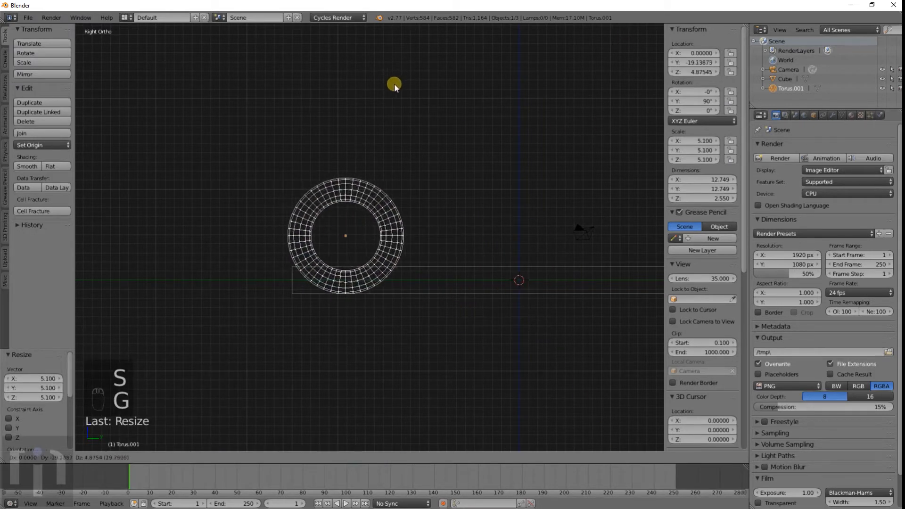
{"action": "left_click", "coordinate": [394, 84]}
Step: Shift the torus along the Y axis to about -18.2
{"action": "scroll", "coordinate": [357, 116], "scroll_direction": "up", "scroll_amount": 3}
{"action": "middle_click_drag", "start_coordinate": [320, 178], "coordinate": [414, 125], "text": "shift"}
{"action": "scroll", "coordinate": [414, 125], "scroll_direction": "up", "scroll_amount": 2}
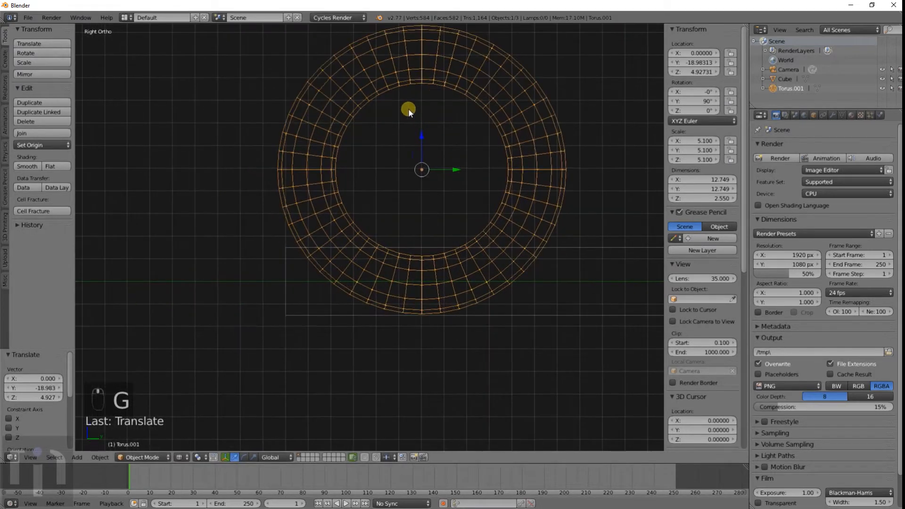
{"action": "key", "text": "g"}
{"action": "key", "text": "y"}
{"action": "left_click", "coordinate": [430, 114]}
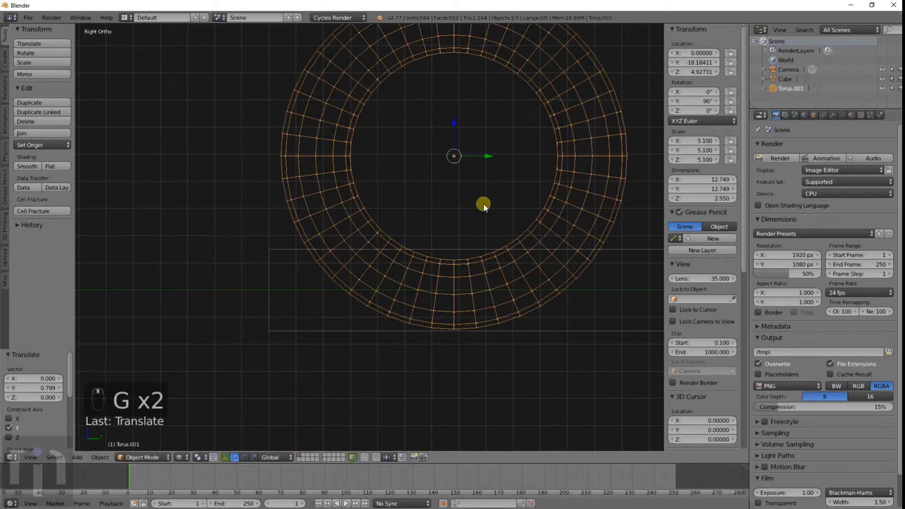
Step: Raise the torus along the Z axis to about 5.3, leaving its lower part sunk into the slab
{"action": "mouse_move", "coordinate": [482, 203]}
{"action": "middle_mouse_down", "text": "shift"}
{"action": "mouse_move", "coordinate": [444, 188]}
{"action": "mouse_move", "coordinate": [529, 230]}
{"action": "mouse_move", "coordinate": [604, 213]}
{"action": "mouse_move", "coordinate": [443, 205]}
{"action": "middle_mouse_up", "text": "shift"}
{"action": "key", "text": "g"}
{"action": "key", "text": "z"}
{"action": "left_click", "coordinate": [443, 188]}
{"action": "key", "text": "z"}
{"action": "scroll", "coordinate": [436, 189], "scroll_direction": "down", "scroll_amount": 3}
{"action": "scroll", "coordinate": [442, 205], "scroll_direction": "up", "scroll_amount": 3}
{"action": "key", "text": "g"}
{"action": "key", "text": "z"}
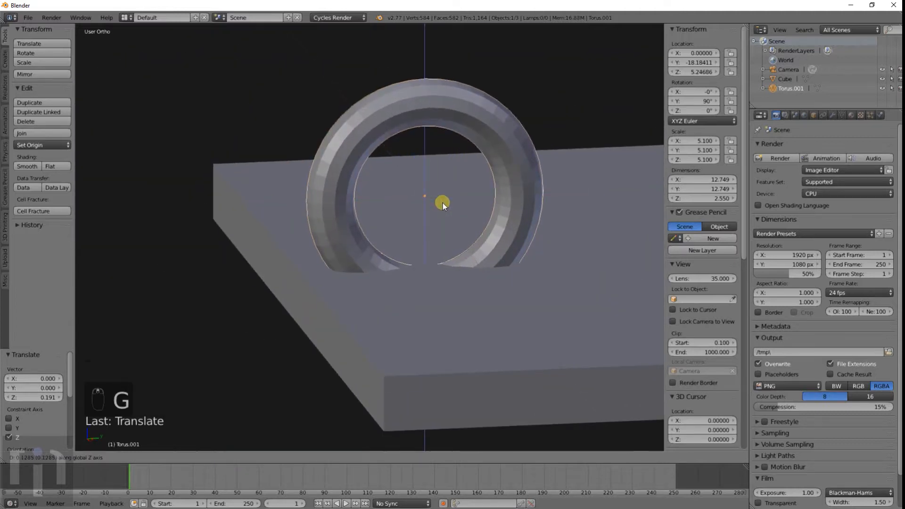
{"action": "left_click", "coordinate": [442, 201]}
Step: Move the torus along the X axis to about -21.7 near the slab's corner, and show the front view in wireframe
{"action": "scroll", "coordinate": [462, 206], "scroll_direction": "down", "scroll_amount": 3}
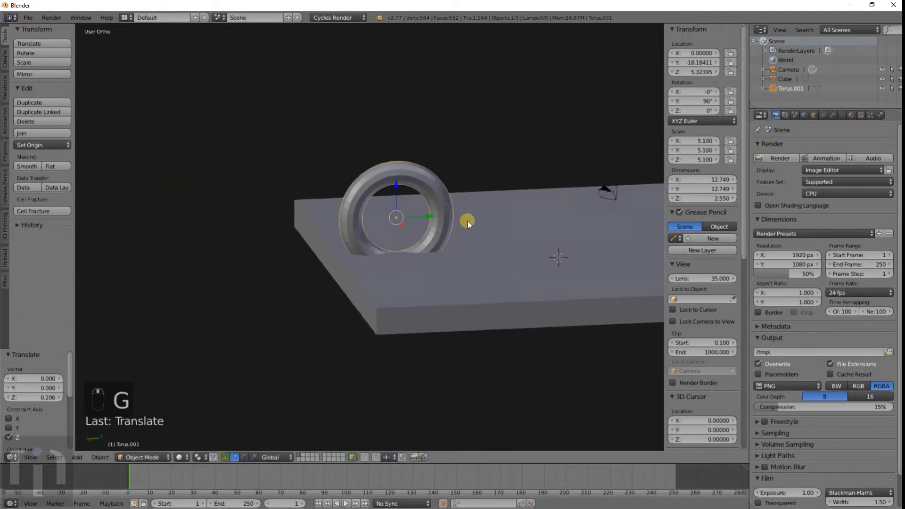
{"action": "middle_click_drag", "start_coordinate": [467, 220], "coordinate": [361, 244]}
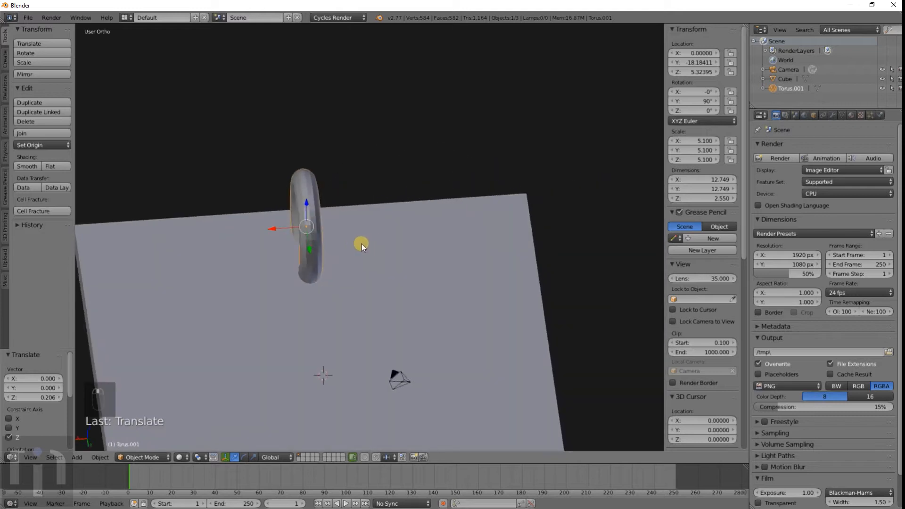
{"action": "key", "text": "g"}
{"action": "key", "text": "x"}
{"action": "left_click", "coordinate": [557, 233]}
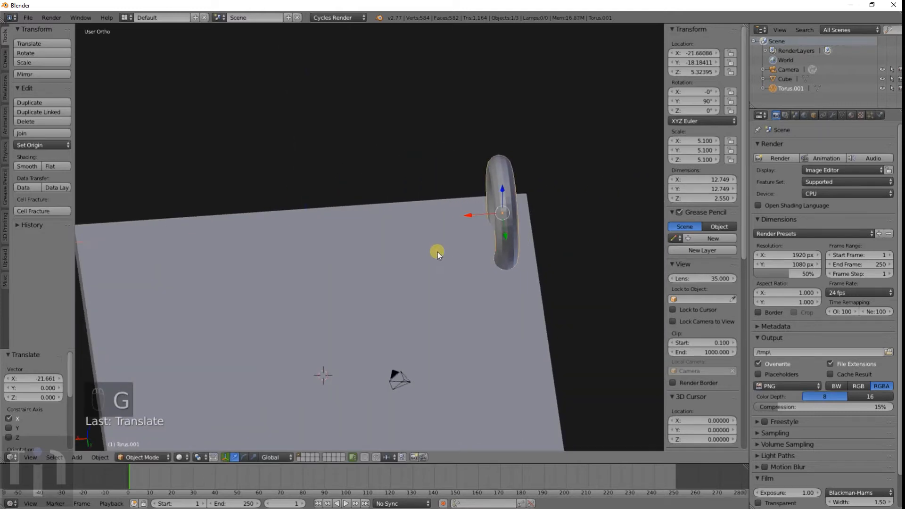
{"action": "key", "text": "KP_1"}
{"action": "key", "text": "z"}
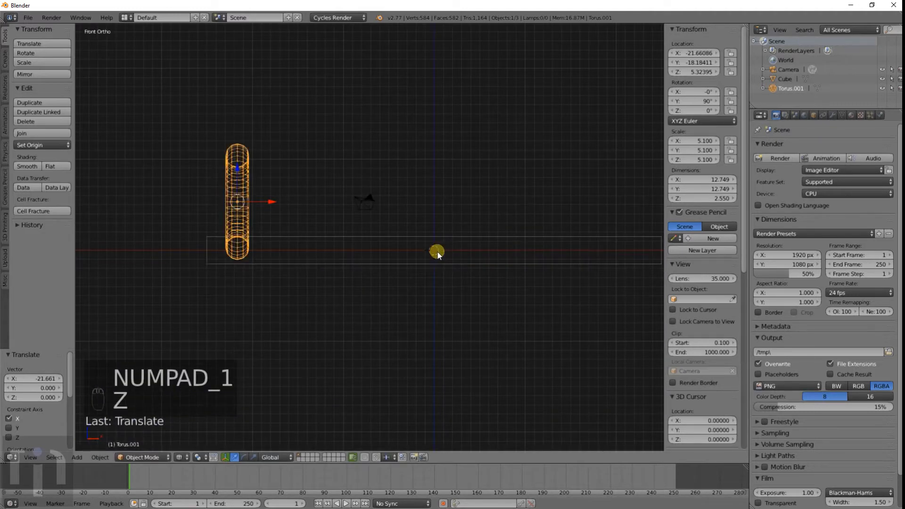
Step: Add a cone, scale it by about 3.2 and place it beside the torus at about X -15.2, Z 4.1
{"action": "key", "text": "shift+a"}
{"action": "mouse_move", "coordinate": [438, 253]}
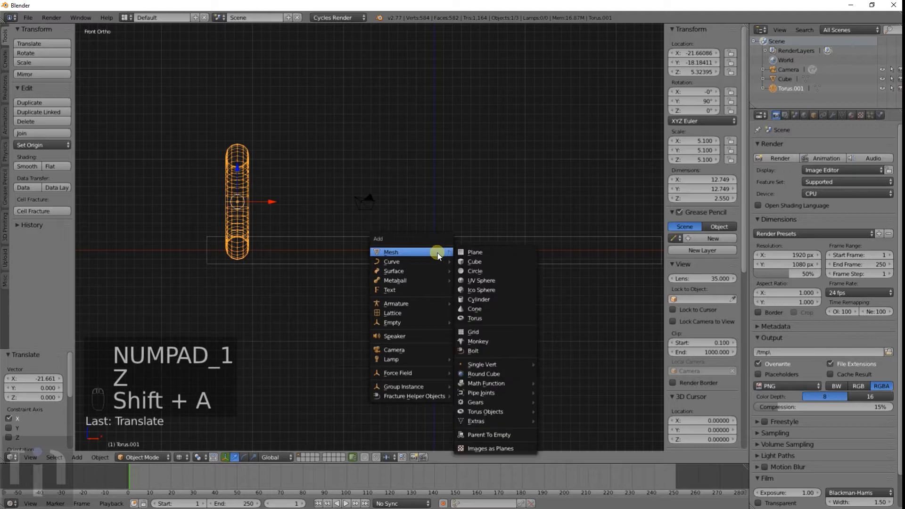
{"action": "left_click", "coordinate": [475, 308]}
{"action": "key", "text": "s"}
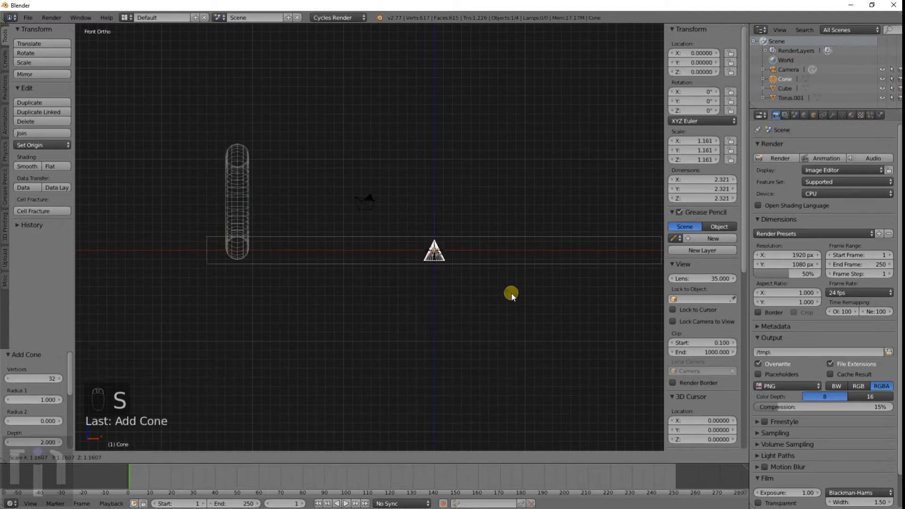
{"action": "left_click", "coordinate": [584, 428]}
{"action": "key", "text": "g"}
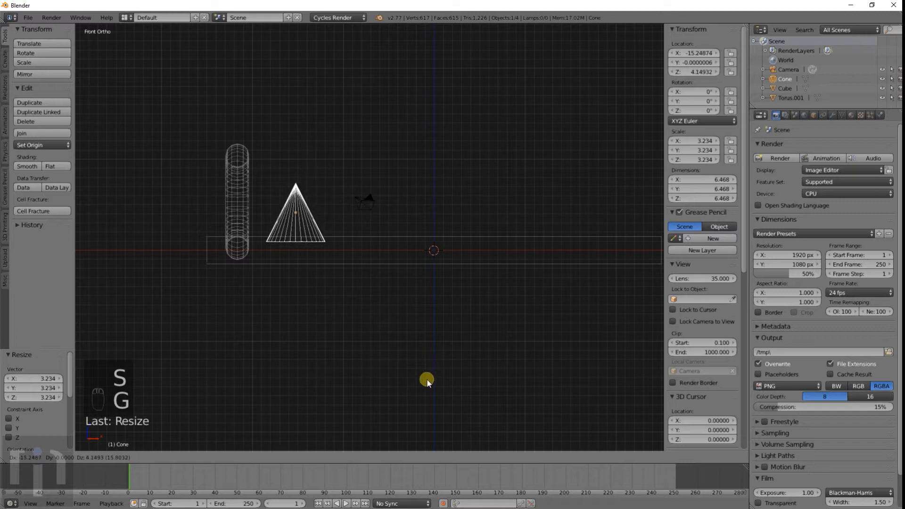
{"action": "left_click", "coordinate": [426, 378]}
Step: Delete the cone beside the torus
{"action": "middle_click_drag", "start_coordinate": [303, 255], "coordinate": [439, 276], "text": "shift"}
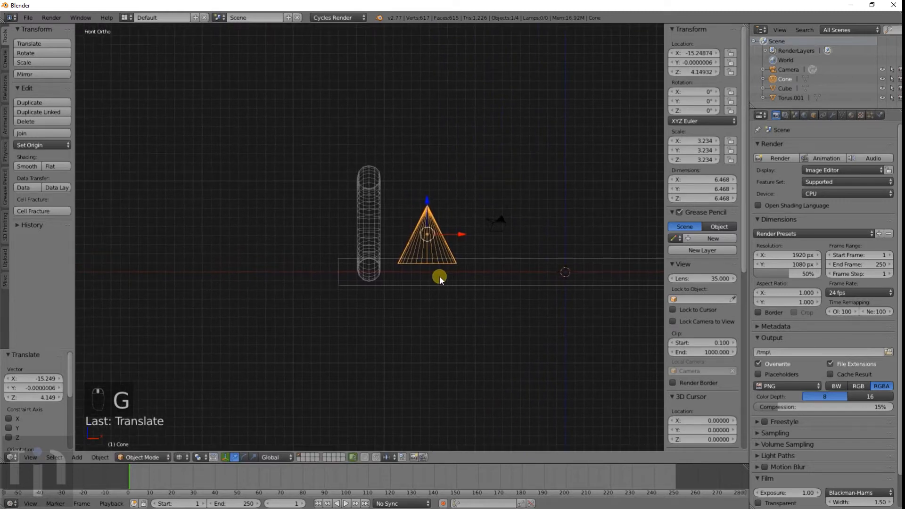
{"action": "scroll", "coordinate": [441, 272], "scroll_direction": "up", "scroll_amount": 3}
{"action": "key", "text": "x"}
{"action": "left_click", "coordinate": [469, 267]}
Step: Add a new cone mesh at the origin and look through its creation settings
{"action": "middle_click_drag", "start_coordinate": [530, 274], "coordinate": [347, 244], "text": "shift"}
{"action": "scroll", "coordinate": [348, 243], "scroll_direction": "down", "scroll_amount": 2}
{"action": "key", "text": "shift+a"}
{"action": "mouse_move", "coordinate": [447, 253]}
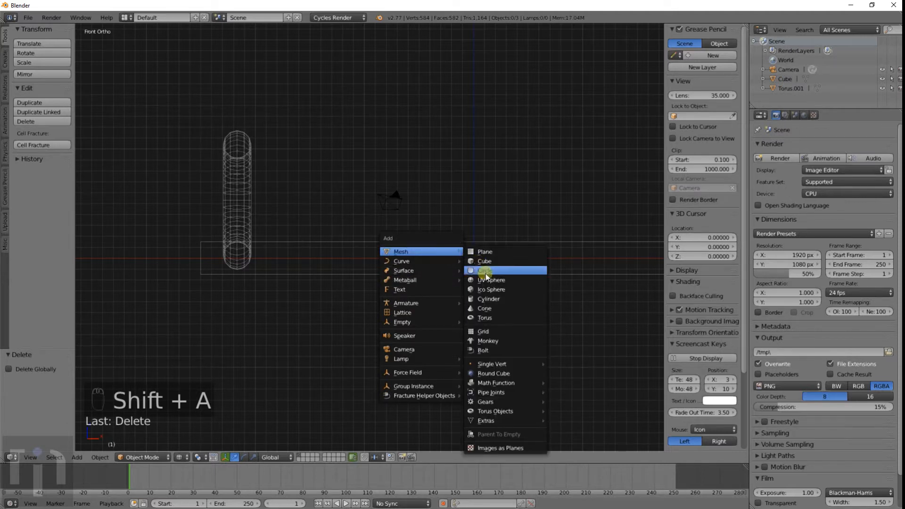
{"action": "left_click", "coordinate": [481, 308]}
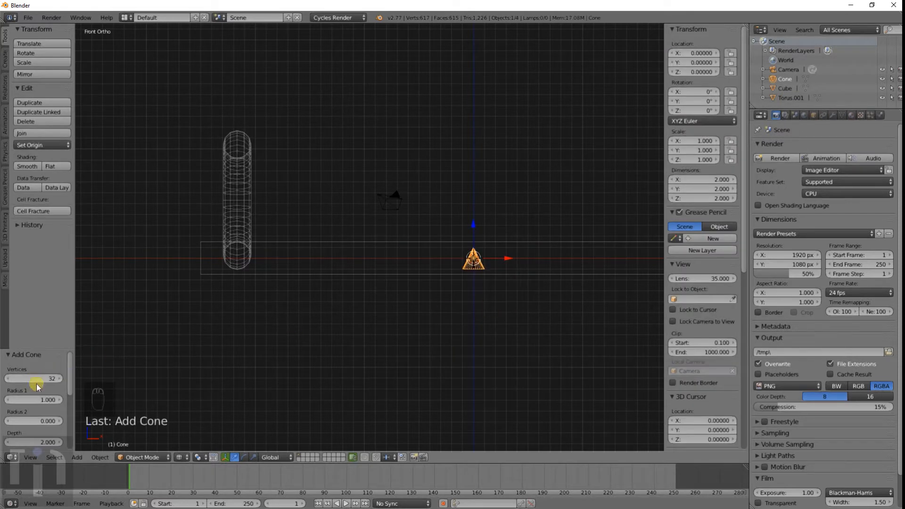
{"action": "scroll", "coordinate": [39, 432], "scroll_direction": "down", "scroll_amount": 6}
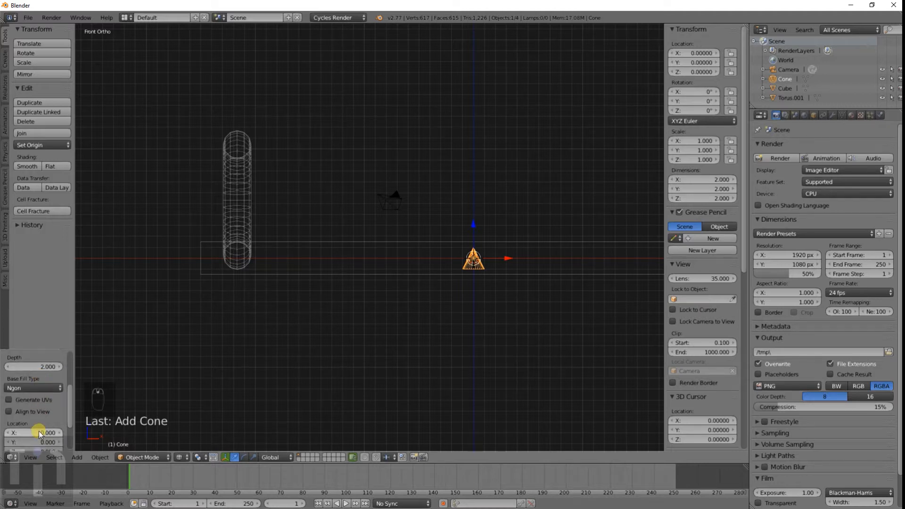
{"action": "scroll", "coordinate": [40, 428], "scroll_direction": "up", "scroll_amount": 5}
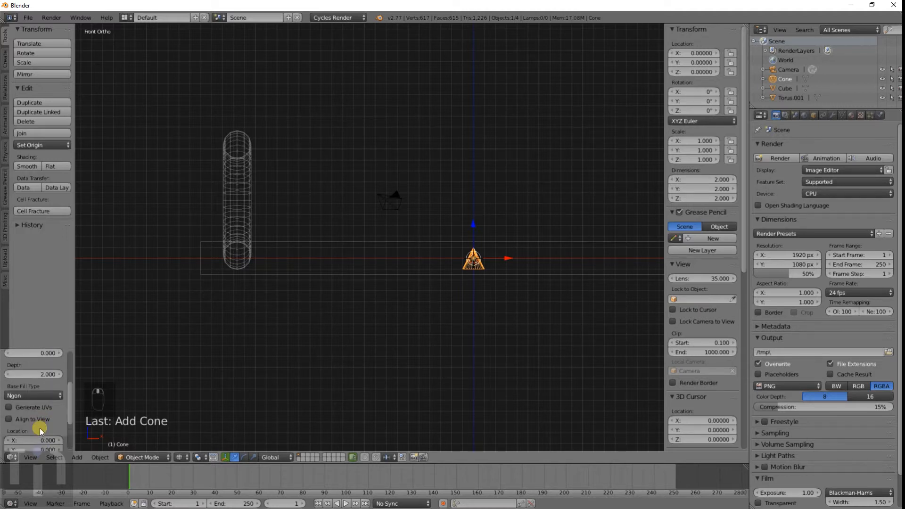
{"action": "scroll", "coordinate": [39, 428], "scroll_direction": "up", "scroll_amount": 2}
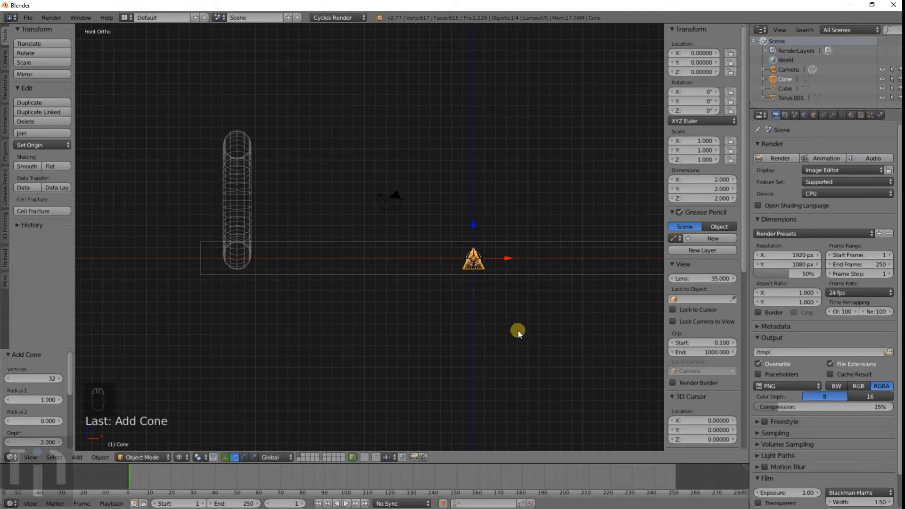
Step: Scale the new cone by about 3.35 and place it beside the torus at about X -15.6, Z 4.9
{"action": "key", "text": "s"}
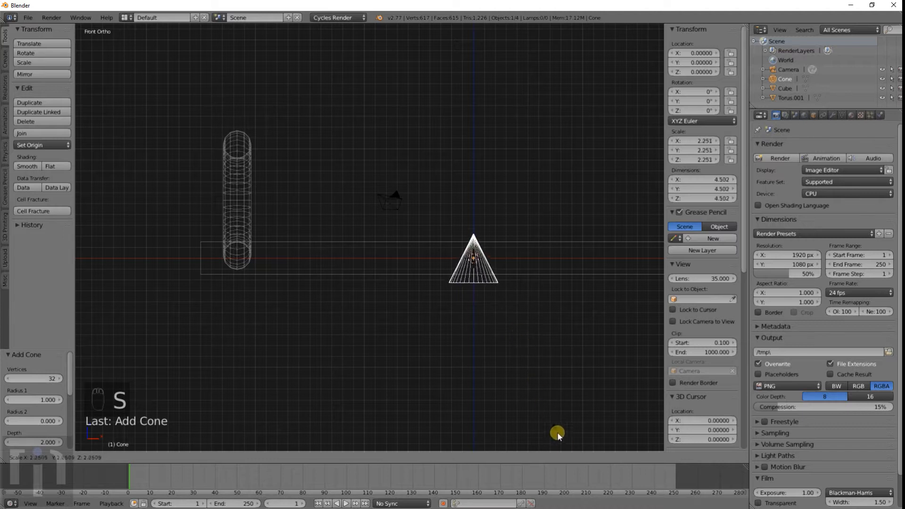
{"action": "left_click", "coordinate": [588, 87]}
{"action": "key", "text": "g"}
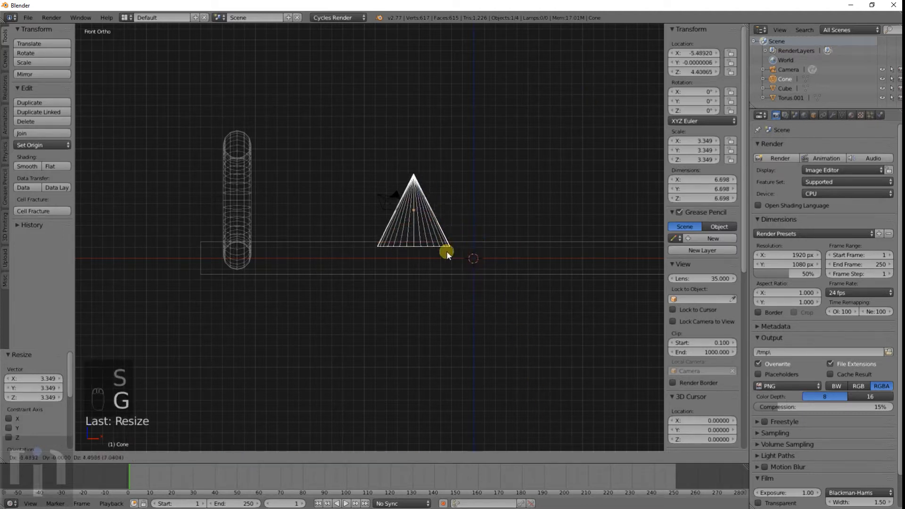
{"action": "left_click", "coordinate": [340, 247]}
{"action": "scroll", "coordinate": [445, 231], "scroll_direction": "up", "scroll_amount": 3}
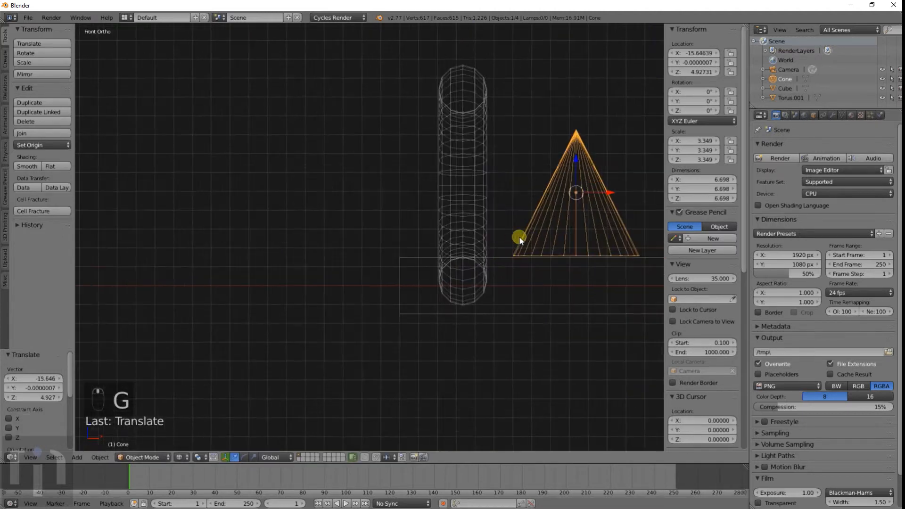
Step: Lower the cone along the Z axis to about Z 4.74 so its base rests on the slab
{"action": "middle_click_drag", "start_coordinate": [519, 236], "coordinate": [436, 250], "text": "shift"}
{"action": "scroll", "coordinate": [437, 250], "scroll_direction": "up", "scroll_amount": 2}
{"action": "middle_click_drag", "start_coordinate": [522, 250], "coordinate": [435, 259], "text": "shift"}
{"action": "scroll", "coordinate": [472, 252], "scroll_direction": "down", "scroll_amount": 2}
{"action": "key", "text": "g"}
{"action": "key", "text": "z"}
{"action": "left_click", "coordinate": [474, 254]}
{"action": "scroll", "coordinate": [474, 255], "scroll_direction": "down", "scroll_amount": 3}
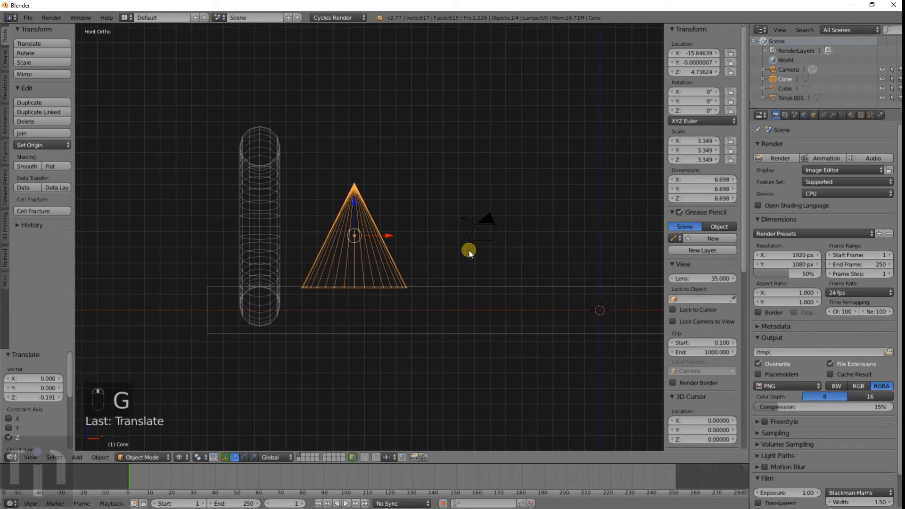
Step: Add a cube, place it beside the cone at about X -11.2, Z 5.2, and scale it by about 3.5
{"action": "key", "text": "shift+a"}
{"action": "mouse_move", "coordinate": [491, 197]}
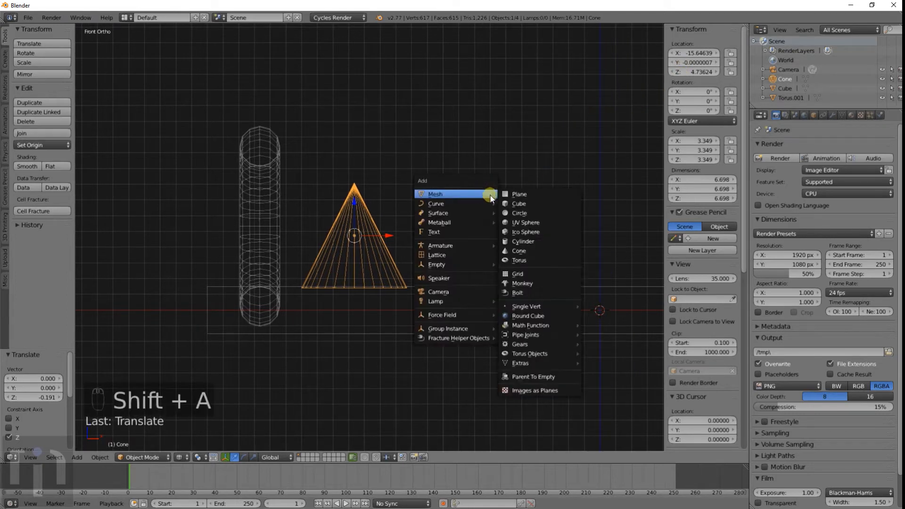
{"action": "left_click", "coordinate": [519, 203]}
{"action": "key", "text": "g"}
{"action": "left_click", "coordinate": [373, 175]}
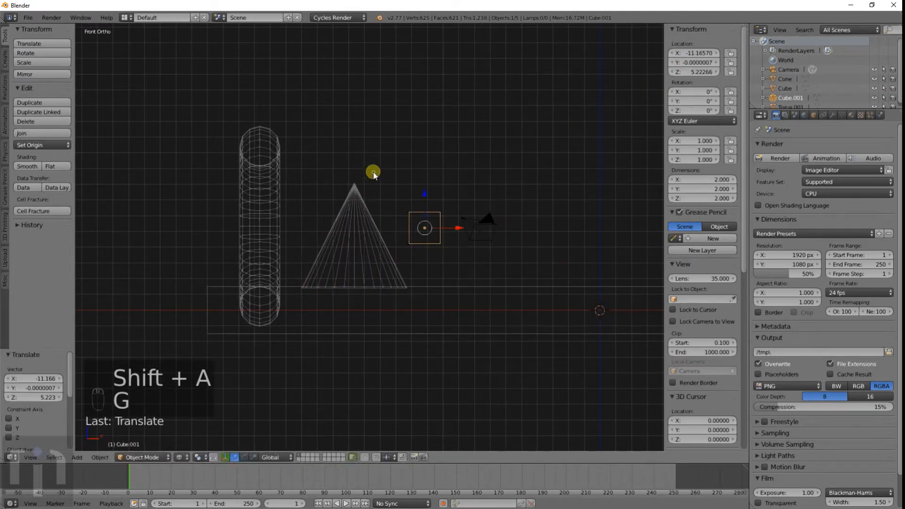
{"action": "key", "text": "s"}
{"action": "left_click", "coordinate": [526, 431]}
Step: Tilt the cube to about -26.9° around Y and fit it against the cone's sloping side at about X -10.8, Z 6.3
{"action": "key", "text": "r"}
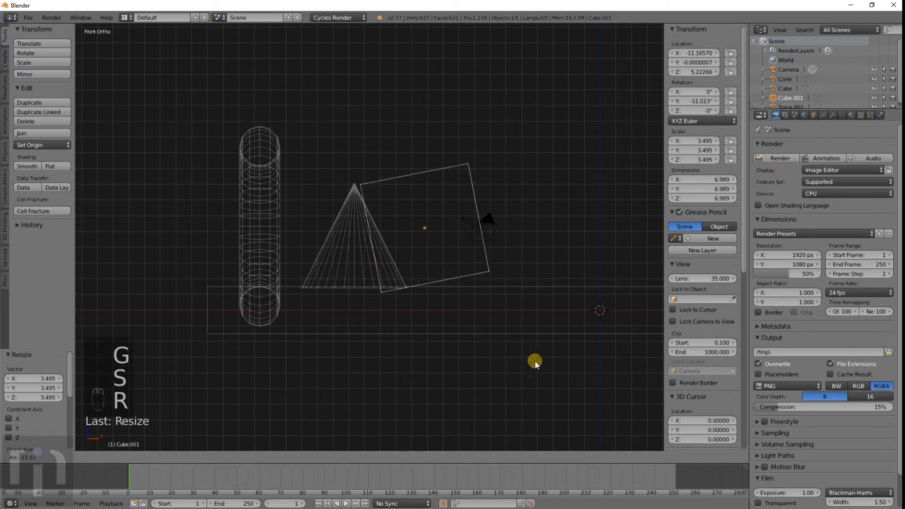
{"action": "left_click", "coordinate": [551, 326]}
{"action": "key", "text": "g"}
{"action": "left_click", "coordinate": [557, 310]}
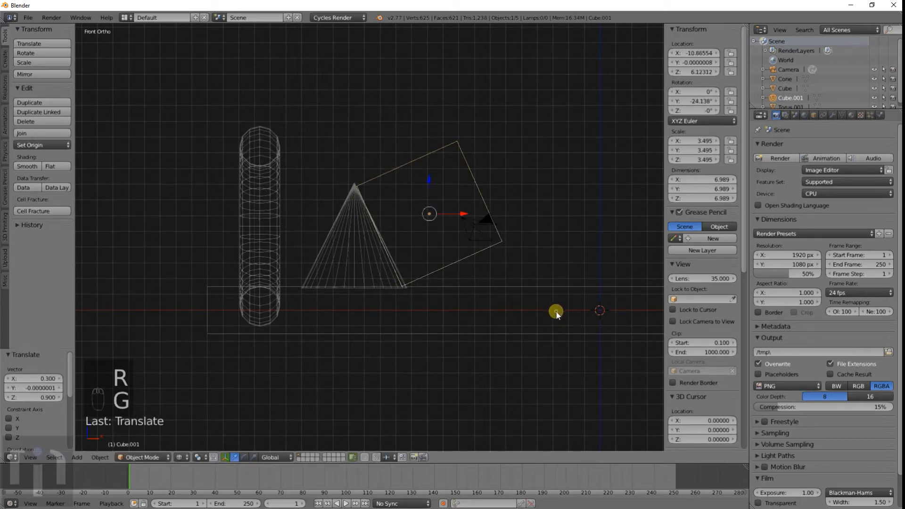
{"action": "scroll", "coordinate": [496, 316], "scroll_direction": "up", "scroll_amount": 3}
{"action": "key", "text": "r"}
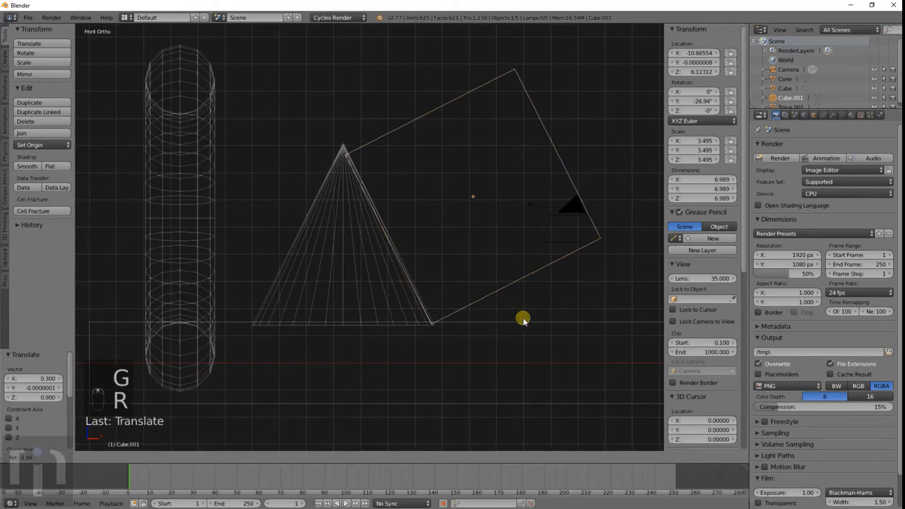
{"action": "left_click", "coordinate": [521, 319]}
{"action": "key", "text": "g"}
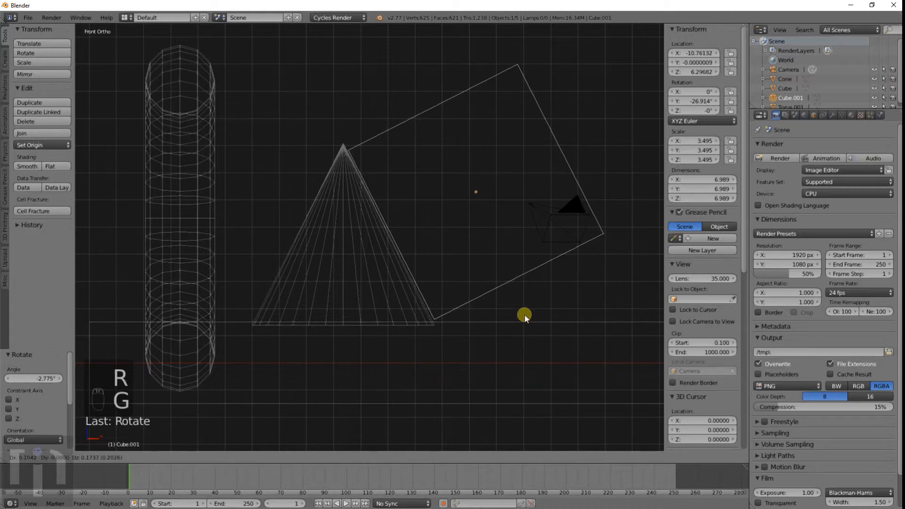
{"action": "left_click", "coordinate": [524, 315]}
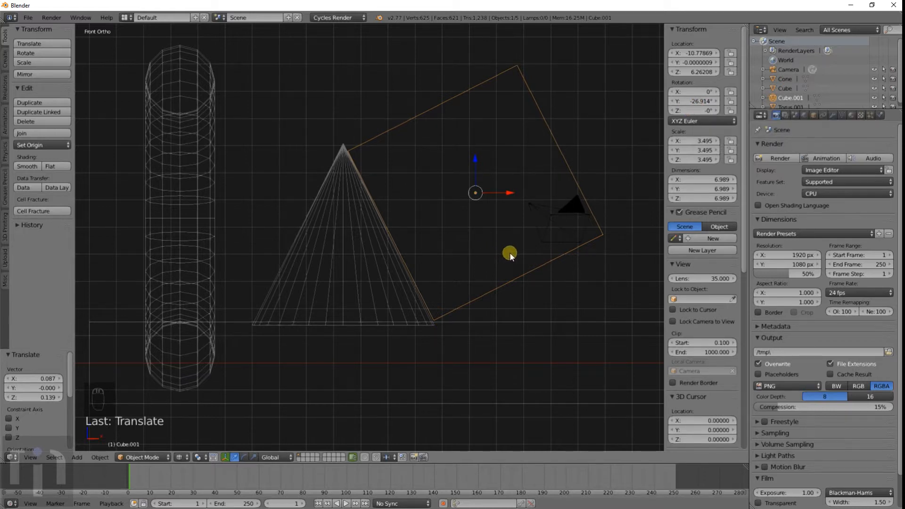
Step: Move the tilted cube away from the cone along the X axis to about X 4.1
{"action": "scroll", "coordinate": [473, 265], "scroll_direction": "down", "scroll_amount": 4}
{"action": "key", "text": "g"}
{"action": "key", "text": "x"}
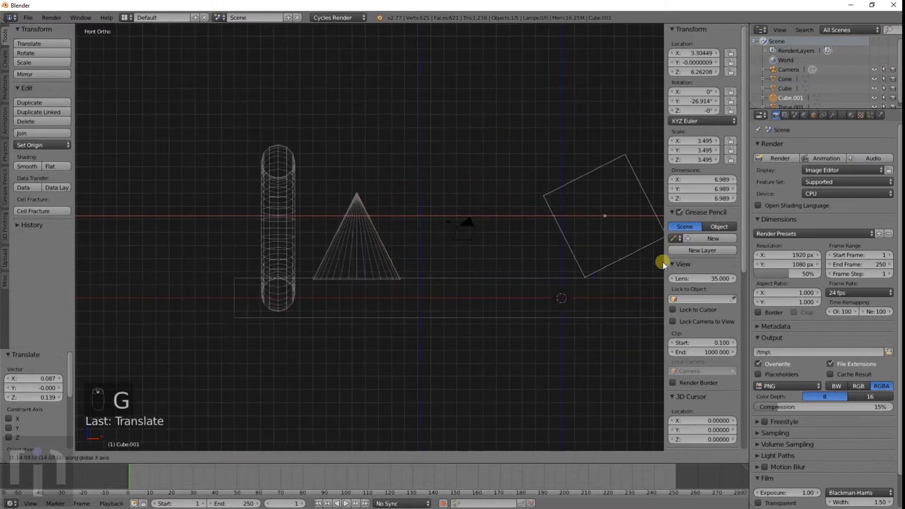
{"action": "left_click", "coordinate": [81, 258]}
Step: Duplicate the cone and move the copy along the X axis to about X -2.9
{"action": "right_click", "coordinate": [360, 243]}
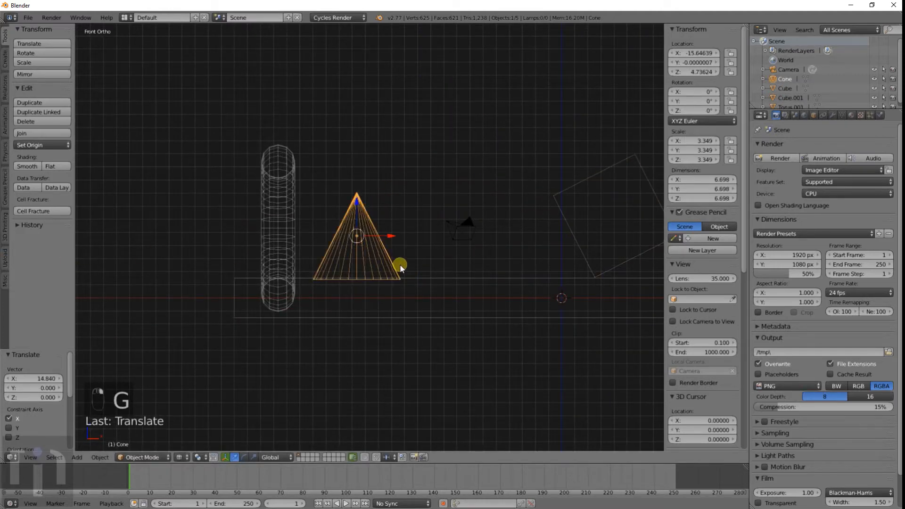
{"action": "key", "text": "shift+d"}
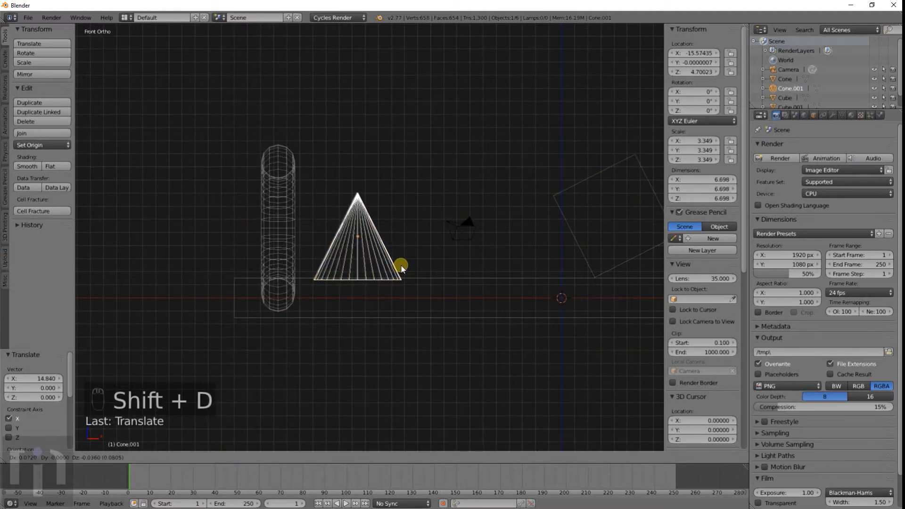
{"action": "right_click", "coordinate": [401, 264]}
{"action": "key", "text": "g"}
{"action": "key", "text": "x"}
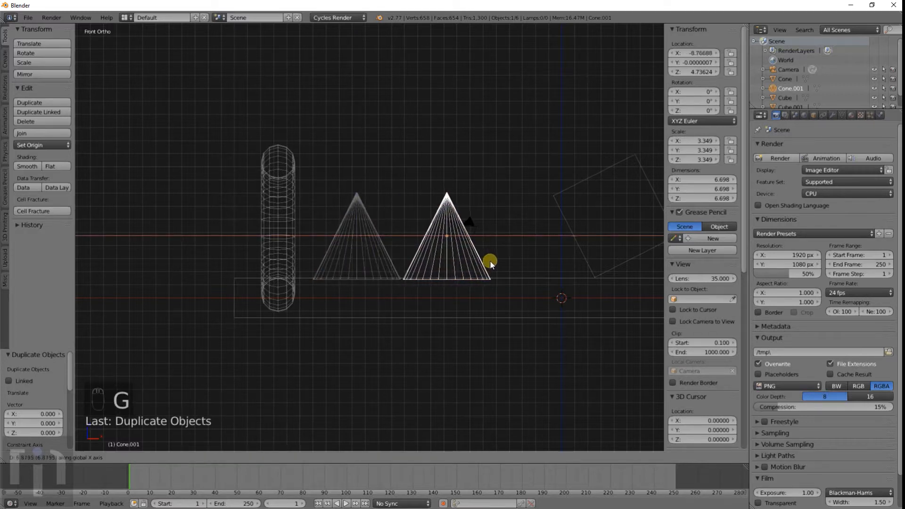
{"action": "left_click", "coordinate": [491, 261]}
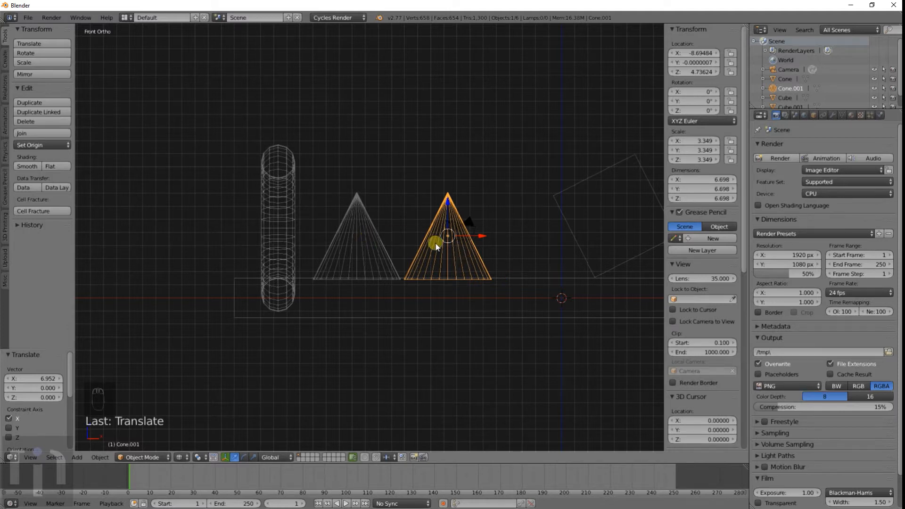
{"action": "key", "text": "g"}
{"action": "left_click", "coordinate": [512, 242]}
Step: Turn the original cone 180° around X and sink its tip into the slab at about X -14.8, Z 2.8
{"action": "right_click", "coordinate": [359, 236]}
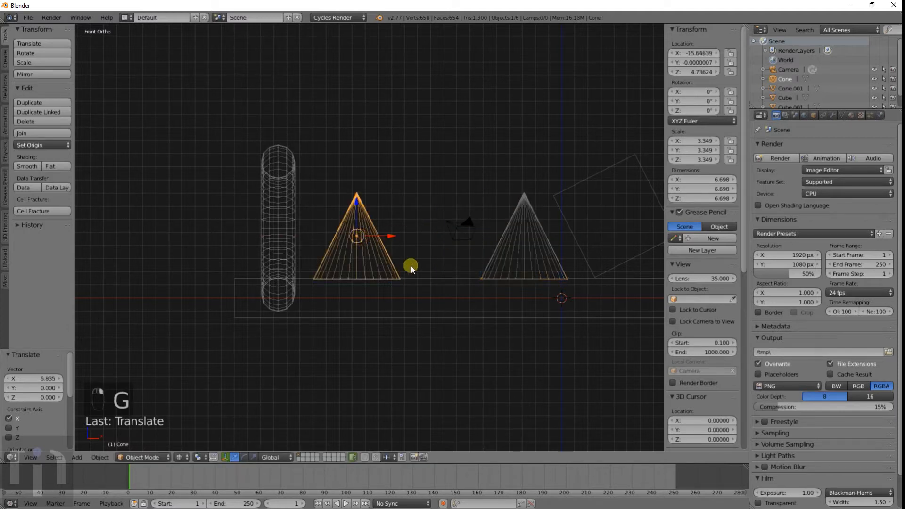
{"action": "type", "text": "rx180"}
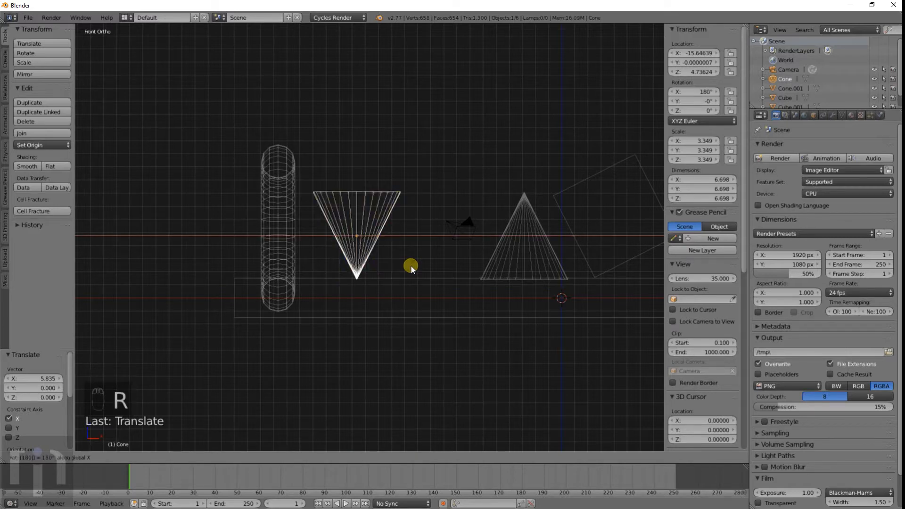
{"action": "key", "text": "Return"}
{"action": "scroll", "coordinate": [411, 265], "scroll_direction": "up", "scroll_amount": 3}
{"action": "key", "text": "g"}
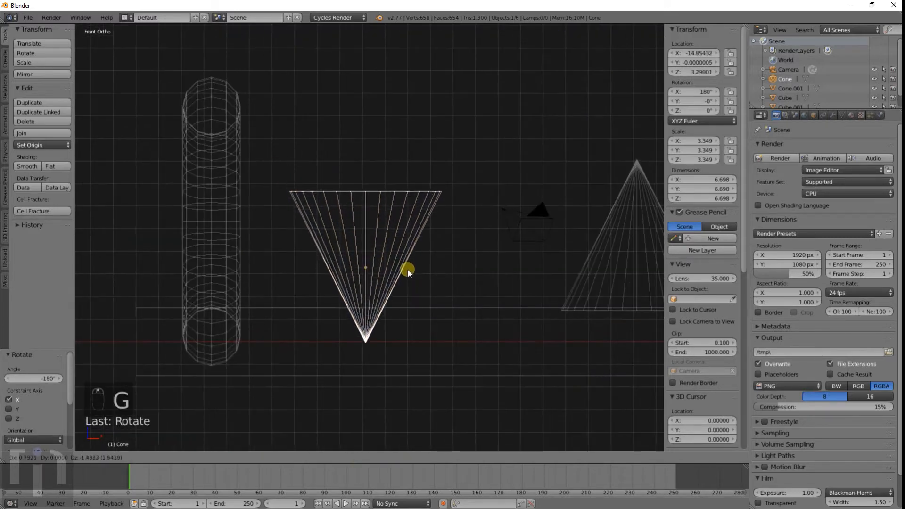
{"action": "left_click", "coordinate": [408, 279]}
Step: Bring the cube beside the inverted cone at about X -9.7, Z 1.7, rotated to about 18.6° around Y
{"action": "scroll", "coordinate": [609, 226], "scroll_direction": "down", "scroll_amount": 2}
{"action": "right_click", "coordinate": [604, 215]}
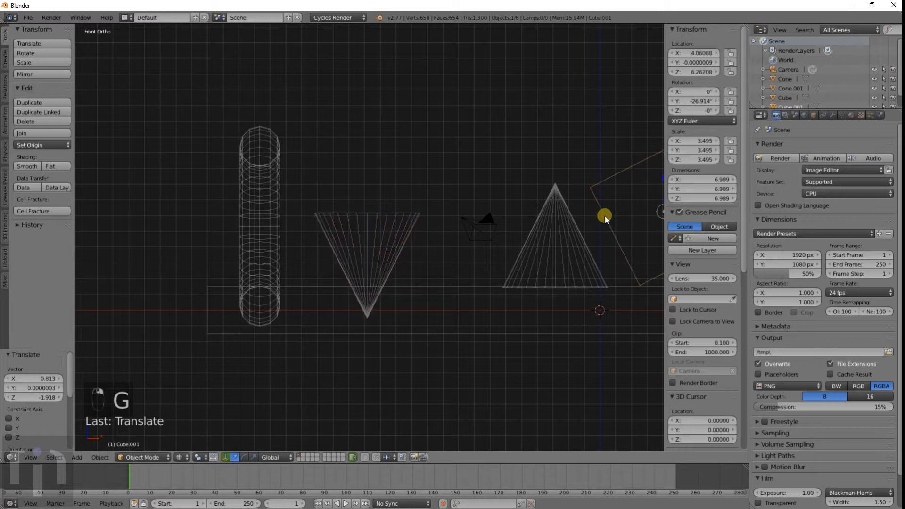
{"action": "key", "text": "g"}
{"action": "key", "text": "x"}
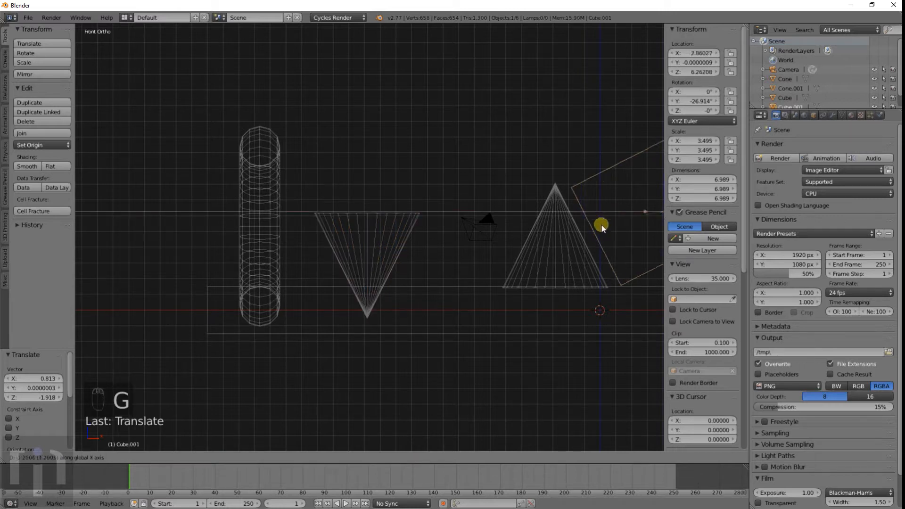
{"action": "left_click", "coordinate": [528, 253]}
{"action": "key", "text": "r"}
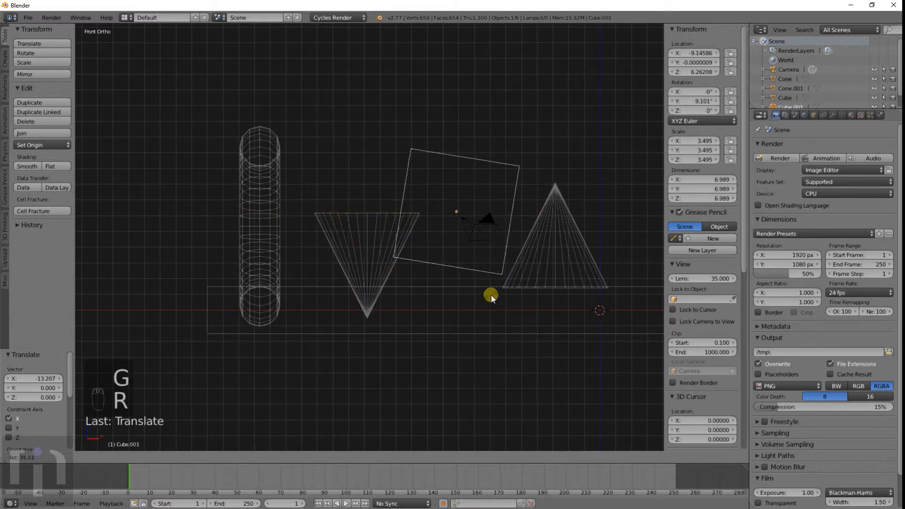
{"action": "left_click", "coordinate": [479, 304]}
{"action": "key", "text": "g"}
{"action": "left_click", "coordinate": [462, 352]}
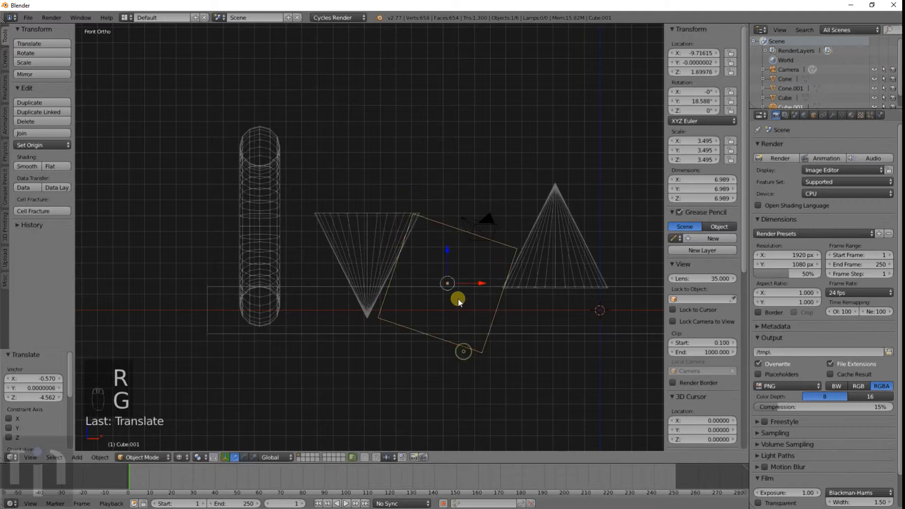
Step: Rotate the cube further to about 27.3° around Y so its edge follows the inverted cone's slope
{"action": "scroll", "coordinate": [509, 339], "scroll_direction": "up", "scroll_amount": 3}
{"action": "key", "text": "r"}
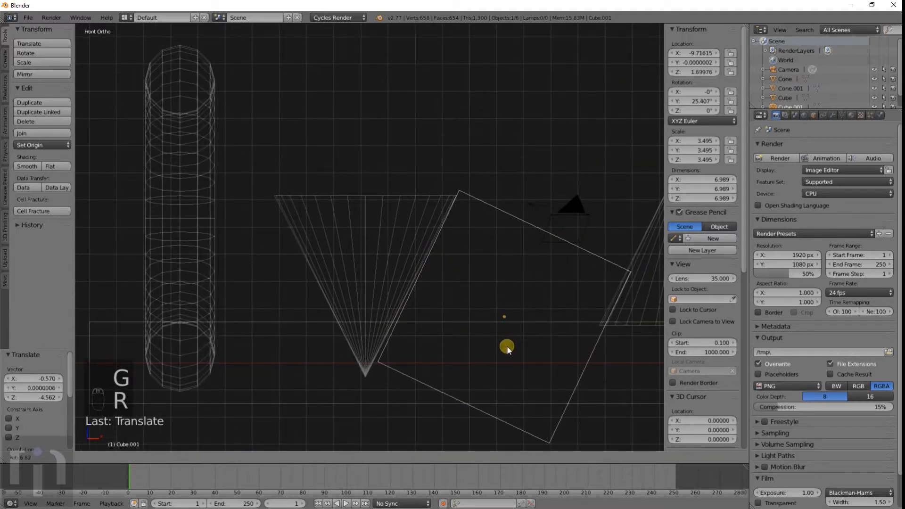
{"action": "left_click", "coordinate": [506, 347]}
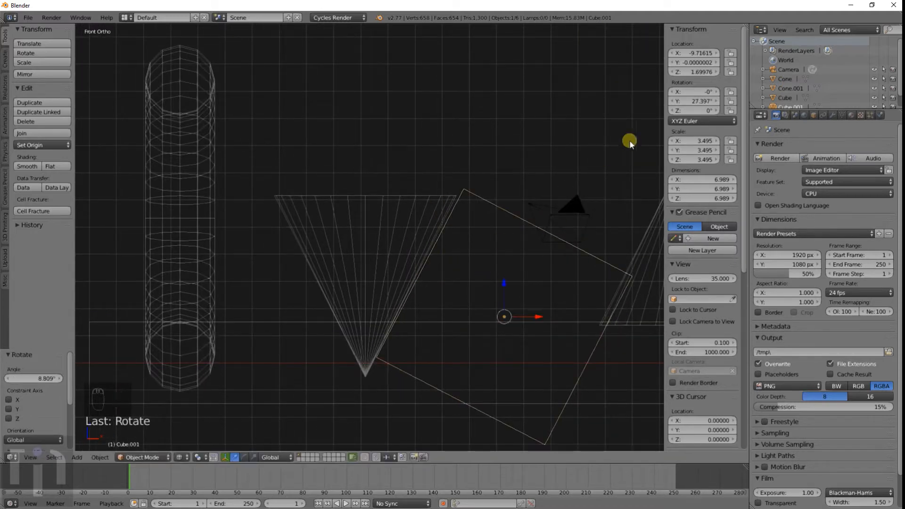
{"action": "key", "text": "r"}
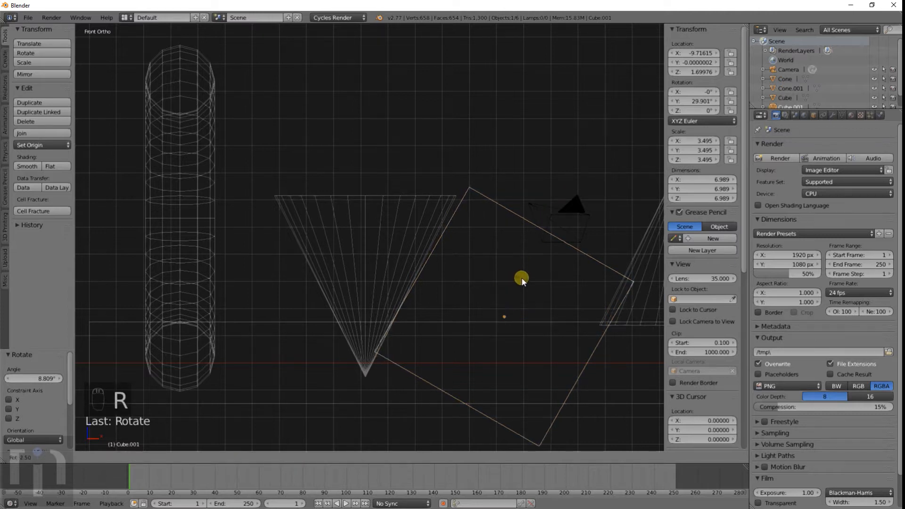
{"action": "left_click", "coordinate": [519, 276]}
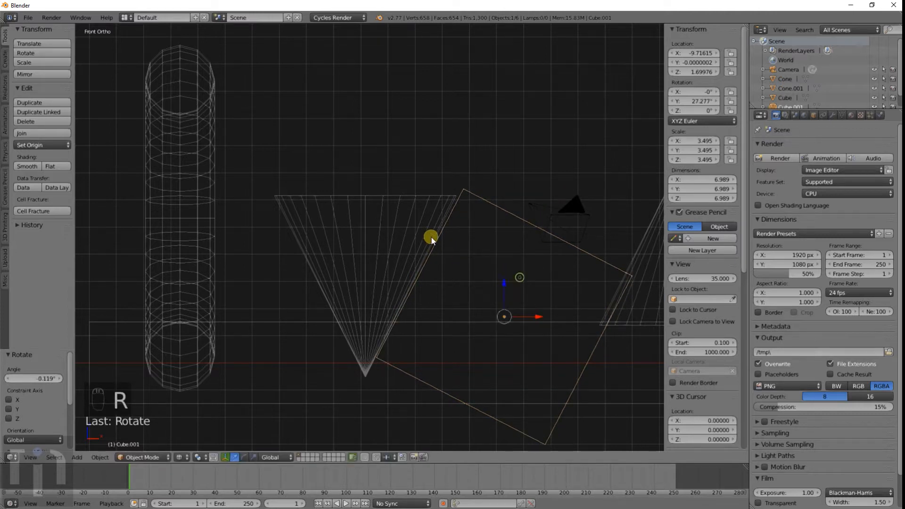
Step: In Edit Mode, select the inverted cone's base vertices and scale them by about 2.12
{"action": "right_click", "coordinate": [431, 236]}
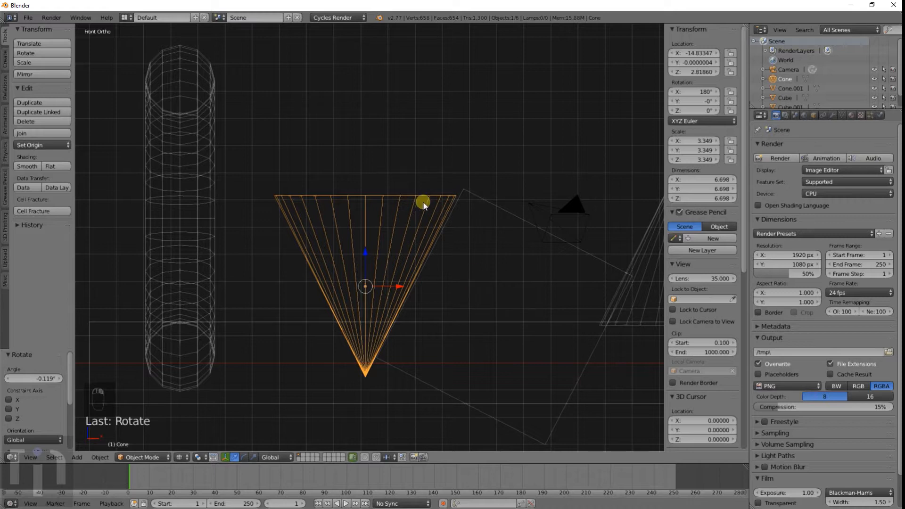
{"action": "key", "text": "Tab"}
{"action": "key", "text": "a"}
{"action": "key", "text": "a"}
{"action": "key", "text": "b"}
{"action": "left_click_drag", "start_coordinate": [268, 180], "coordinate": [503, 207]}
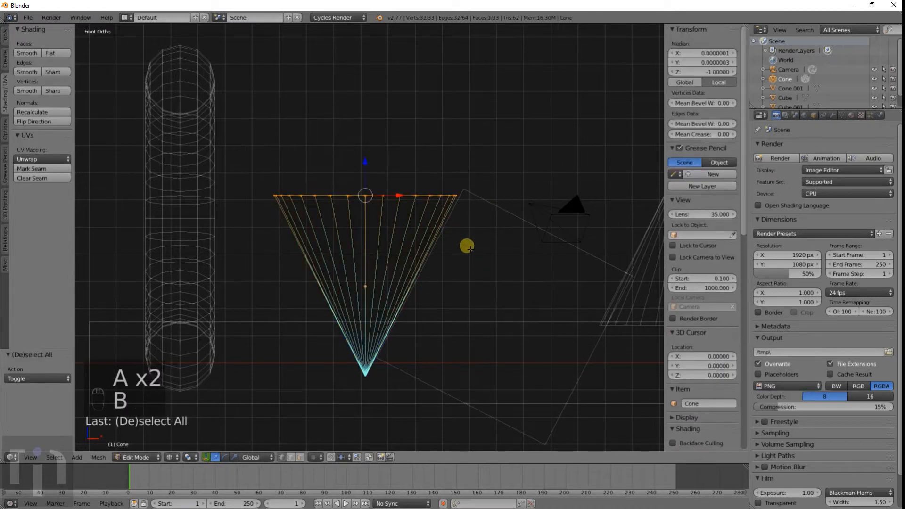
{"action": "key", "text": "s"}
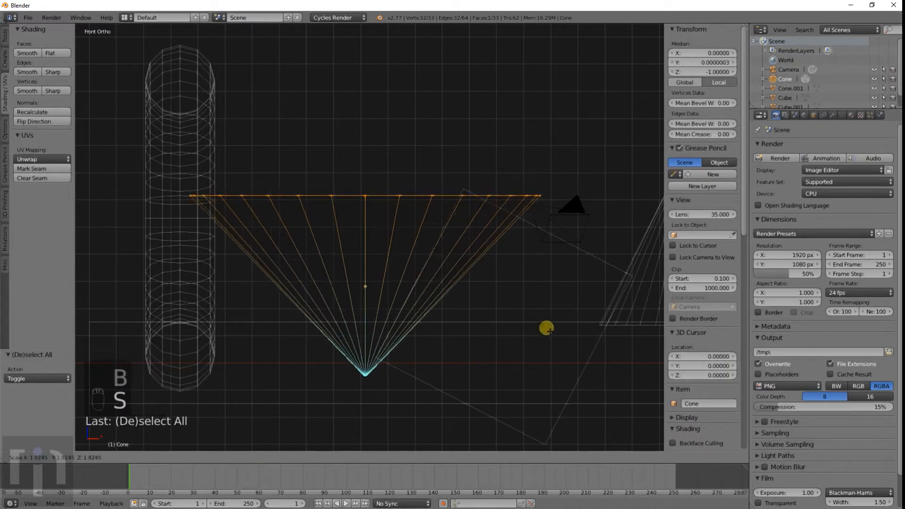
{"action": "left_click", "coordinate": [558, 346]}
{"action": "key", "text": "g"}
{"action": "right_click", "coordinate": [551, 319]}
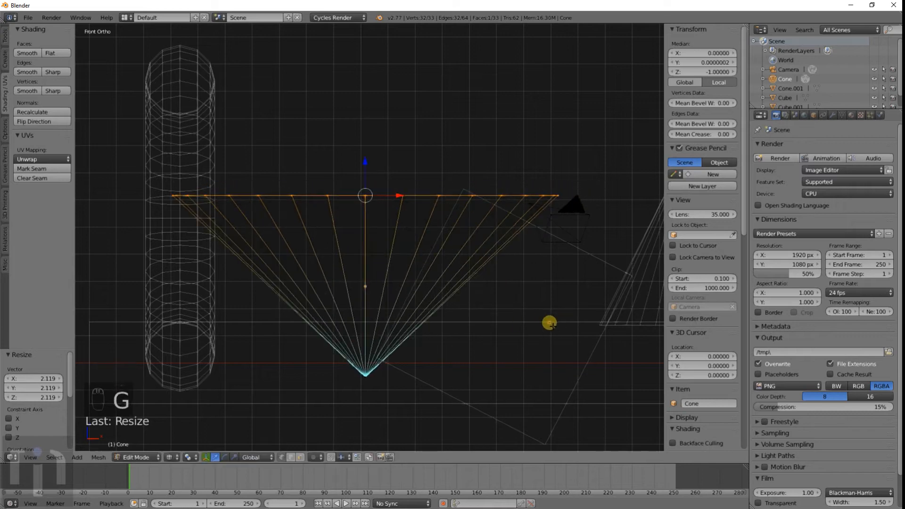
Step: Return to Object Mode and move the widened cone to about X -11.9, Z 3.0
{"action": "key", "text": "Tab"}
{"action": "key", "text": "g"}
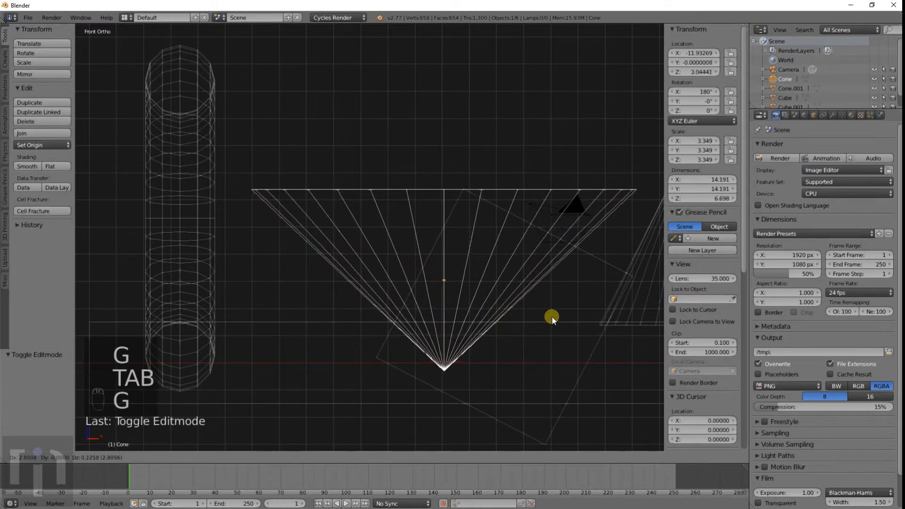
{"action": "left_click", "coordinate": [552, 316]}
Step: Rotate the cube to about 43.3° around Y and move it to about X -5.8, Z 0.4, against the widened cone's slope
{"action": "middle_click_drag", "start_coordinate": [552, 314], "coordinate": [477, 332], "text": "shift"}
{"action": "right_click", "coordinate": [488, 341]}
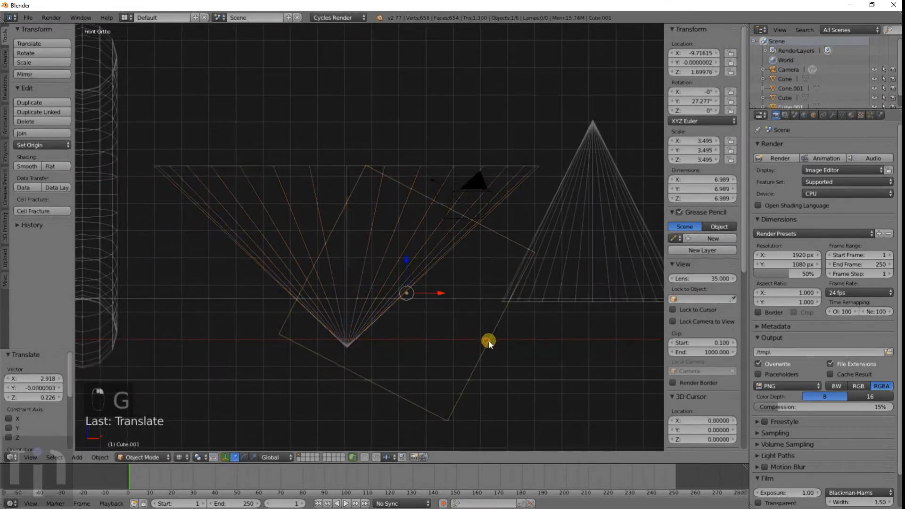
{"action": "key", "text": "r"}
{"action": "left_click", "coordinate": [537, 348]}
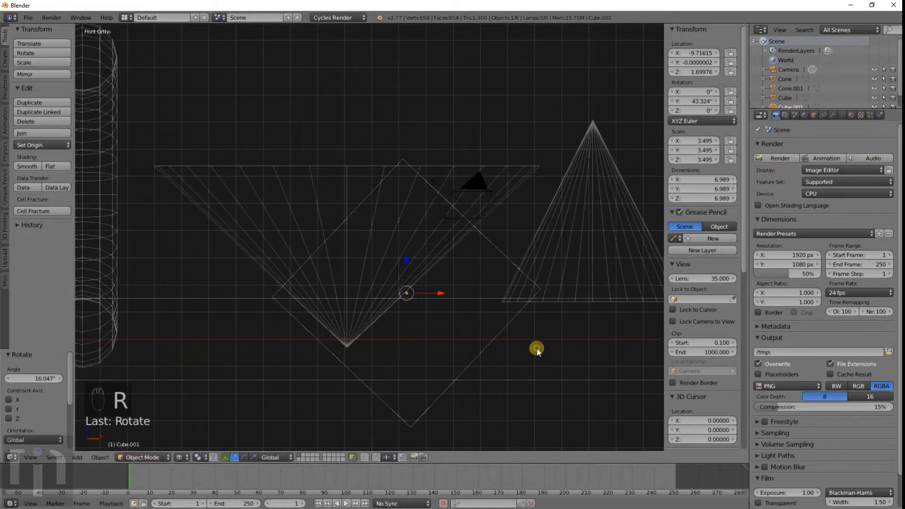
{"action": "key", "text": "g"}
{"action": "left_click", "coordinate": [640, 383]}
Step: Fine-tune the cube to about 46.6° around Y and shift it to about X -5.9, Z 0.4
{"action": "key", "text": "r"}
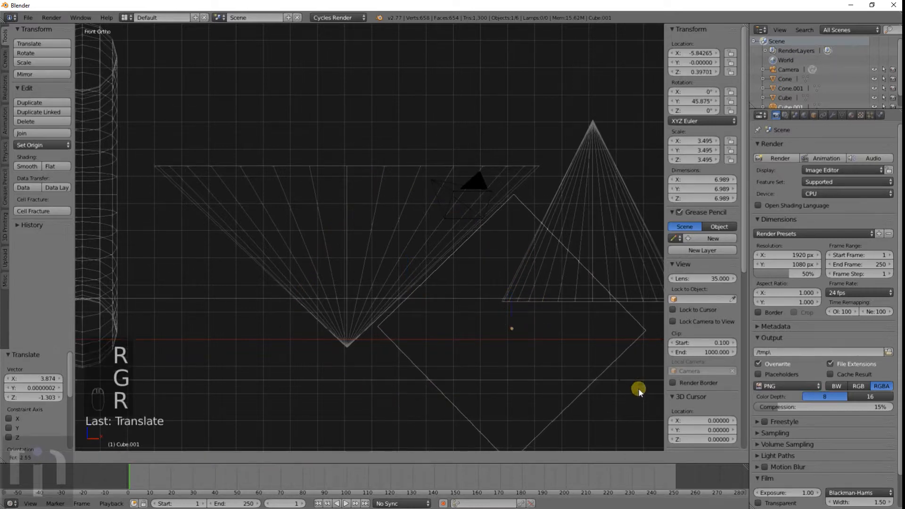
{"action": "left_click", "coordinate": [638, 388]}
{"action": "key", "text": "r"}
{"action": "left_click", "coordinate": [637, 389]}
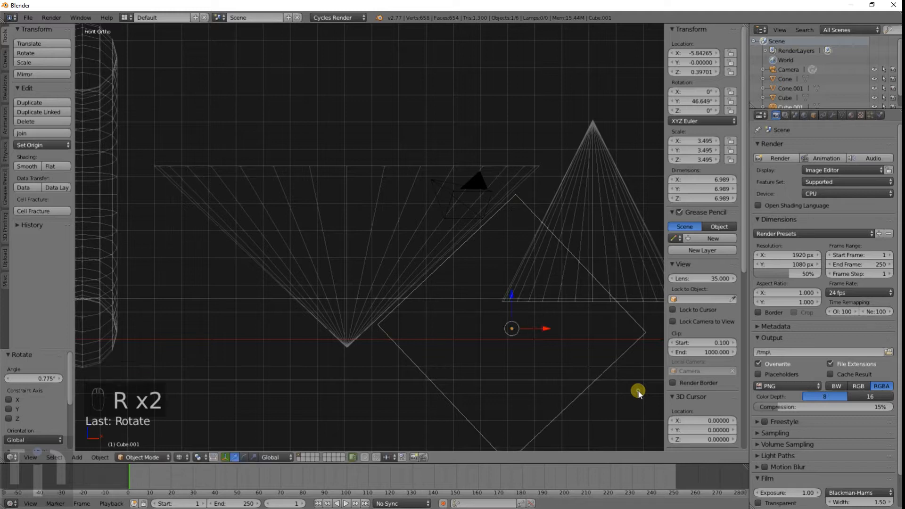
{"action": "key", "text": "g"}
{"action": "left_click", "coordinate": [636, 389]}
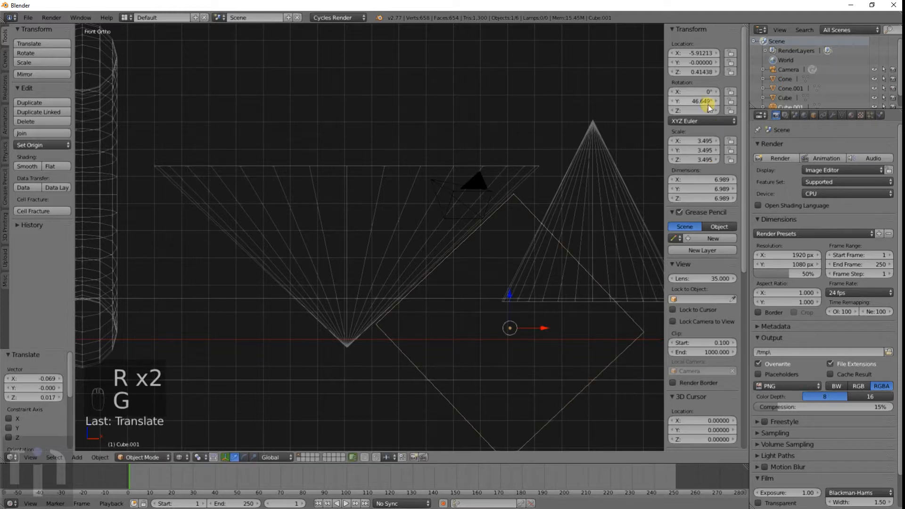
Step: In Edit Mode, scale the wide inverted cone's base vertices by about 0.97, and return to Object Mode
{"action": "right_click", "coordinate": [495, 188]}
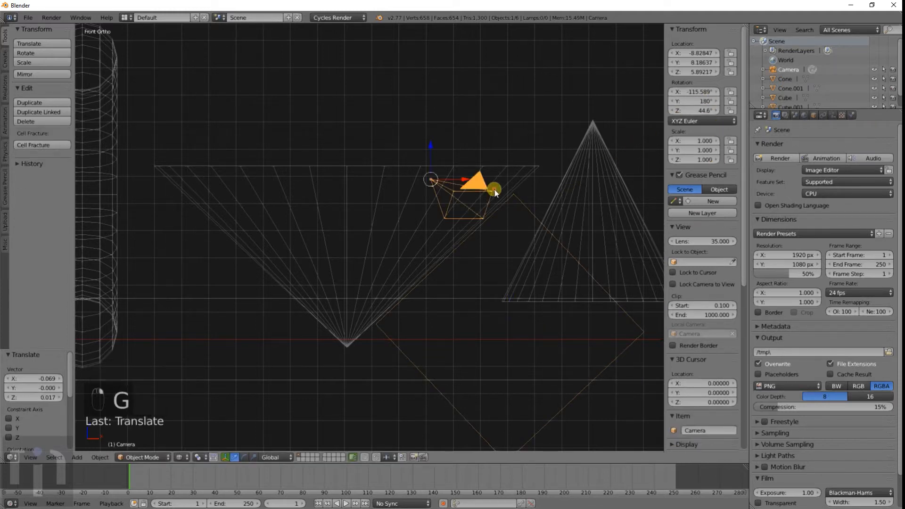
{"action": "right_click", "coordinate": [525, 205]}
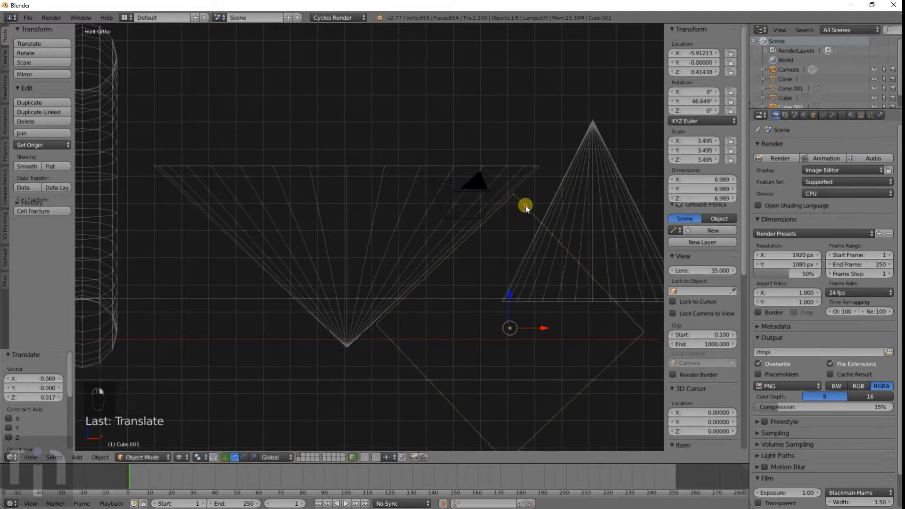
{"action": "right_click", "coordinate": [496, 166]}
{"action": "key", "text": "Tab"}
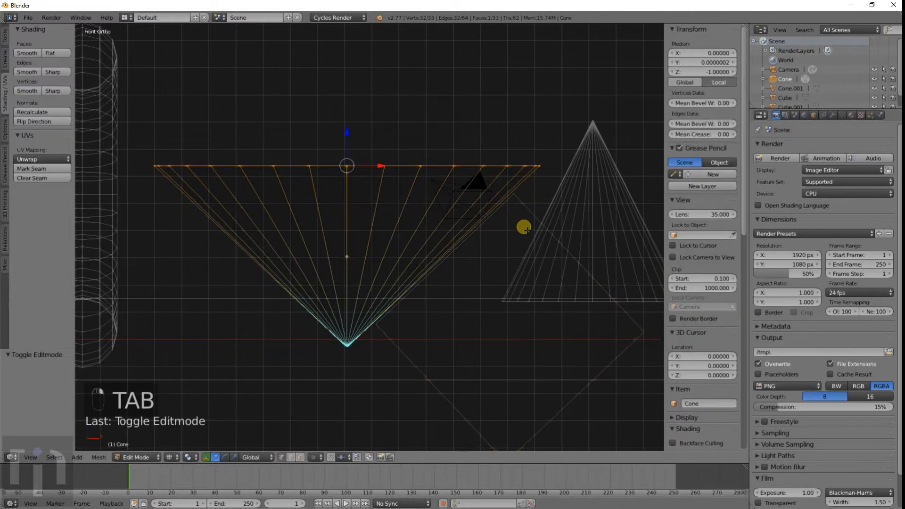
{"action": "key", "text": "s"}
{"action": "left_click", "coordinate": [519, 223]}
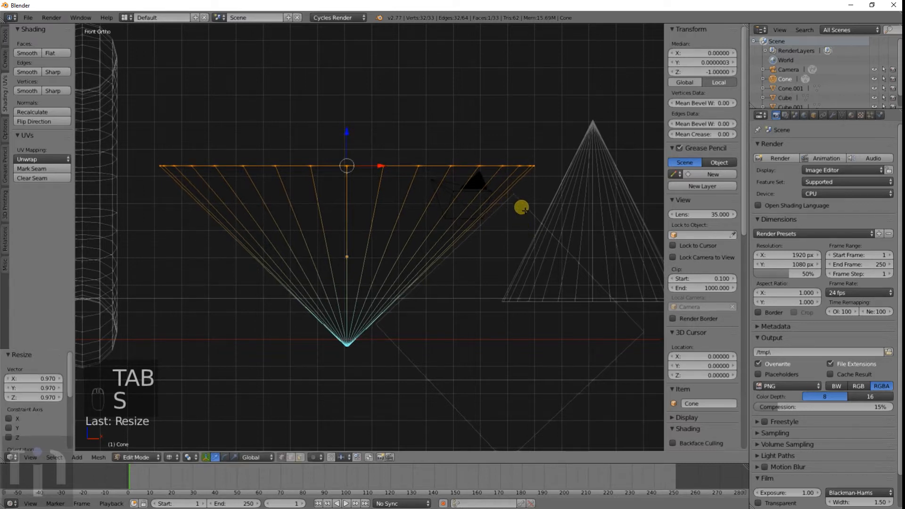
{"action": "key", "text": "Tab"}
Step: Align the cube's edge with the wide cone's slope by rotating it to about 45.8° around Y and raising it to about Z 0.55
{"action": "right_click", "coordinate": [522, 206]}
{"action": "key", "text": "r"}
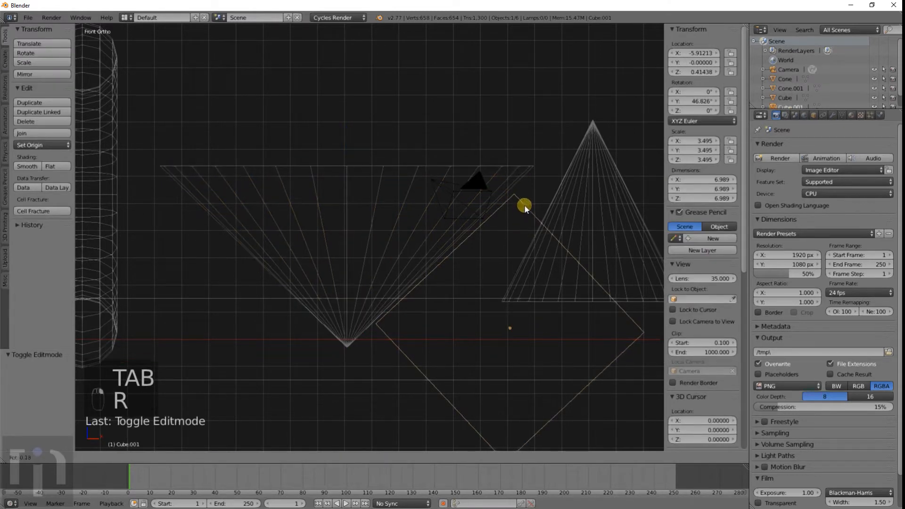
{"action": "left_click", "coordinate": [520, 206]}
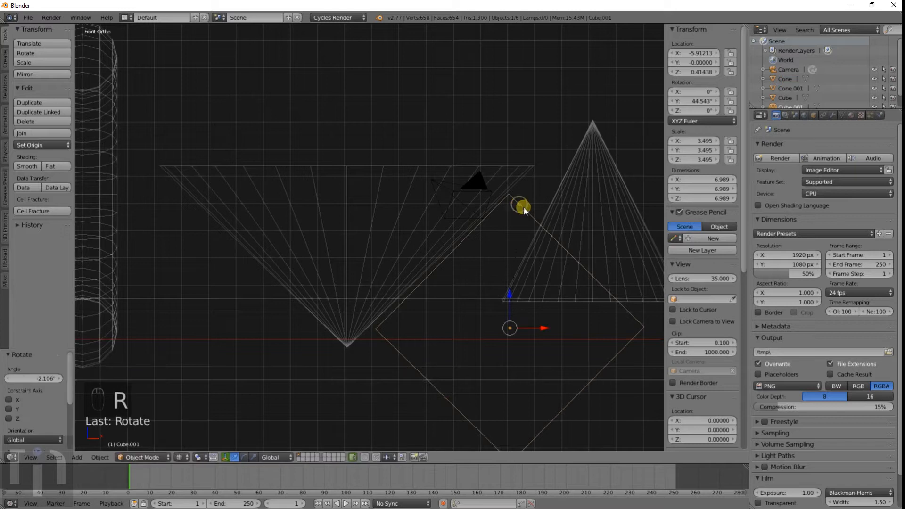
{"action": "key", "text": "r"}
{"action": "left_click", "coordinate": [525, 208]}
{"action": "key", "text": "g"}
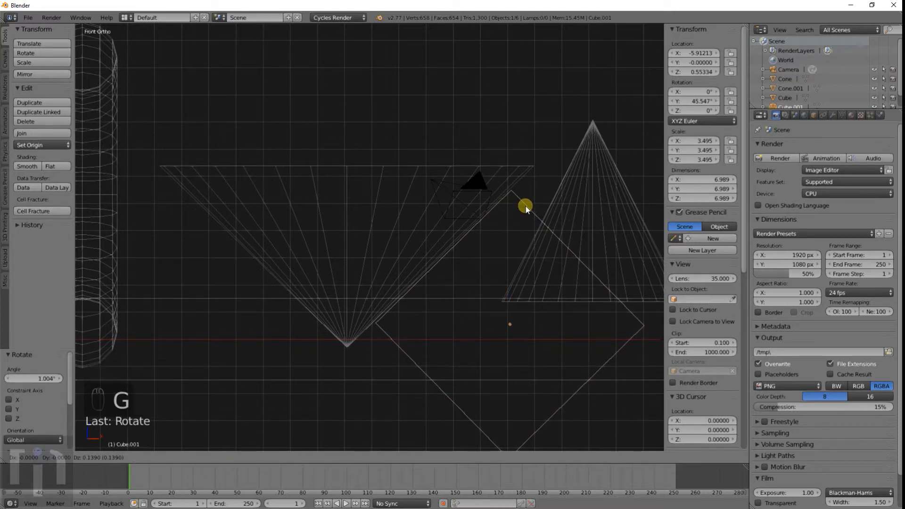
{"action": "left_click", "coordinate": [525, 206]}
{"action": "key", "text": "r"}
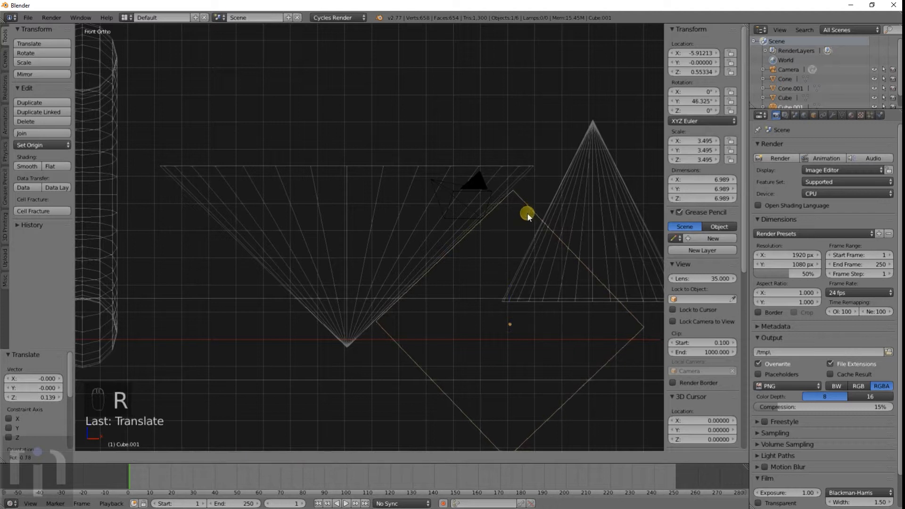
{"action": "left_click", "coordinate": [526, 208]}
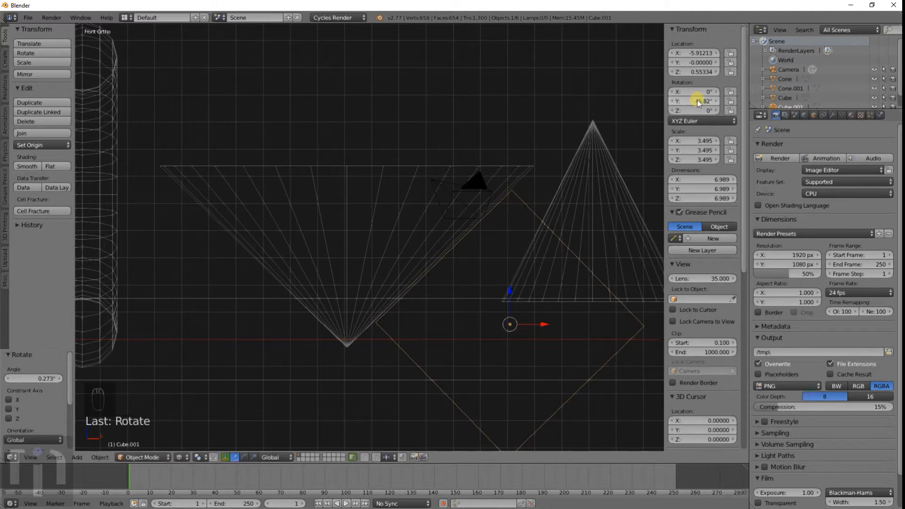
{"action": "key", "text": "Tab"}
{"action": "key", "text": "Tab"}
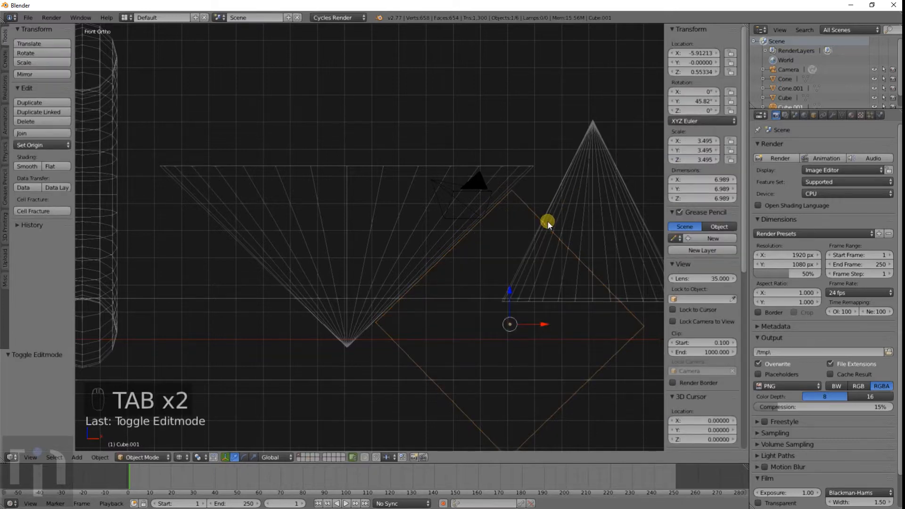
Step: Move the cube along X past the upright cone to about X 14.6
{"action": "middle_click_drag", "start_coordinate": [547, 220], "coordinate": [410, 218], "text": "shift"}
{"action": "key", "text": "g"}
{"action": "left_click", "coordinate": [596, 236]}
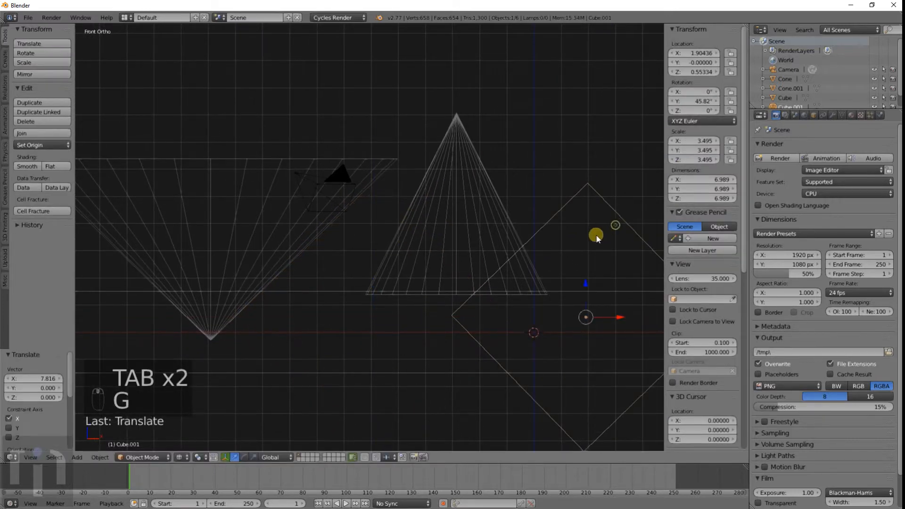
{"action": "scroll", "coordinate": [589, 238], "scroll_direction": "down", "scroll_amount": 8}
{"action": "key", "text": "g"}
{"action": "left_click", "coordinate": [566, 237]}
{"action": "scroll", "coordinate": [518, 235], "scroll_direction": "up", "scroll_amount": 5}
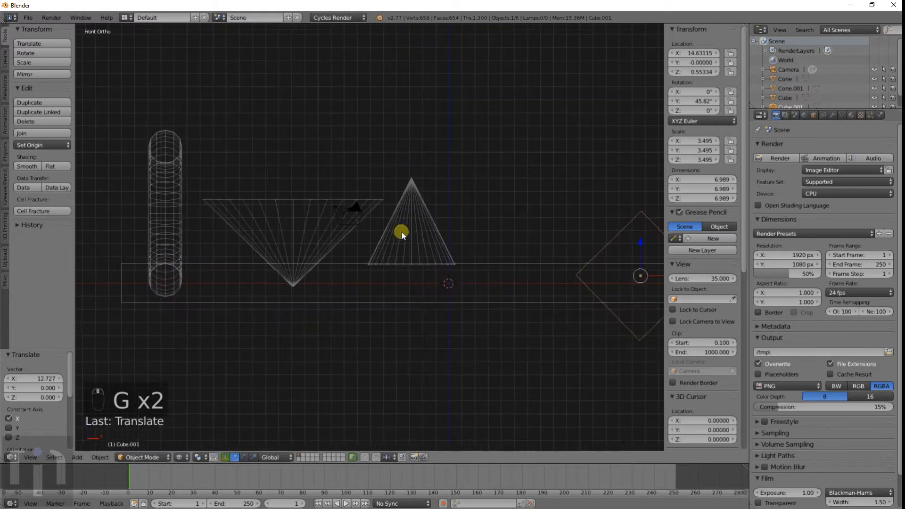
Step: Flip the upright cone 180° around X and move it near the world origin at about Z 3.3
{"action": "right_click", "coordinate": [420, 232]}
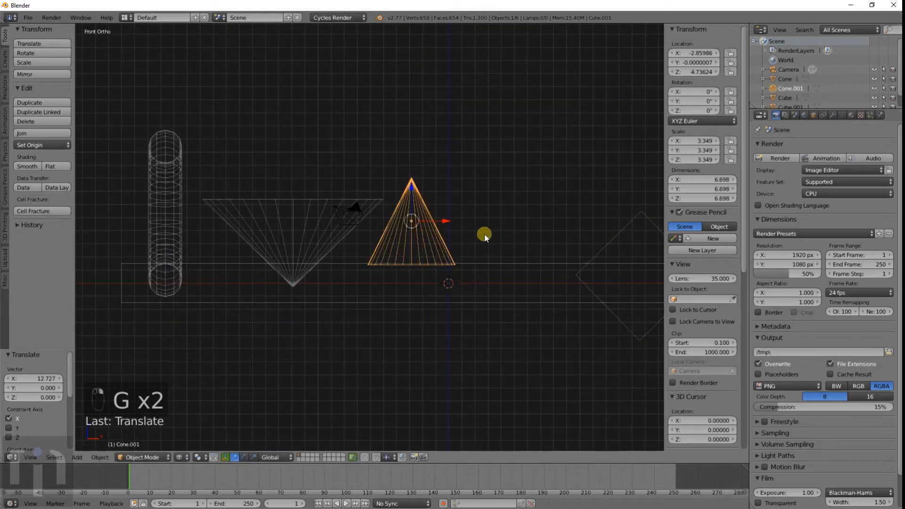
{"action": "type", "text": "rx180"}
{"action": "key", "text": "Return"}
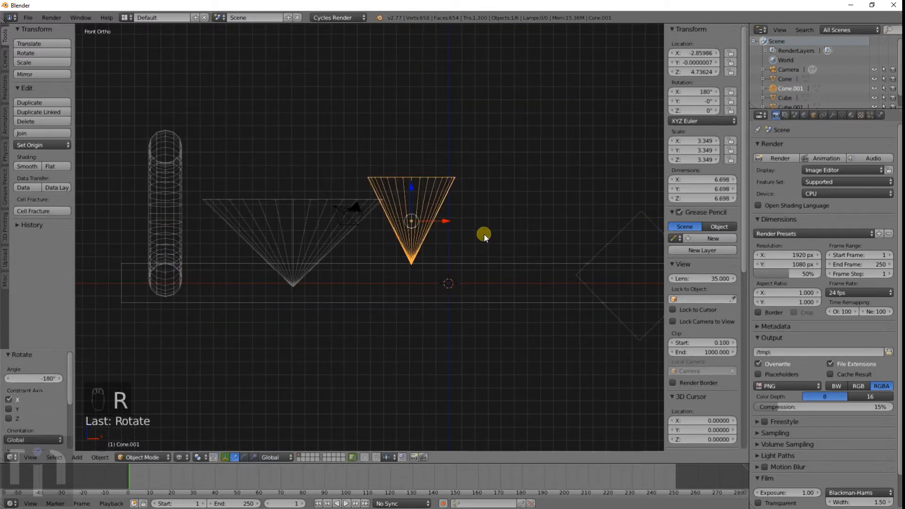
{"action": "key", "text": "g"}
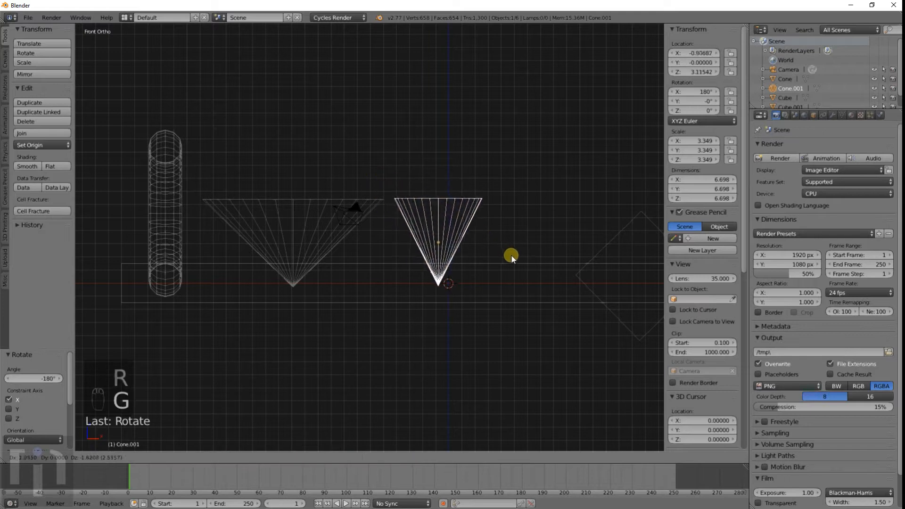
{"action": "left_click", "coordinate": [539, 252]}
Step: In Edit Mode, select the newly flipped cone's base vertices and scale them by about 1.18, and return to Object Mode
{"action": "key", "text": "Tab"}
{"action": "key", "text": "a"}
{"action": "key", "text": "a"}
{"action": "key", "text": "b"}
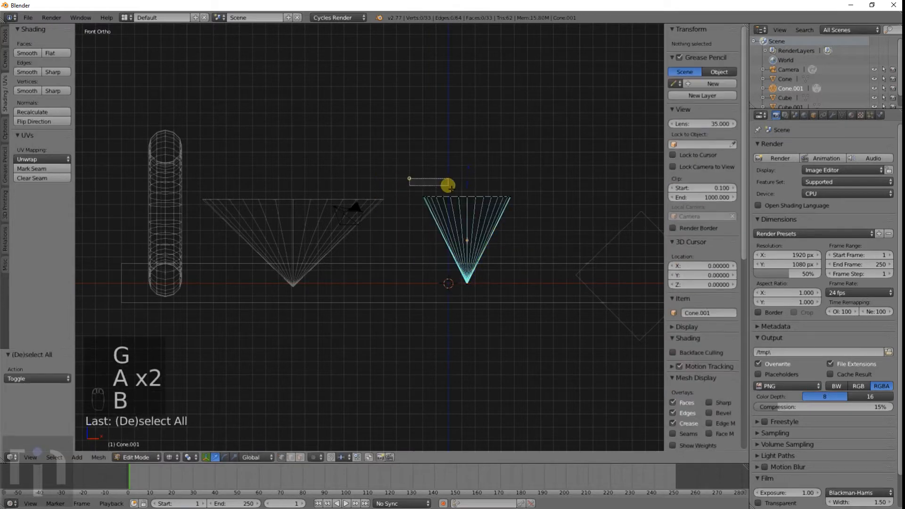
{"action": "left_click_drag", "start_coordinate": [409, 179], "coordinate": [538, 210]}
{"action": "scroll", "coordinate": [538, 210], "scroll_direction": "up", "scroll_amount": 4}
{"action": "middle_click_drag", "start_coordinate": [580, 224], "coordinate": [449, 244], "text": "shift"}
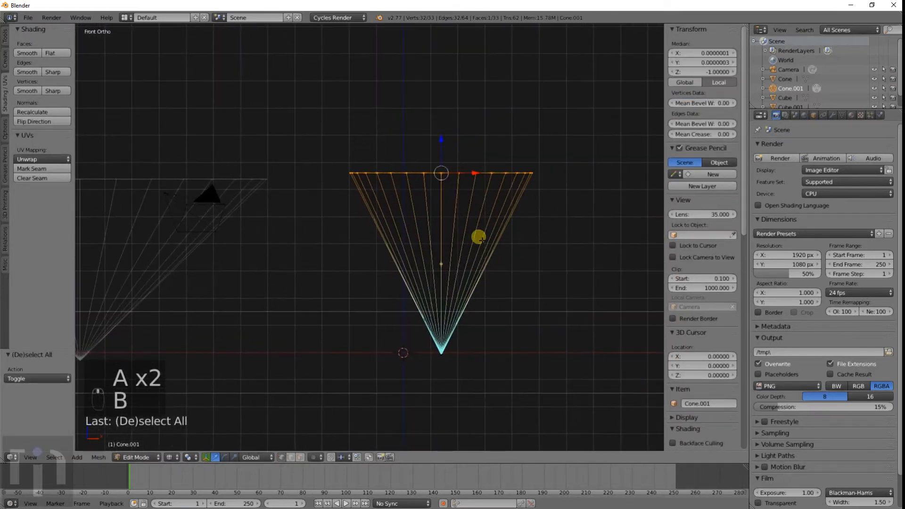
{"action": "key", "text": "s"}
{"action": "left_click", "coordinate": [551, 276]}
{"action": "scroll", "coordinate": [552, 275], "scroll_direction": "down", "scroll_amount": 4}
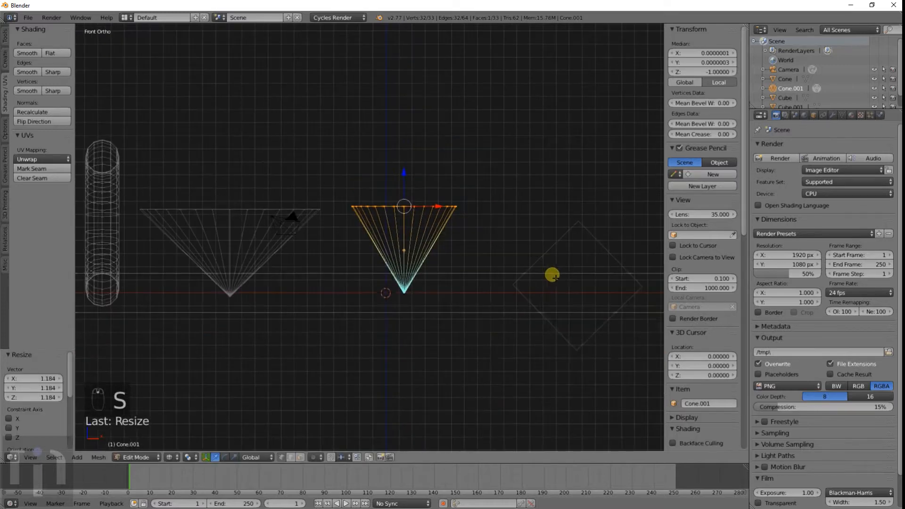
{"action": "key", "text": "Tab"}
Step: Bring the cube to the second inverted cone at about X 6.1, Z 1.3 and rotate it to about 31.9° around Y
{"action": "right_click", "coordinate": [543, 260]}
{"action": "key", "text": "g"}
{"action": "left_click", "coordinate": [430, 246]}
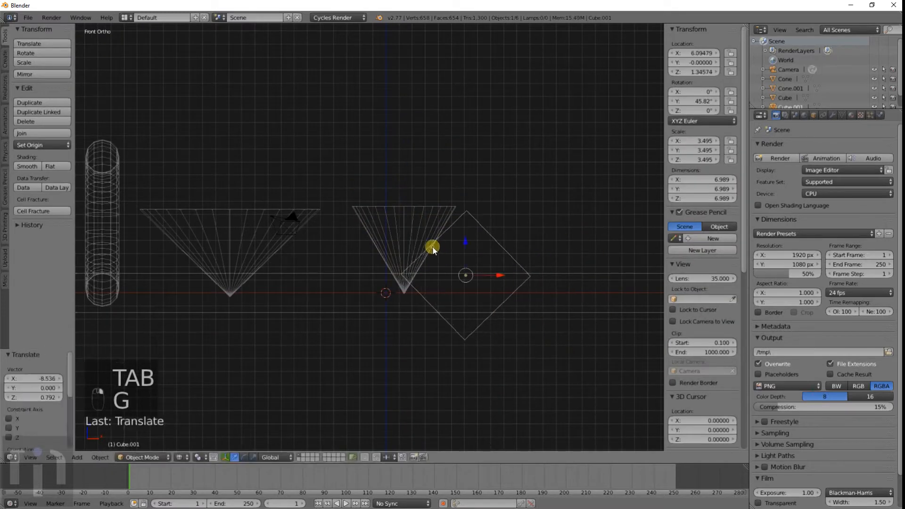
{"action": "scroll", "coordinate": [501, 267], "scroll_direction": "up", "scroll_amount": 3}
{"action": "key", "text": "r"}
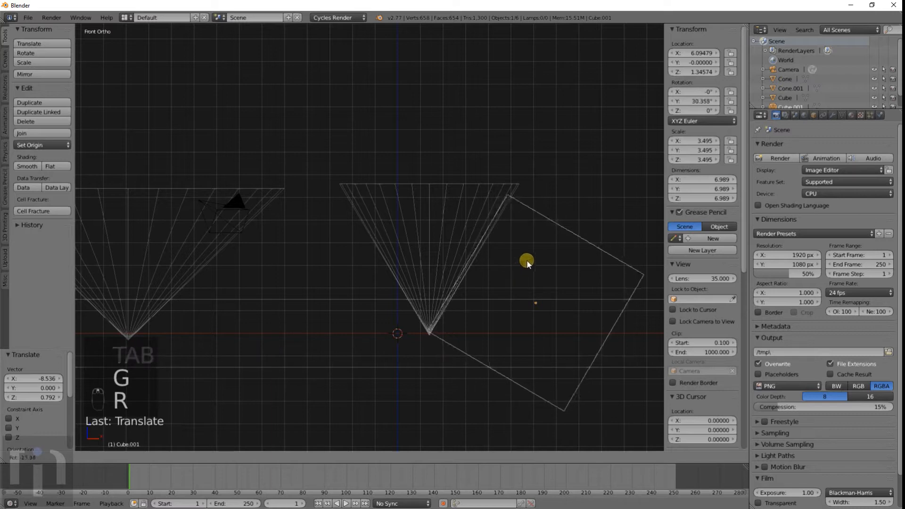
{"action": "left_click", "coordinate": [527, 260]}
Step: Align the cube's edge with the second cone's slope at about X 6.4, Z 1.4, rotated to about 30.6° around Y
{"action": "scroll", "coordinate": [547, 318], "scroll_direction": "up", "scroll_amount": 4}
{"action": "middle_click_drag", "start_coordinate": [558, 311], "coordinate": [438, 278], "text": "shift"}
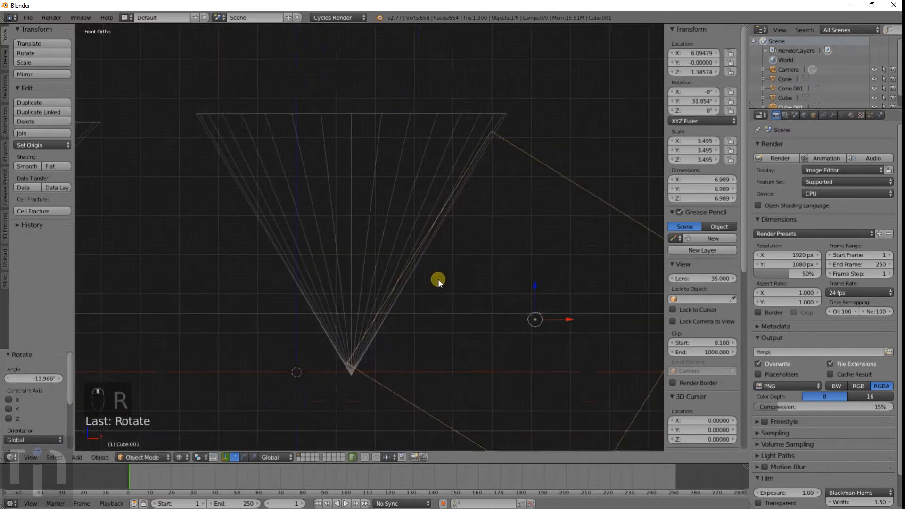
{"action": "key", "text": "g"}
{"action": "left_click", "coordinate": [471, 285]}
{"action": "key", "text": "r"}
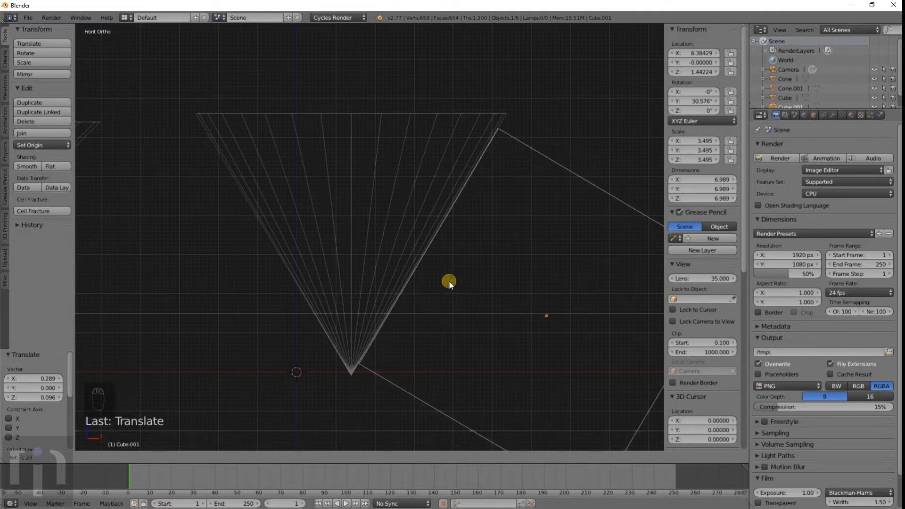
{"action": "left_click", "coordinate": [448, 281]}
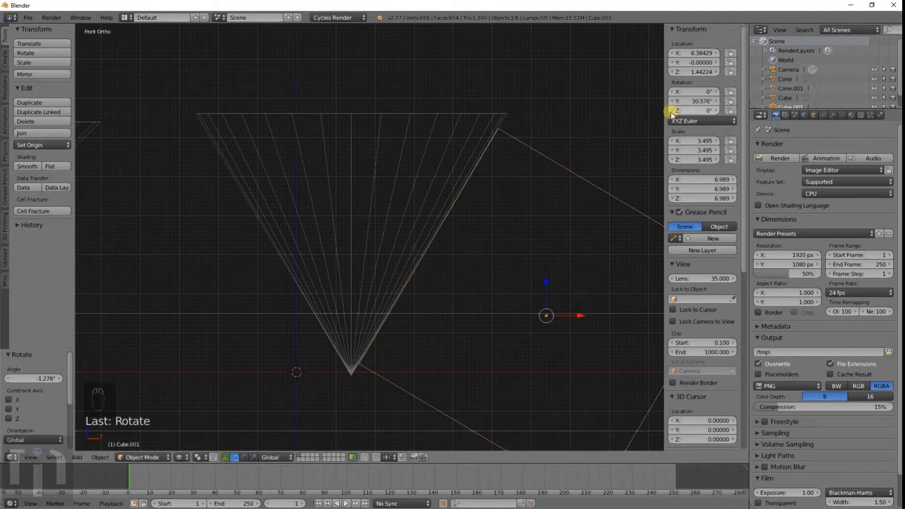
Step: Move the cube away from the second cone to about X 14.2, Z -5.1
{"action": "scroll", "coordinate": [456, 189], "scroll_direction": "down", "scroll_amount": 4}
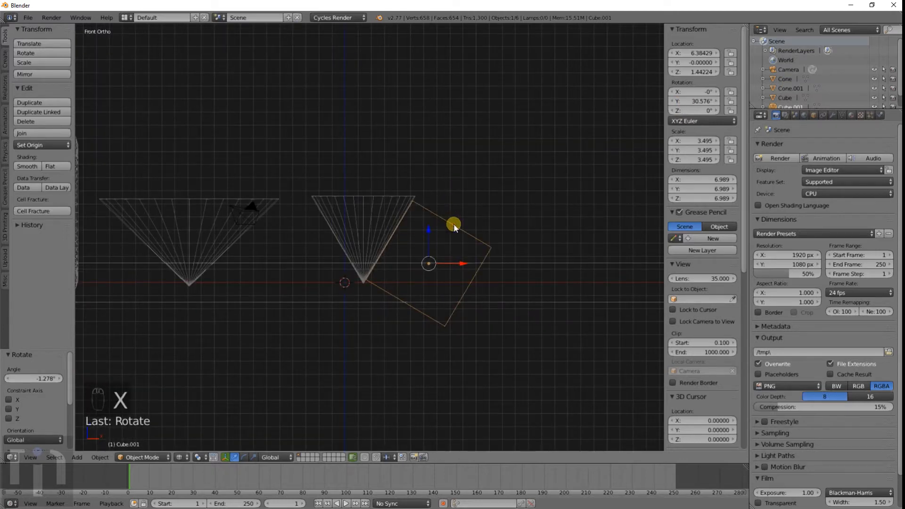
{"action": "key", "text": "g"}
{"action": "left_click", "coordinate": [553, 337]}
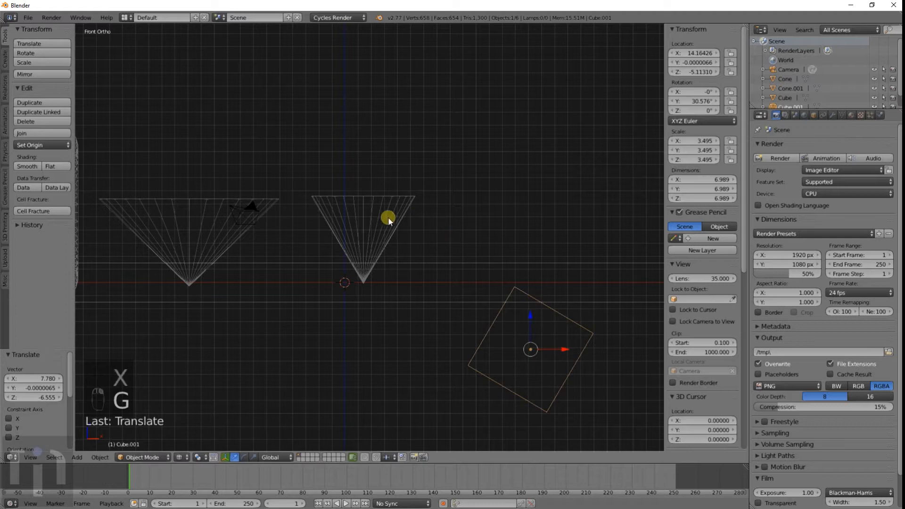
Step: Duplicate the second inverted cone and place the copy farther along X on the slab, clear of the original
{"action": "right_click", "coordinate": [388, 216]}
{"action": "key", "text": "shift+d"}
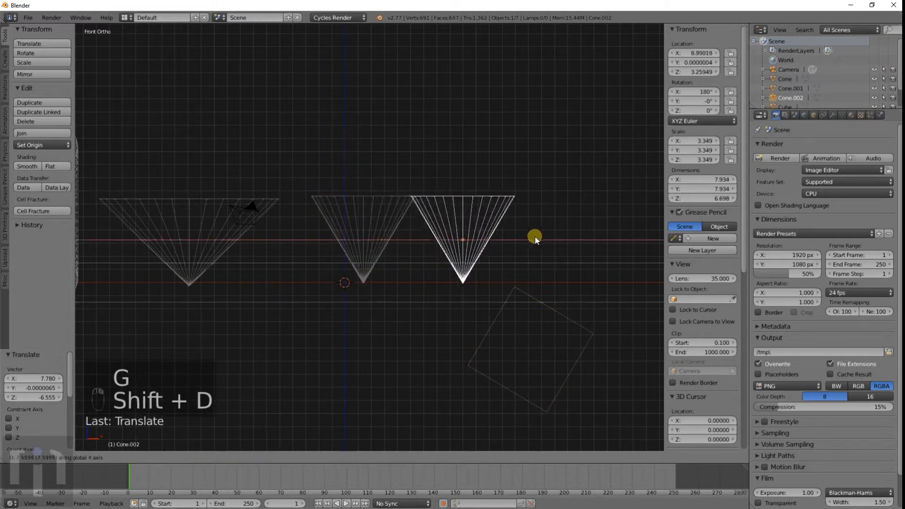
{"action": "left_click", "coordinate": [574, 243]}
Step: In Edit Mode, select the duplicated cone's base vertices and scale them by about 0.55, and return to Object Mode
{"action": "middle_click_drag", "start_coordinate": [575, 242], "coordinate": [454, 252], "text": "shift"}
{"action": "scroll", "coordinate": [502, 247], "scroll_direction": "up", "scroll_amount": 2}
{"action": "key", "text": "Tab"}
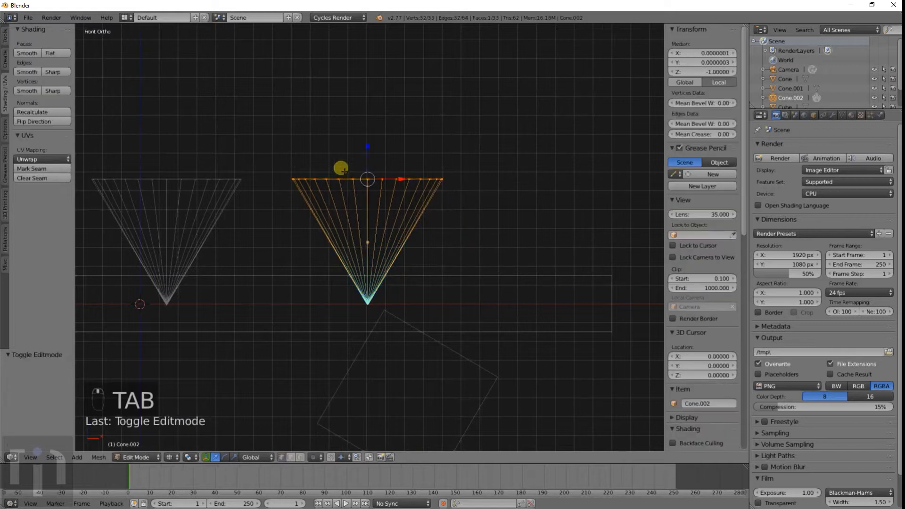
{"action": "key", "text": "a"}
{"action": "key", "text": "a"}
{"action": "key", "text": "b"}
{"action": "left_click_drag", "start_coordinate": [293, 167], "coordinate": [495, 198]}
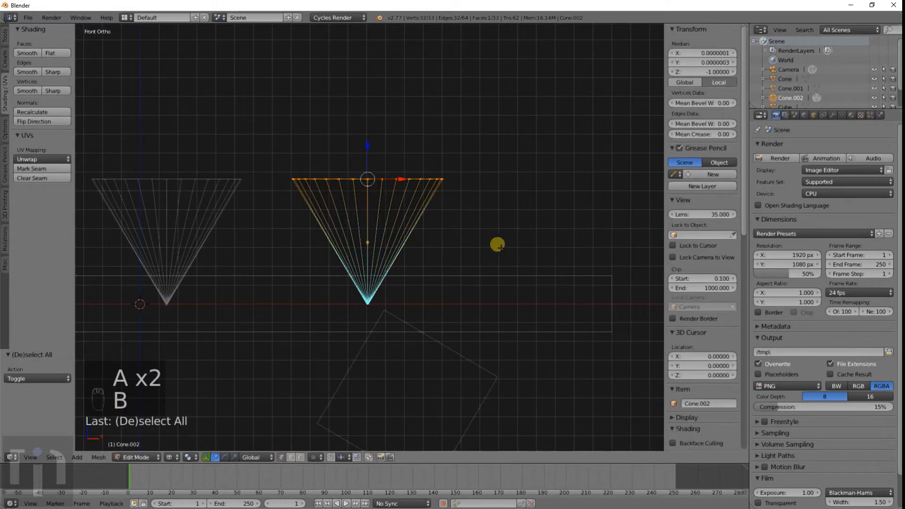
{"action": "key", "text": "s"}
{"action": "left_click", "coordinate": [442, 222]}
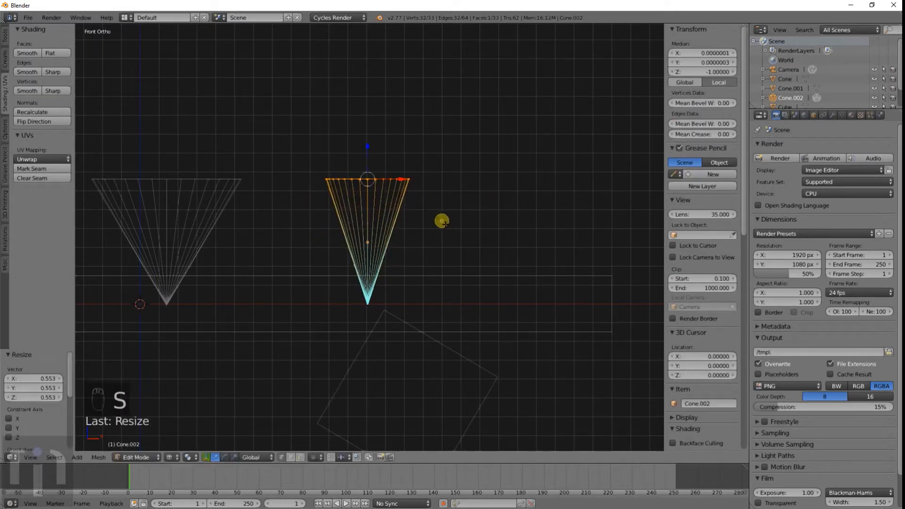
{"action": "key", "text": "Tab"}
Step: Move the cube against the third cone's side and rotate it to about 18.6° around Y, near X 16.5, Z 2.2
{"action": "right_click", "coordinate": [404, 324]}
{"action": "key", "text": "g"}
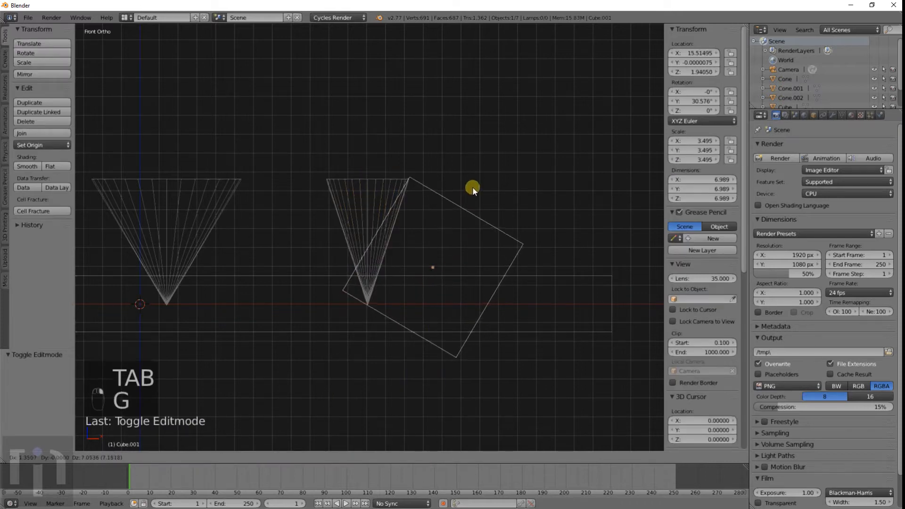
{"action": "left_click", "coordinate": [473, 186]}
{"action": "scroll", "coordinate": [510, 252], "scroll_direction": "up", "scroll_amount": 4}
{"action": "key", "text": "r"}
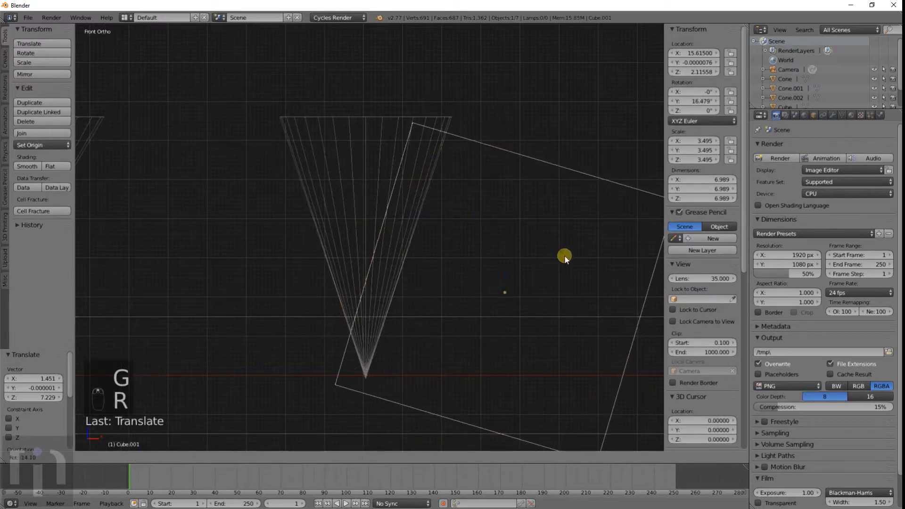
{"action": "left_click", "coordinate": [565, 256]}
{"action": "key", "text": "g"}
{"action": "left_click", "coordinate": [602, 264]}
{"action": "key", "text": "r"}
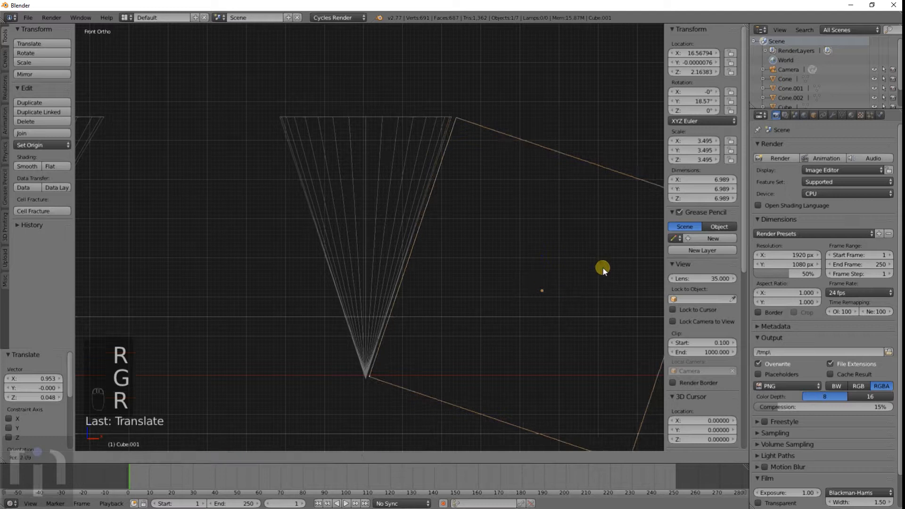
{"action": "left_click", "coordinate": [602, 267]}
{"action": "key", "text": "g"}
{"action": "left_click", "coordinate": [598, 266]}
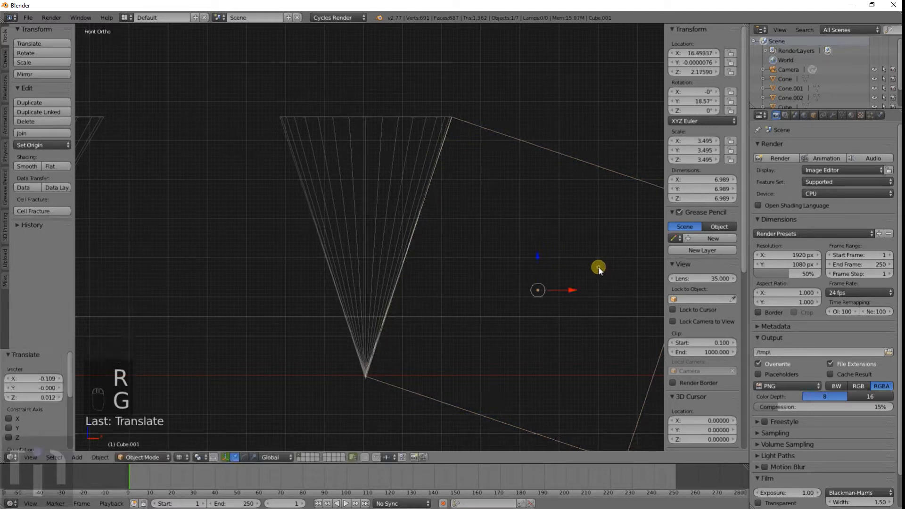
Step: Set the cube's Y rotation to 15° and move its lower corner onto the third cone's tip, at about X 16.4, Z 2.4
{"action": "key", "text": "r"}
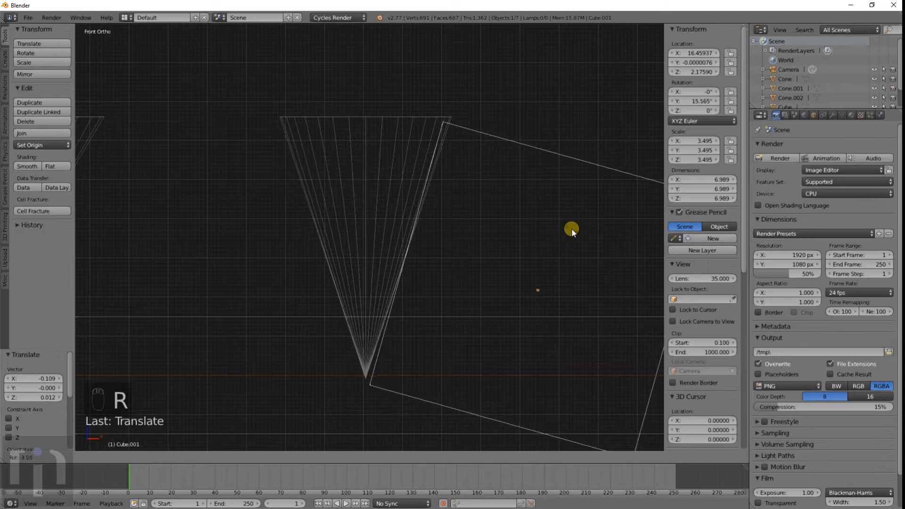
{"action": "left_click", "coordinate": [571, 223]}
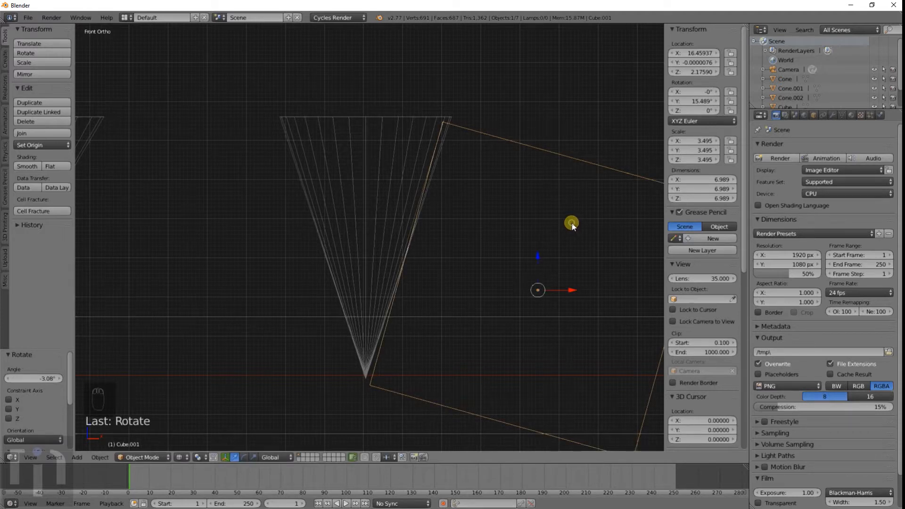
{"action": "left_click", "coordinate": [682, 101]}
{"action": "key", "text": "Return"}
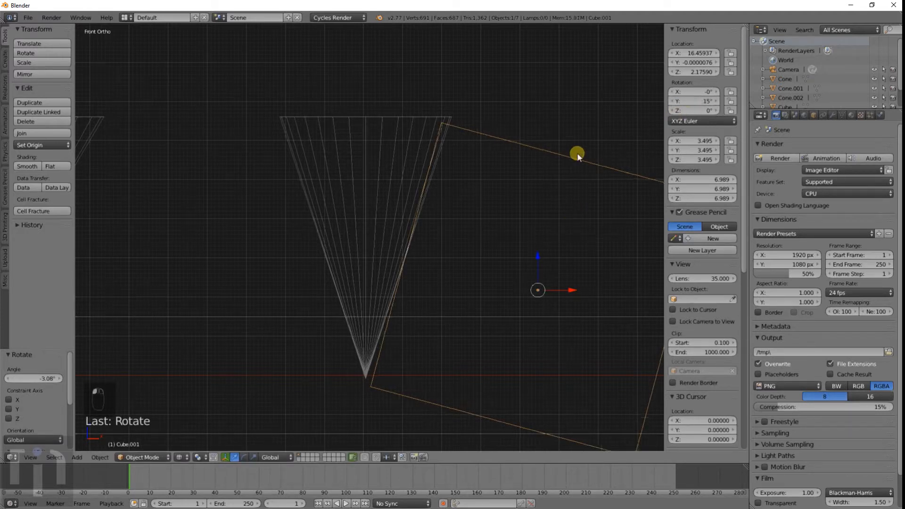
{"action": "key", "text": "g"}
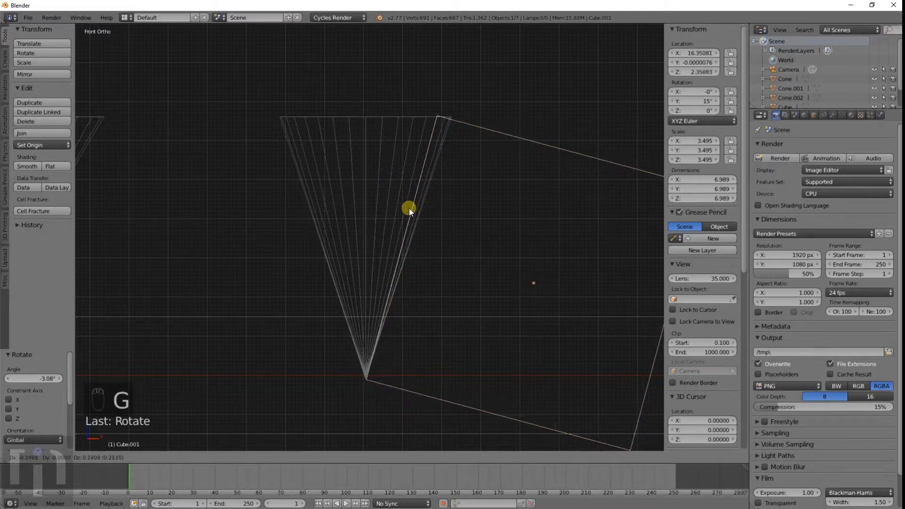
{"action": "left_click", "coordinate": [409, 206]}
Step: In Edit Mode, scale the third cone's base vertices by about 0.83 to match the cube's edge, and return to Object Mode
{"action": "right_click", "coordinate": [325, 113]}
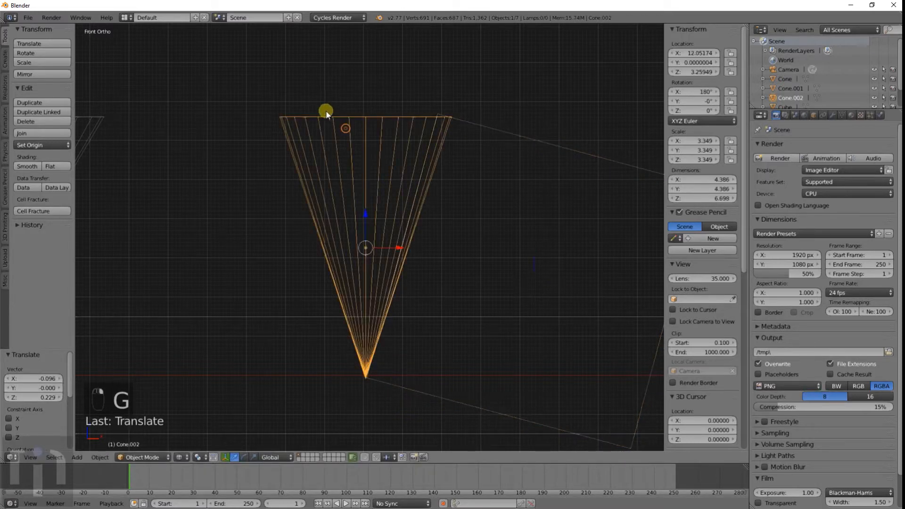
{"action": "key", "text": "Tab"}
{"action": "key", "text": "a"}
{"action": "key", "text": "a"}
{"action": "key", "text": "b"}
{"action": "left_click_drag", "start_coordinate": [266, 104], "coordinate": [509, 146]}
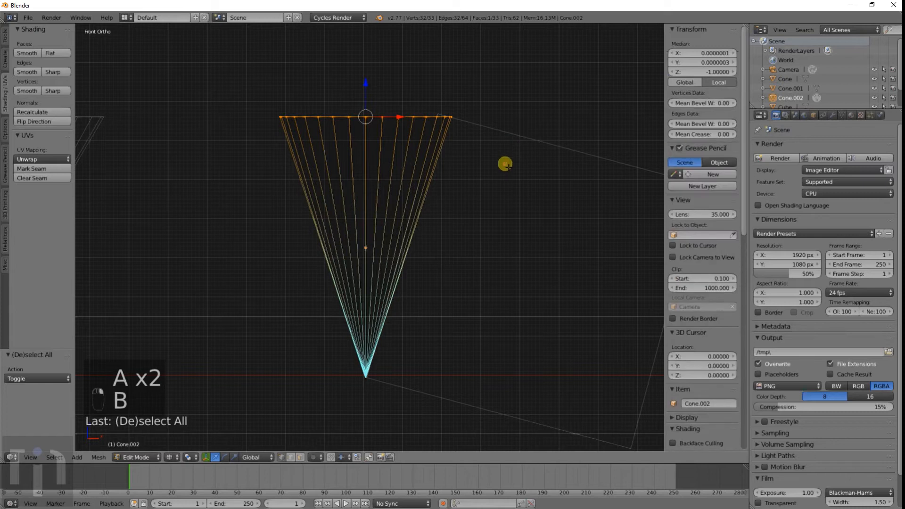
{"action": "key", "text": "s"}
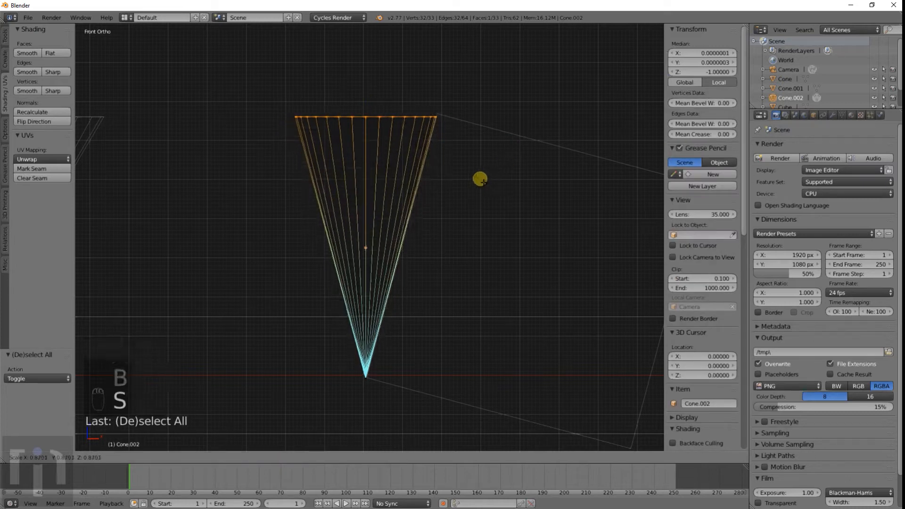
{"action": "left_click", "coordinate": [478, 178]}
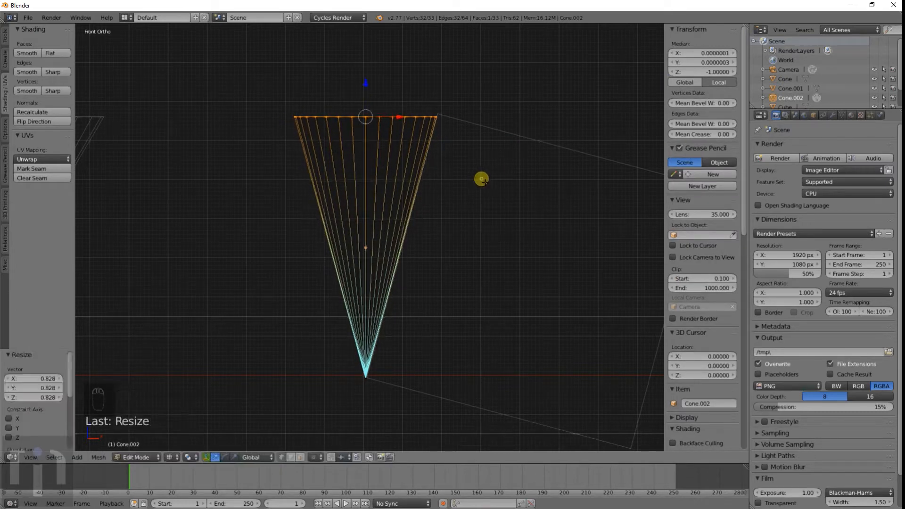
{"action": "key", "text": "Tab"}
Step: Move the cube along X to the second cone, at about X 6.0, and set its Y rotation to 30°
{"action": "right_click", "coordinate": [494, 130]}
{"action": "middle_click_drag", "start_coordinate": [484, 178], "coordinate": [527, 191], "text": "shift"}
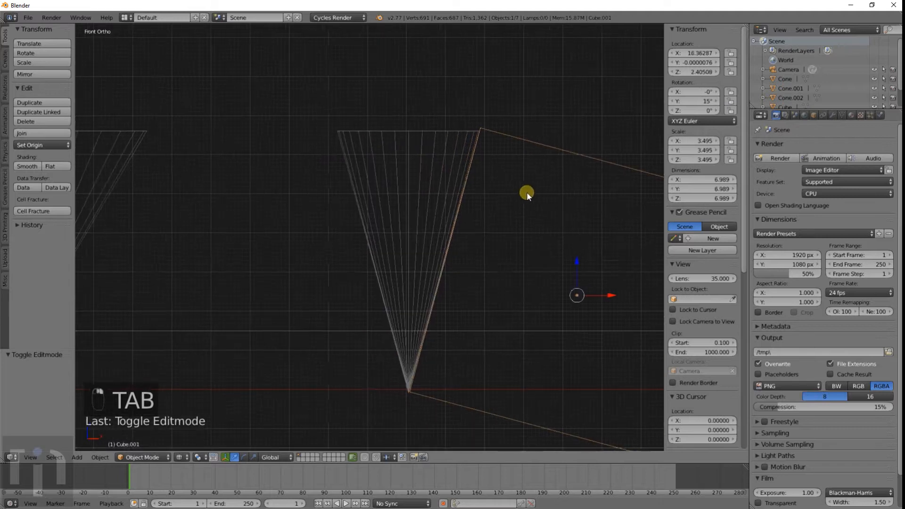
{"action": "scroll", "coordinate": [476, 209], "scroll_direction": "down", "scroll_amount": 3}
{"action": "middle_click_drag", "start_coordinate": [476, 208], "coordinate": [548, 208], "text": "shift"}
{"action": "key", "text": "g"}
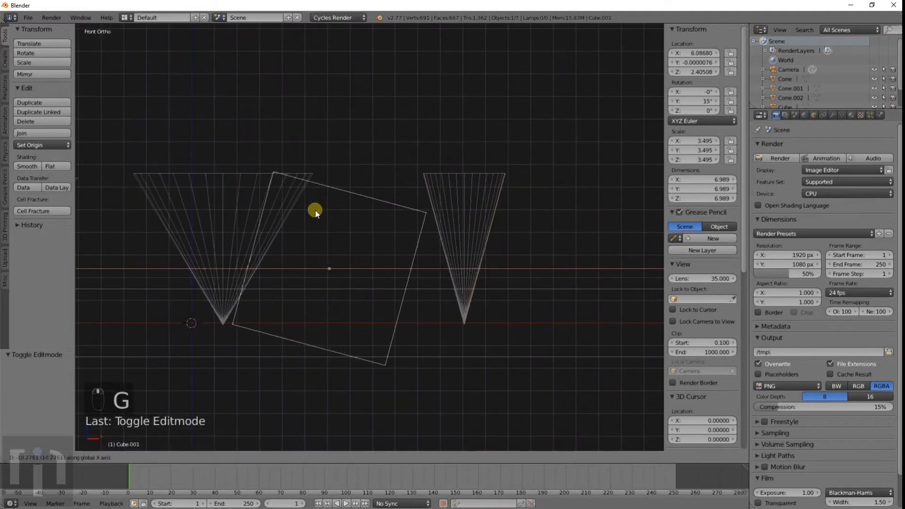
{"action": "left_click", "coordinate": [315, 209]}
{"action": "left_click", "coordinate": [699, 101]}
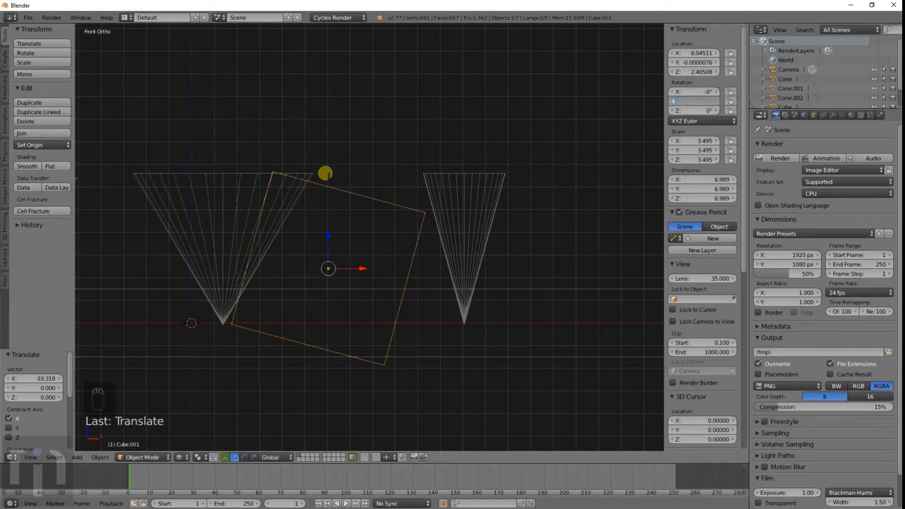
{"action": "key", "text": "BackSpace"}
{"action": "key", "text": "Return"}
Step: Align the cube's tilted edge with the second cone's slope at about X 6.2, Z 1.2
{"action": "scroll", "coordinate": [234, 199], "scroll_direction": "up", "scroll_amount": 4}
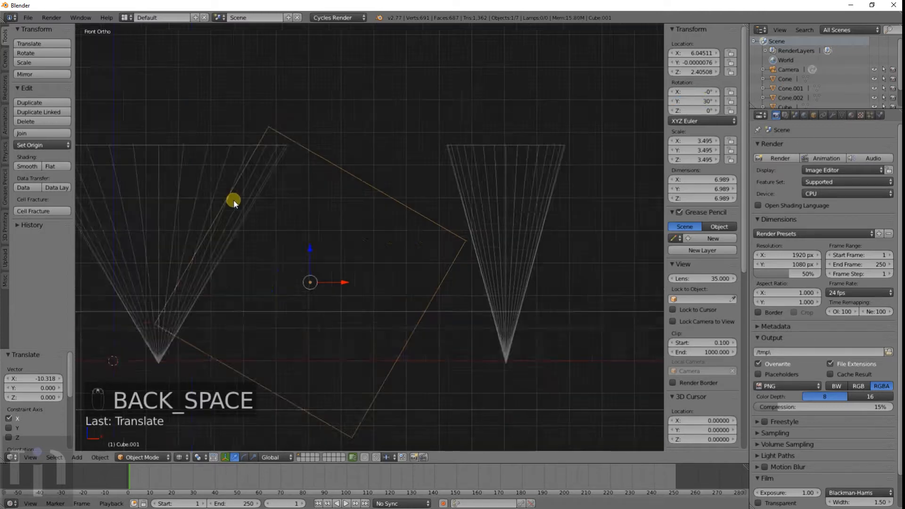
{"action": "middle_click_drag", "start_coordinate": [253, 205], "coordinate": [575, 127], "text": "shift"}
{"action": "key", "text": "g"}
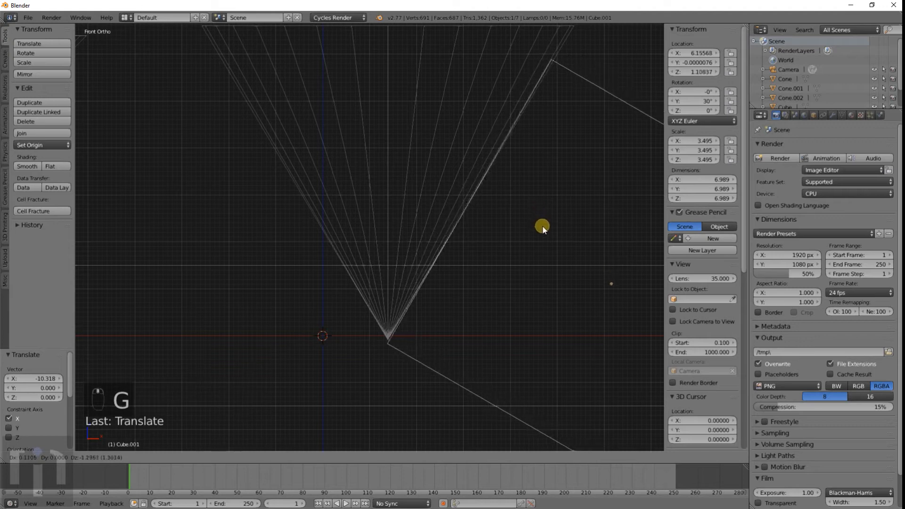
{"action": "left_click", "coordinate": [542, 222]}
Step: In Edit Mode, scale the second cone's base vertices by about 0.97 to match the cube's edge, and return to Object Mode
{"action": "right_click", "coordinate": [492, 168]}
{"action": "scroll", "coordinate": [447, 140], "scroll_direction": "down", "scroll_amount": 3}
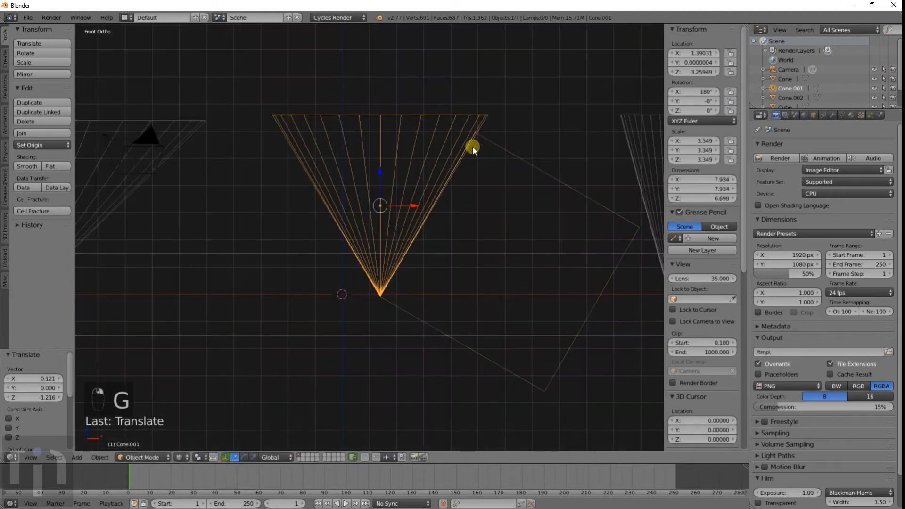
{"action": "scroll", "coordinate": [473, 146], "scroll_direction": "up", "scroll_amount": 3}
{"action": "key", "text": "Tab"}
{"action": "key", "text": "s"}
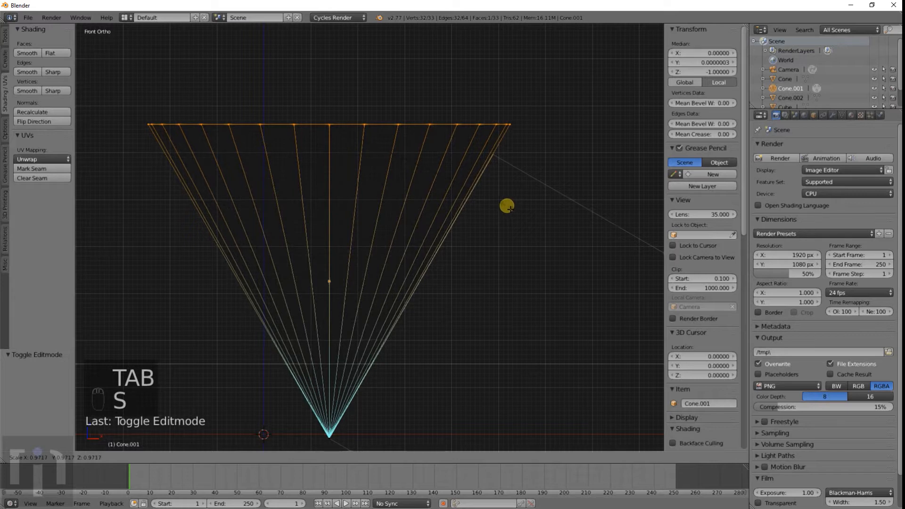
{"action": "left_click", "coordinate": [506, 206]}
{"action": "key", "text": "Tab"}
Step: Set the cube's Y rotation to 45° and move it along X to the widest cone, at about X -5.2
{"action": "scroll", "coordinate": [493, 204], "scroll_direction": "down", "scroll_amount": 5}
{"action": "right_click", "coordinate": [455, 223]}
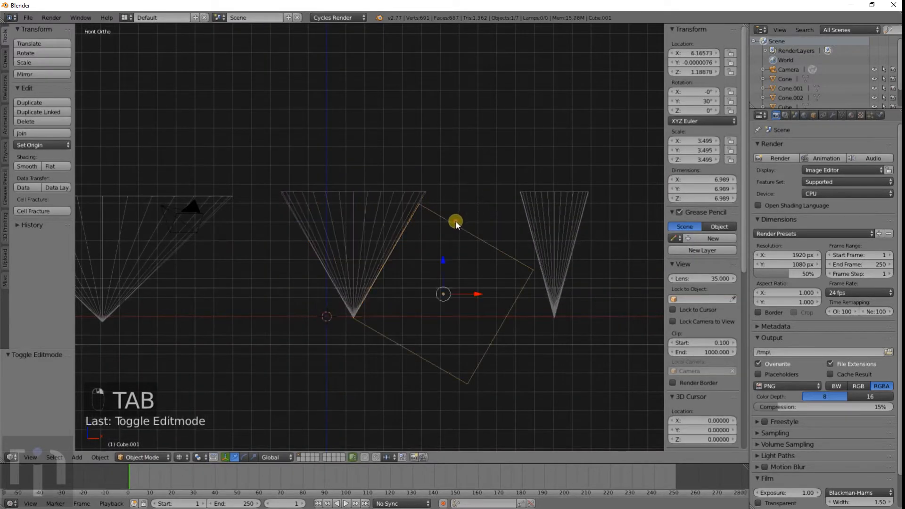
{"action": "left_click", "coordinate": [684, 102]}
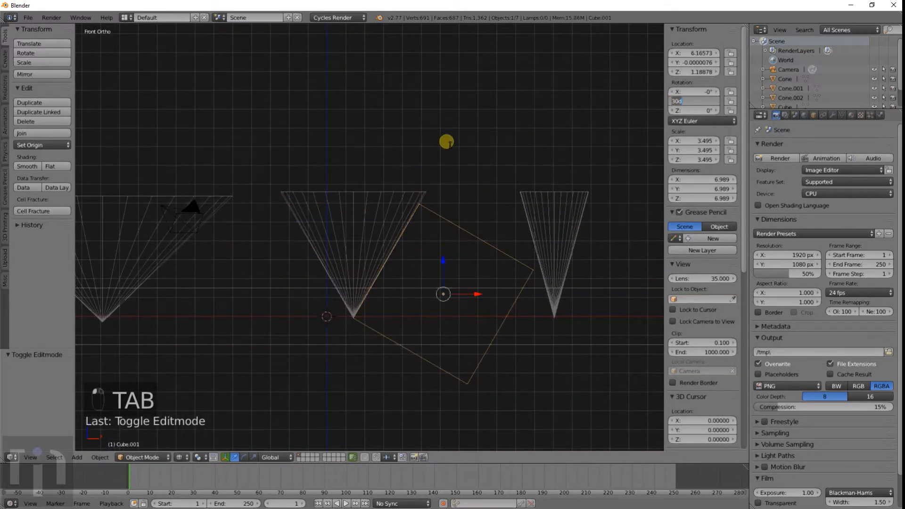
{"action": "type", "text": "45"}
{"action": "key", "text": "Return"}
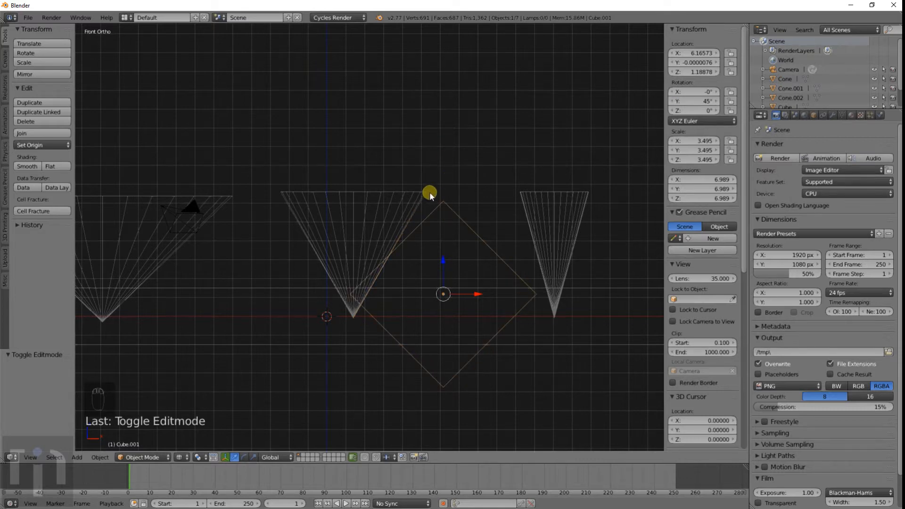
{"action": "middle_click_drag", "start_coordinate": [429, 191], "coordinate": [591, 170], "text": "shift"}
{"action": "key", "text": "g"}
{"action": "left_click", "coordinate": [271, 225]}
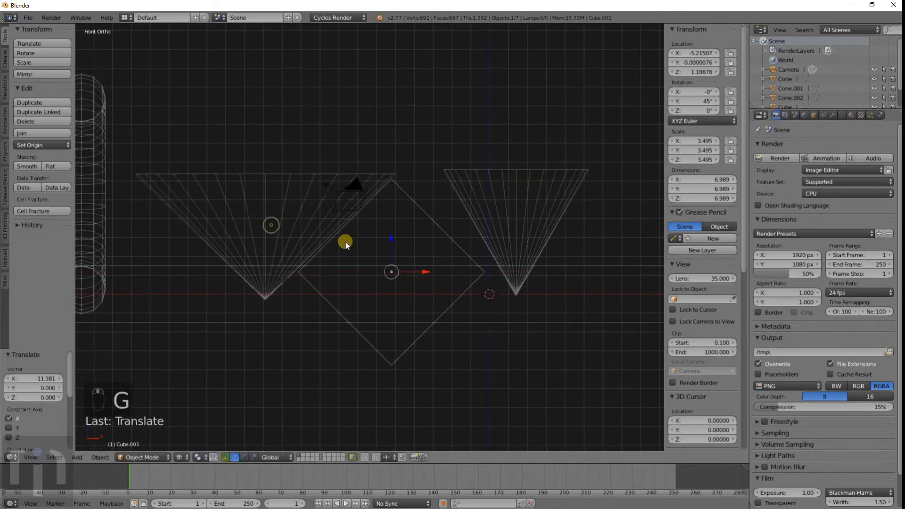
Step: Align the cube's tilted edge with the widest cone's slope at about X -7.0, Z -0.3
{"action": "scroll", "coordinate": [406, 235], "scroll_direction": "up", "scroll_amount": 4}
{"action": "right_click", "coordinate": [407, 235]}
{"action": "scroll", "coordinate": [410, 217], "scroll_direction": "down", "scroll_amount": 1}
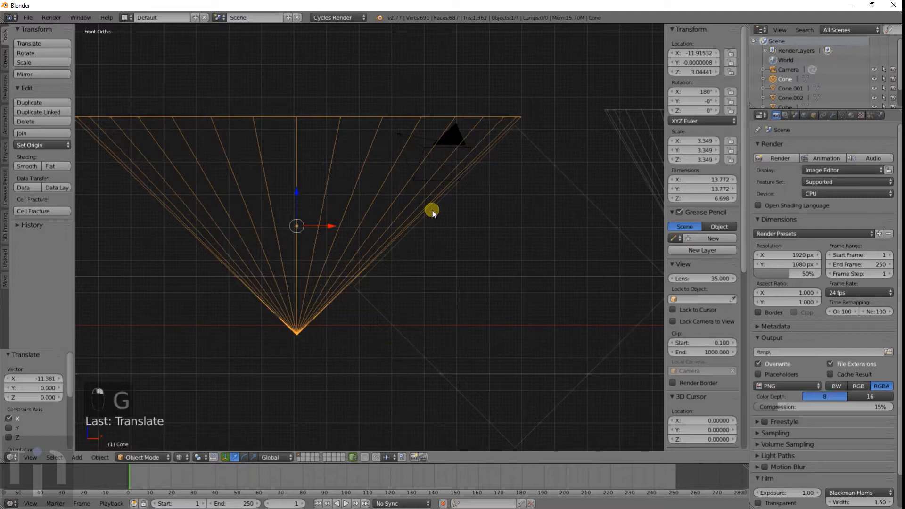
{"action": "scroll", "coordinate": [431, 213], "scroll_direction": "up", "scroll_amount": 1}
{"action": "middle_click_drag", "start_coordinate": [453, 251], "coordinate": [521, 195], "text": "shift"}
{"action": "key", "text": "g"}
{"action": "right_click", "coordinate": [476, 235]}
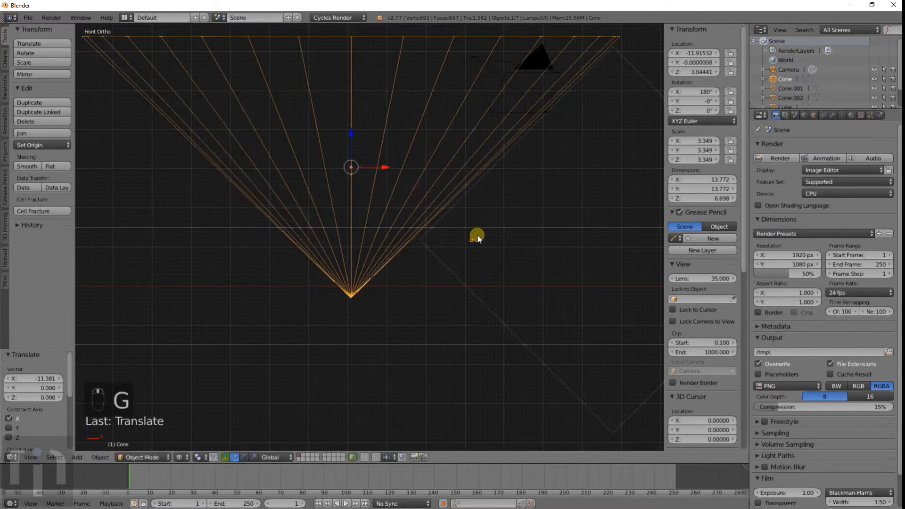
{"action": "right_click", "coordinate": [438, 259]}
{"action": "key", "text": "g"}
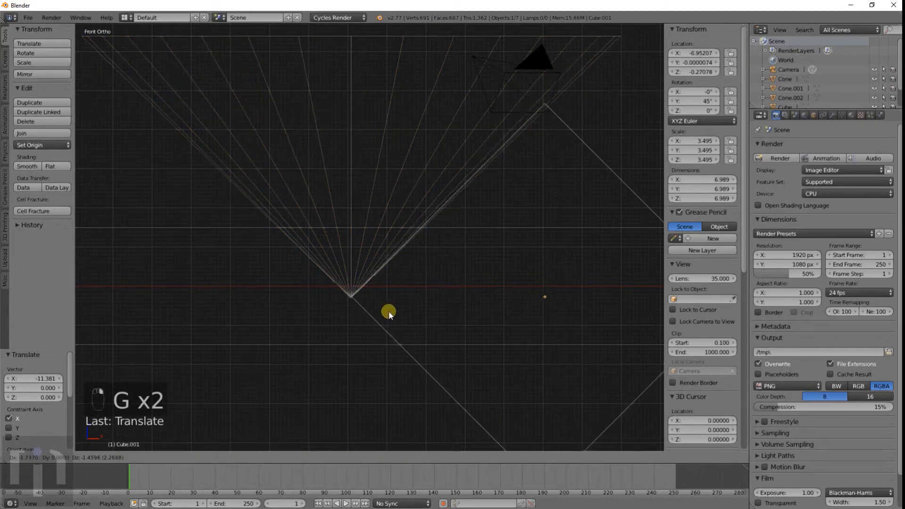
{"action": "left_click", "coordinate": [388, 311]}
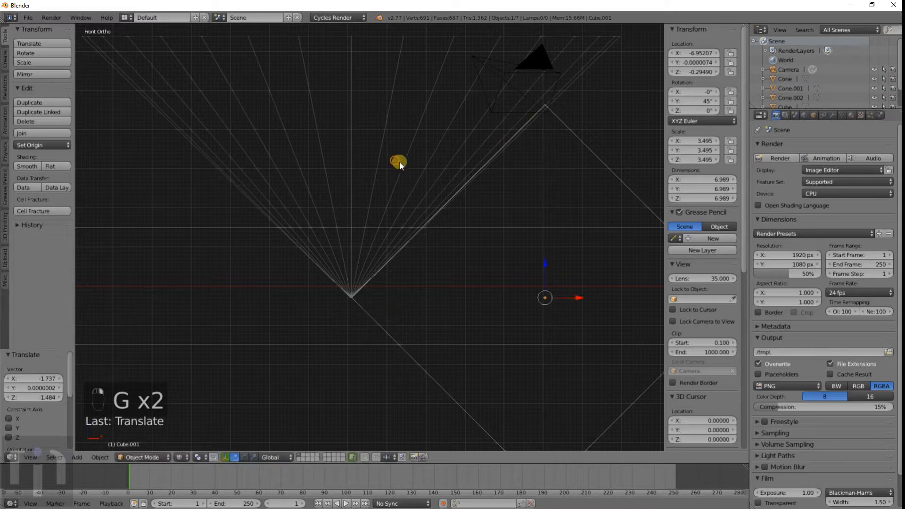
Step: In Edit Mode, scale the widest cone's base vertices by about 0.97 to match the cube's edge, and return to Object Mode
{"action": "right_click", "coordinate": [400, 162]}
{"action": "key", "text": "Tab"}
{"action": "key", "text": "s"}
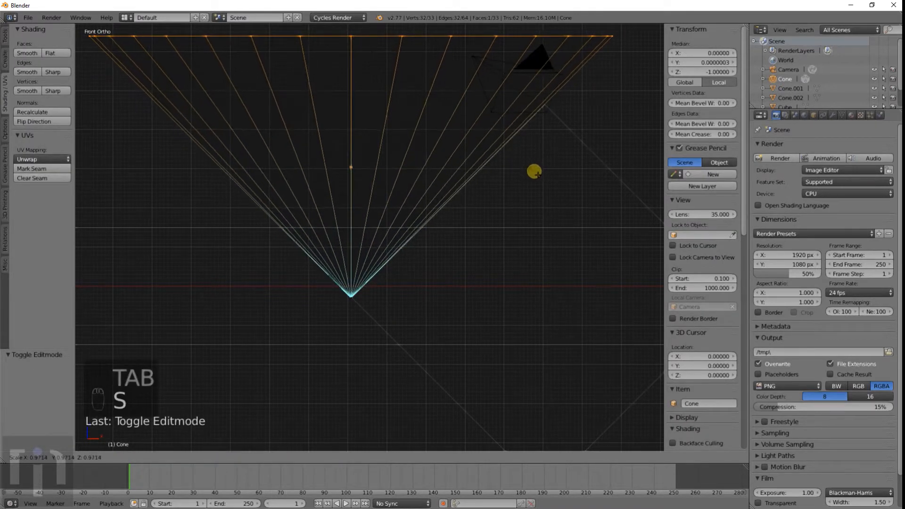
{"action": "left_click", "coordinate": [532, 169]}
{"action": "key", "text": "Tab"}
Step: Move the narrowest cone about 3.8 units along negative X, closer to the second cone
{"action": "scroll", "coordinate": [519, 171], "scroll_direction": "down", "scroll_amount": 3}
{"action": "middle_click_drag", "start_coordinate": [510, 172], "coordinate": [488, 208]}
{"action": "key", "text": "KP_1"}
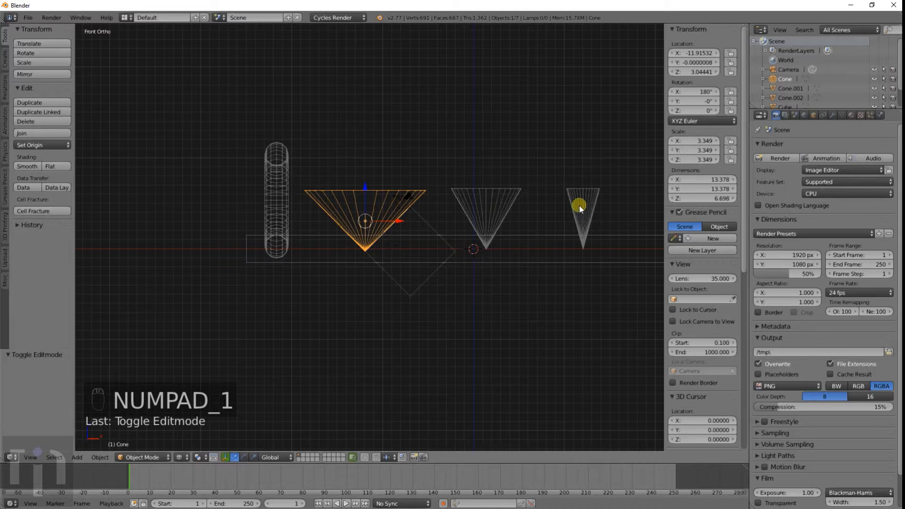
{"action": "middle_click_drag", "start_coordinate": [579, 206], "coordinate": [488, 246], "text": "shift"}
{"action": "scroll", "coordinate": [487, 246], "scroll_direction": "up", "scroll_amount": 2}
{"action": "right_click", "coordinate": [544, 251]}
{"action": "key", "text": "g"}
{"action": "mouse_move", "coordinate": [542, 251]}
{"action": "middle_mouse_down"}
{"action": "mouse_move", "coordinate": [432, 303]}
{"action": "mouse_move", "coordinate": [421, 287]}
{"action": "mouse_move", "coordinate": [429, 279]}
{"action": "middle_mouse_up"}
{"action": "left_click", "coordinate": [494, 253]}
Step: Switch to solid shading, select all three cones and move them together along Y to about -17.9
{"action": "key", "text": "z"}
{"action": "right_click", "coordinate": [522, 205], "text": "shift"}
{"action": "right_click", "coordinate": [483, 177], "text": "shift"}
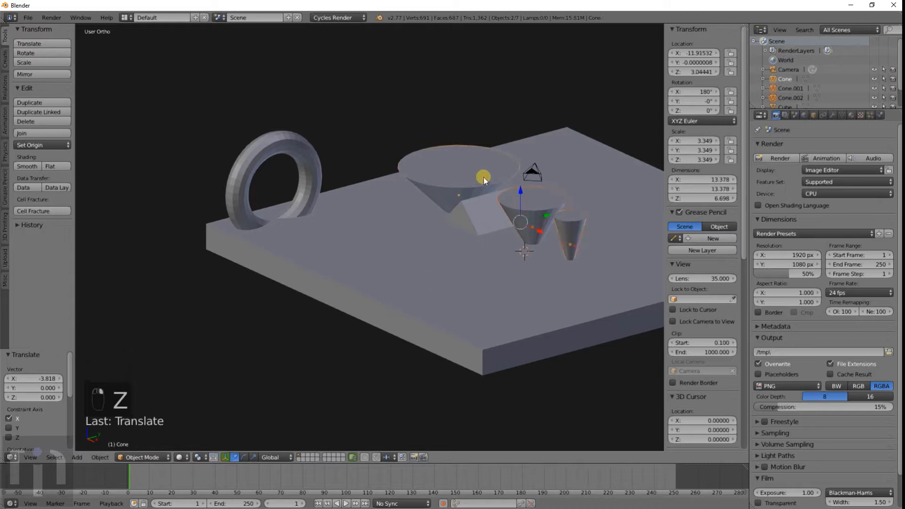
{"action": "middle_click_drag", "start_coordinate": [484, 178], "coordinate": [502, 231]}
{"action": "key", "text": "g"}
{"action": "middle_click_drag", "start_coordinate": [578, 191], "coordinate": [528, 191]}
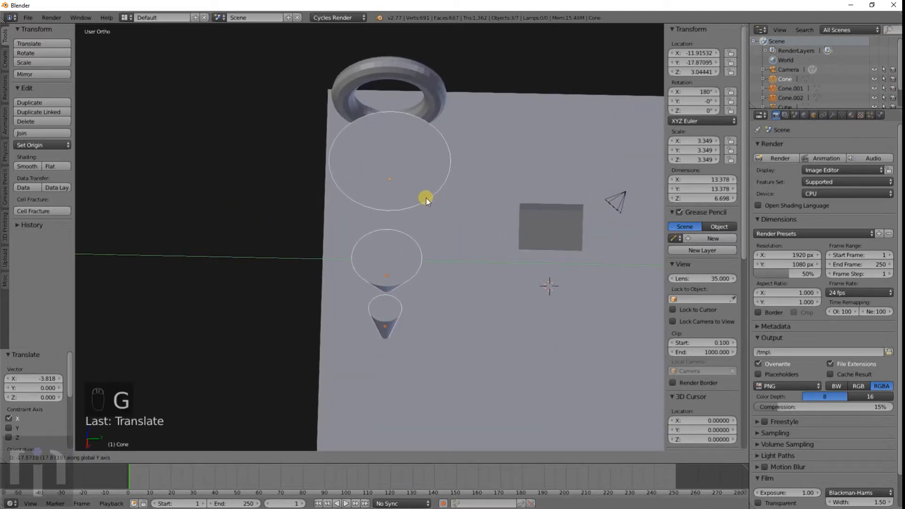
{"action": "left_click", "coordinate": [426, 198]}
{"action": "middle_click_drag", "start_coordinate": [397, 268], "coordinate": [483, 235]}
{"action": "key", "text": "z"}
{"action": "key", "text": "z"}
{"action": "key", "text": "Tab"}
{"action": "middle_click_drag", "start_coordinate": [411, 263], "coordinate": [424, 289]}
{"action": "key", "text": "Tab"}
Step: Move only the second cone along X to about 0.09, closer to the widest cone
{"action": "scroll", "coordinate": [419, 257], "scroll_direction": "up", "scroll_amount": 1}
{"action": "scroll", "coordinate": [418, 251], "scroll_direction": "up", "scroll_amount": 2}
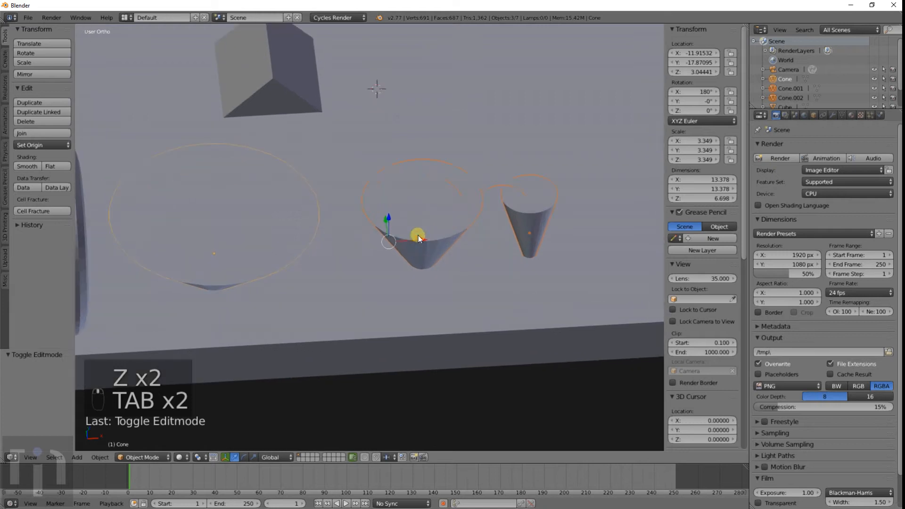
{"action": "right_click", "coordinate": [419, 238]}
{"action": "key", "text": "g"}
{"action": "middle_click_drag", "start_coordinate": [446, 210], "coordinate": [429, 214]}
{"action": "left_click", "coordinate": [429, 213]}
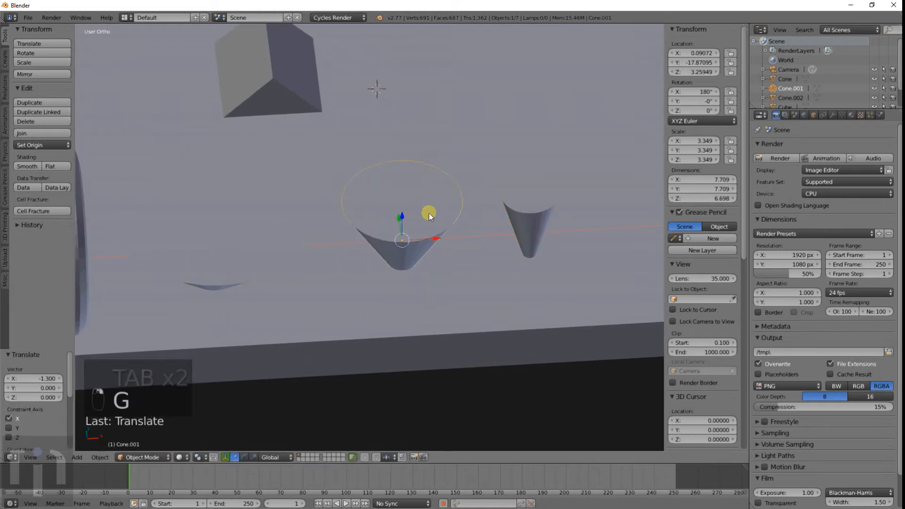
Step: Move the narrowest cone along X to about 7.5 to even out the row, and view the model from the front
{"action": "right_click", "coordinate": [519, 209]}
{"action": "key", "text": "g"}
{"action": "middle_click_drag", "start_coordinate": [525, 203], "coordinate": [514, 204]}
{"action": "left_click", "coordinate": [487, 233]}
{"action": "scroll", "coordinate": [486, 233], "scroll_direction": "down", "scroll_amount": 4}
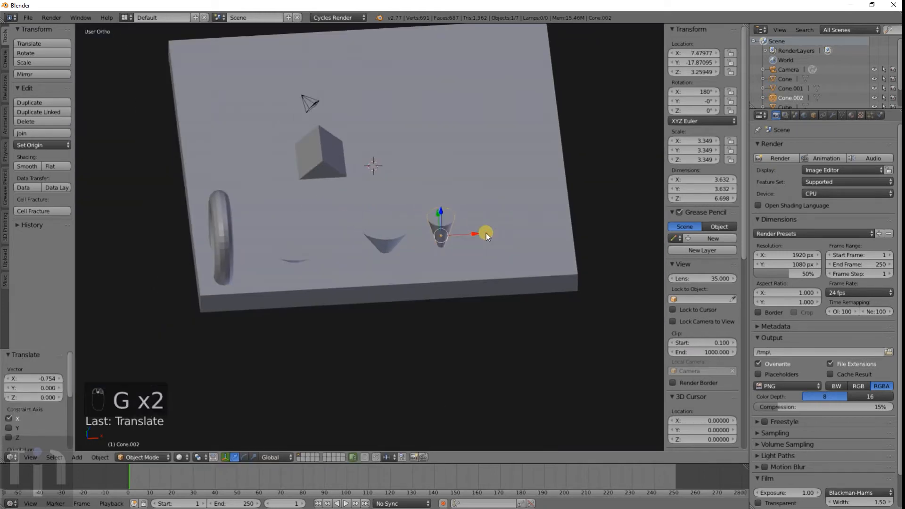
{"action": "key", "text": "KP_1"}
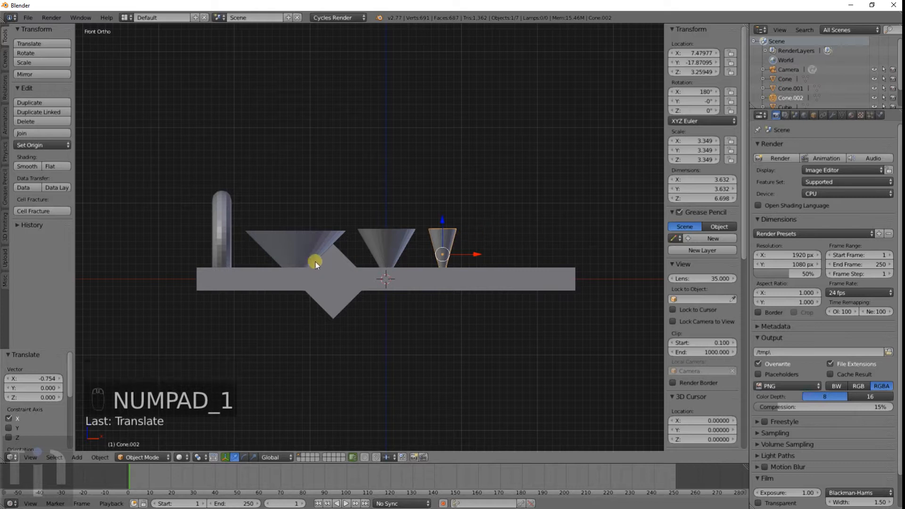
Step: Delete the cube tilted at 45° that was used as the slope gauge
{"action": "middle_click_drag", "start_coordinate": [386, 256], "coordinate": [413, 210]}
{"action": "right_click", "coordinate": [415, 212]}
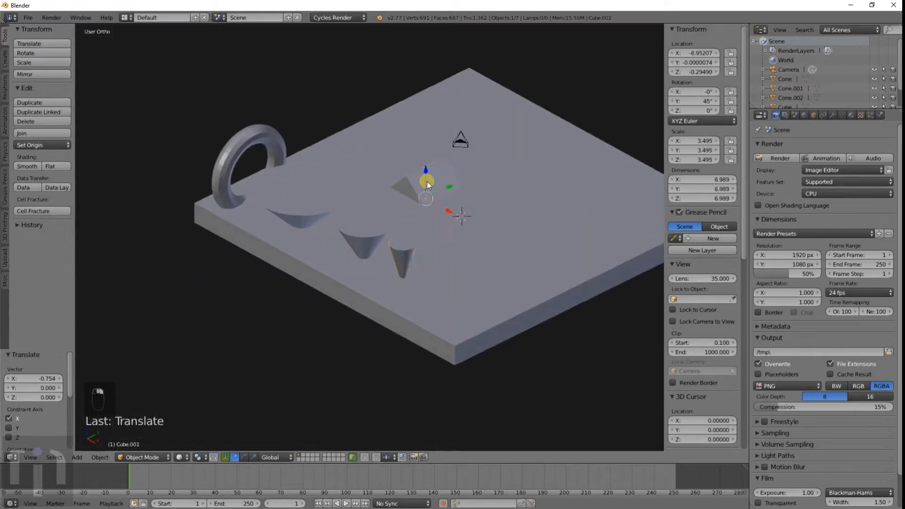
{"action": "key", "text": "x"}
{"action": "left_click", "coordinate": [420, 216]}
{"action": "scroll", "coordinate": [460, 245], "scroll_direction": "down", "scroll_amount": 2}
{"action": "middle_click_drag", "start_coordinate": [460, 244], "coordinate": [431, 222], "text": "shift"}
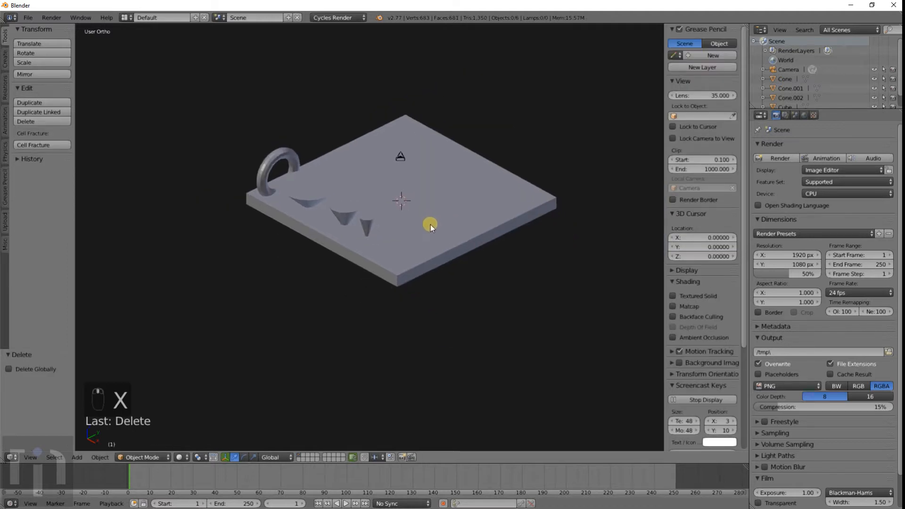
Step: Add a cube in the front view and move it along X to about 11.9, beside the narrowest cone
{"action": "key", "text": "KP_1"}
{"action": "key", "text": "shift+a"}
{"action": "mouse_move", "coordinate": [430, 224]}
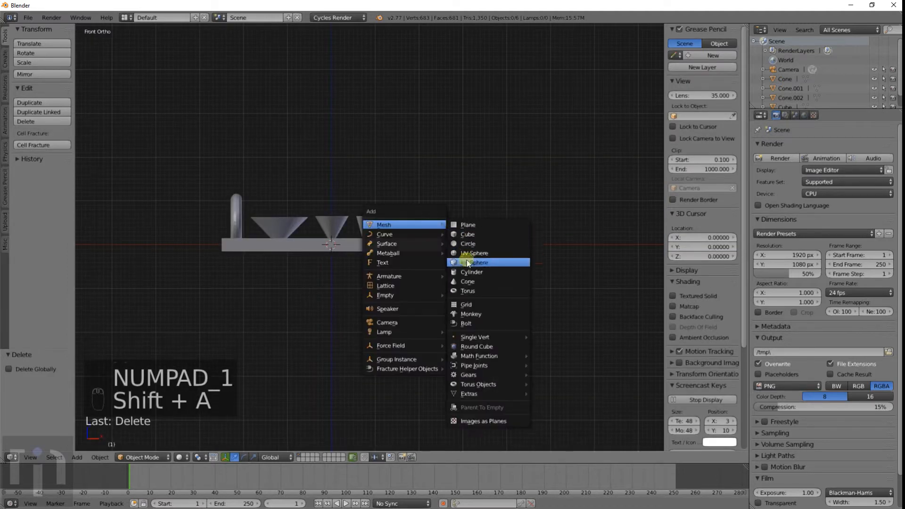
{"action": "left_click", "coordinate": [470, 236]}
{"action": "scroll", "coordinate": [378, 252], "scroll_direction": "up", "scroll_amount": 4}
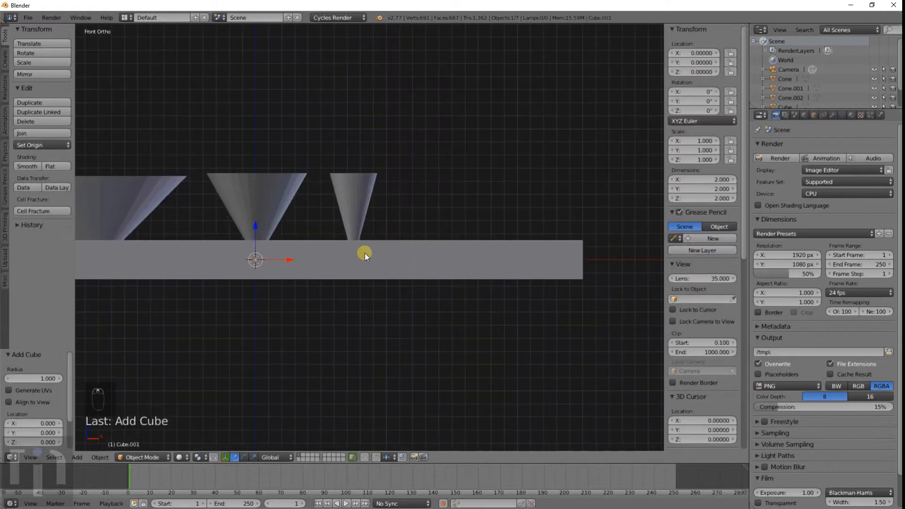
{"action": "key", "text": "g"}
{"action": "left_click", "coordinate": [504, 249]}
Step: Switch to wireframe shading and set the new cube's dimensions to X 3, Y 10 and Z 10
{"action": "key", "text": "z"}
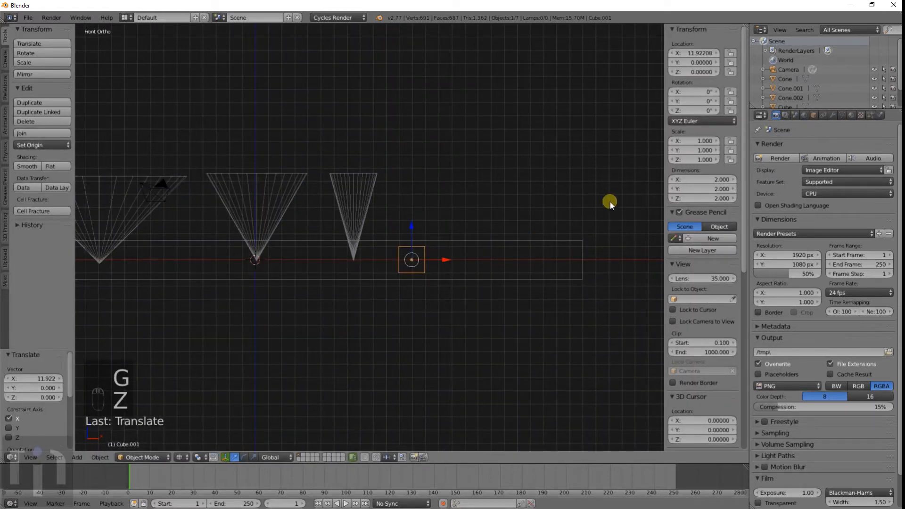
{"action": "left_click", "coordinate": [697, 179]}
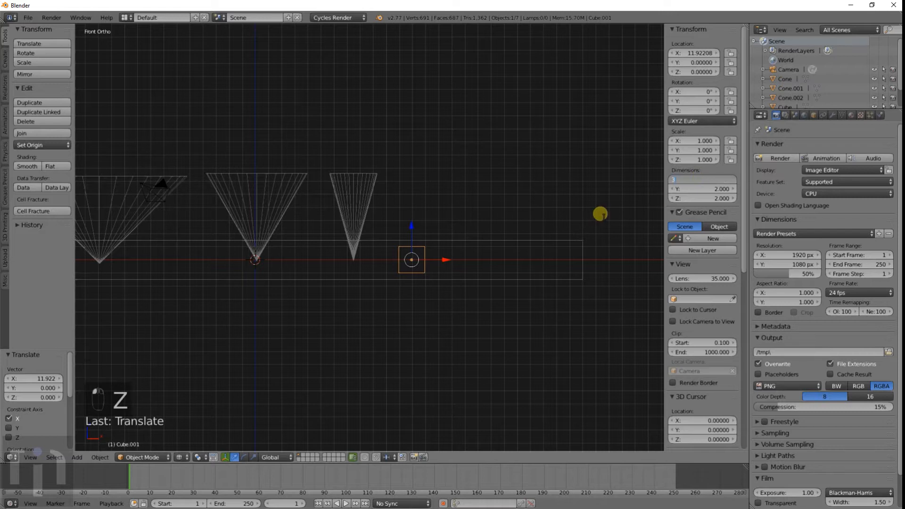
{"action": "key", "text": "Tab"}
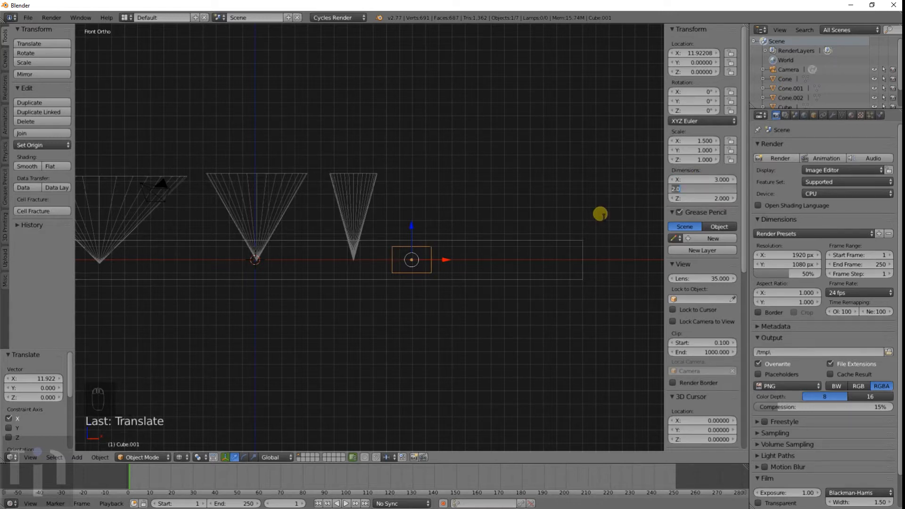
{"action": "key", "text": "Return"}
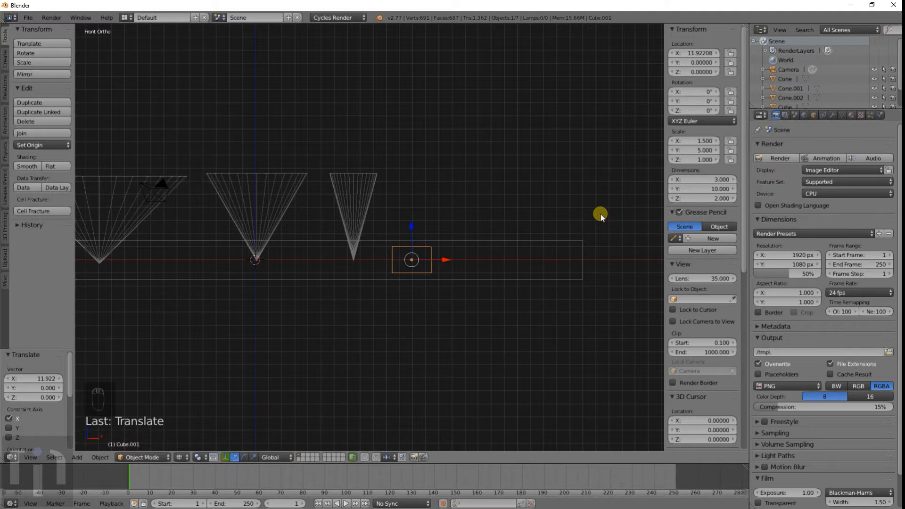
{"action": "left_click", "coordinate": [691, 197]}
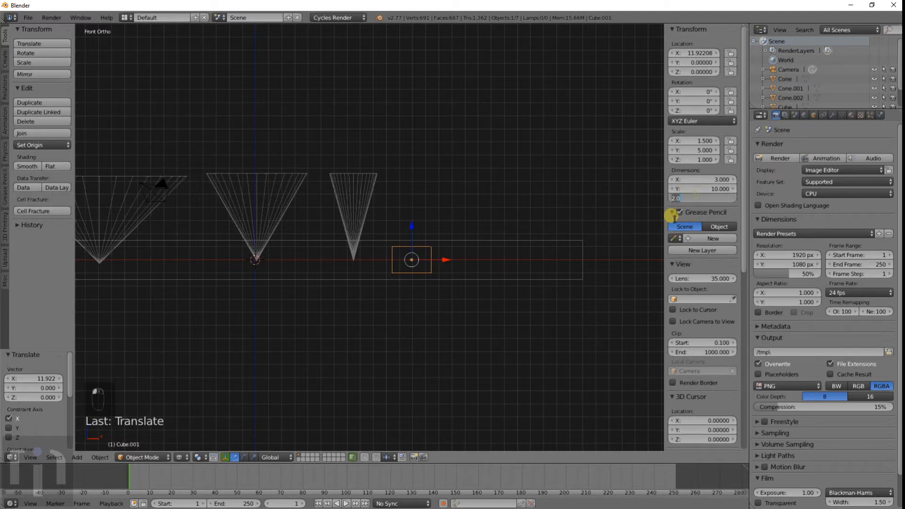
{"action": "key", "text": "Return"}
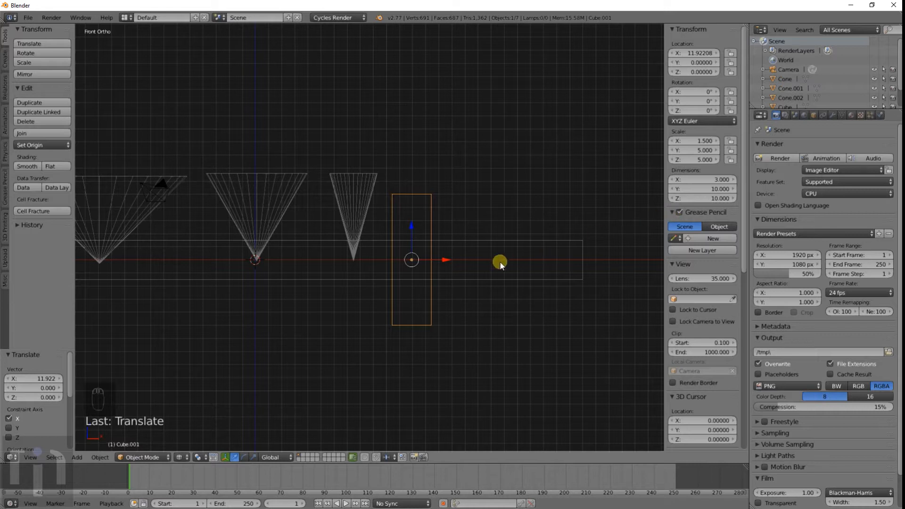
Step: Raise the box along Z to about 6.45 so its base rests on the slab's top face
{"action": "key", "text": "g"}
{"action": "key", "text": "z"}
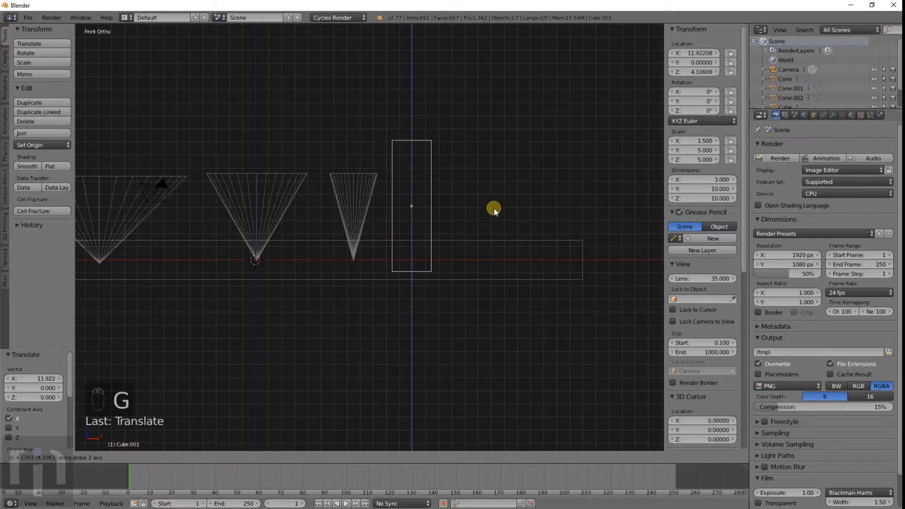
{"action": "left_click", "coordinate": [493, 177]}
Step: Duplicate the box and move the copy along X to about 17.4
{"action": "key", "text": "shift+d"}
{"action": "key", "text": "x"}
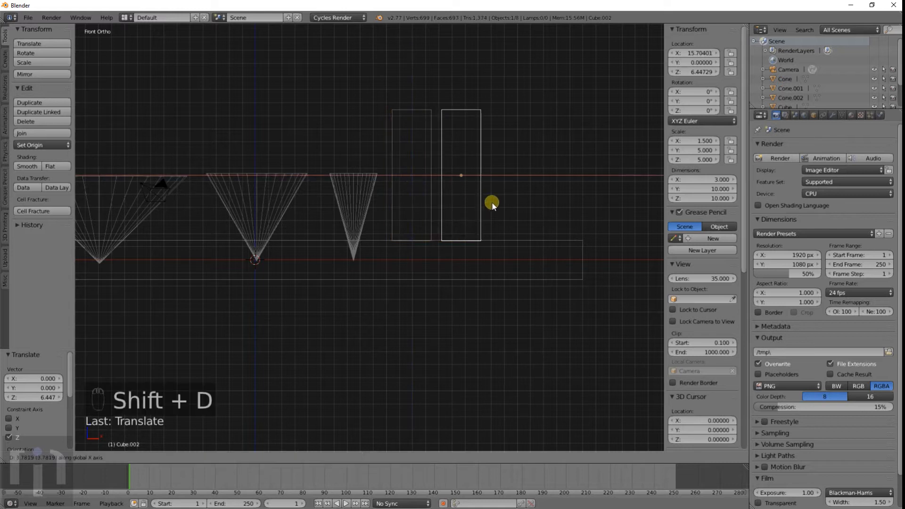
{"action": "right_click", "coordinate": [496, 203]}
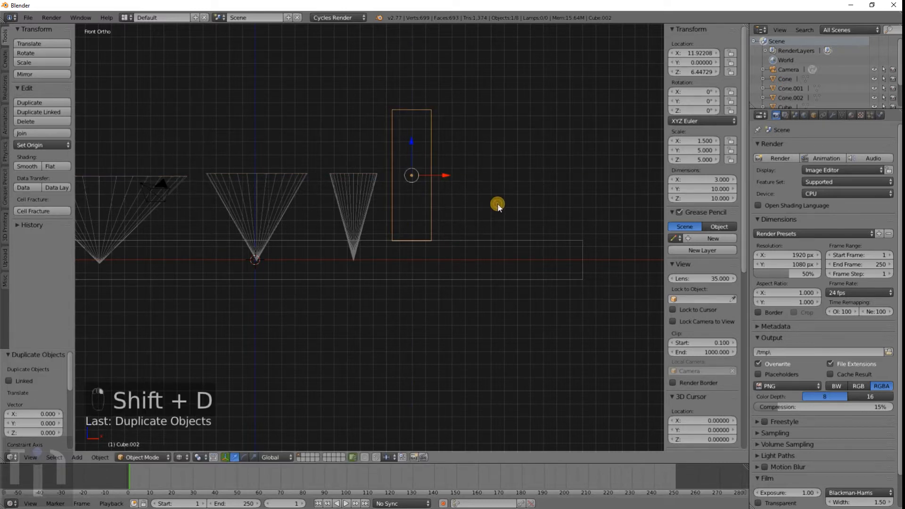
{"action": "scroll", "coordinate": [474, 197], "scroll_direction": "up", "scroll_amount": 3}
{"action": "key", "text": "g"}
{"action": "key", "text": "x"}
{"action": "left_click", "coordinate": [589, 197]}
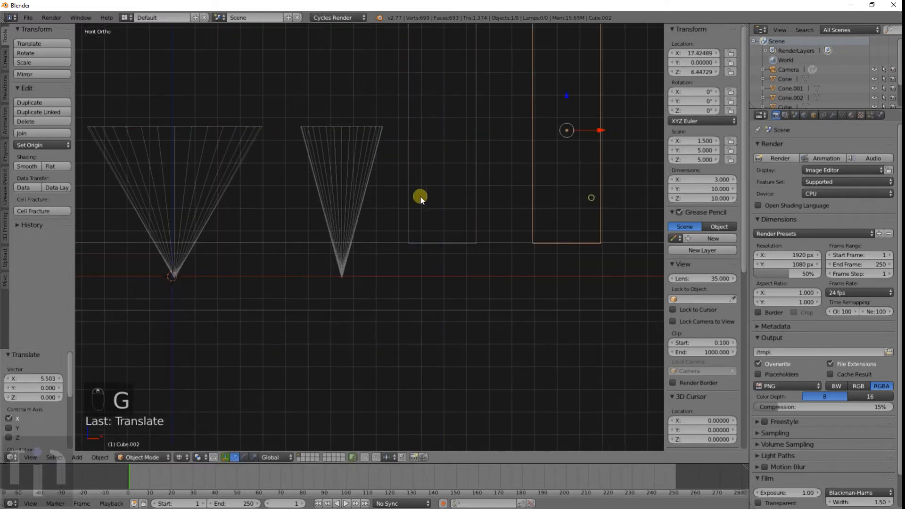
Step: Move the original box along X to about 12.5, slightly further from the narrowest cone
{"action": "right_click", "coordinate": [476, 184]}
{"action": "key", "text": "g"}
{"action": "key", "text": "x"}
{"action": "left_click", "coordinate": [489, 188]}
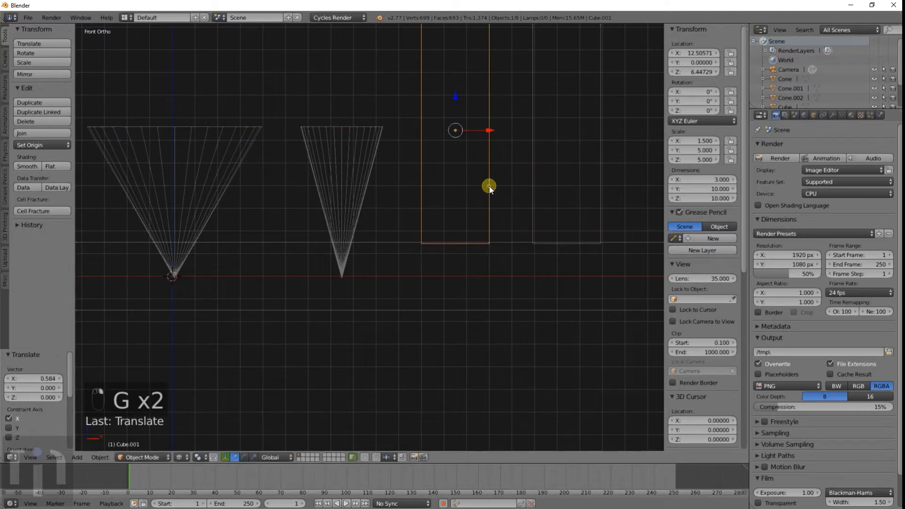
{"action": "middle_click_drag", "start_coordinate": [551, 202], "coordinate": [487, 234], "text": "shift"}
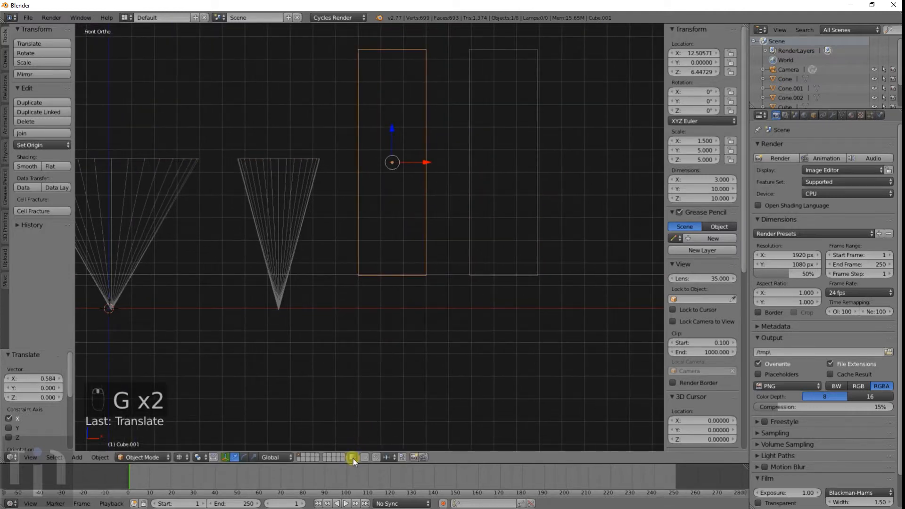
Step: Turn on snapping and try to shift the original box, the narrowest cone and the copied box along X
{"action": "left_click", "coordinate": [376, 457]}
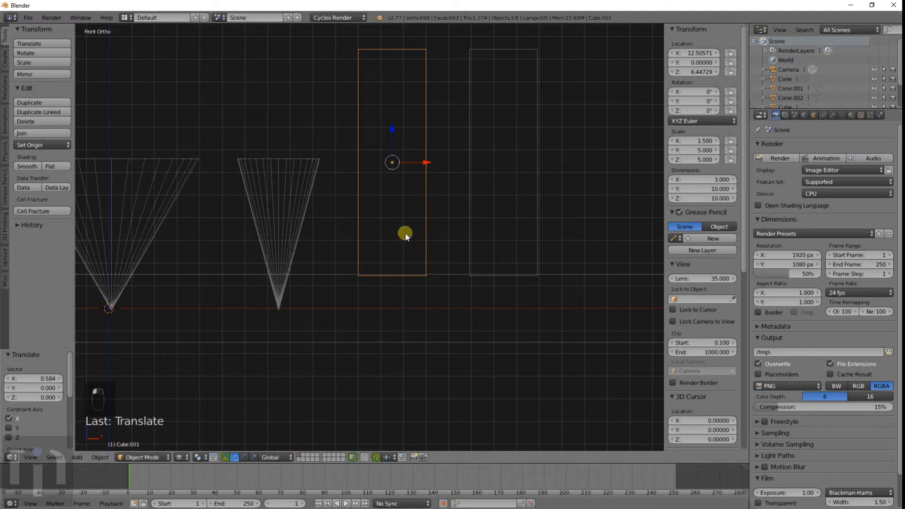
{"action": "key", "text": "g"}
{"action": "key", "text": "x"}
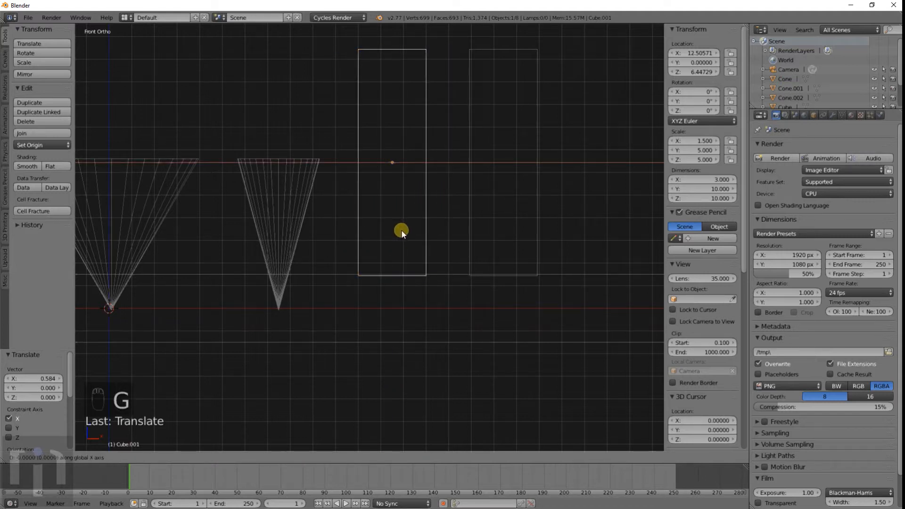
{"action": "left_click", "coordinate": [400, 230]}
{"action": "right_click", "coordinate": [302, 210]}
{"action": "key", "text": "g"}
{"action": "key", "text": "x"}
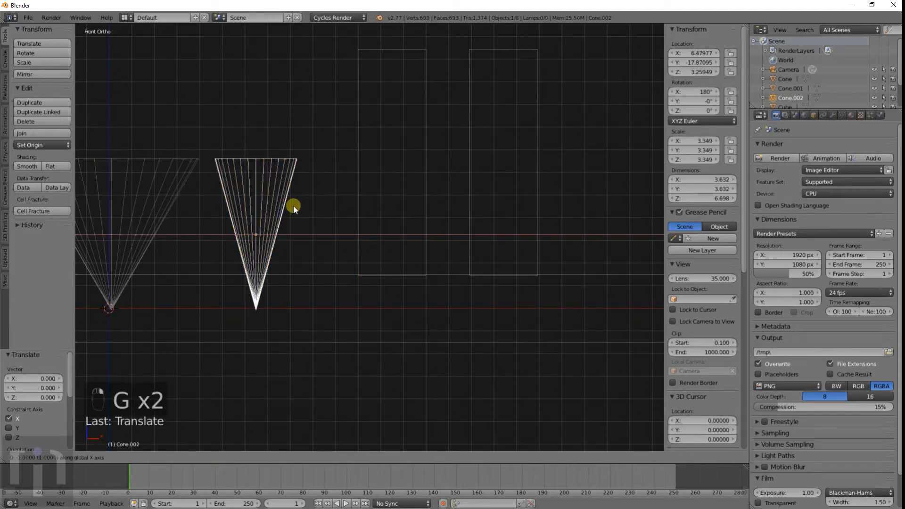
{"action": "left_click", "coordinate": [307, 204]}
{"action": "right_click", "coordinate": [474, 174]}
{"action": "key", "text": "g"}
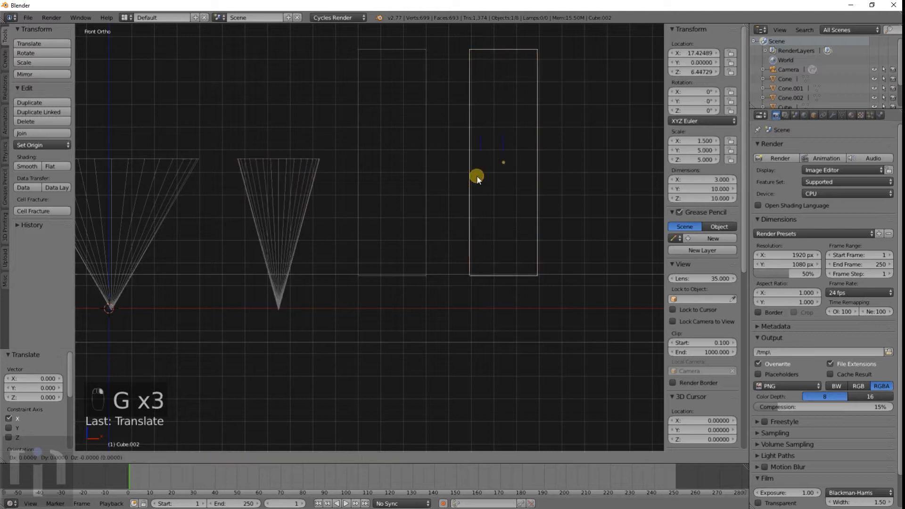
{"action": "left_click", "coordinate": [472, 176]}
{"action": "key", "text": "g"}
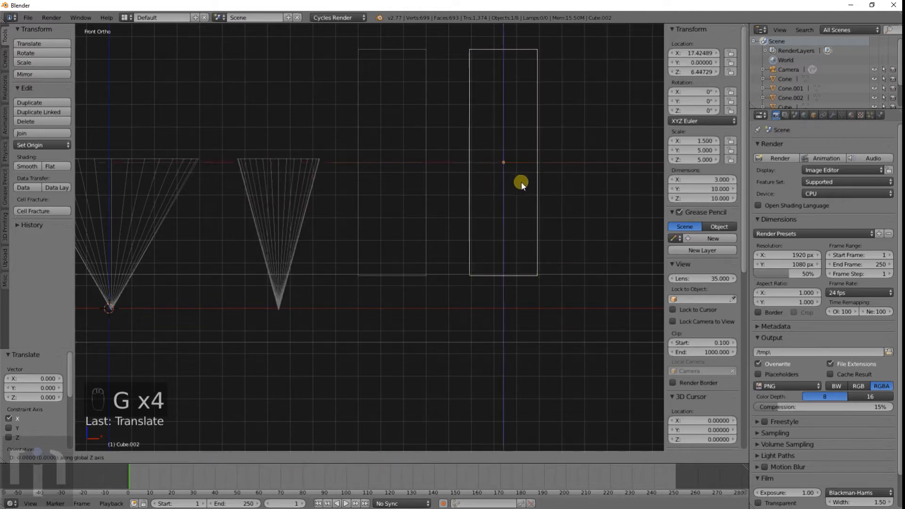
{"action": "key", "text": "x"}
{"action": "right_click", "coordinate": [499, 184]}
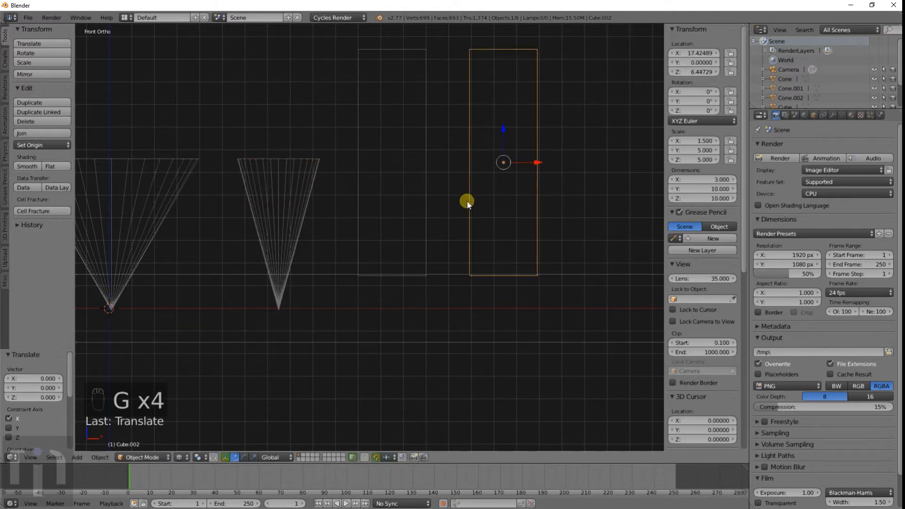
Step: Move the copied box along X to about 16.5, closer to the original box
{"action": "scroll", "coordinate": [493, 194], "scroll_direction": "up", "scroll_amount": 2}
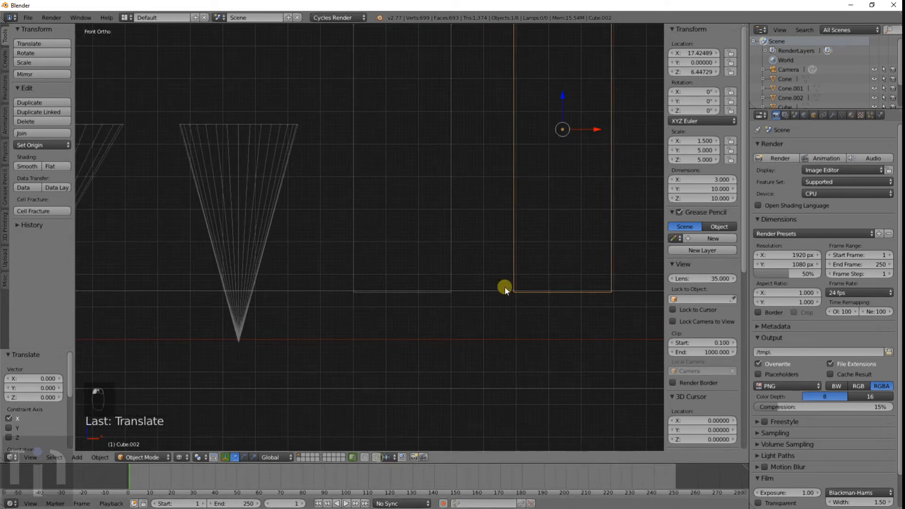
{"action": "scroll", "coordinate": [507, 282], "scroll_direction": "down", "scroll_amount": 1, "text": "ctrl"}
{"action": "scroll", "coordinate": [509, 278], "scroll_direction": "down", "scroll_amount": 1, "text": "shift"}
{"action": "scroll", "coordinate": [524, 236], "scroll_direction": "down", "scroll_amount": 2}
{"action": "key", "text": "g"}
{"action": "key", "text": "x"}
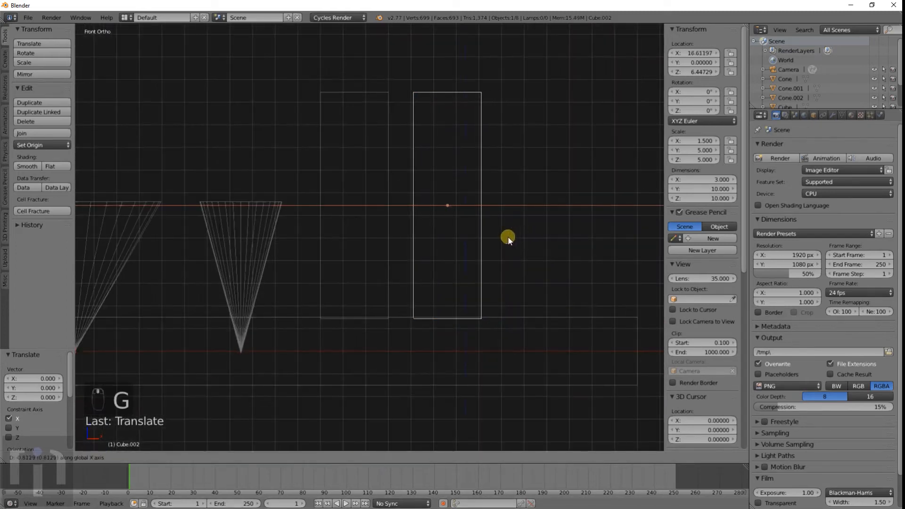
{"action": "left_click", "coordinate": [506, 236]}
Step: Set the copied box's X dimension to 2 and move it along X to about 16.02
{"action": "left_click", "coordinate": [728, 181]}
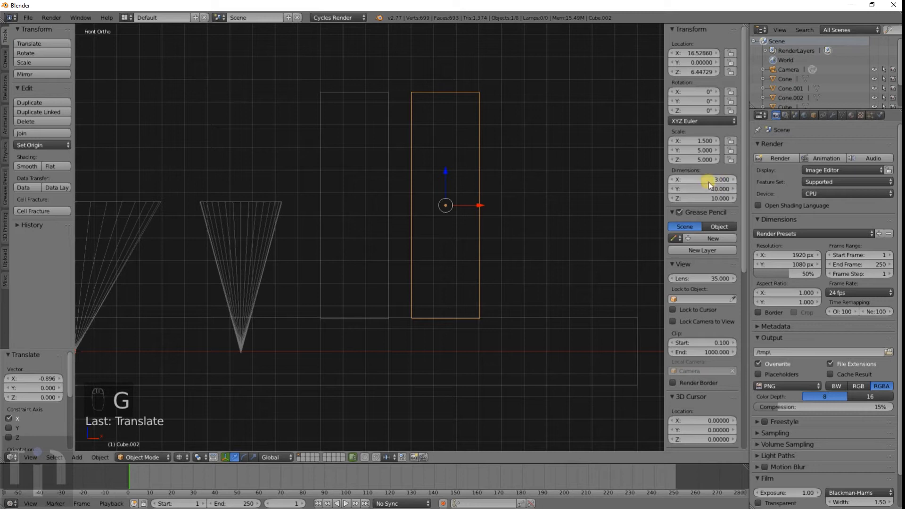
{"action": "left_click", "coordinate": [709, 181]}
{"action": "type", "text": "2"}
{"action": "key", "text": "Return"}
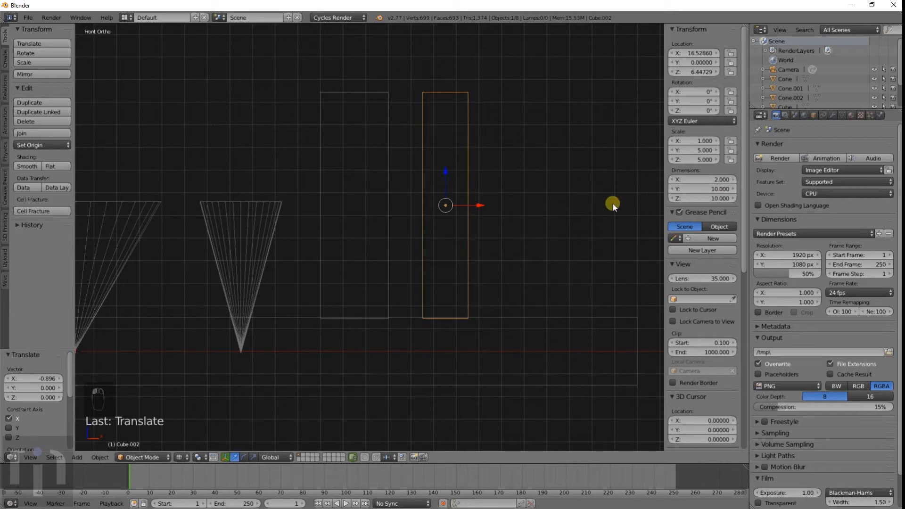
{"action": "scroll", "coordinate": [612, 202], "scroll_direction": "up", "scroll_amount": 2}
{"action": "key", "text": "g"}
{"action": "key", "text": "x"}
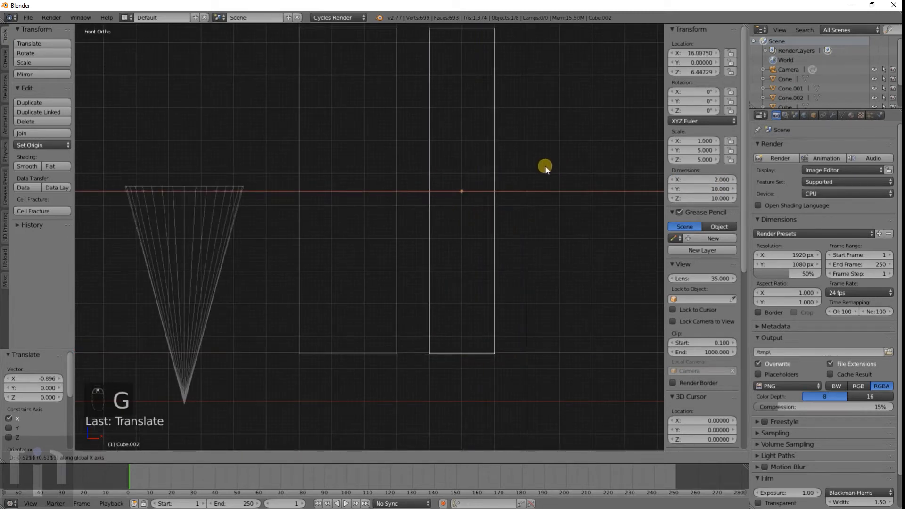
{"action": "left_click", "coordinate": [545, 166]}
{"action": "scroll", "coordinate": [544, 167], "scroll_direction": "down", "scroll_amount": 4}
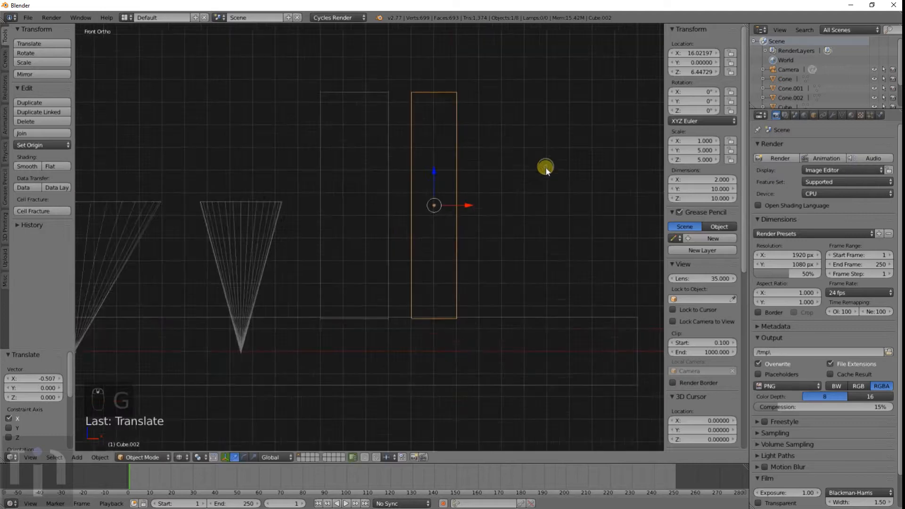
Step: Duplicate the 2-unit-wide box in the front view and place the copy along X at about 19.02
{"action": "middle_click_drag", "start_coordinate": [521, 221], "coordinate": [457, 228], "text": "shift"}
{"action": "key", "text": "d"}
{"action": "middle_click_drag", "start_coordinate": [384, 230], "coordinate": [406, 232]}
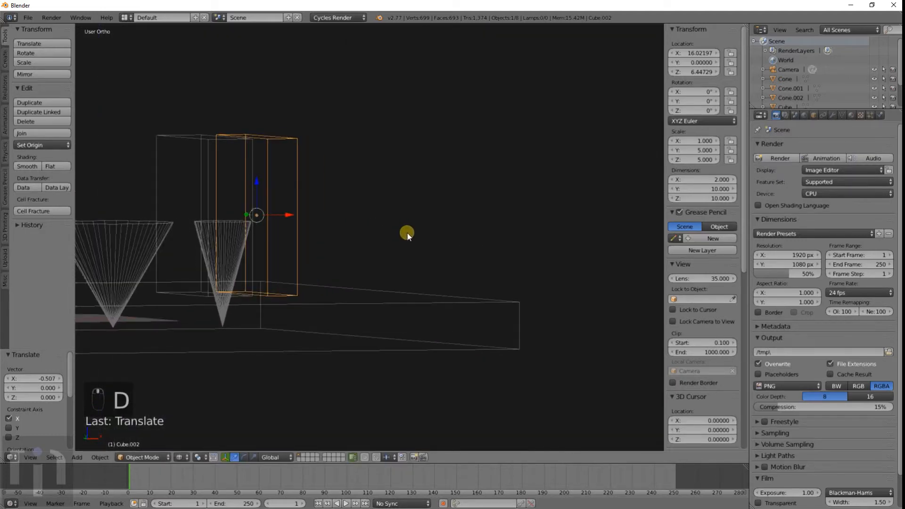
{"action": "key", "text": "KP_1"}
{"action": "scroll", "coordinate": [407, 234], "scroll_direction": "up", "scroll_amount": 4}
{"action": "key", "text": "shift+d"}
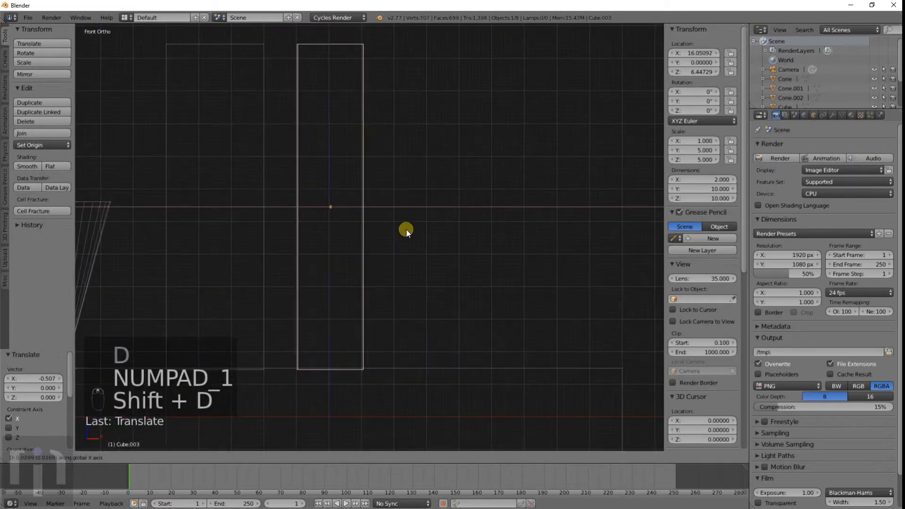
{"action": "left_click", "coordinate": [501, 235]}
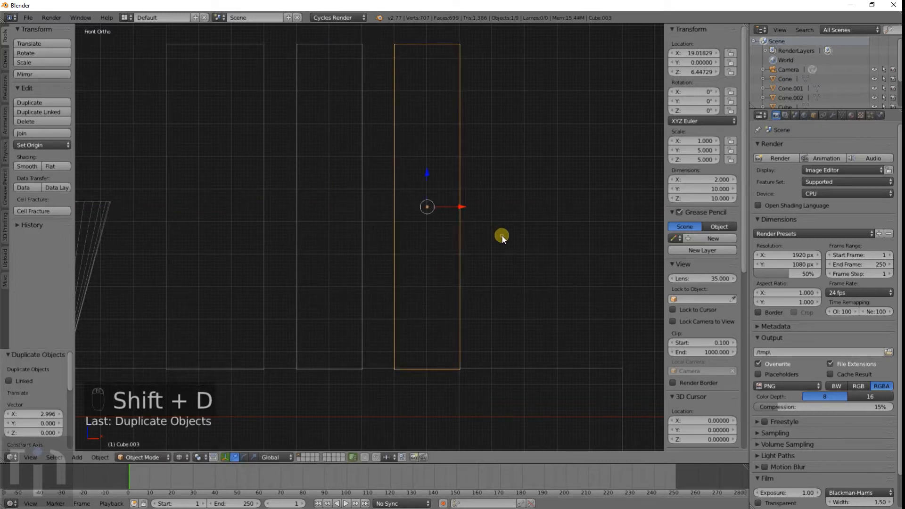
Step: Set the newest box's X dimension to 1 and move it along X to about 18.49
{"action": "type", "text": "1"}
{"action": "key", "text": "Return"}
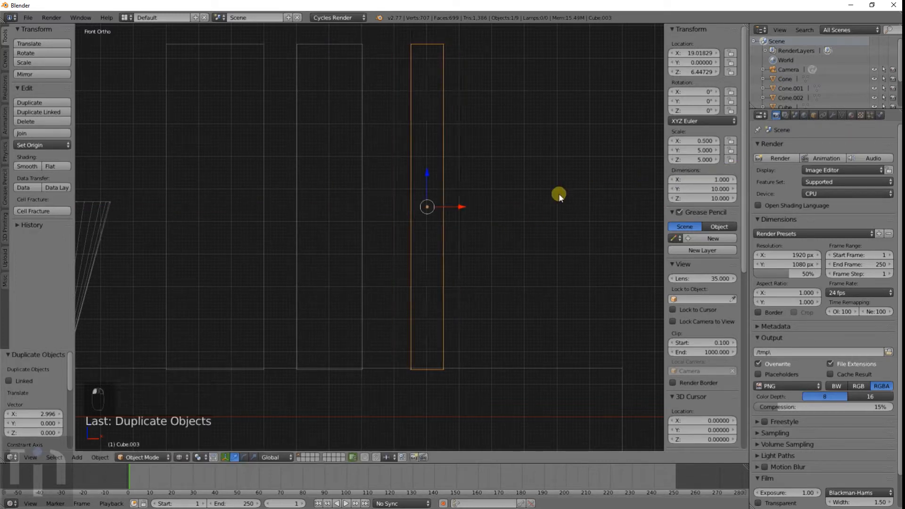
{"action": "scroll", "coordinate": [559, 193], "scroll_direction": "up", "scroll_amount": 2}
{"action": "key", "text": "g"}
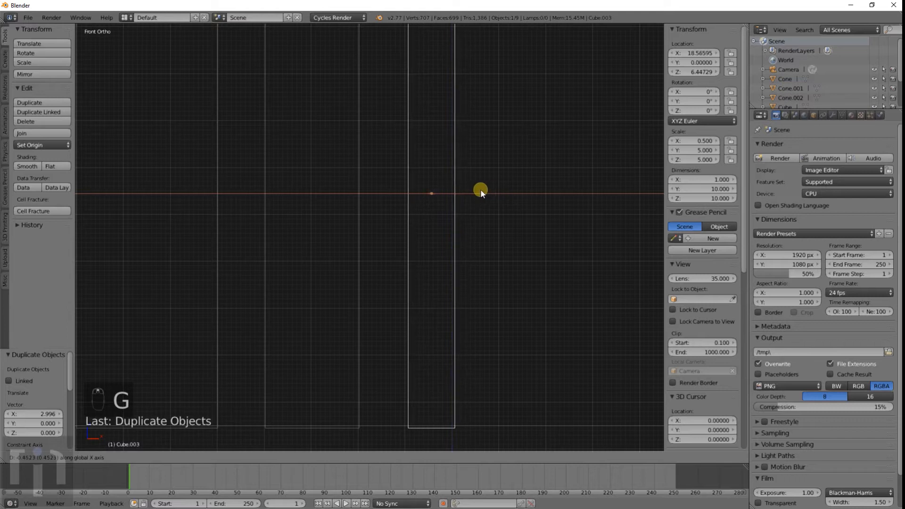
{"action": "left_click", "coordinate": [477, 190]}
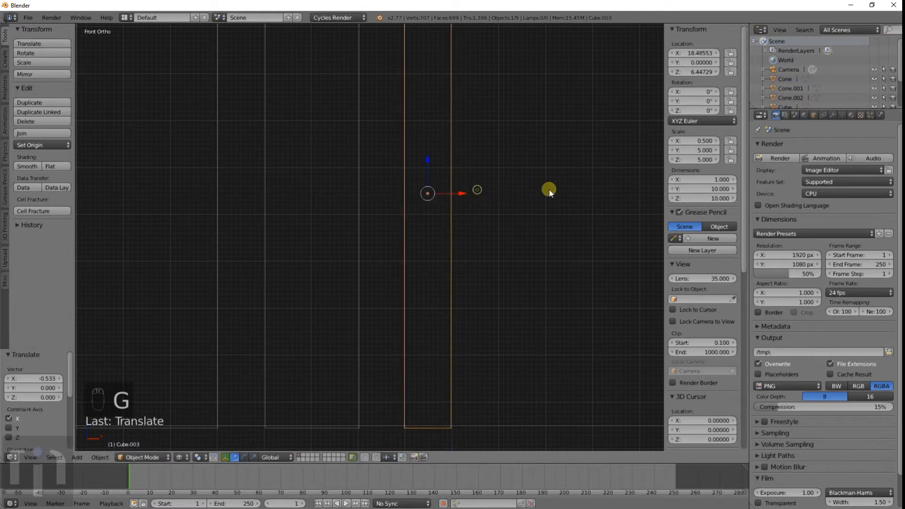
Step: Duplicate the 1-unit-wide box in the front view and place the copy along X at about 20.50
{"action": "scroll", "coordinate": [589, 193], "scroll_direction": "down", "scroll_amount": 3}
{"action": "key", "text": "shift+d"}
{"action": "key", "text": "x"}
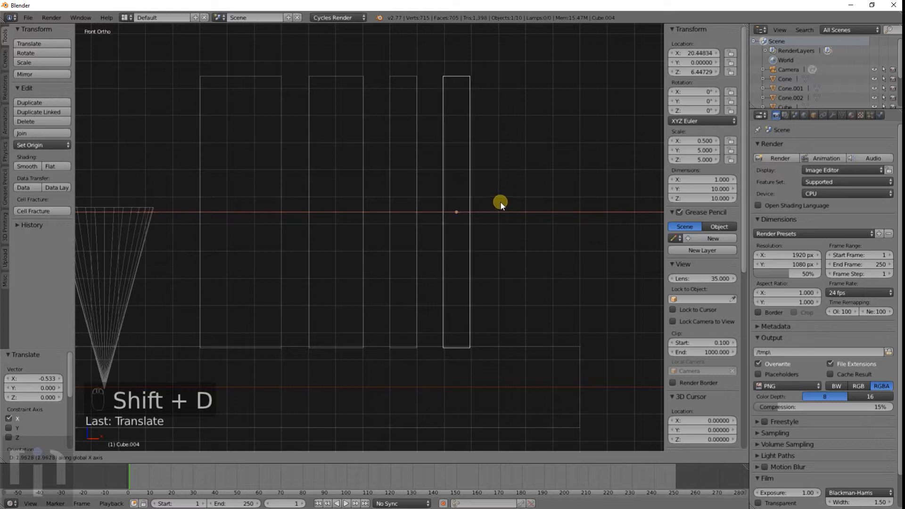
{"action": "left_click", "coordinate": [501, 201]}
Step: Set the newest box's X dimension to 0.75 and move it along X to about 20.38
{"action": "left_click", "coordinate": [695, 179]}
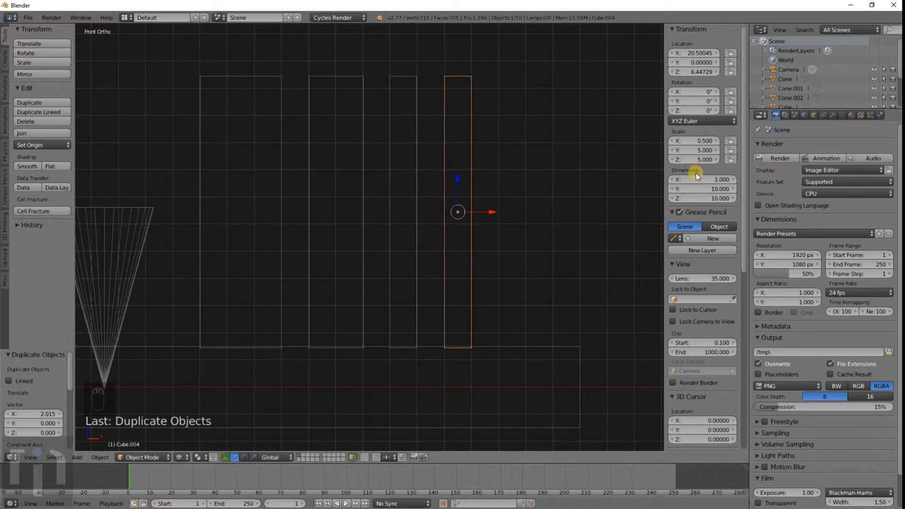
{"action": "type", "text": "0.75"}
{"action": "key", "text": "Return"}
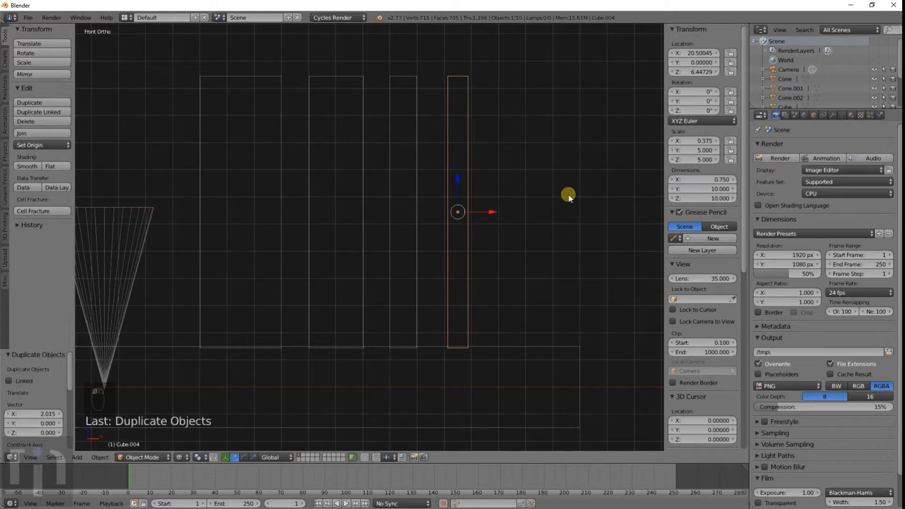
{"action": "scroll", "coordinate": [567, 194], "scroll_direction": "up", "scroll_amount": 1}
{"action": "key", "text": "g"}
{"action": "key", "text": "x"}
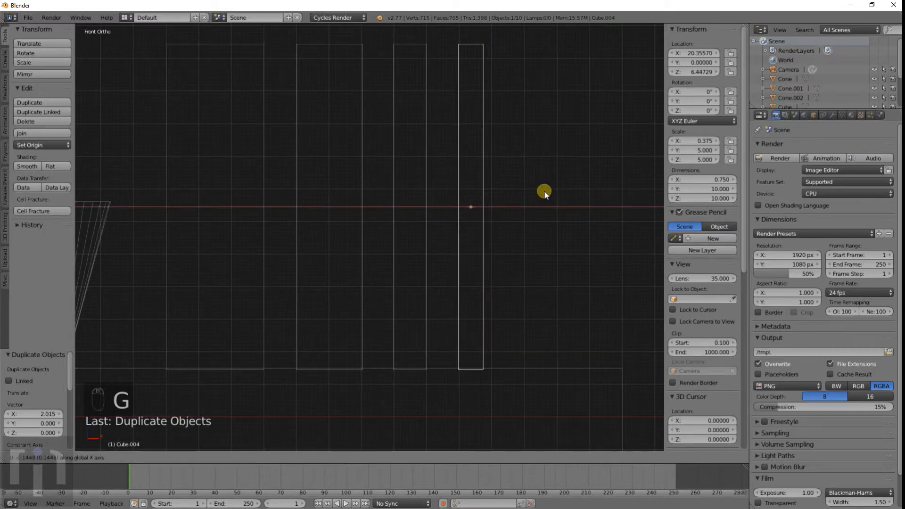
{"action": "left_click", "coordinate": [544, 190]}
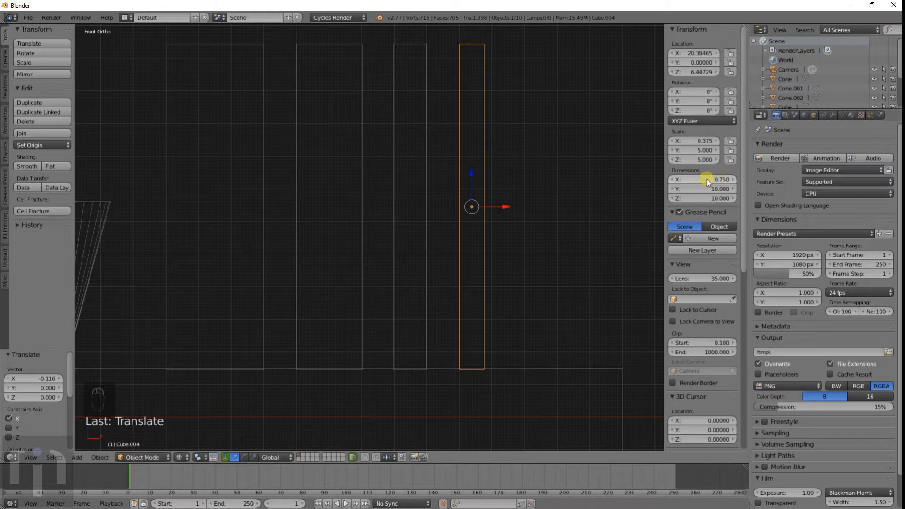
Step: Duplicate the 0.75-unit-wide box and place the copy along X at about 22.40
{"action": "key", "text": "shift+d"}
{"action": "key", "text": "x"}
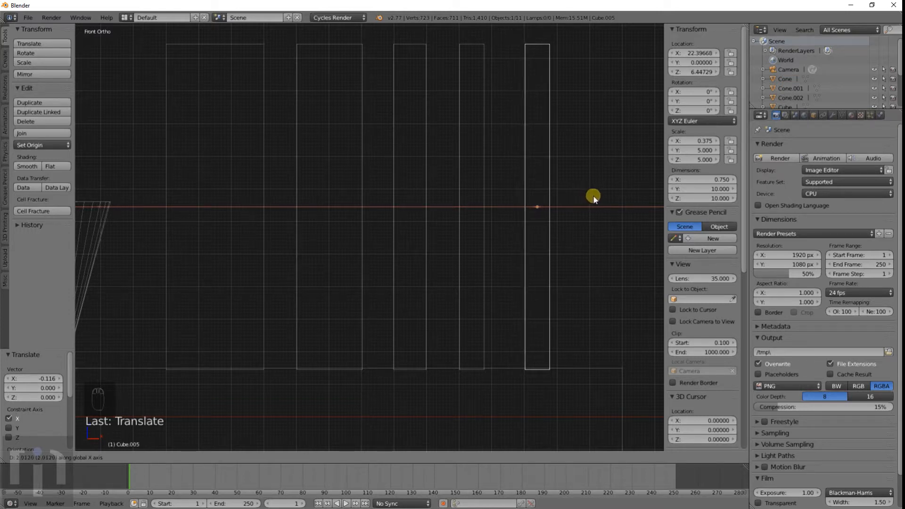
{"action": "left_click", "coordinate": [593, 195]}
Step: Set the newest box's X dimension to 0.5 and move it along X to about 22.25
{"action": "left_click", "coordinate": [685, 179]}
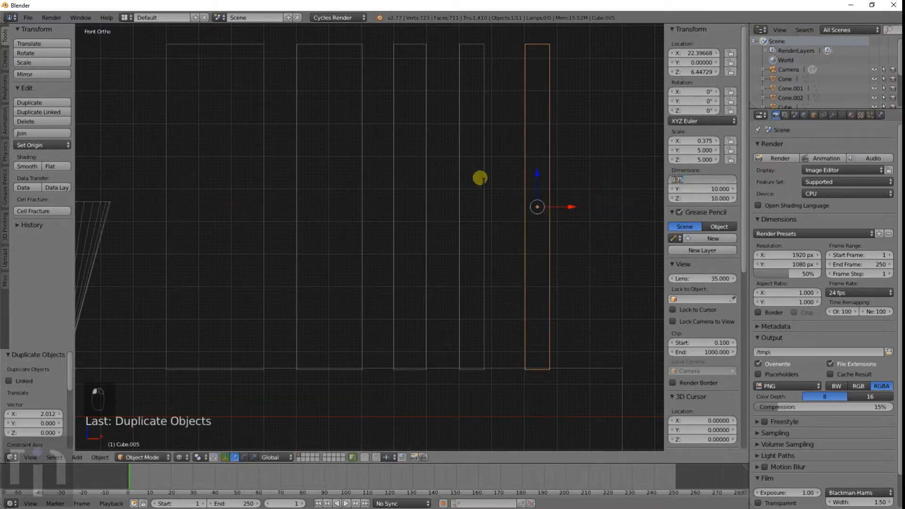
{"action": "type", "text": "0.5"}
{"action": "key", "text": "Return"}
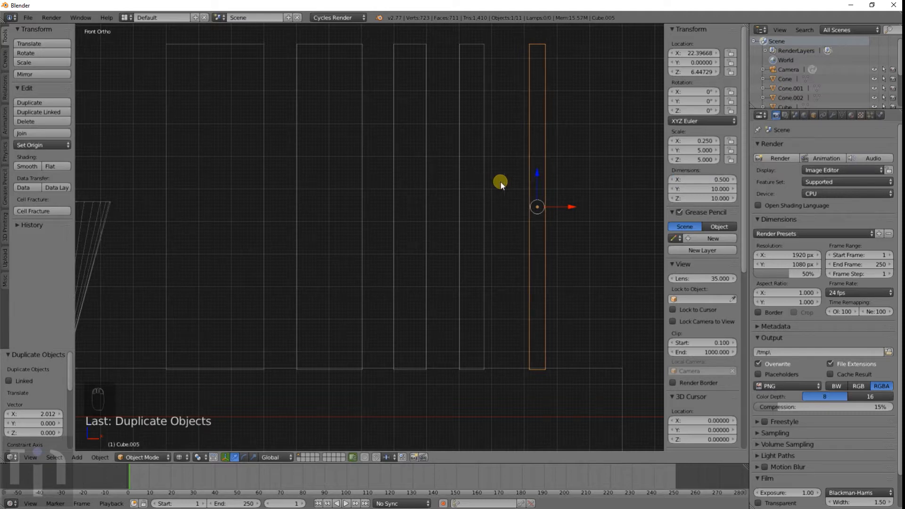
{"action": "key", "text": "g"}
{"action": "key", "text": "x"}
{"action": "left_click", "coordinate": [585, 212]}
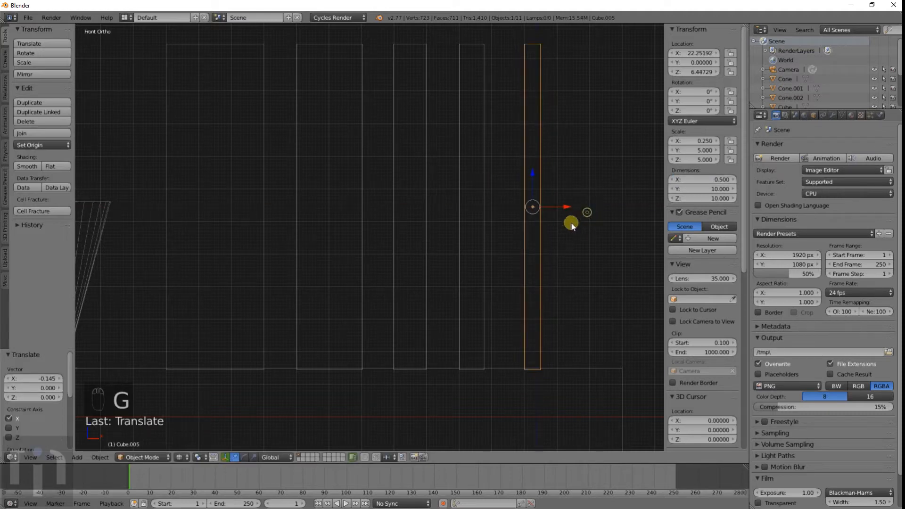
Step: Duplicate the 0.5-unit-wide box and place the copy along X at about 24.26, near the slab's edge
{"action": "scroll", "coordinate": [570, 222], "scroll_direction": "down", "scroll_amount": 3}
{"action": "middle_click_drag", "start_coordinate": [515, 225], "coordinate": [427, 234], "text": "shift"}
{"action": "scroll", "coordinate": [427, 235], "scroll_direction": "up", "scroll_amount": 3}
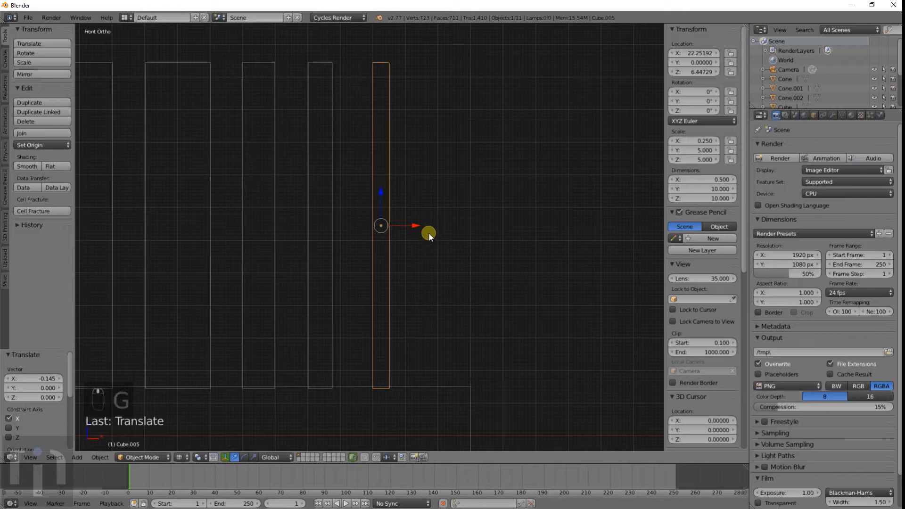
{"action": "key", "text": "shift+d"}
{"action": "key", "text": "x"}
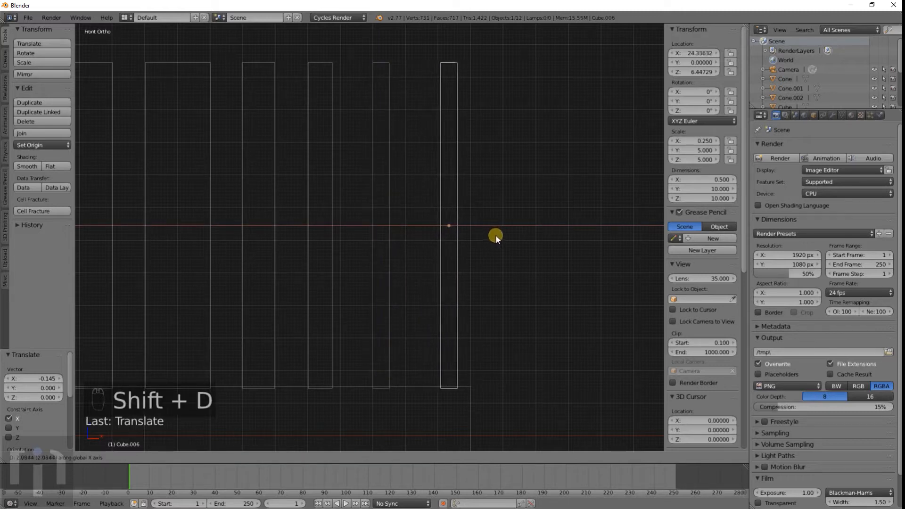
{"action": "left_click", "coordinate": [494, 235]}
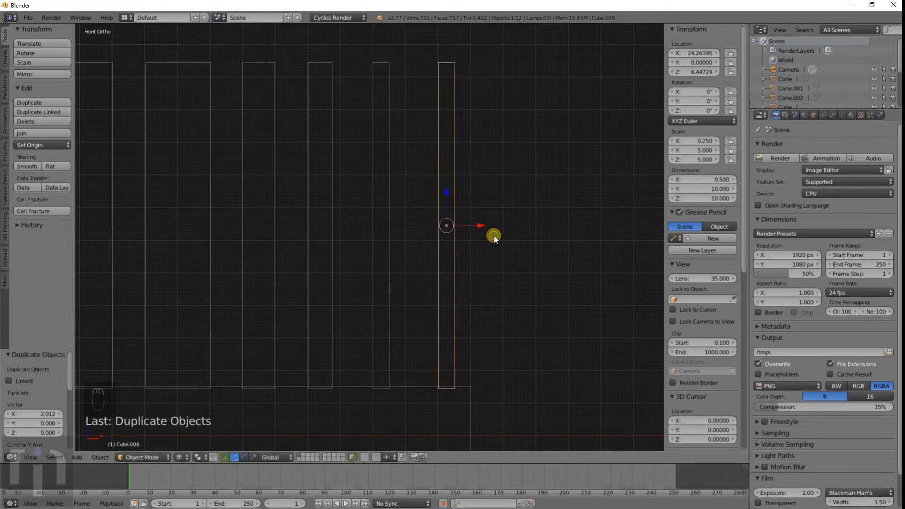
Step: Set the newest box's X dimension to 0.3 and move it along X to about 24.16
{"action": "left_click", "coordinate": [709, 181]}
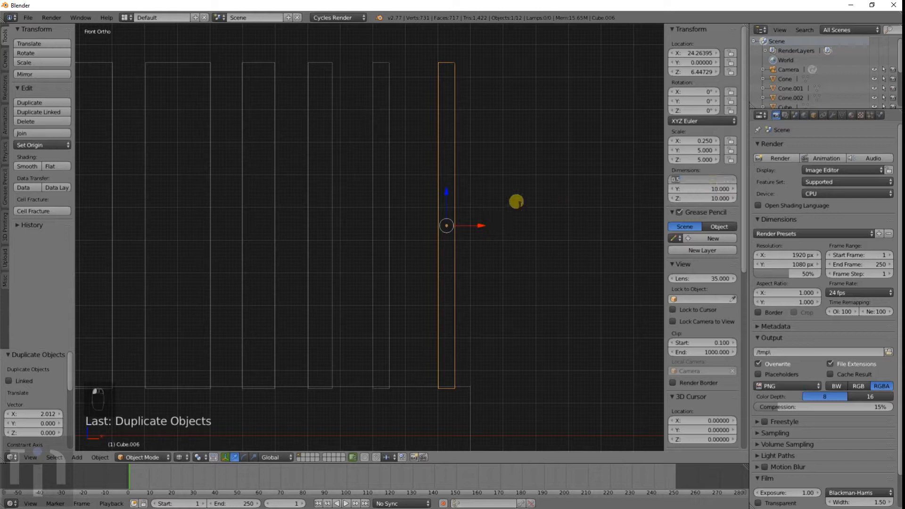
{"action": "type", "text": "0.3"}
{"action": "key", "text": "Return"}
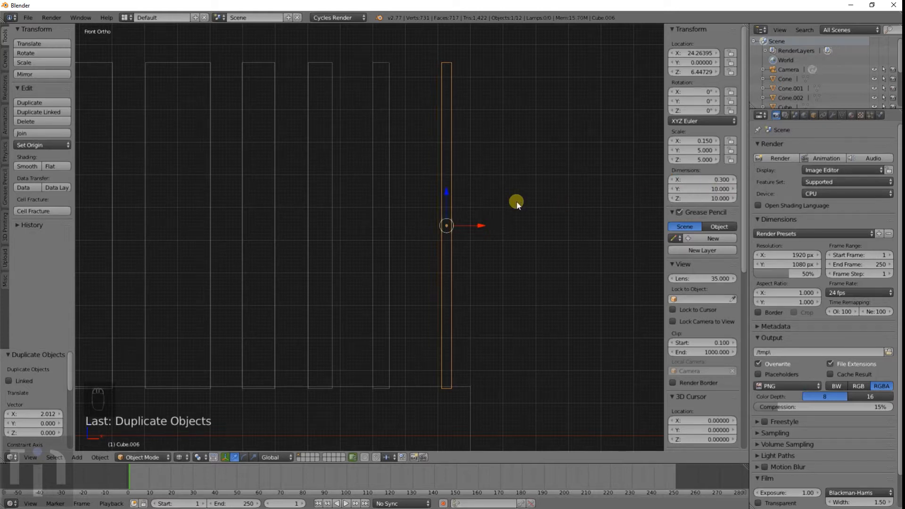
{"action": "scroll", "coordinate": [505, 199], "scroll_direction": "up", "scroll_amount": 2}
{"action": "key", "text": "g"}
{"action": "key", "text": "x"}
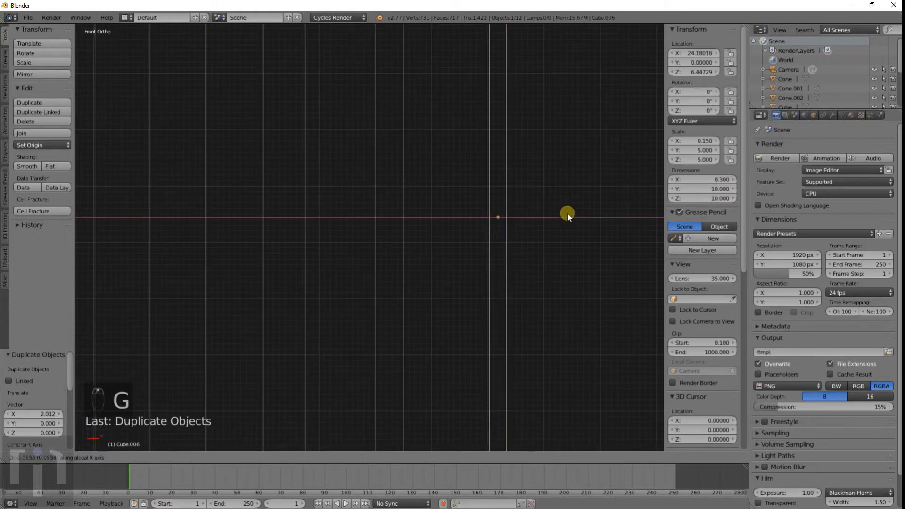
{"action": "left_click", "coordinate": [565, 211]}
Step: Switch to solid shading and move all six upright walls together along Y to about -18.47, in line with the cones
{"action": "scroll", "coordinate": [565, 211], "scroll_direction": "down", "scroll_amount": 5}
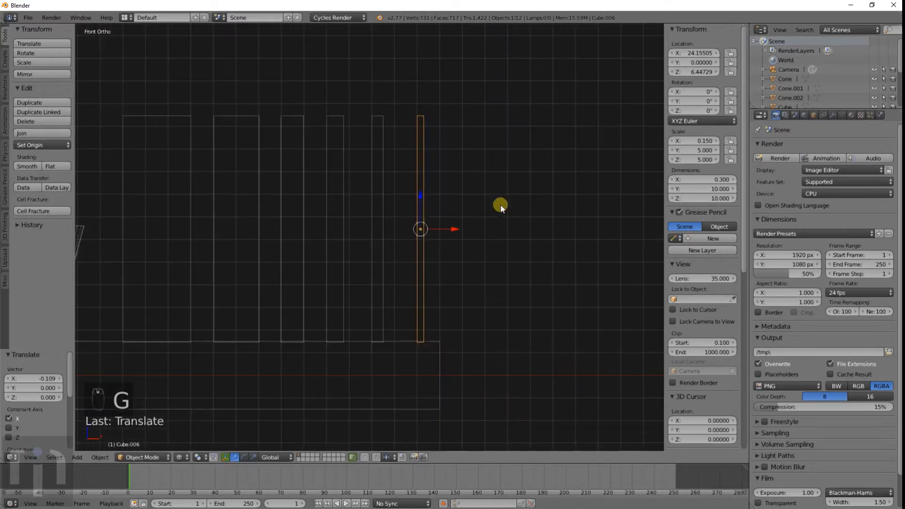
{"action": "middle_click_drag", "start_coordinate": [500, 205], "coordinate": [453, 202]}
{"action": "key", "text": "z"}
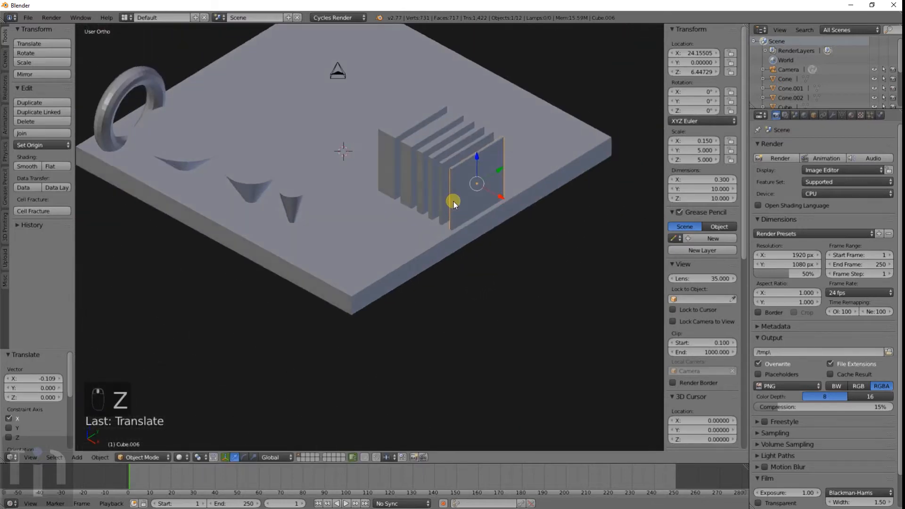
{"action": "right_click", "coordinate": [442, 169], "text": "shift"}
{"action": "right_click", "coordinate": [429, 154], "text": "shift"}
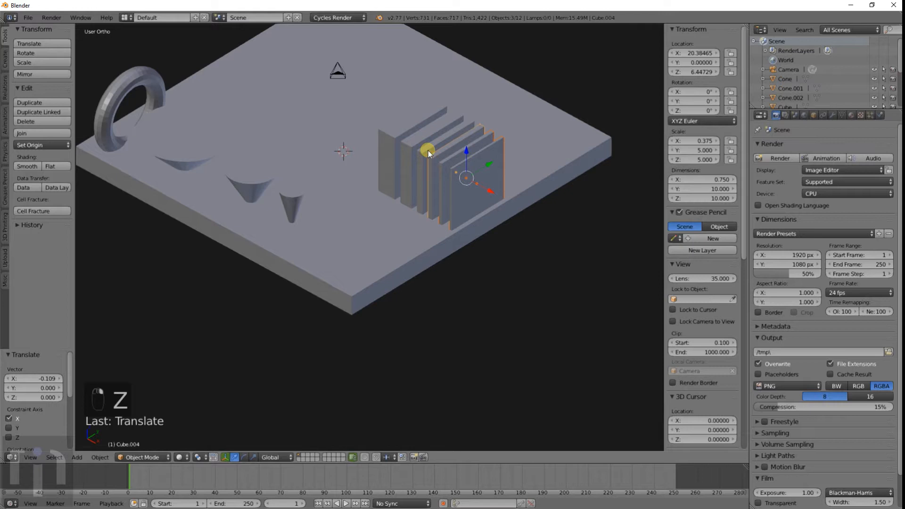
{"action": "right_click", "coordinate": [428, 150], "text": "shift"}
{"action": "right_click", "coordinate": [418, 146], "text": "shift"}
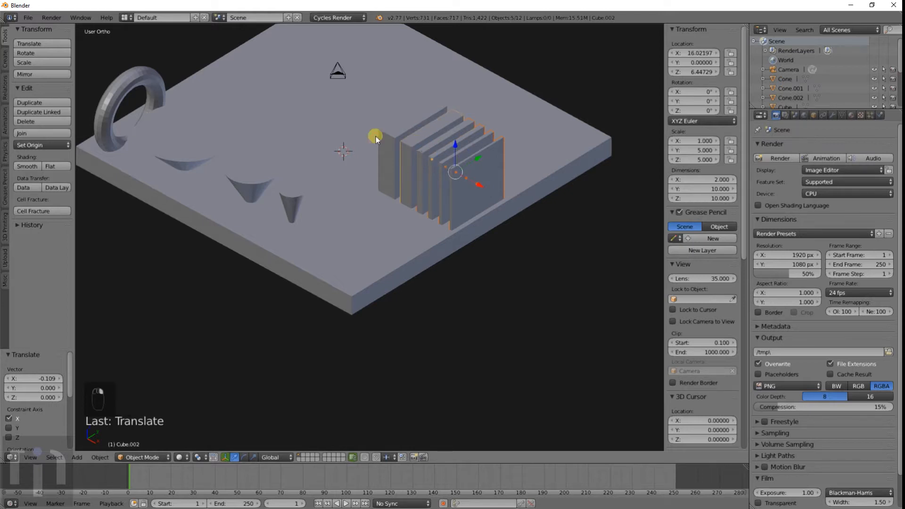
{"action": "right_click", "coordinate": [394, 135], "text": "shift"}
{"action": "middle_click_drag", "start_coordinate": [452, 138], "coordinate": [445, 174]}
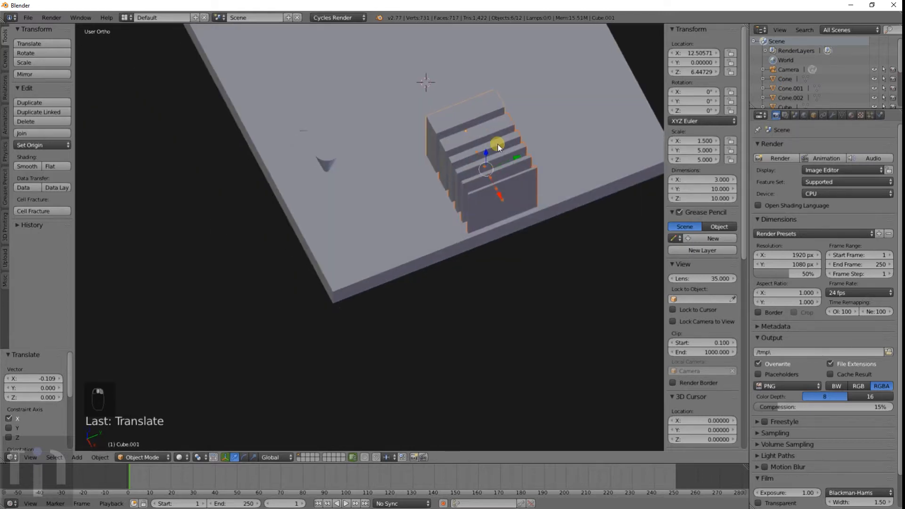
{"action": "key", "text": "g"}
{"action": "middle_click_drag", "start_coordinate": [495, 146], "coordinate": [438, 166]}
{"action": "left_click", "coordinate": [353, 191]}
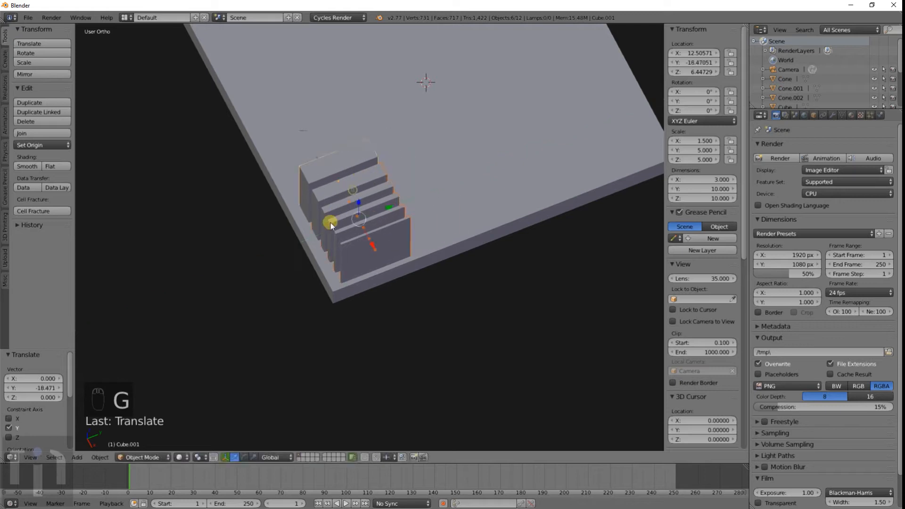
Step: Create a new material for the flat slab and set its diffuse surface color to blue
{"action": "middle_click_drag", "start_coordinate": [330, 222], "coordinate": [366, 222]}
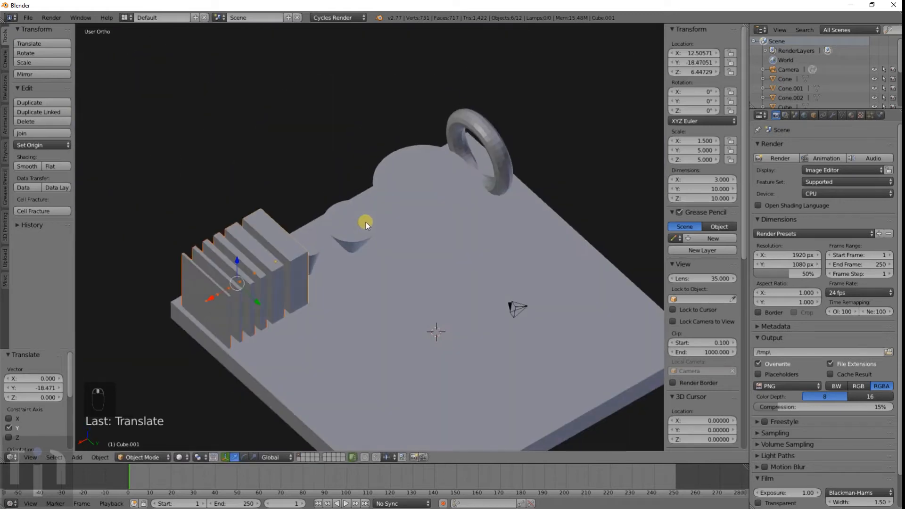
{"action": "scroll", "coordinate": [403, 246], "scroll_direction": "down", "scroll_amount": 3}
{"action": "right_click", "coordinate": [456, 252]}
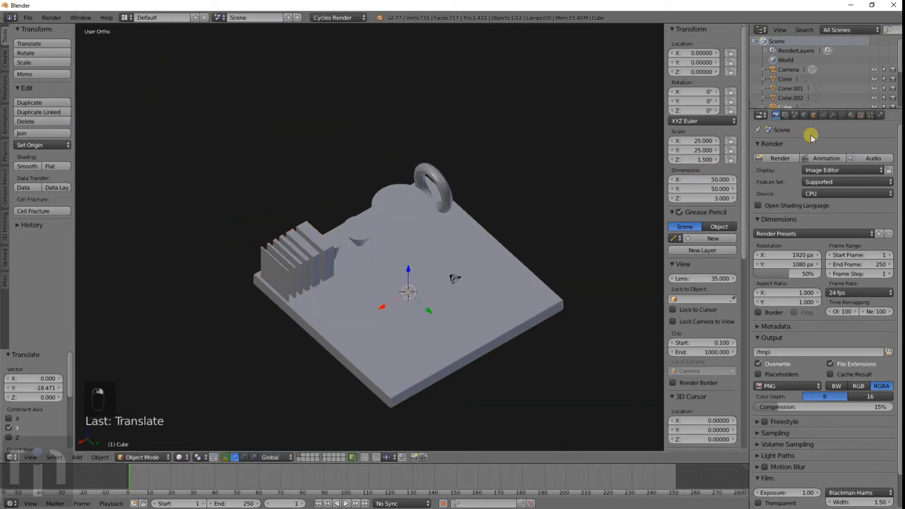
{"action": "left_click", "coordinate": [851, 117]}
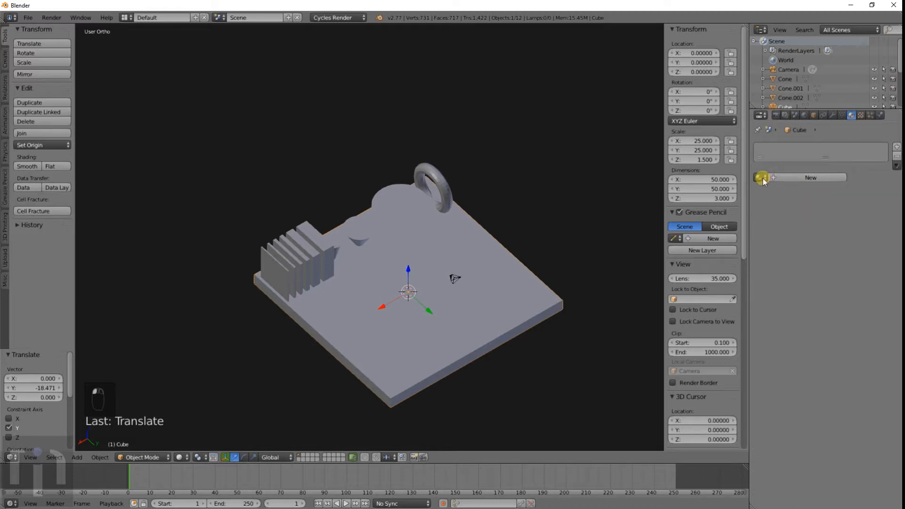
{"action": "left_click", "coordinate": [778, 177]}
{"action": "left_click", "coordinate": [818, 244]}
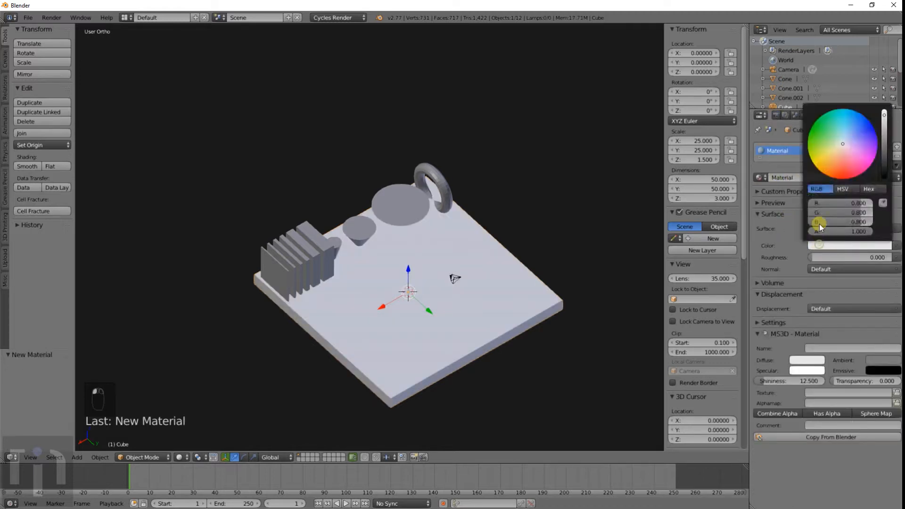
{"action": "left_click_drag", "start_coordinate": [843, 155], "coordinate": [895, 123]}
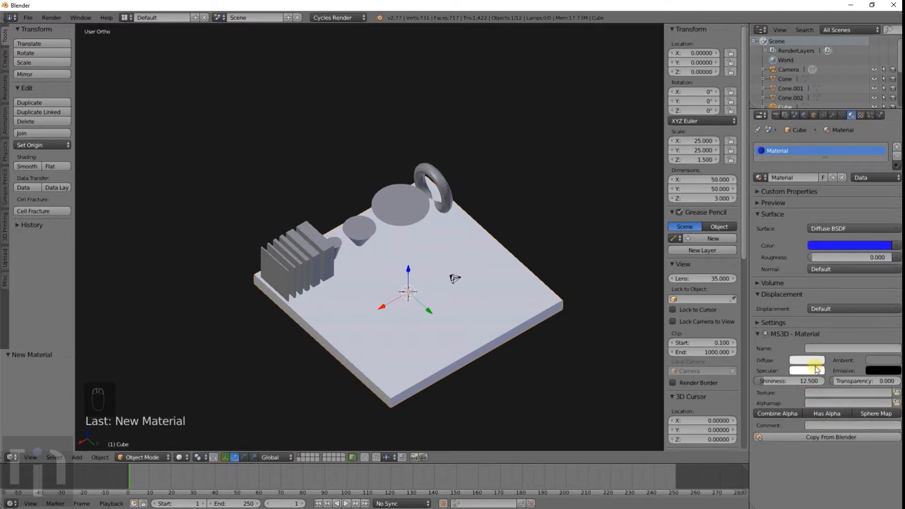
Step: Set the viewport color of the slab's material to blue in the material settings
{"action": "left_click", "coordinate": [759, 332]}
{"action": "left_click", "coordinate": [757, 323]}
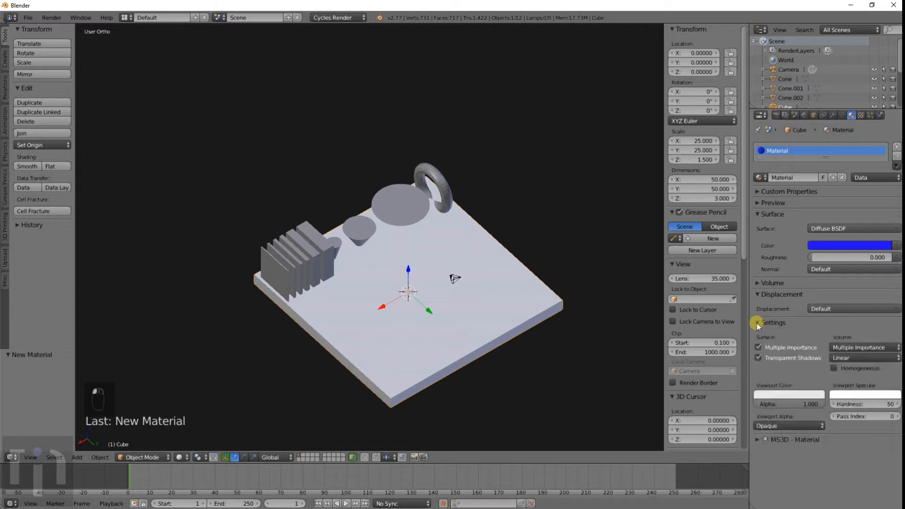
{"action": "left_click", "coordinate": [777, 398]}
{"action": "left_click_drag", "start_coordinate": [791, 313], "coordinate": [804, 281]}
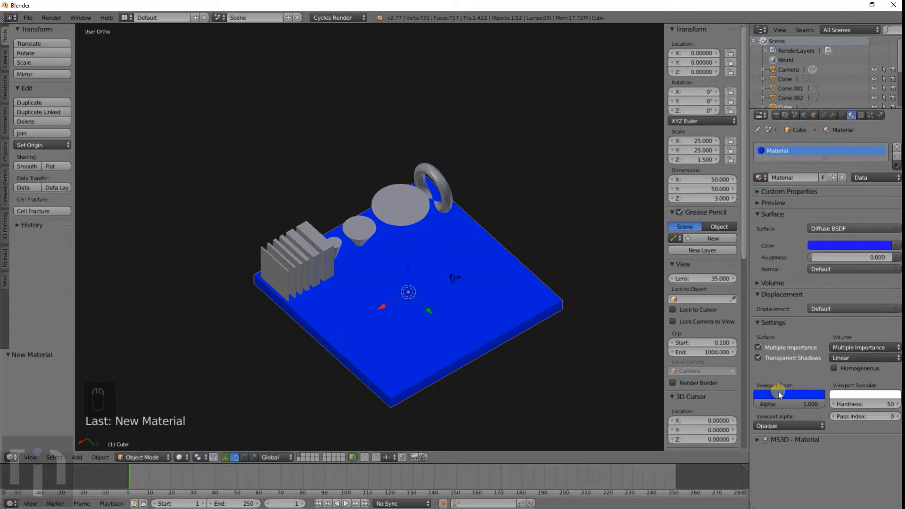
Step: Add a text object at the centre of the slab
{"action": "scroll", "coordinate": [494, 313], "scroll_direction": "up", "scroll_amount": 3}
{"action": "mouse_move", "coordinate": [495, 315]}
{"action": "middle_mouse_down"}
{"action": "mouse_move", "coordinate": [423, 285]}
{"action": "mouse_move", "coordinate": [369, 293]}
{"action": "mouse_move", "coordinate": [489, 283]}
{"action": "mouse_move", "coordinate": [511, 309]}
{"action": "mouse_move", "coordinate": [477, 309]}
{"action": "mouse_move", "coordinate": [493, 310]}
{"action": "middle_mouse_up"}
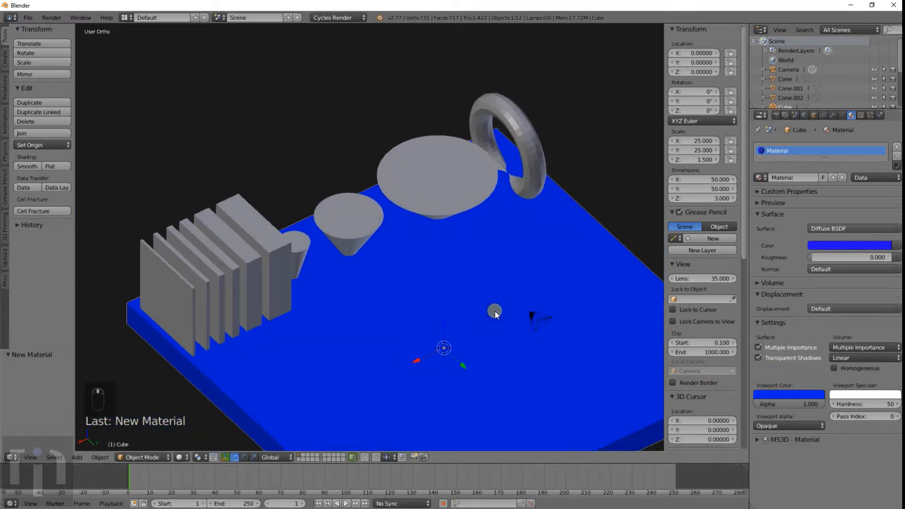
{"action": "key", "text": "shift+a"}
{"action": "mouse_move", "coordinate": [377, 309]}
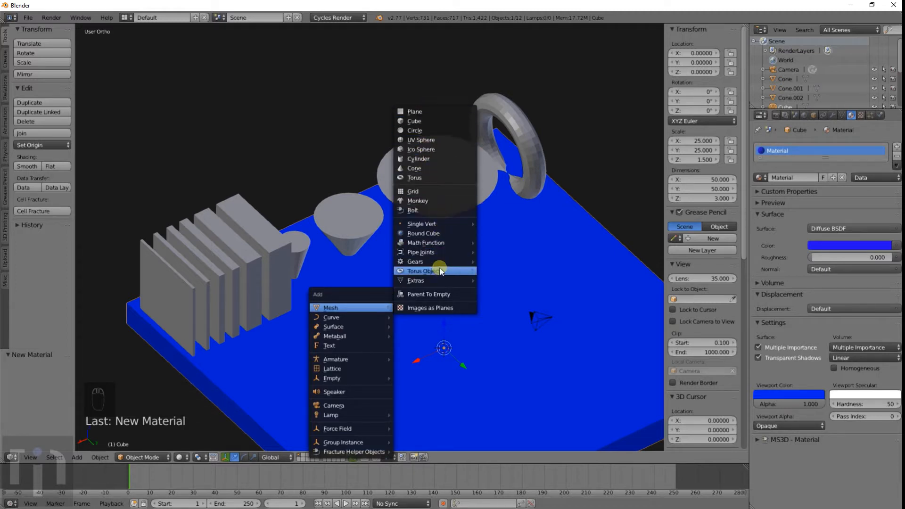
{"action": "left_click", "coordinate": [355, 346]}
{"action": "scroll", "coordinate": [481, 287], "scroll_direction": "down", "scroll_amount": 4}
Step: Switch to a wireframe top view and scale the text object uniformly by about 6.83
{"action": "key", "text": "KP_7"}
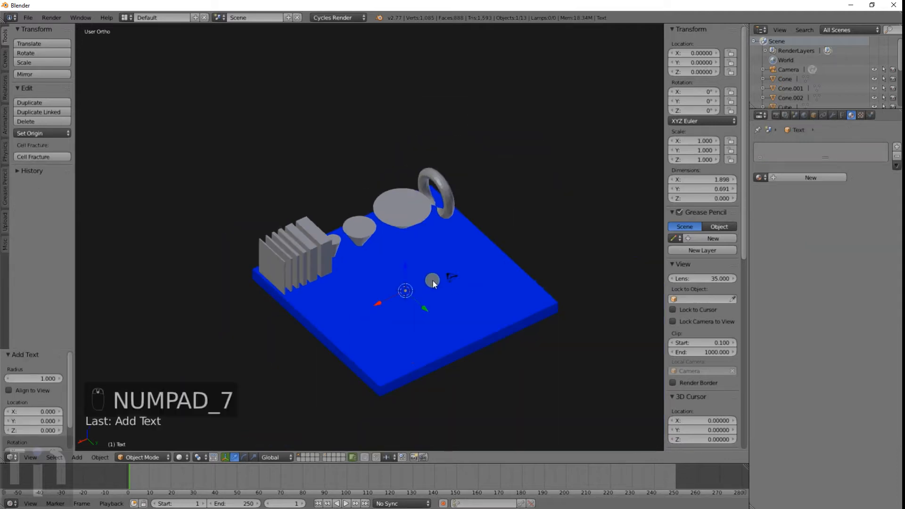
{"action": "key", "text": "z"}
{"action": "scroll", "coordinate": [367, 257], "scroll_direction": "up", "scroll_amount": 3}
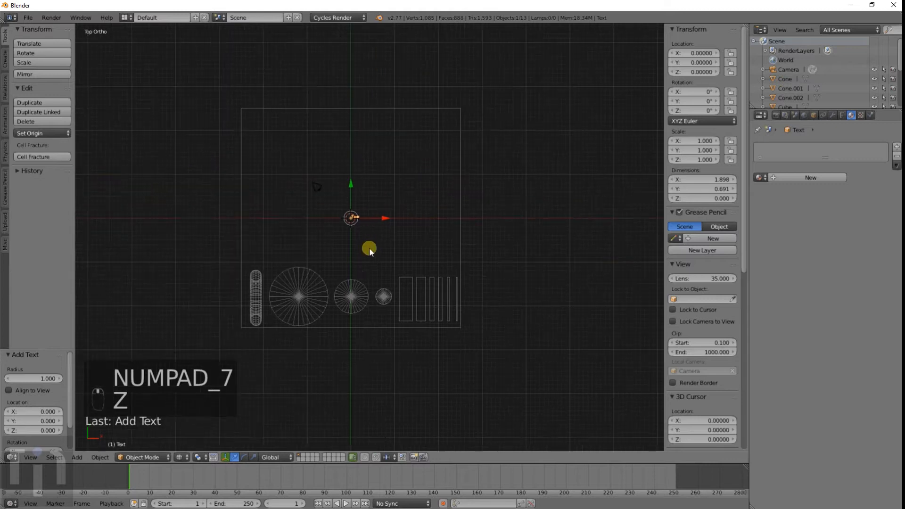
{"action": "key", "text": "s"}
{"action": "left_click", "coordinate": [560, 64]}
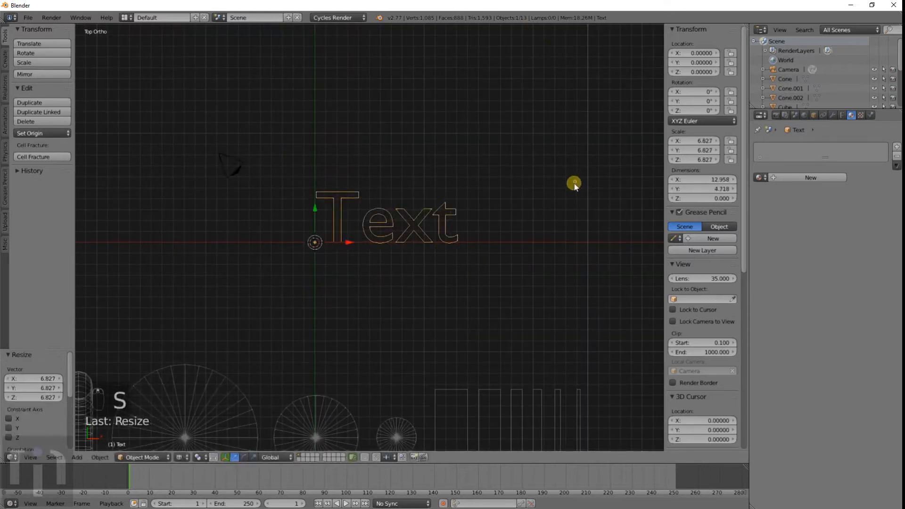
Step: Clear the text object's default wording and enter "%" as its first character
{"action": "key", "text": "Tab"}
{"action": "key", "text": "BackSpace"}
{"action": "key", "text": "BackSpace"}
{"action": "key", "text": "BackSpace"}
{"action": "key", "text": "BackSpace"}
{"action": "key", "text": "BackSpace"}
{"action": "key", "text": "BackSpace"}
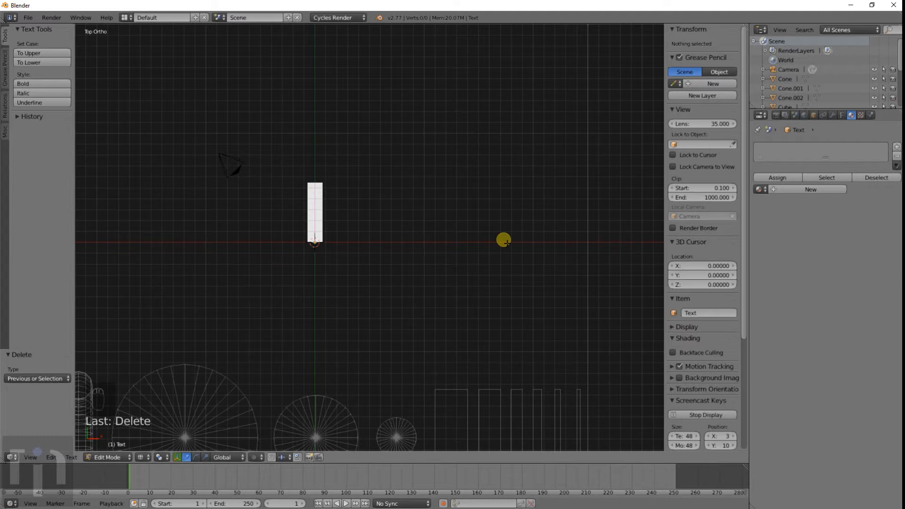
{"action": "type", "text": "%"}
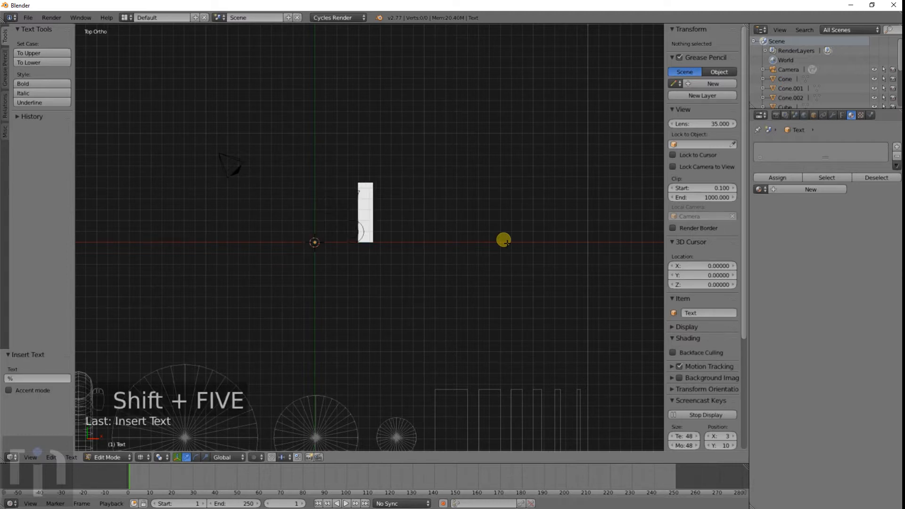
{"action": "type", "text": "5"}
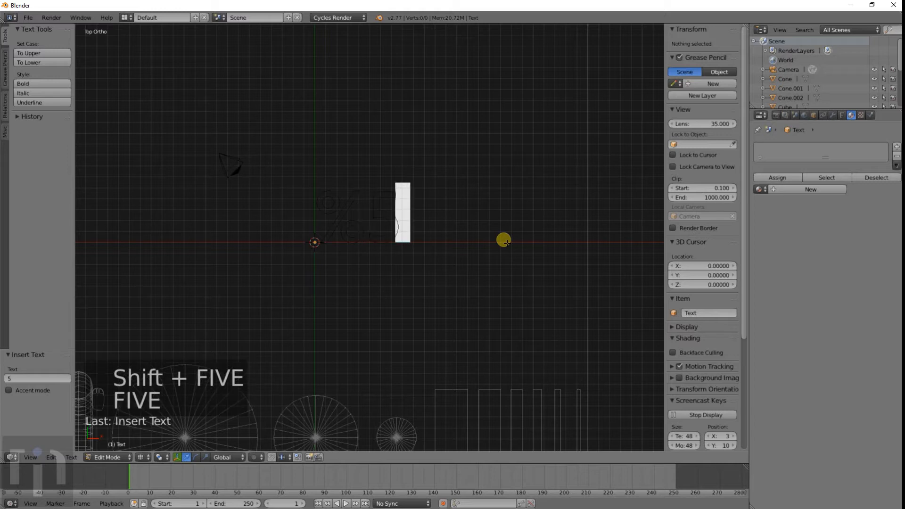
{"action": "type", "text": "9"}
{"action": "key", "text": "BackSpace"}
{"action": "key", "text": "BackSpace"}
{"action": "key", "text": "BackSpace"}
{"action": "type", "text": "5"}
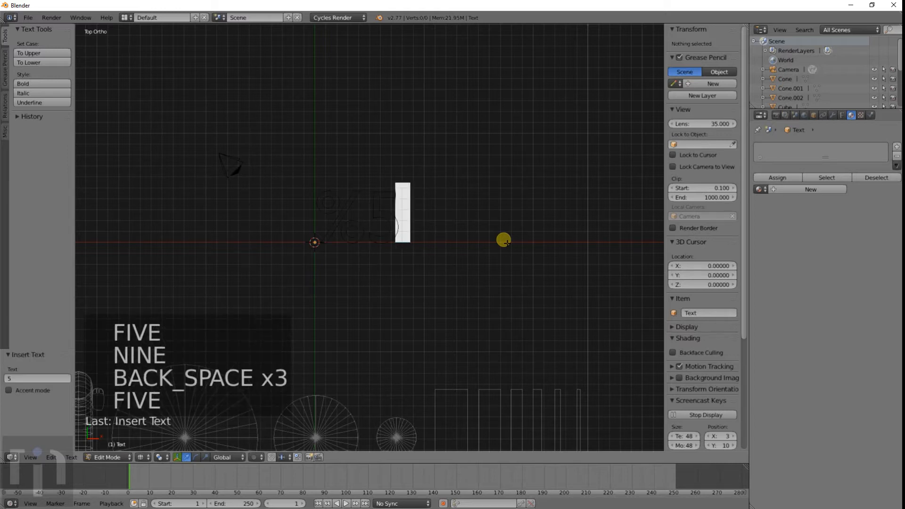
{"action": "key", "text": "BackSpace"}
{"action": "type", "text": "%"}
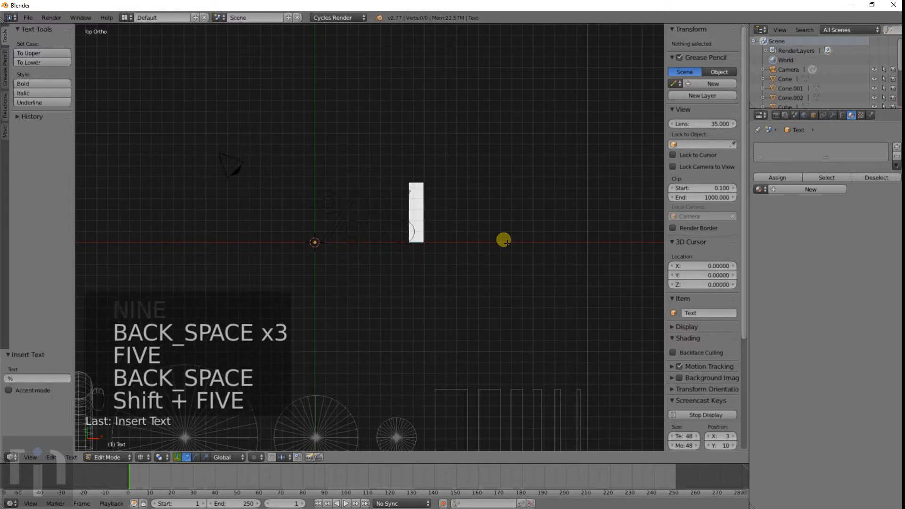
{"action": "key", "text": "shift+BackSpace"}
{"action": "type", "text": "$"}
{"action": "key", "text": "shift+BackSpace"}
Step: Complete the text as "%&@#" and finish editing it
{"action": "type", "text": "&*"}
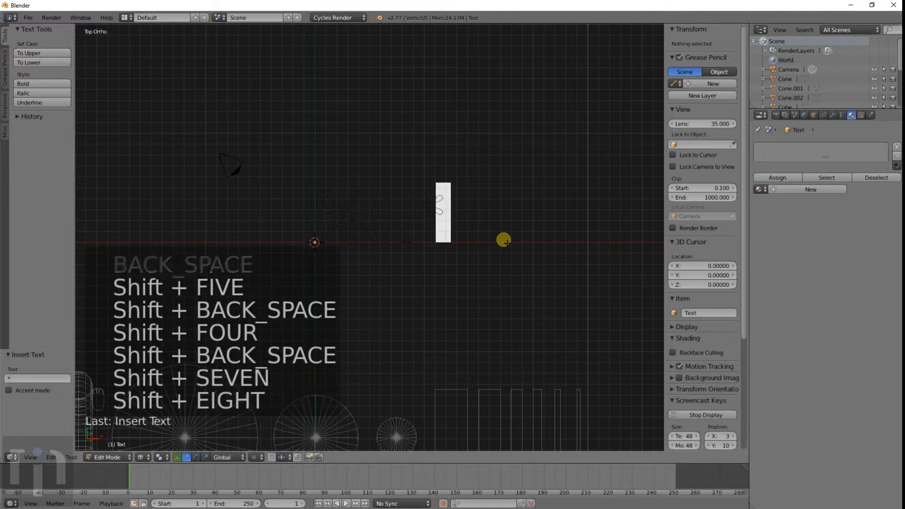
{"action": "key", "text": "BackSpace"}
{"action": "type", "text": "@#"}
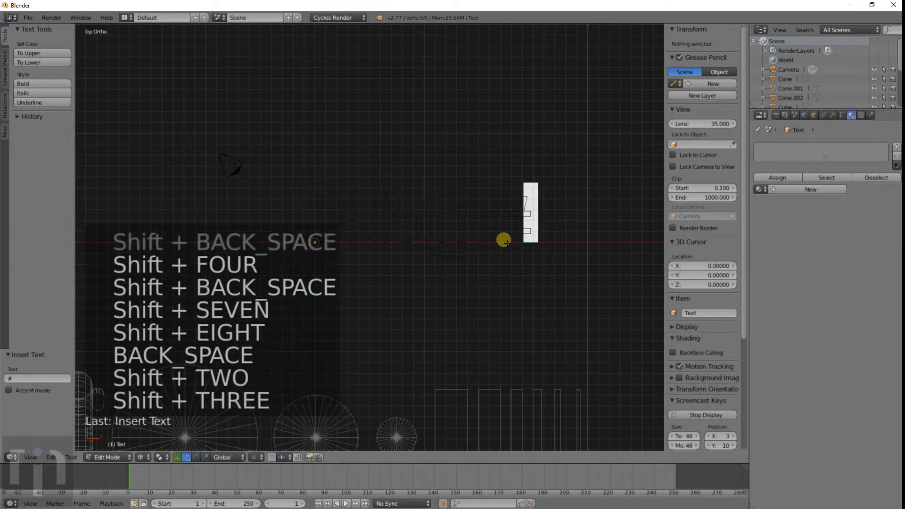
{"action": "key", "text": "BackSpace"}
{"action": "key", "text": "shift+BackSpace"}
{"action": "type", "text": "@"}
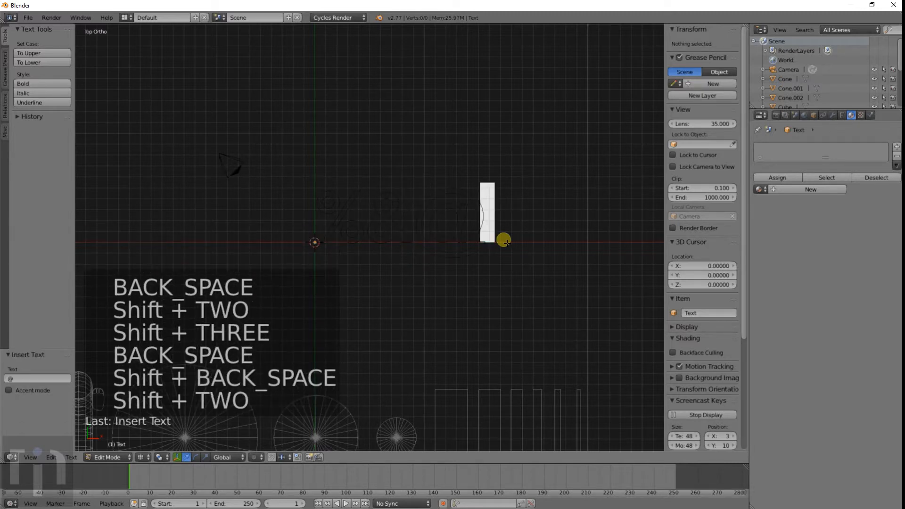
{"action": "type", "text": "#"}
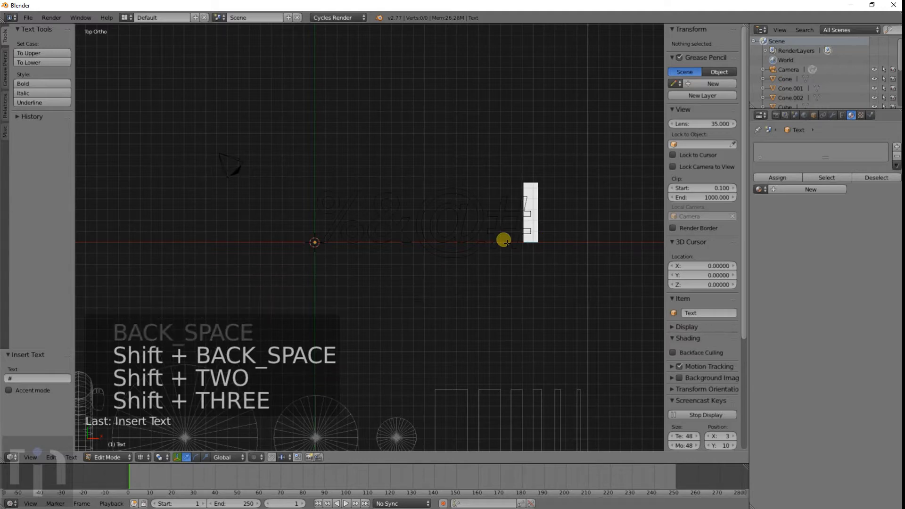
{"action": "key", "text": "Tab"}
Step: Switch to solid shading and raise the text about 4.12 units along Z above the slab
{"action": "middle_click_drag", "start_coordinate": [503, 239], "coordinate": [479, 265]}
{"action": "key", "text": "z"}
{"action": "key", "text": "g"}
{"action": "left_click", "coordinate": [467, 267]}
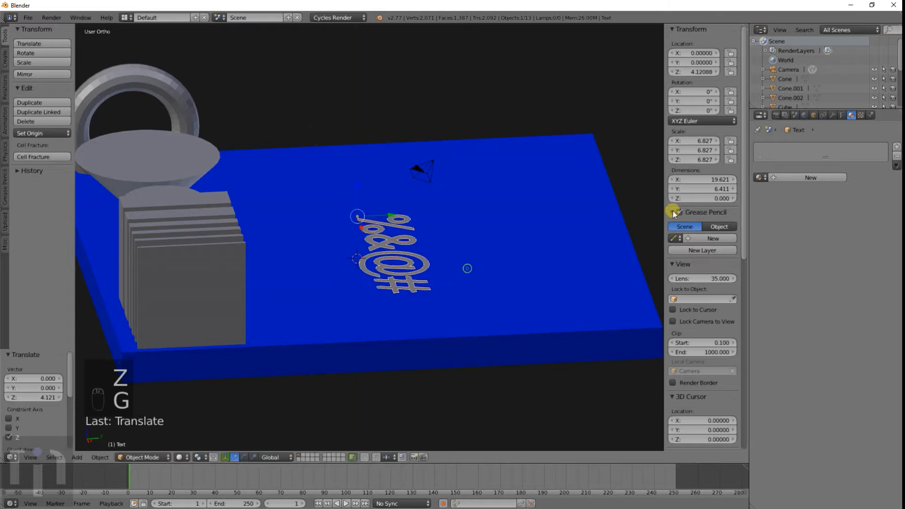
Step: Set the text's geometry extrusion to about 0.165
{"action": "left_click", "coordinate": [842, 115]}
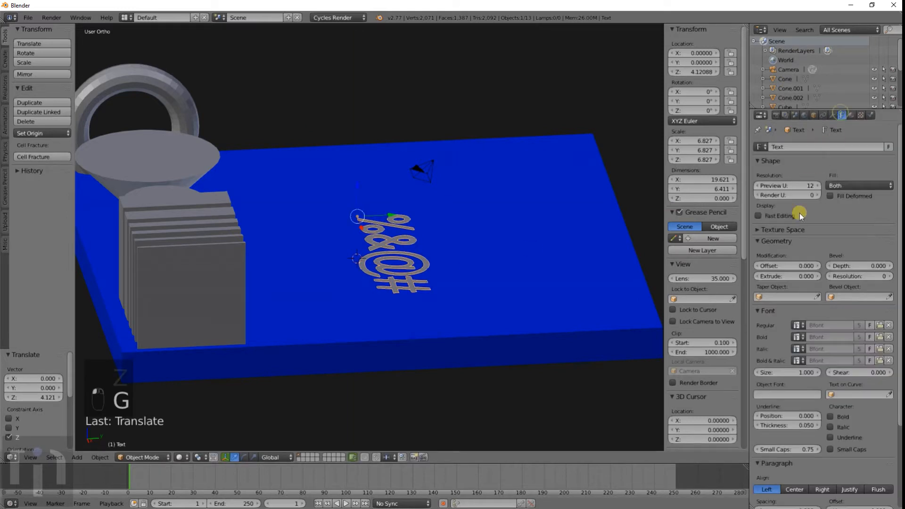
{"action": "left_click_drag", "start_coordinate": [784, 276], "coordinate": [870, 284]}
Step: Move the extruded text about -9.3 units along Y and 4.11 units along X, beside the row of walls
{"action": "scroll", "coordinate": [518, 245], "scroll_direction": "down", "scroll_amount": 3}
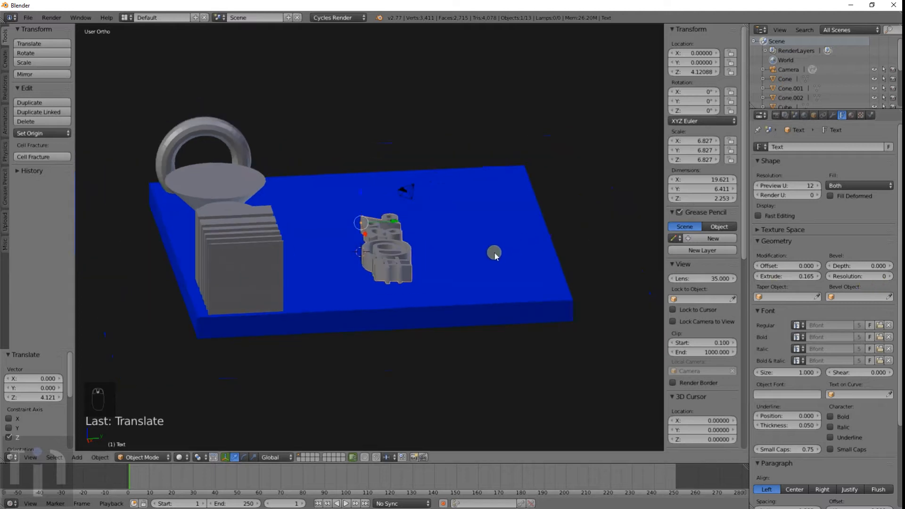
{"action": "key", "text": "g"}
{"action": "left_click", "coordinate": [413, 258]}
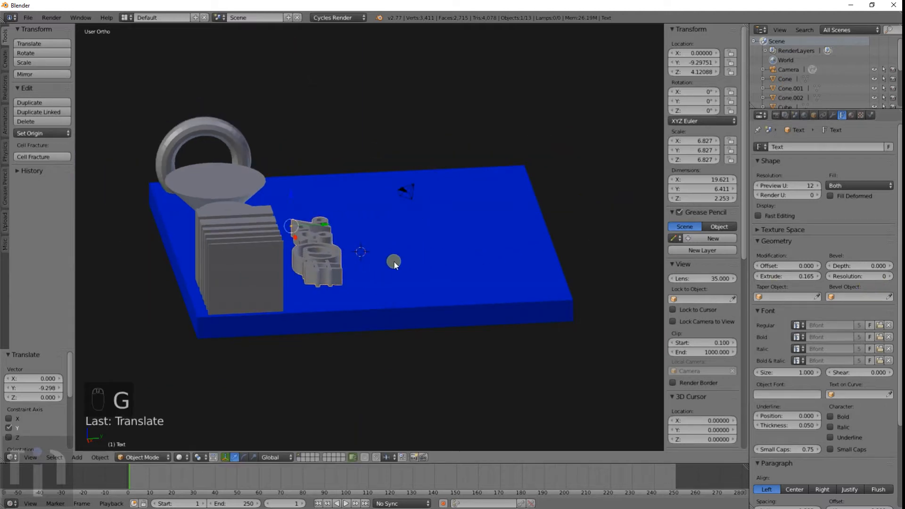
{"action": "middle_click_drag", "start_coordinate": [394, 259], "coordinate": [328, 301]}
{"action": "key", "text": "g"}
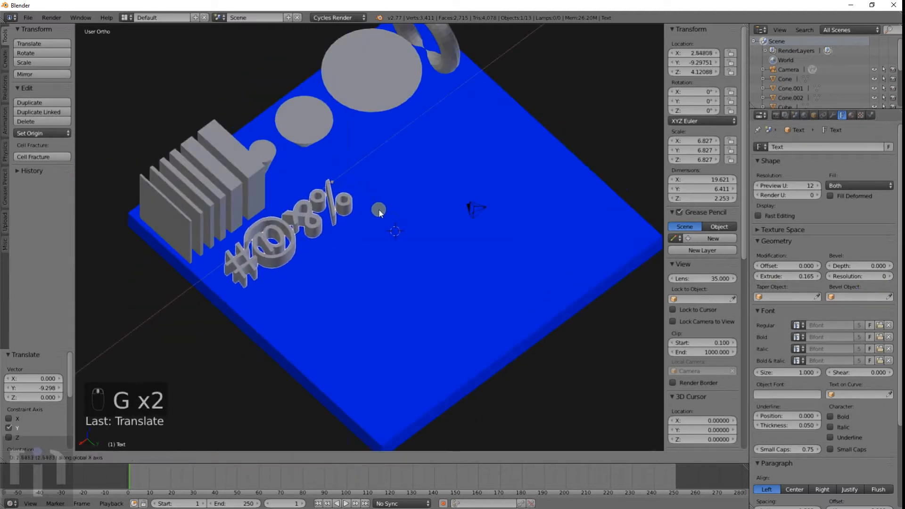
{"action": "left_click", "coordinate": [371, 214]}
Step: Lower the extruded text about 2.72 units along Z onto the slab
{"action": "middle_click_drag", "start_coordinate": [330, 248], "coordinate": [387, 204]}
{"action": "scroll", "coordinate": [369, 245], "scroll_direction": "up", "scroll_amount": 2}
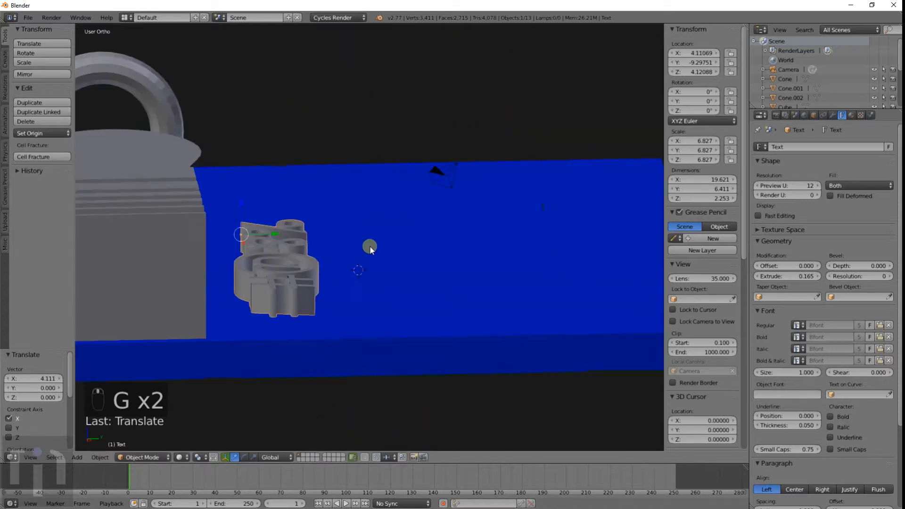
{"action": "middle_click_drag", "start_coordinate": [369, 245], "coordinate": [410, 230]}
{"action": "scroll", "coordinate": [393, 231], "scroll_direction": "up", "scroll_amount": 2}
{"action": "key", "text": "g"}
{"action": "key", "text": "z"}
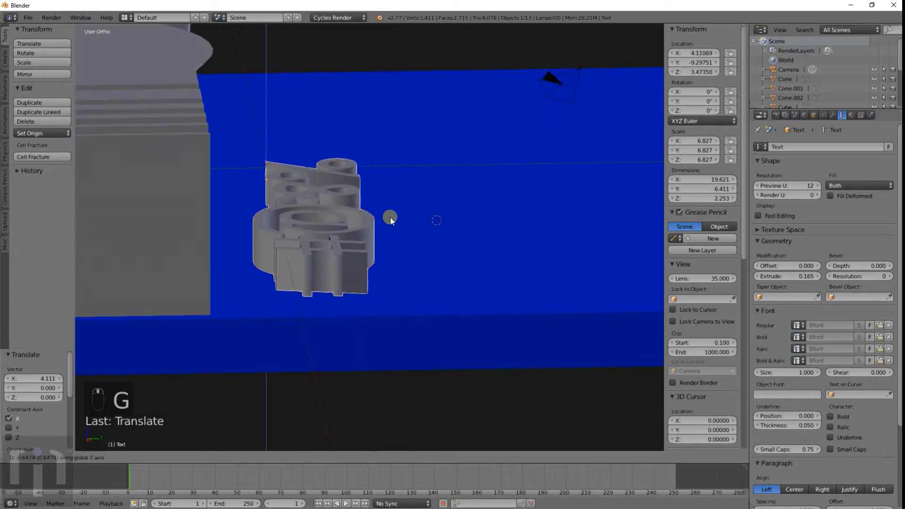
{"action": "left_click", "coordinate": [377, 254]}
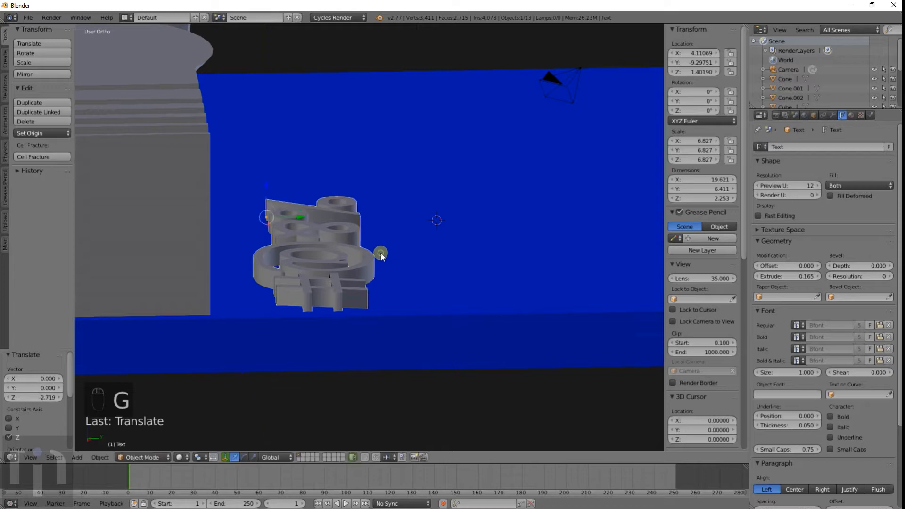
Step: Duplicate the extruded text about 6.9 units along Y, alongside the original
{"action": "middle_click_drag", "start_coordinate": [378, 254], "coordinate": [376, 250]}
{"action": "key", "text": "shift+d"}
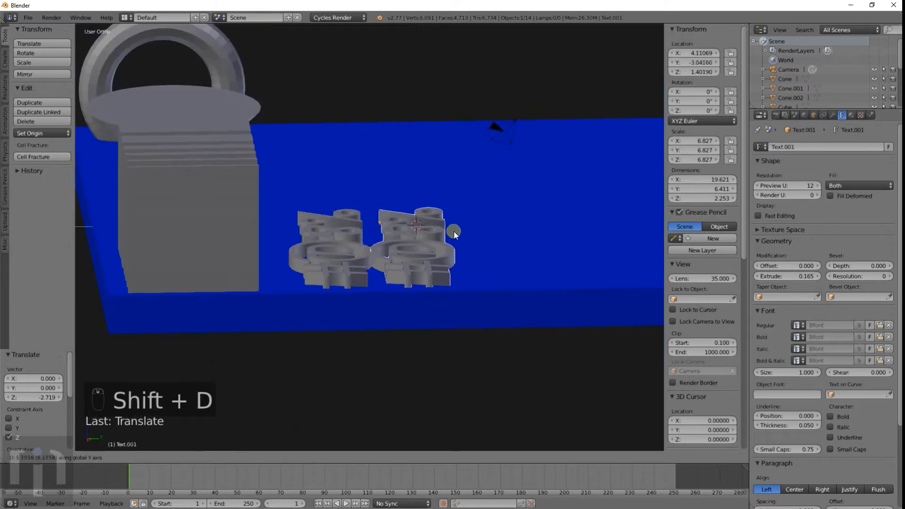
{"action": "left_click", "coordinate": [461, 233]}
Step: Start editing the duplicated text and delete all of its characters
{"action": "middle_click_drag", "start_coordinate": [462, 232], "coordinate": [570, 333]}
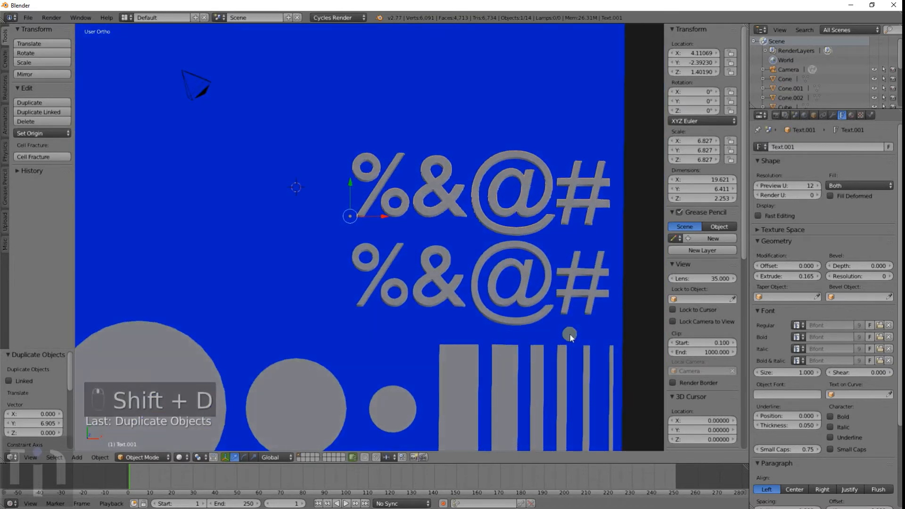
{"action": "scroll", "coordinate": [509, 292], "scroll_direction": "up", "scroll_amount": 2}
{"action": "key", "text": "Tab"}
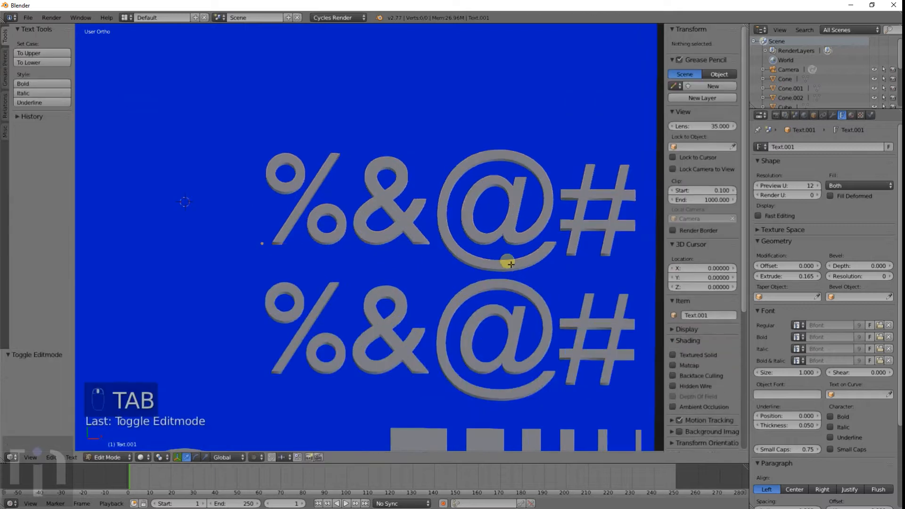
{"action": "type", "text": "z"}
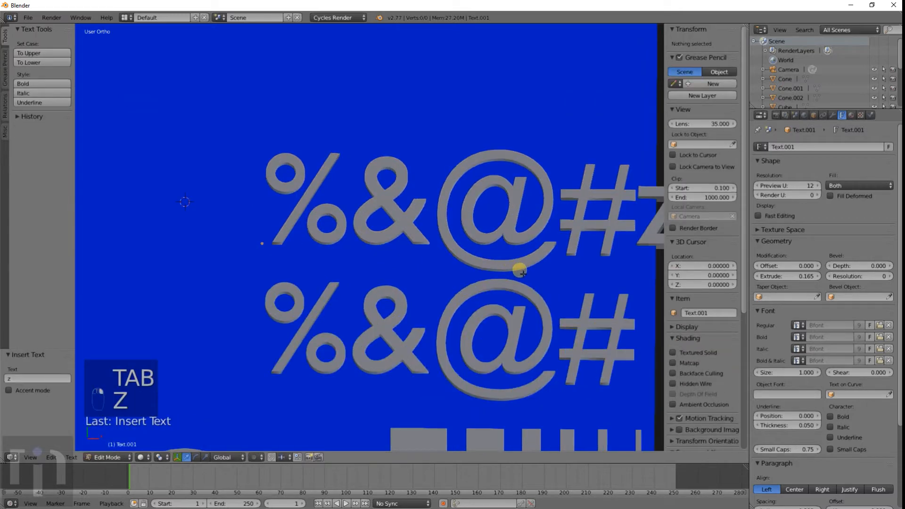
{"action": "scroll", "coordinate": [518, 270], "scroll_direction": "down", "scroll_amount": 3}
{"action": "scroll", "coordinate": [516, 272], "scroll_direction": "up", "scroll_amount": 1}
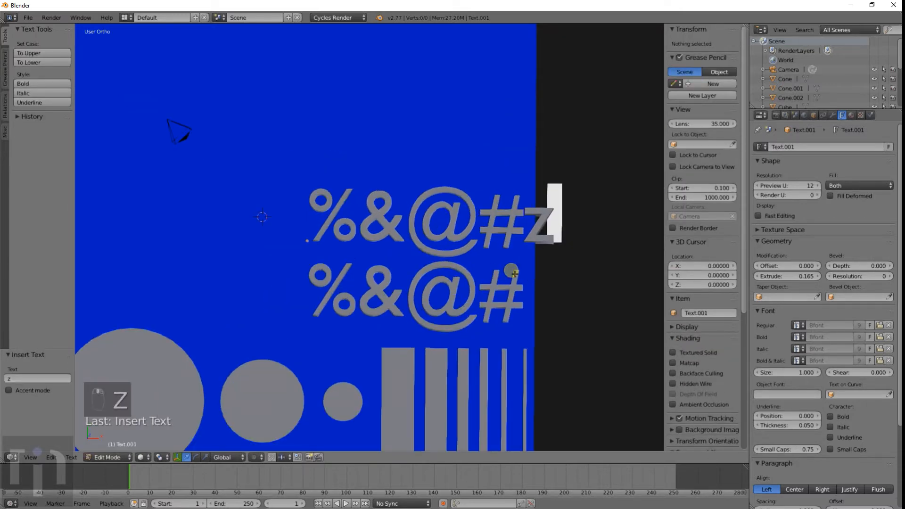
{"action": "key", "text": "BackSpace"}
{"action": "key", "text": "BackSpace"}
{"action": "key", "text": "BackSpace"}
{"action": "key", "text": "BackSpace"}
{"action": "key", "text": "BackSpace"}
{"action": "key", "text": "BackSpace"}
{"action": "key", "text": "BackSpace"}
{"action": "key", "text": "BackSpace"}
{"action": "type", "text": "(%*"}
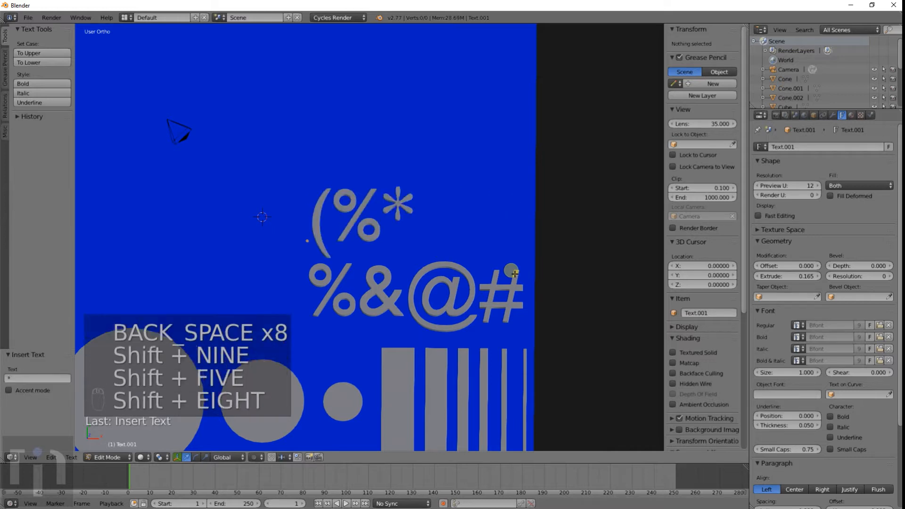
{"action": "key", "text": "shift+BackSpace"}
{"action": "key", "text": "shift+BackSpace"}
{"action": "key", "text": "shift+BackSpace"}
{"action": "key", "text": "shift+BackSpace"}
{"action": "key", "text": "shift+BackSpace"}
{"action": "type", "text": "("}
{"action": "key", "text": "shift+BackSpace"}
{"action": "type", "text": ")"}
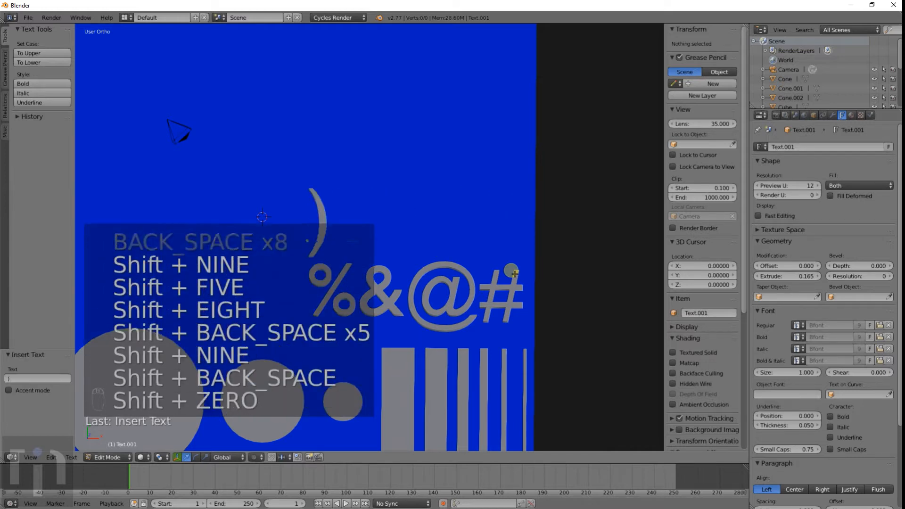
{"action": "key", "text": "shift+BackSpace"}
{"action": "type", "text": "{"}
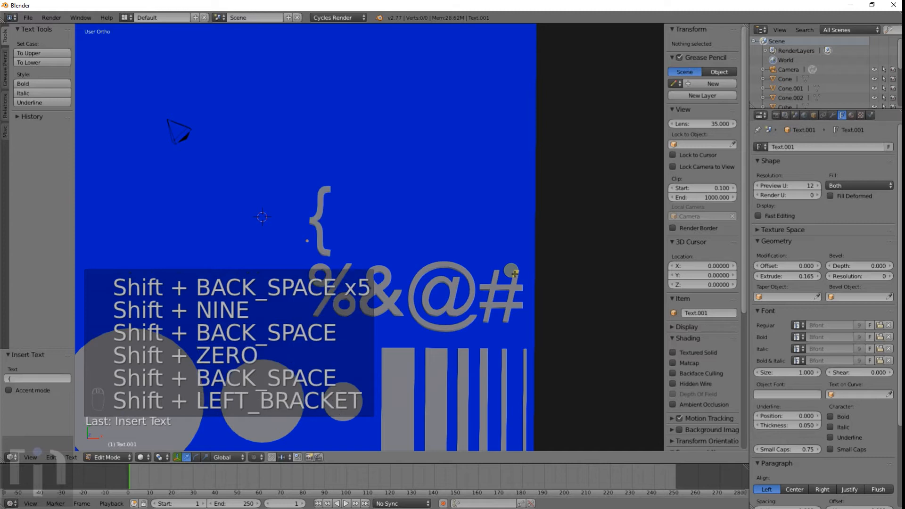
Step: Replace the curly brace with "[" as the duplicate's first character, trying and removing a closing bracket after it
{"action": "key", "text": "BackSpace"}
{"action": "type", "text": "["}
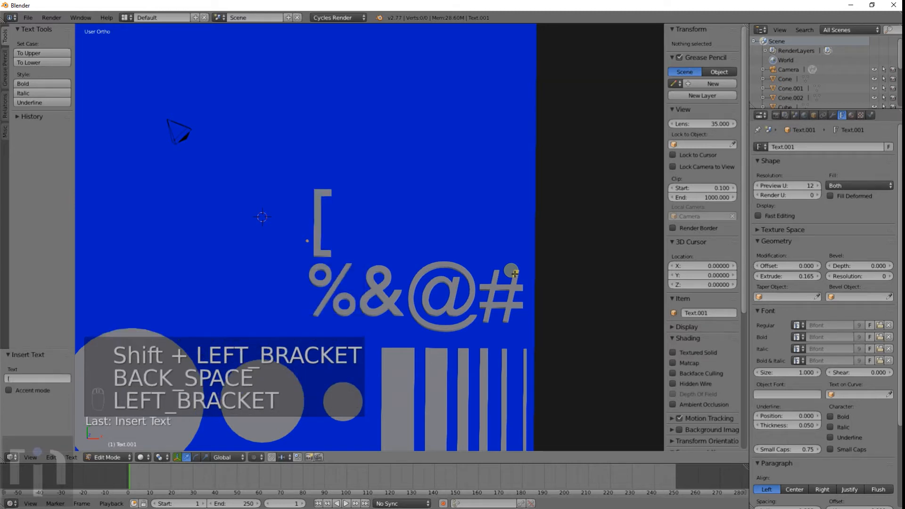
{"action": "type", "text": "]"}
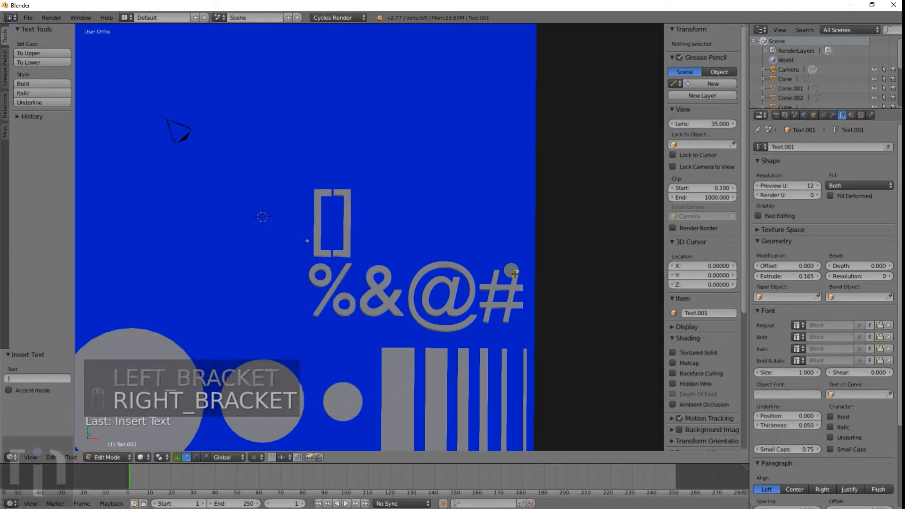
{"action": "key", "text": "BackSpace"}
{"action": "type", "text": "]"}
{"action": "key", "text": "BackSpace"}
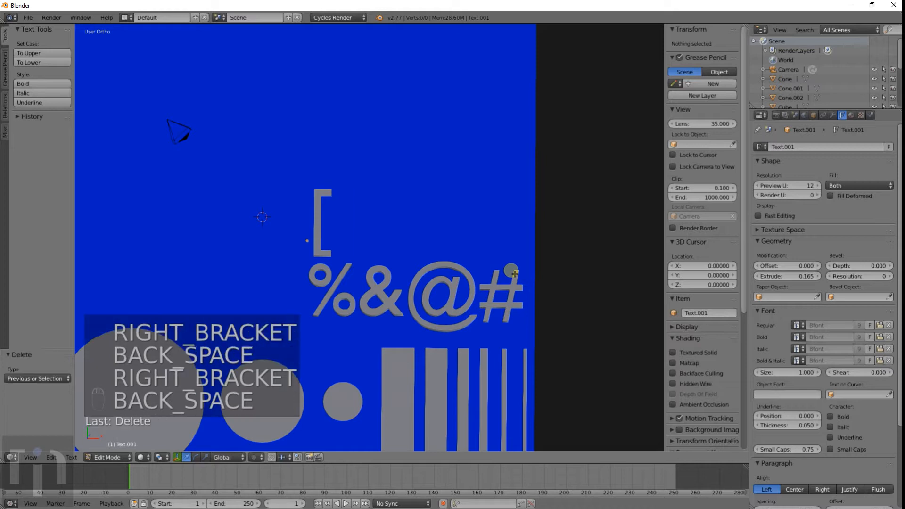
{"action": "type", "text": "#"}
{"action": "key", "text": "shift+BackSpace"}
{"action": "type", "text": "@"}
{"action": "key", "text": "shift+BackSpace"}
{"action": "type", "text": "!"}
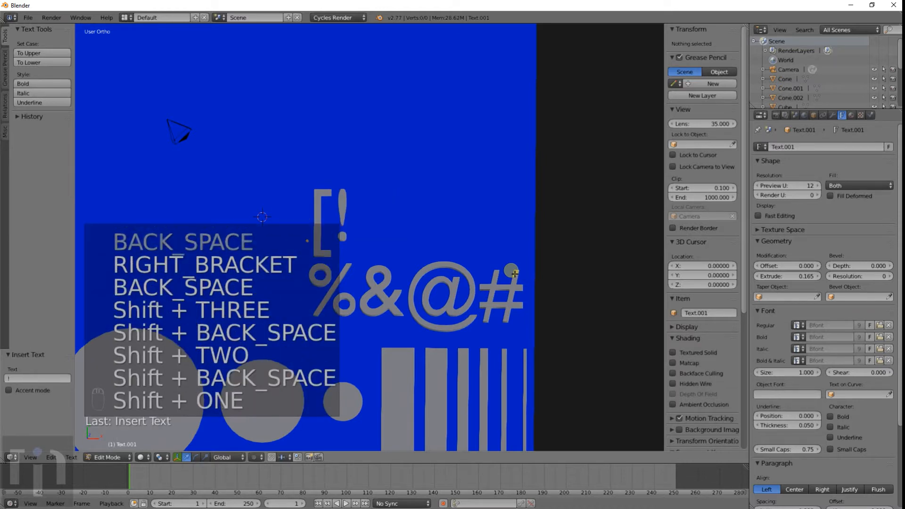
{"action": "key", "text": "shift+BackSpace"}
{"action": "type", "text": "%$"}
{"action": "key", "text": "shift+BackSpace"}
{"action": "key", "text": "shift+BackSpace"}
{"action": "type", "text": "^"}
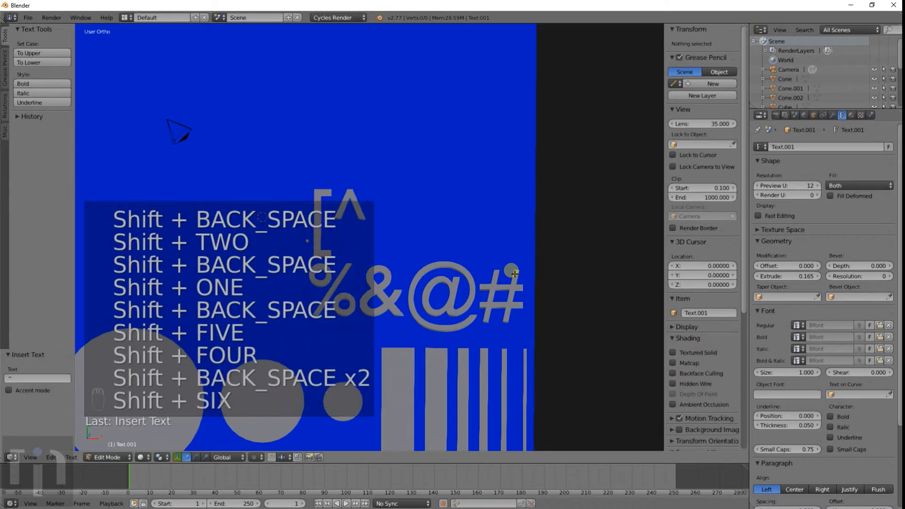
Step: Replace the caret after the square bracket with "(*$" in the duplicated text
{"action": "key", "text": "shift+BackSpace"}
{"action": "type", "text": "(*"}
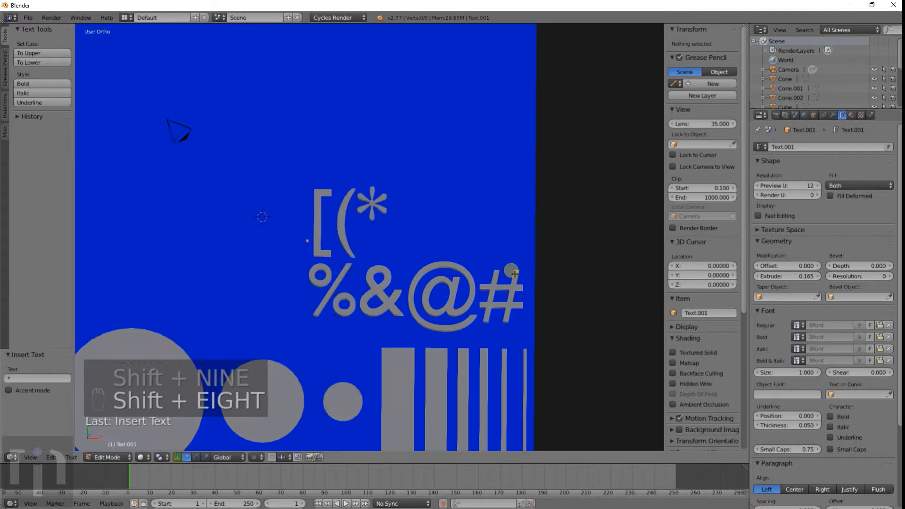
{"action": "type", "text": "$% %&"}
{"action": "type", "text": "@"}
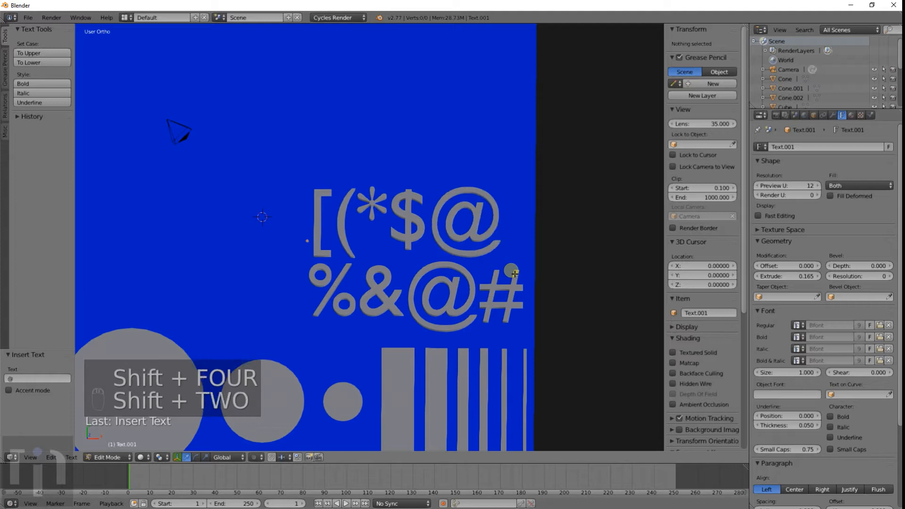
{"action": "key", "text": "shift+BackSpace"}
{"action": "type", "text": "#$"}
{"action": "key", "text": "shift+BackSpace"}
{"action": "key", "text": "shift+BackSpace"}
{"action": "type", "text": "%"}
{"action": "key", "text": "shift+BackSpace"}
{"action": "type", "text": "^"}
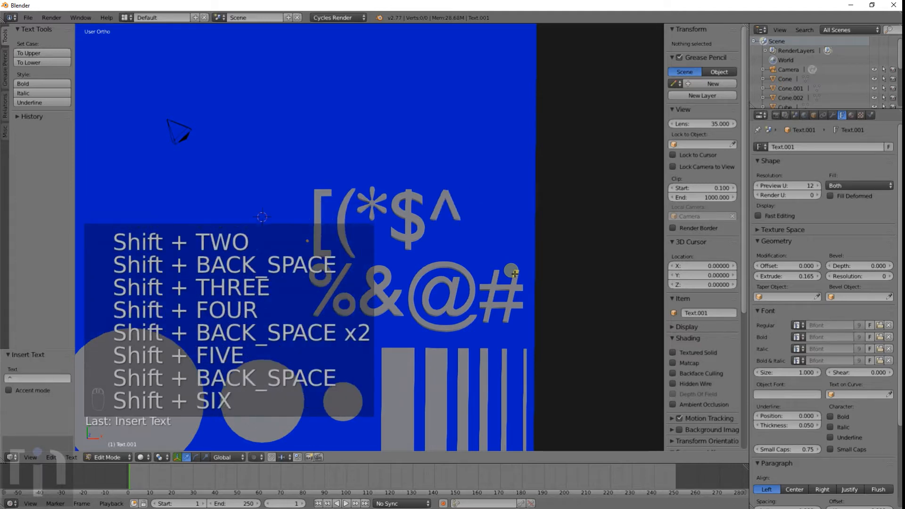
{"action": "key", "text": "shift+BackSpace"}
{"action": "type", "text": "&"}
{"action": "key", "text": "shift+BackSpace"}
{"action": "type", "text": "*"}
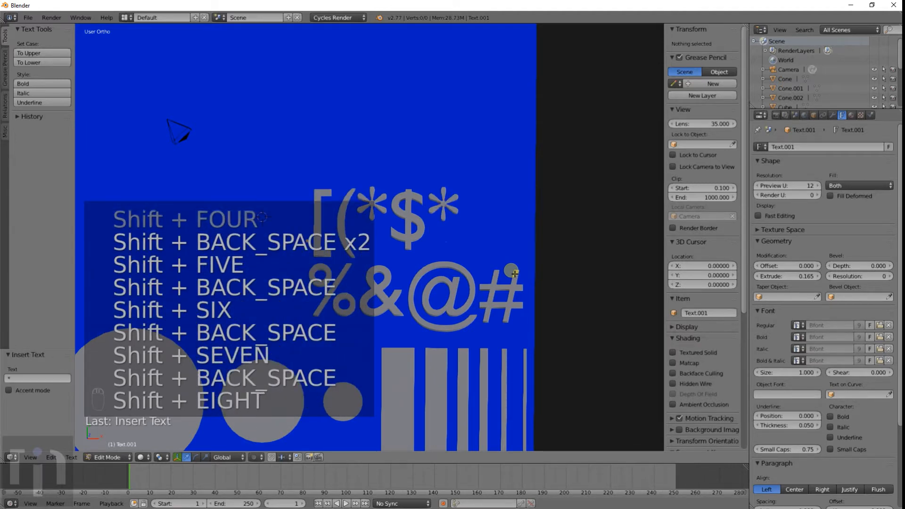
Step: Replace the trailing asterisk with ")" so the duplicated text reads "[(*$)"
{"action": "key", "text": "shift+BackSpace"}
{"action": "type", "text": "("}
{"action": "key", "text": "shift+BackSpace"}
{"action": "type", "text": ")"}
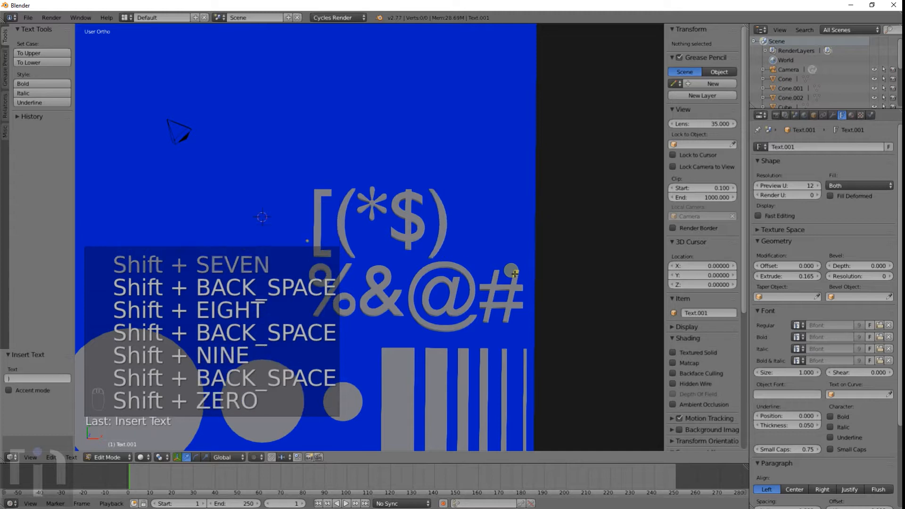
Step: Add "8" to the end of the duplicated text, trying and removing an underscore first, and leave text editing
{"action": "type", "text": "_"}
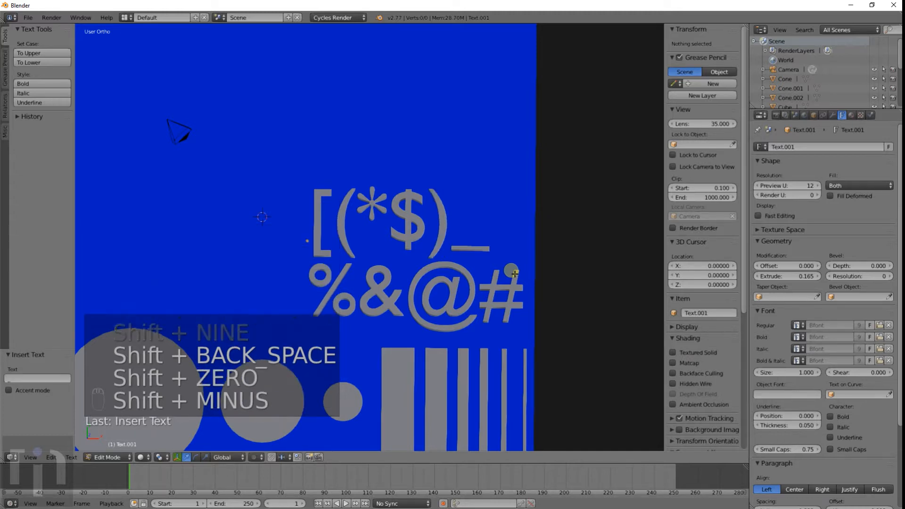
{"action": "key", "text": "shift+BackSpace"}
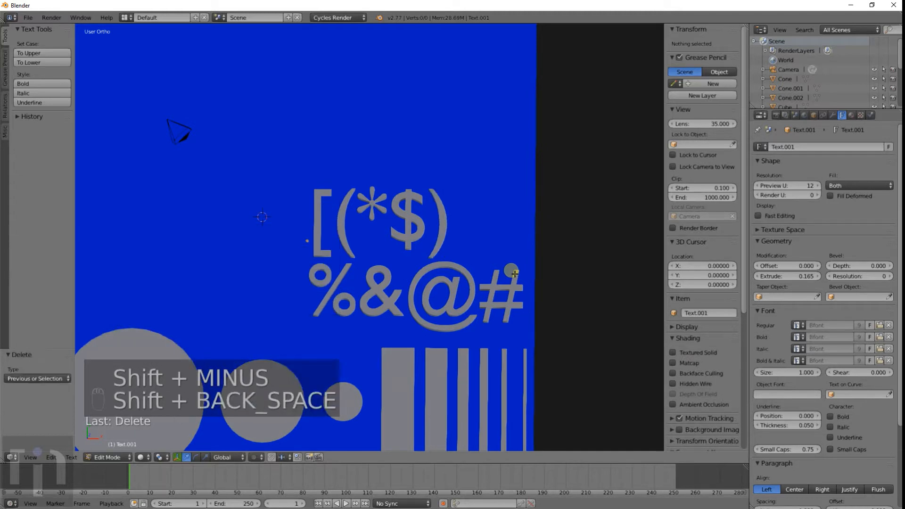
{"action": "type", "text": "8"}
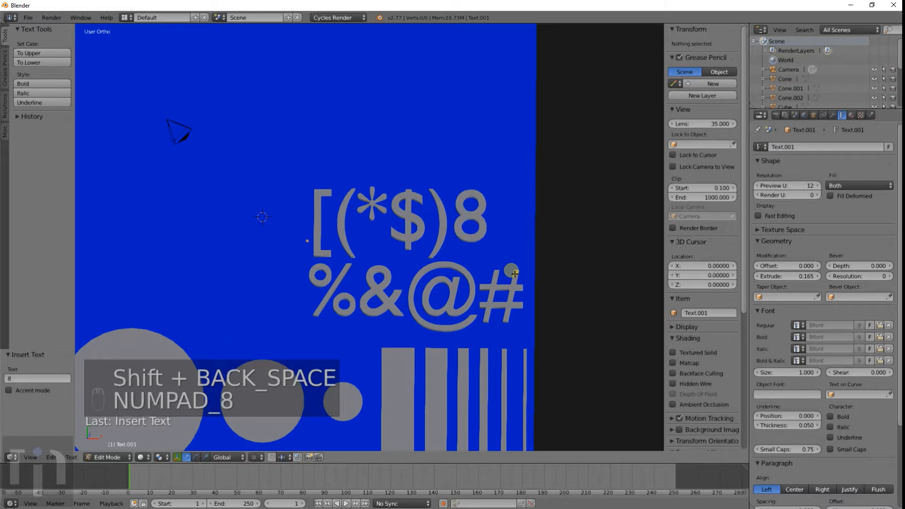
{"action": "middle_click_drag", "start_coordinate": [514, 273], "coordinate": [417, 250]}
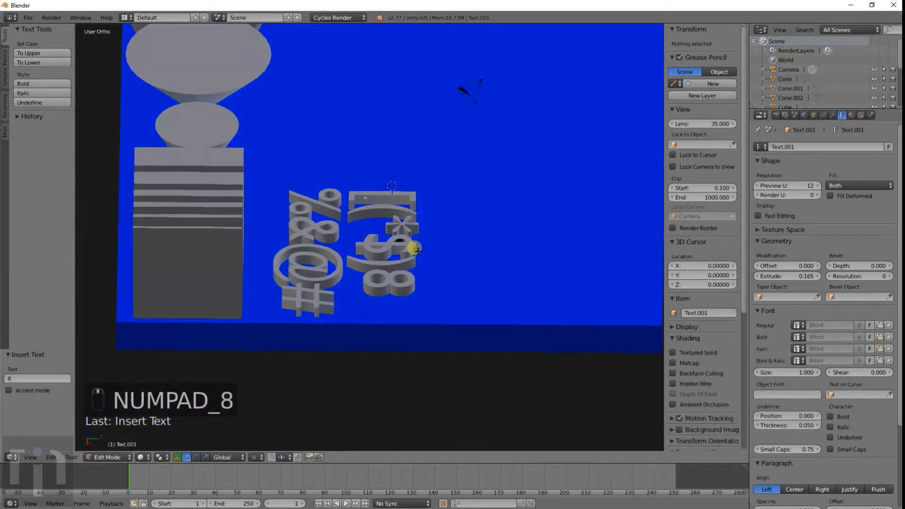
{"action": "scroll", "coordinate": [417, 250], "scroll_direction": "up", "scroll_amount": 10}
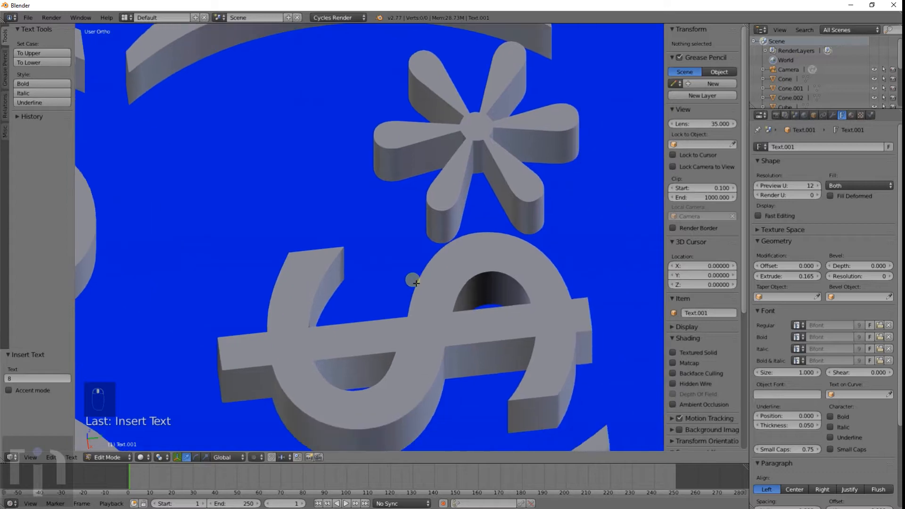
{"action": "scroll", "coordinate": [412, 282], "scroll_direction": "down", "scroll_amount": 10}
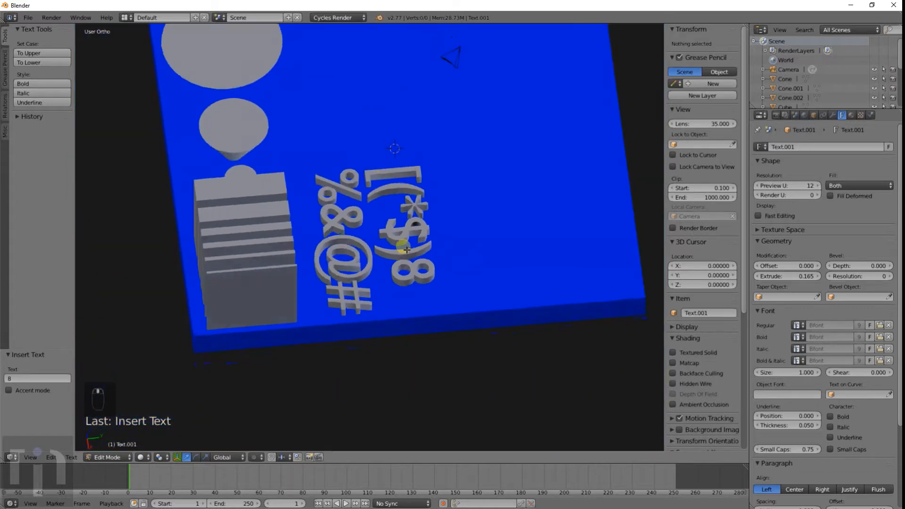
{"action": "scroll", "coordinate": [407, 250], "scroll_direction": "up", "scroll_amount": 4}
{"action": "key", "text": "Tab"}
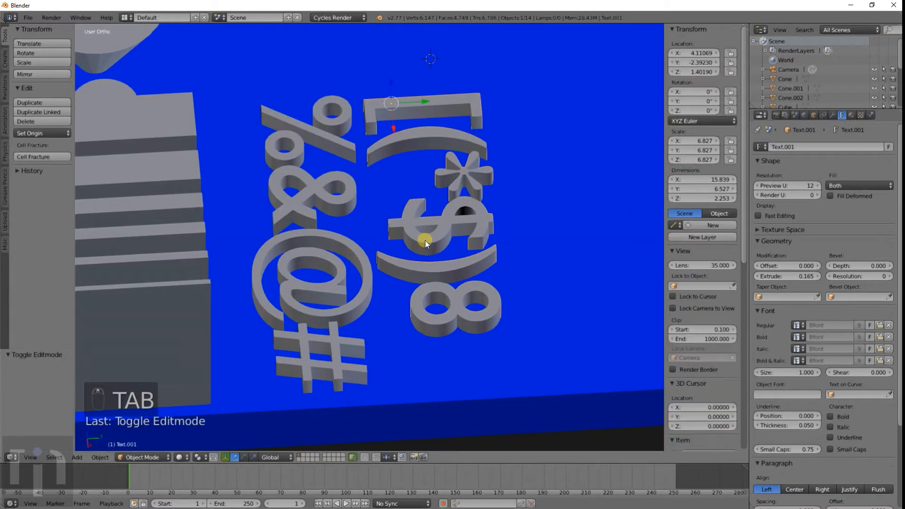
Step: Convert both the "[(*$)8" and "%&@#" text rows to meshes
{"action": "scroll", "coordinate": [425, 241], "scroll_direction": "down", "scroll_amount": 3}
{"action": "right_click", "coordinate": [417, 241]}
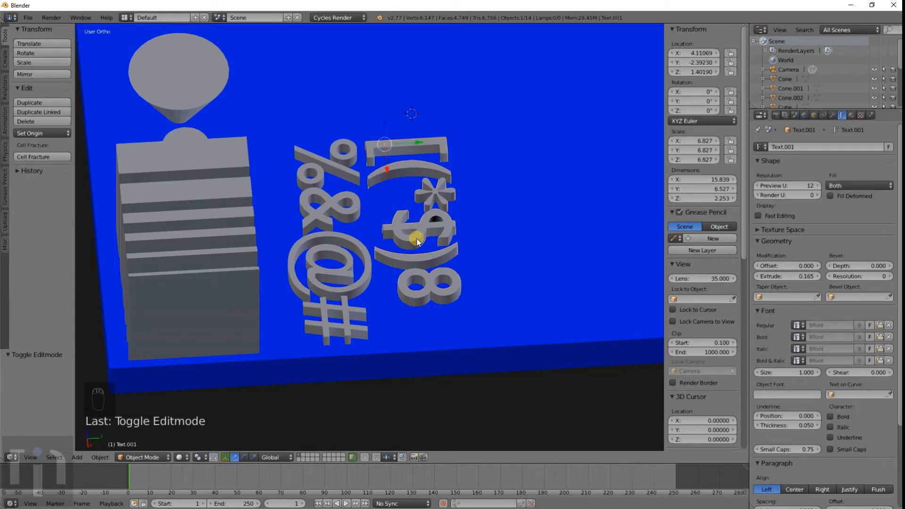
{"action": "key", "text": "alt+c"}
{"action": "left_click", "coordinate": [405, 248]}
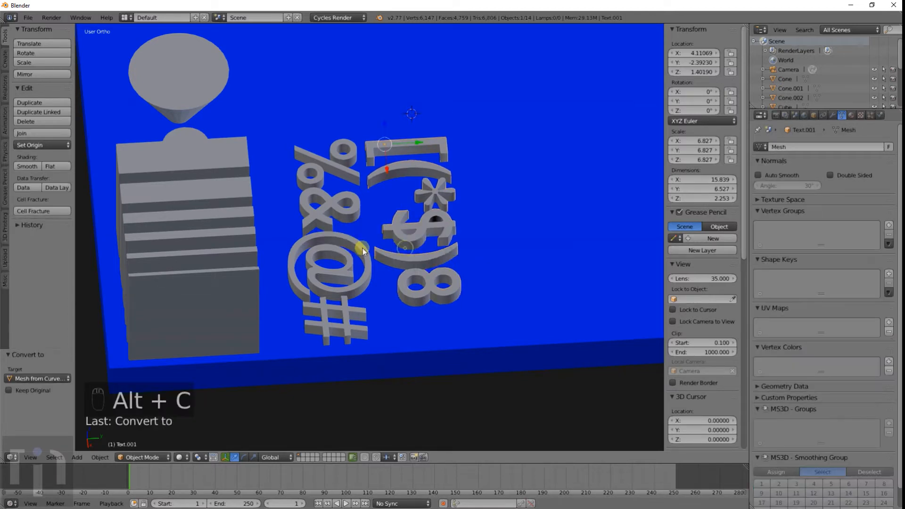
{"action": "right_click", "coordinate": [361, 248]}
{"action": "key", "text": "alt+c"}
{"action": "left_click", "coordinate": [361, 248]}
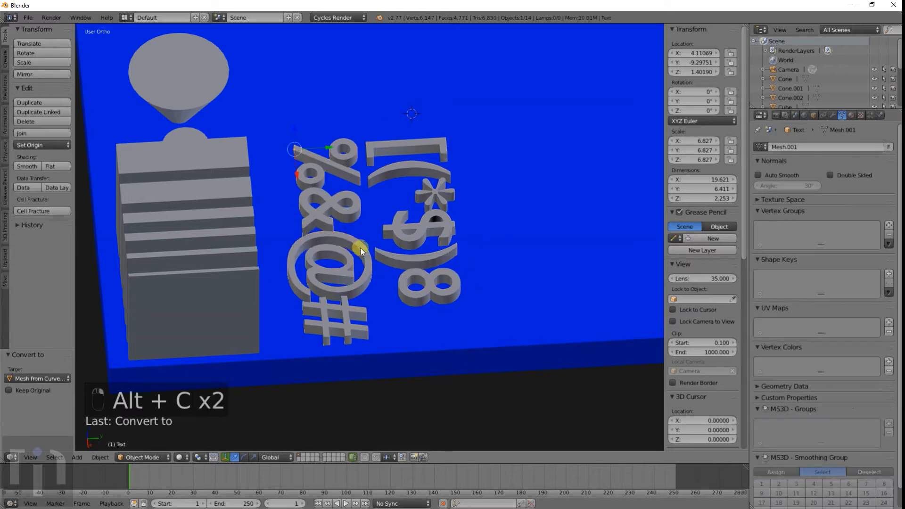
{"action": "scroll", "coordinate": [360, 248], "scroll_direction": "down", "scroll_amount": 4}
{"action": "middle_click_drag", "start_coordinate": [294, 243], "coordinate": [327, 258]}
{"action": "key", "text": "z"}
{"action": "key", "text": "z"}
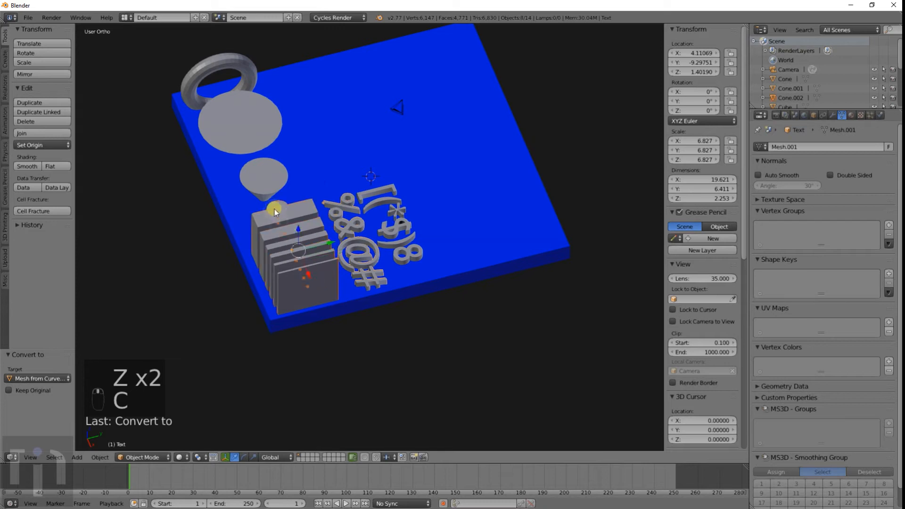
{"action": "key", "text": "z"}
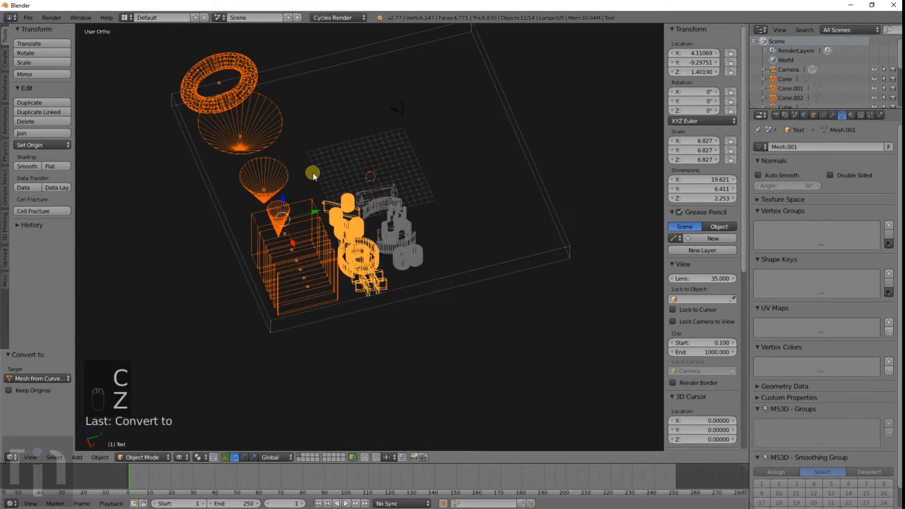
{"action": "middle_click_drag", "start_coordinate": [313, 172], "coordinate": [349, 178]}
{"action": "key", "text": "z"}
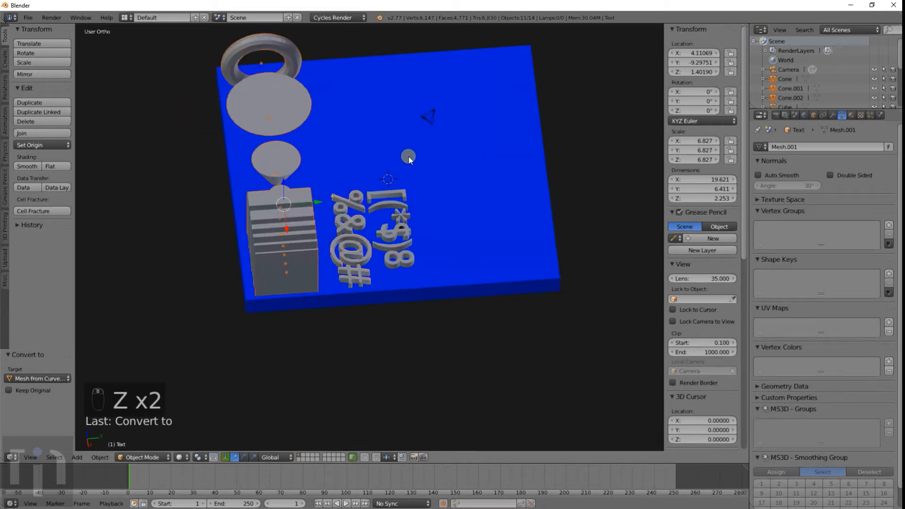
Step: Add a Boolean modifier to the blue slab and set its operation to Union
{"action": "right_click", "coordinate": [455, 147]}
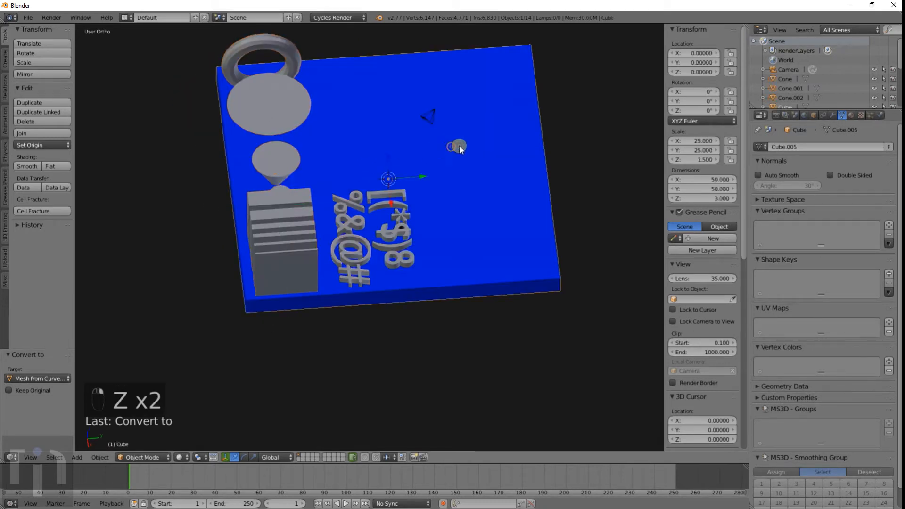
{"action": "left_click", "coordinate": [831, 114]}
{"action": "left_click", "coordinate": [780, 147]}
{"action": "left_click", "coordinate": [711, 190]}
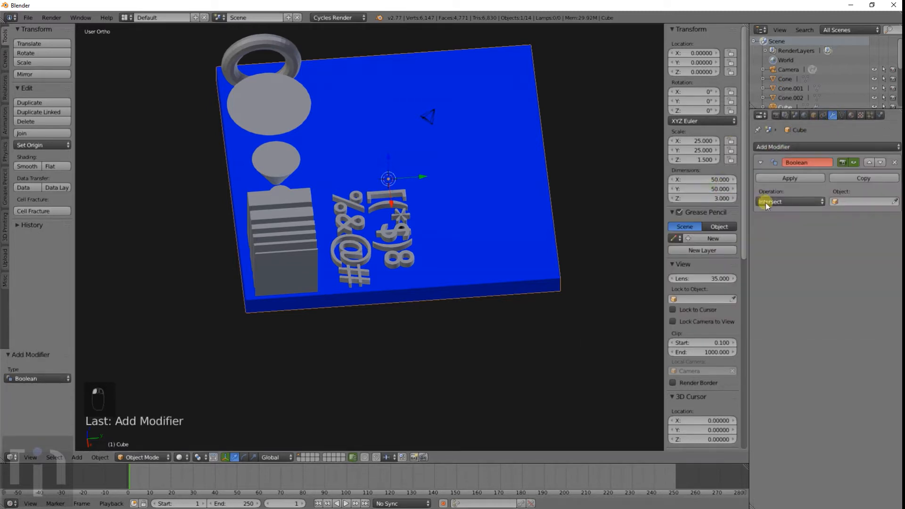
{"action": "left_click", "coordinate": [765, 203]}
{"action": "left_click", "coordinate": [776, 180]}
Step: Try Cube.001 as the Boolean modifier's object and clear it again
{"action": "left_click", "coordinate": [860, 198]}
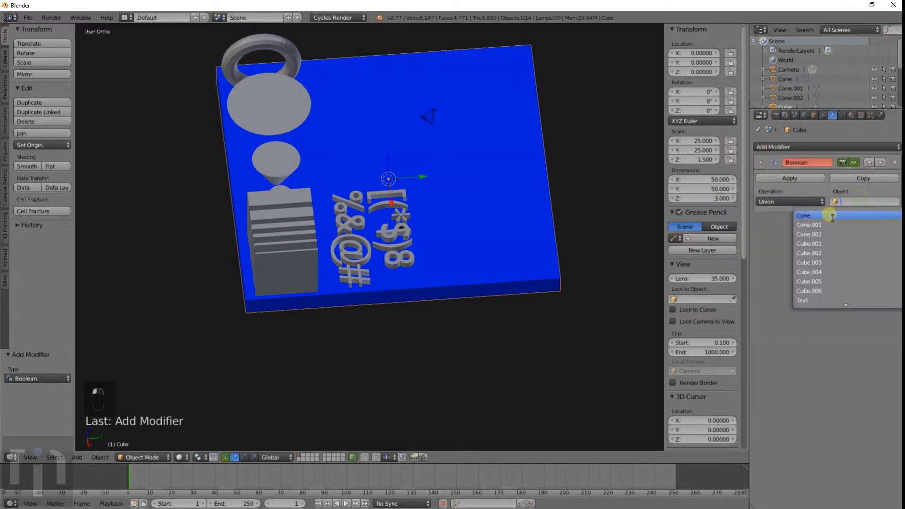
{"action": "left_click", "coordinate": [829, 244]}
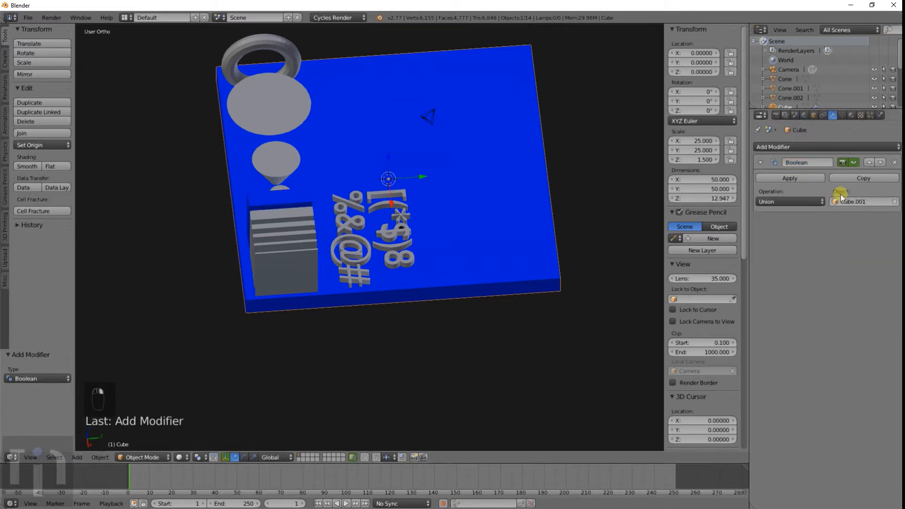
{"action": "left_click", "coordinate": [855, 206]}
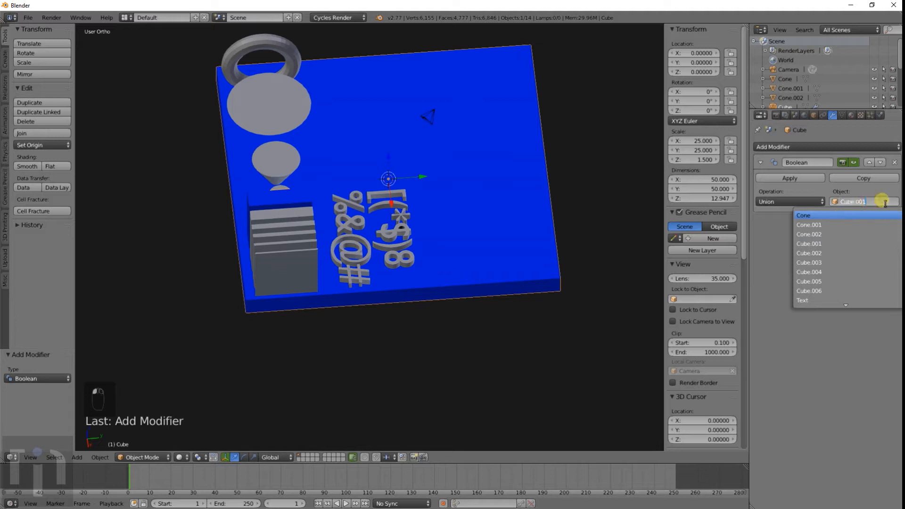
{"action": "left_click", "coordinate": [887, 194]}
{"action": "left_click", "coordinate": [894, 201]}
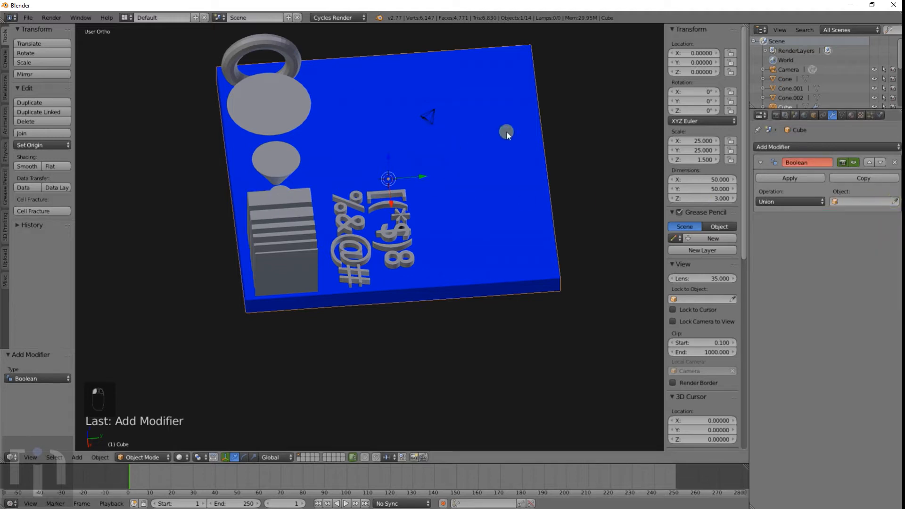
Step: Select the torus, the three cones, all the walls and the "%&@#" text, and join them into one object
{"action": "key", "text": "z"}
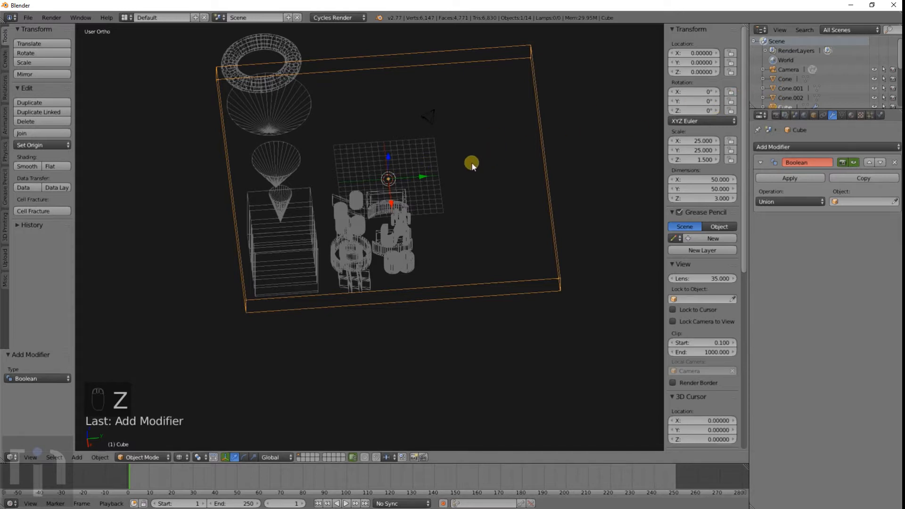
{"action": "key", "text": "z"}
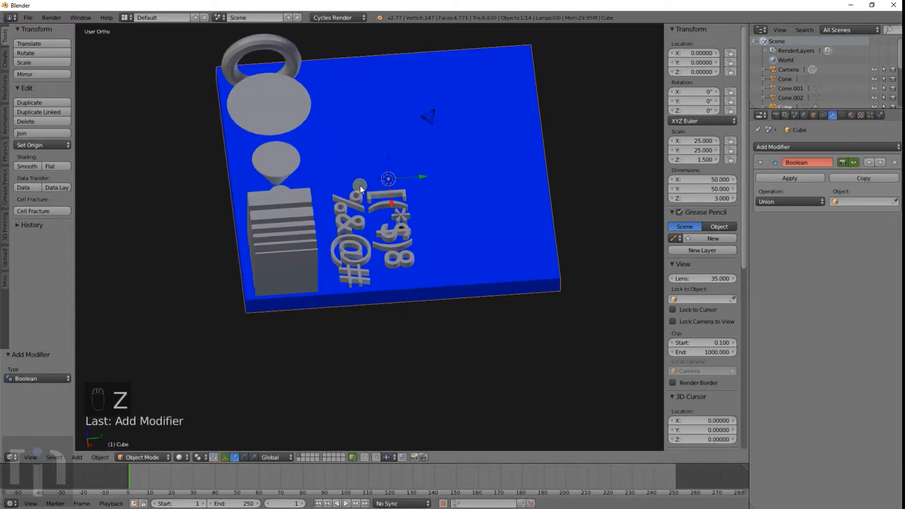
{"action": "right_click", "coordinate": [287, 200]}
{"action": "middle_click_drag", "start_coordinate": [303, 196], "coordinate": [368, 198]}
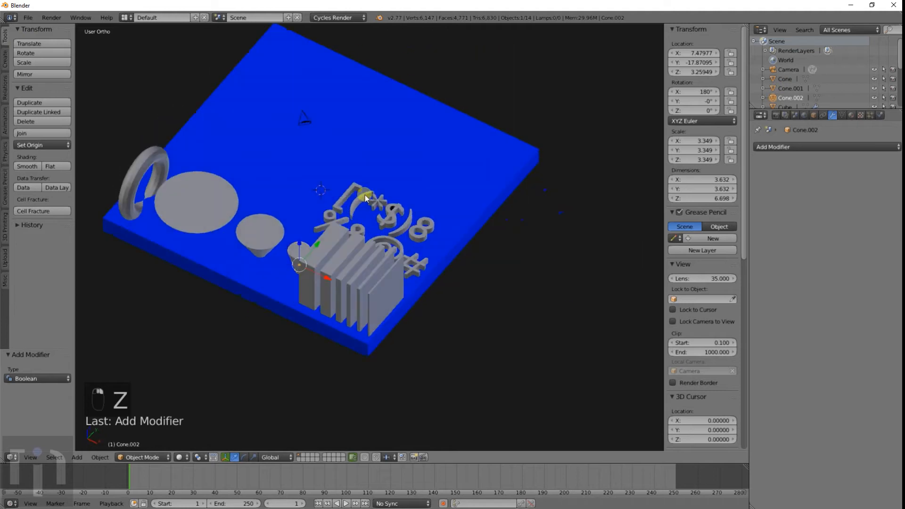
{"action": "key", "text": "z"}
{"action": "key", "text": "c"}
{"action": "left_click_drag", "start_coordinate": [383, 287], "coordinate": [226, 238]}
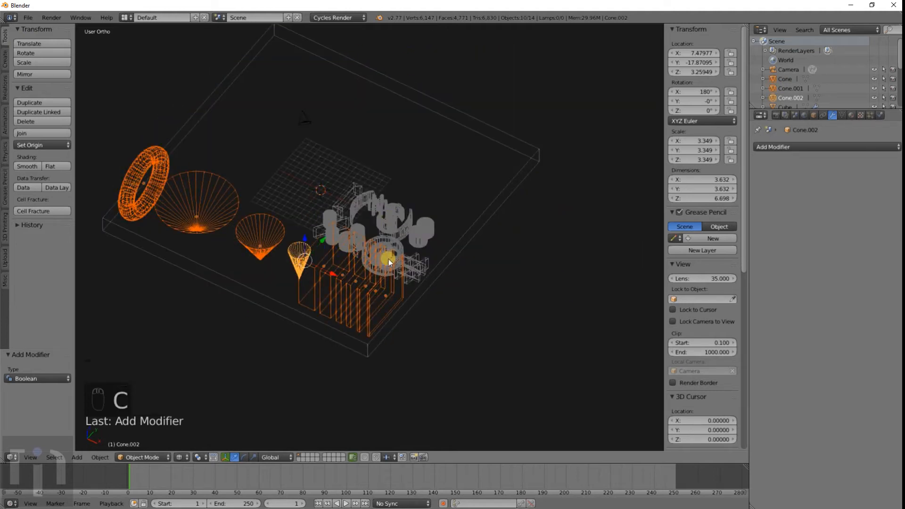
{"action": "middle_click_drag", "start_coordinate": [348, 238], "coordinate": [372, 251]}
{"action": "scroll", "coordinate": [335, 243], "scroll_direction": "up", "scroll_amount": 3}
{"action": "key", "text": "c"}
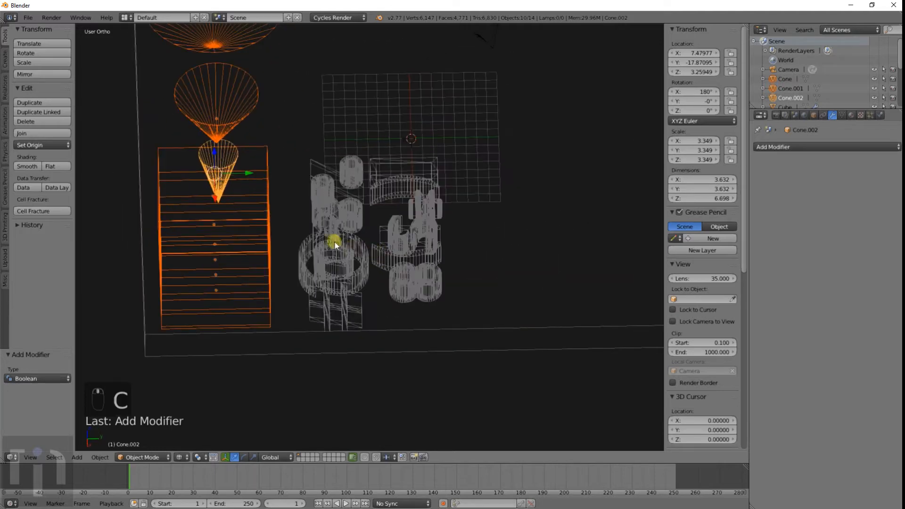
{"action": "left_click", "coordinate": [339, 173]}
{"action": "scroll", "coordinate": [344, 204], "scroll_direction": "down", "scroll_amount": 3}
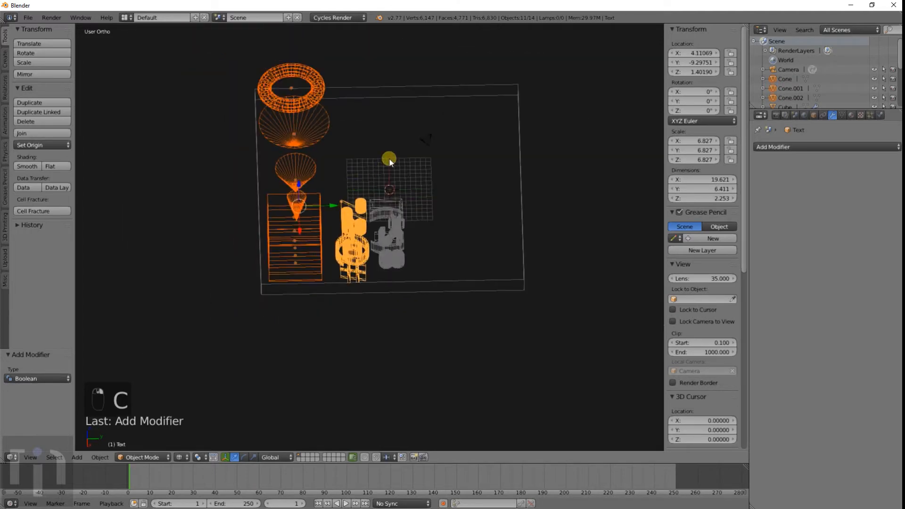
{"action": "key", "text": "ctrl+j"}
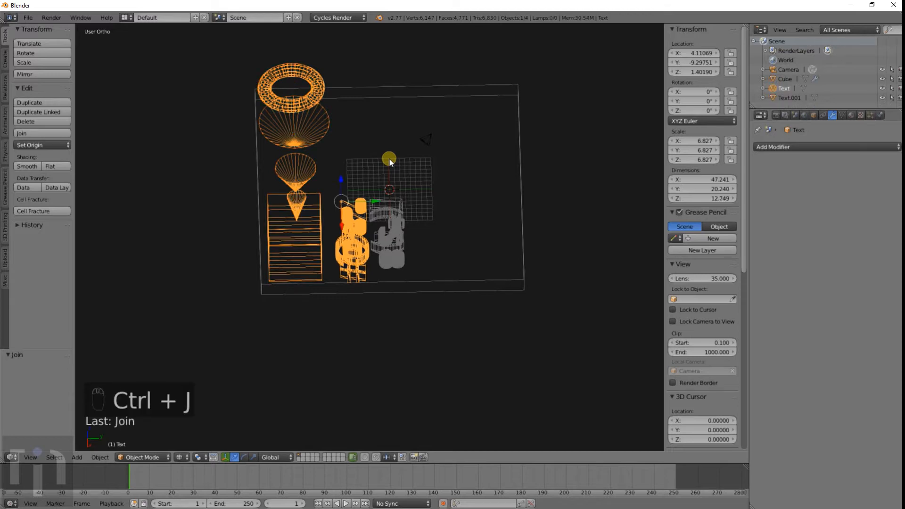
{"action": "key", "text": "z"}
Step: Set the joined Text object as the slab's Boolean union object and apply the modifier
{"action": "right_click", "coordinate": [469, 191]}
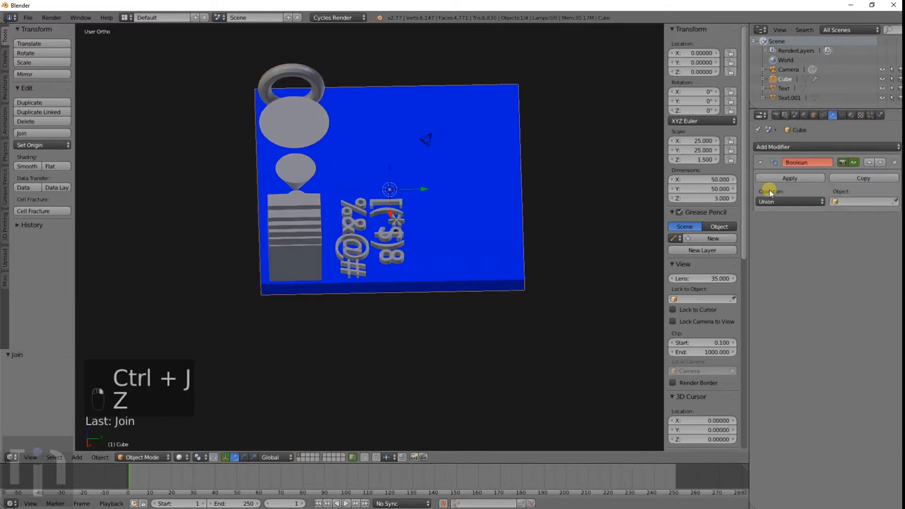
{"action": "right_click", "coordinate": [297, 217]}
{"action": "right_click", "coordinate": [347, 197]}
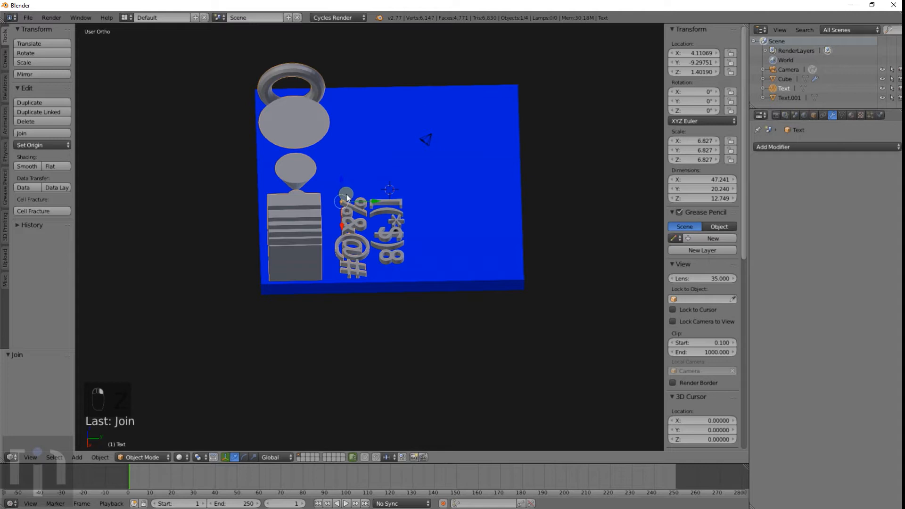
{"action": "right_click", "coordinate": [450, 190]}
{"action": "left_click", "coordinate": [849, 203]}
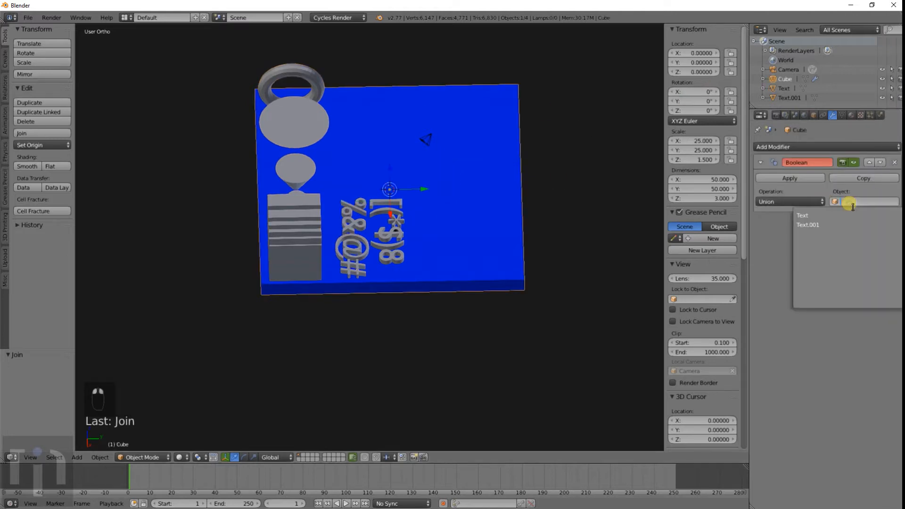
{"action": "left_click", "coordinate": [841, 216]}
{"action": "middle_click_drag", "start_coordinate": [380, 247], "coordinate": [347, 251]}
{"action": "key", "text": "z"}
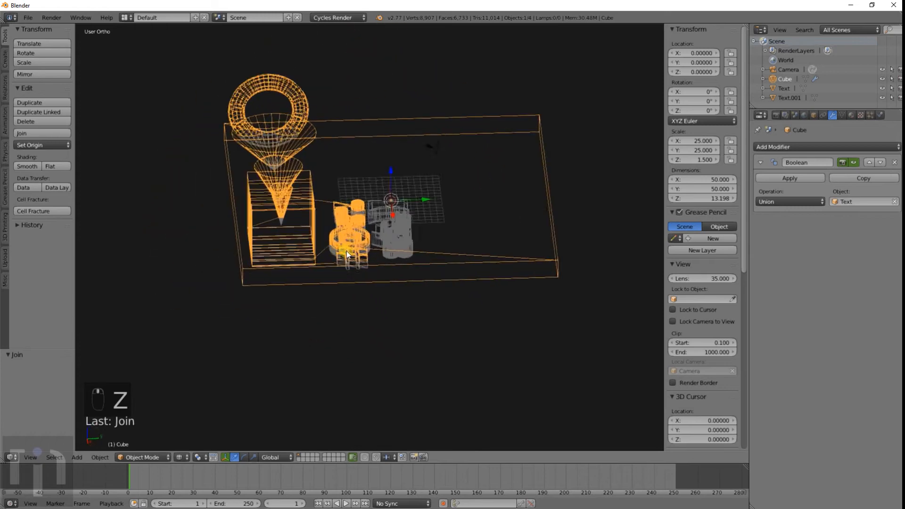
{"action": "scroll", "coordinate": [347, 251], "scroll_direction": "up", "scroll_amount": 4}
{"action": "left_click", "coordinate": [774, 177]}
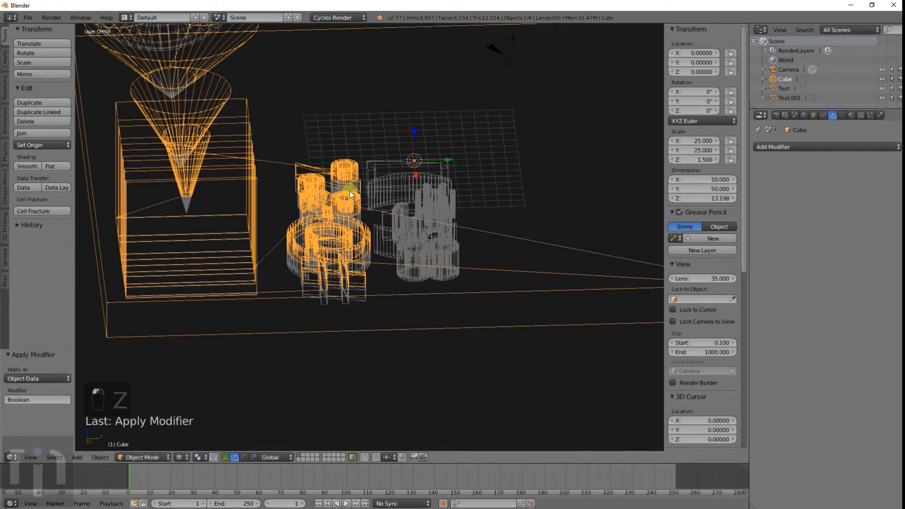
Step: Delete the leftover joined Text object that overlaps the merged slab
{"action": "key", "text": "z"}
{"action": "right_click", "coordinate": [330, 203]}
{"action": "key", "text": "x"}
{"action": "left_click", "coordinate": [331, 206]}
{"action": "scroll", "coordinate": [331, 205], "scroll_direction": "down", "scroll_amount": 4}
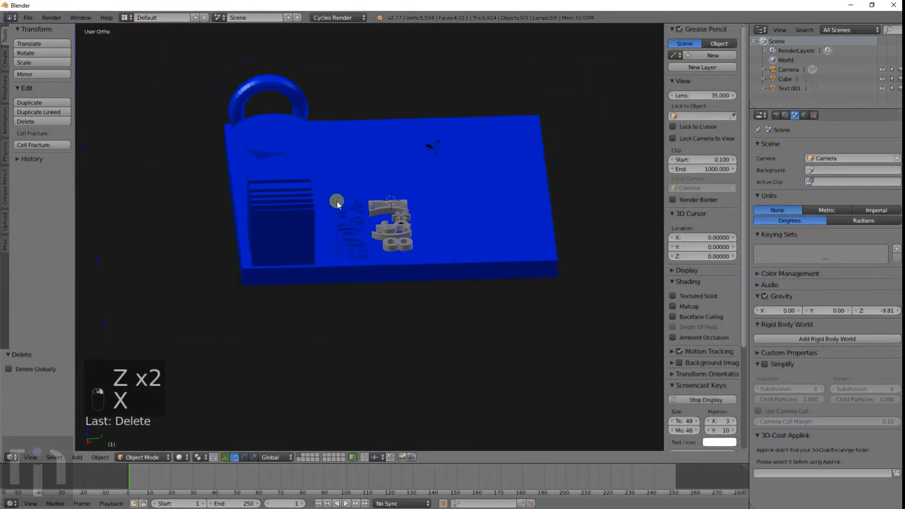
Step: Examine the merged slab and the separate "[(*$)8" text row up close
{"action": "middle_click_drag", "start_coordinate": [336, 200], "coordinate": [346, 239]}
{"action": "scroll", "coordinate": [384, 230], "scroll_direction": "up", "scroll_amount": 4}
{"action": "scroll", "coordinate": [385, 230], "scroll_direction": "down", "scroll_amount": 2}
{"action": "right_click", "coordinate": [477, 224]}
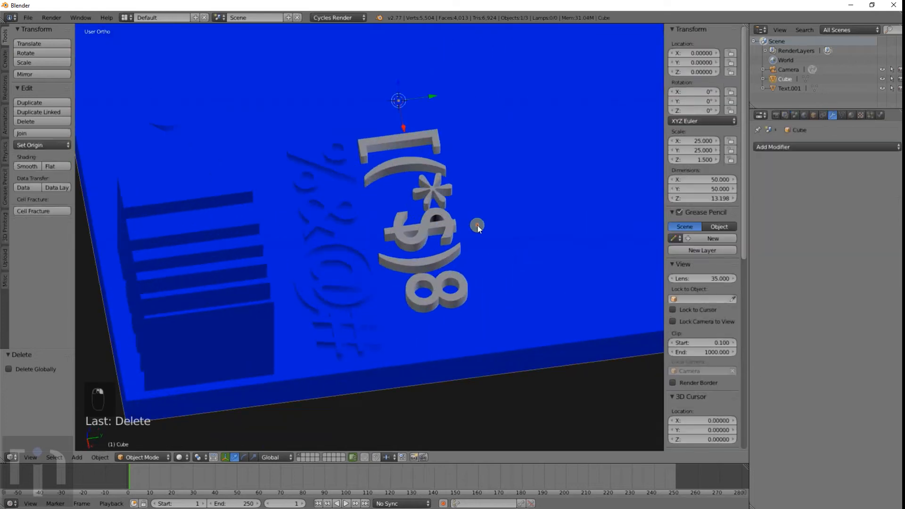
{"action": "middle_click_drag", "start_coordinate": [477, 224], "coordinate": [545, 202]}
{"action": "scroll", "coordinate": [409, 250], "scroll_direction": "up", "scroll_amount": 6}
{"action": "middle_click_drag", "start_coordinate": [409, 250], "coordinate": [420, 271]}
{"action": "scroll", "coordinate": [420, 271], "scroll_direction": "up", "scroll_amount": 5}
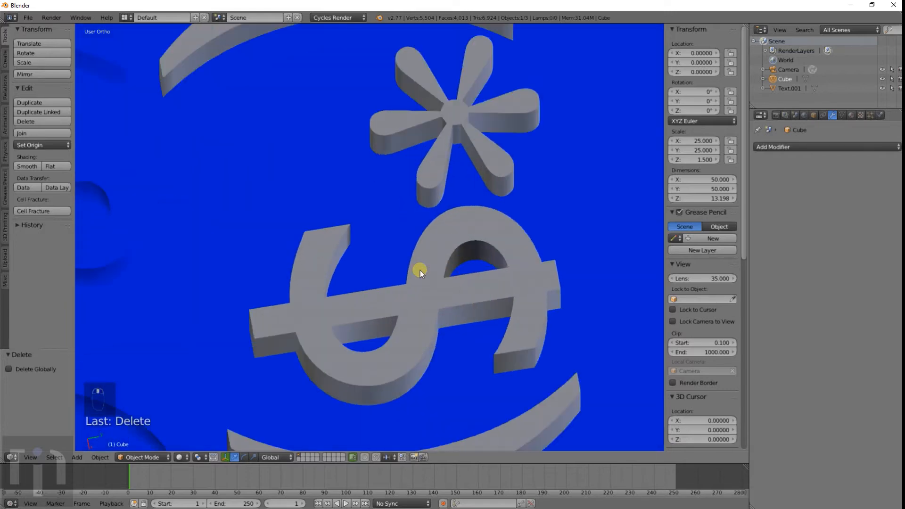
Step: Recalculate the normals of the whole "[(*$)8" text mesh to make them consistent
{"action": "right_click", "coordinate": [491, 241]}
{"action": "key", "text": "Tab"}
{"action": "scroll", "coordinate": [491, 240], "scroll_direction": "down", "scroll_amount": 2}
{"action": "key", "text": "a"}
{"action": "key", "text": "a"}
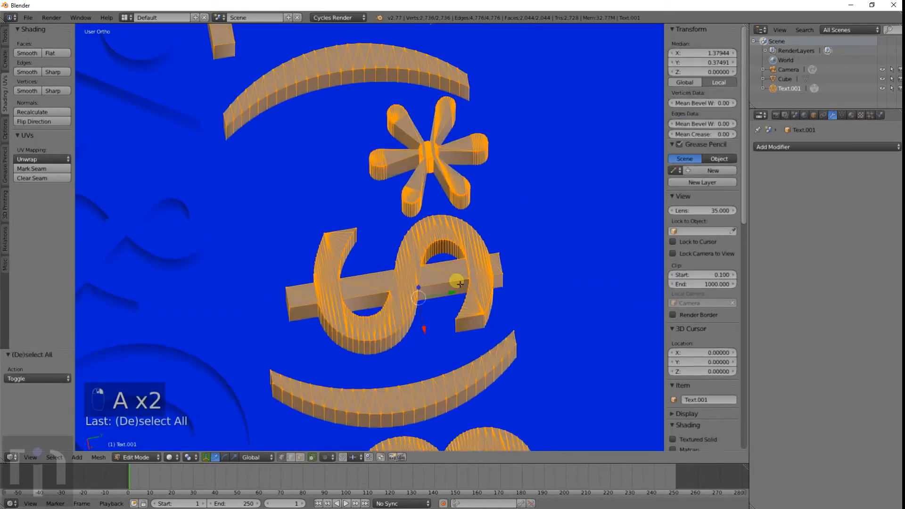
{"action": "key", "text": "a"}
{"action": "key", "text": "a"}
{"action": "key", "text": "a"}
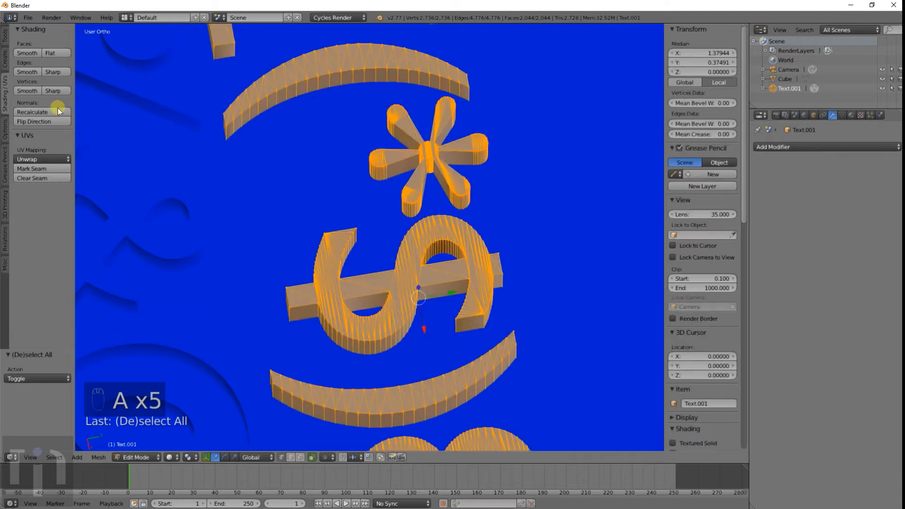
{"action": "left_click", "coordinate": [47, 113]}
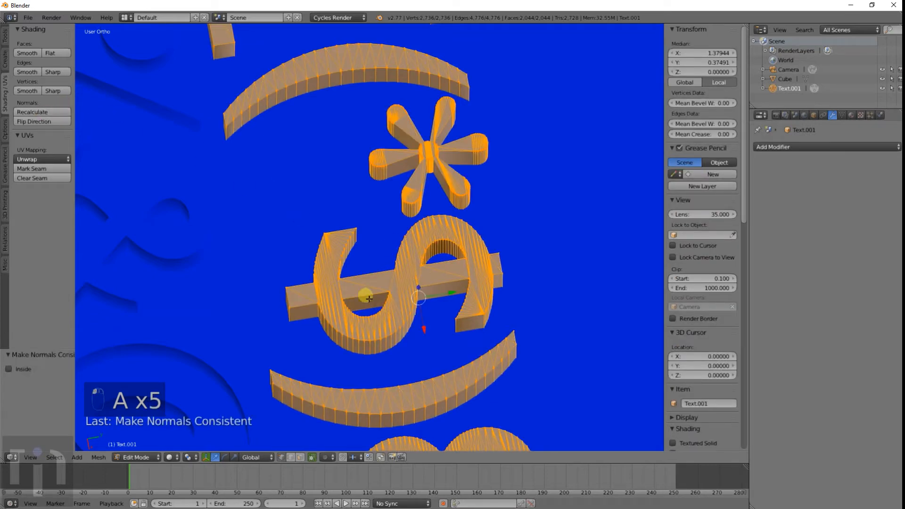
{"action": "key", "text": "Tab"}
Step: Add a Boolean modifier to the slab and set its operation to Difference
{"action": "middle_click_drag", "start_coordinate": [378, 295], "coordinate": [468, 289]}
{"action": "scroll", "coordinate": [468, 290], "scroll_direction": "down", "scroll_amount": 2}
{"action": "right_click", "coordinate": [480, 281]}
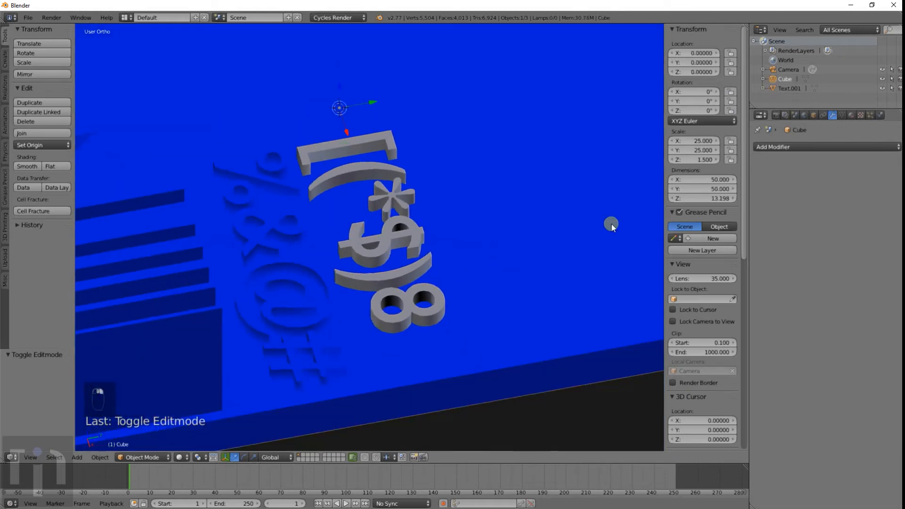
{"action": "left_click", "coordinate": [820, 147]}
{"action": "left_click", "coordinate": [699, 189]}
{"action": "left_click", "coordinate": [778, 201]}
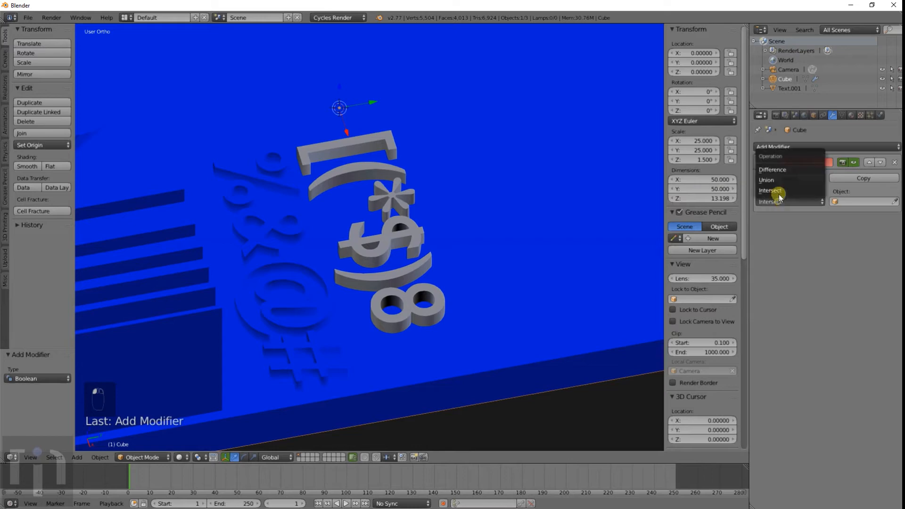
{"action": "left_click", "coordinate": [781, 171]}
Step: Set Text.001 as the slab's Boolean difference object and apply the modifier
{"action": "left_click", "coordinate": [849, 202]}
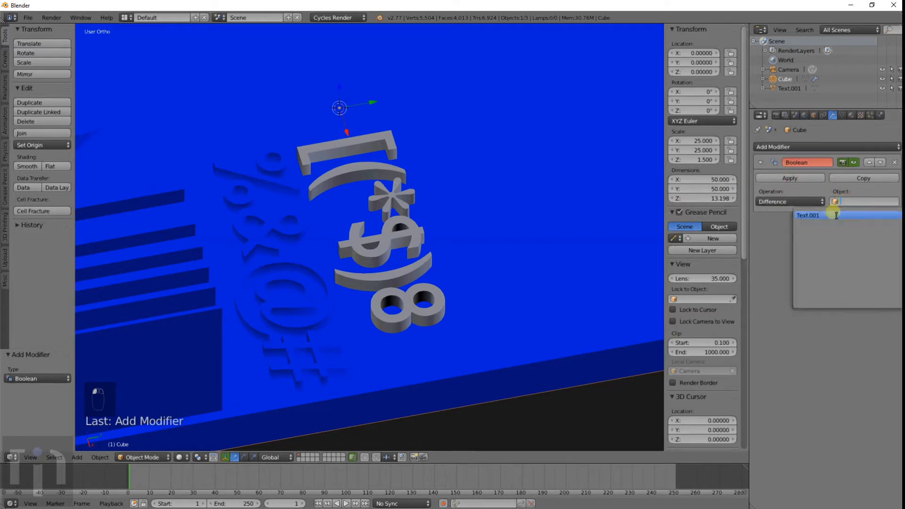
{"action": "left_click", "coordinate": [832, 213]}
{"action": "key", "text": "z"}
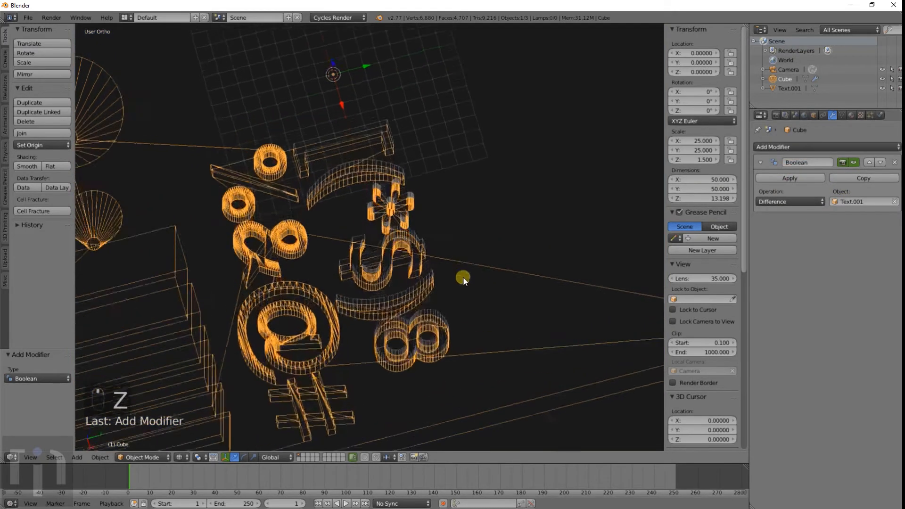
{"action": "middle_click_drag", "start_coordinate": [462, 279], "coordinate": [427, 221]}
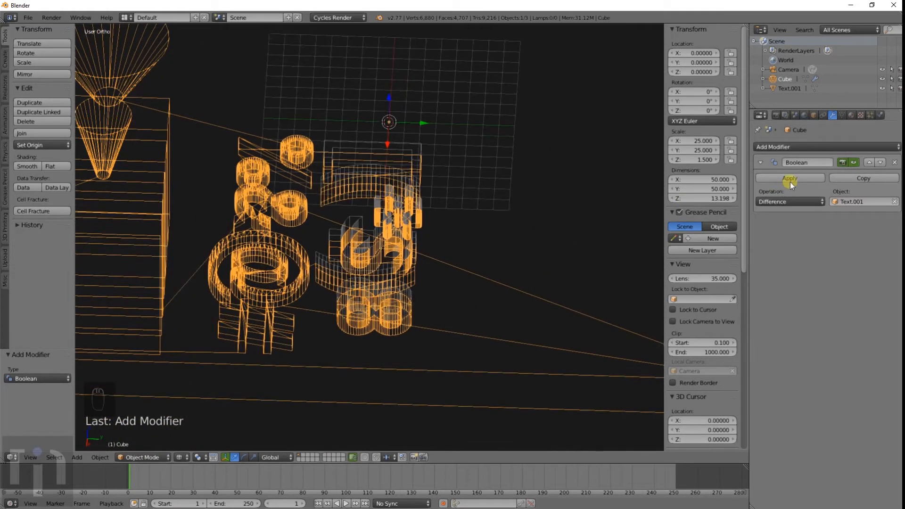
{"action": "key", "text": "z"}
Step: Delete the "[(*$)8" text object from the slab and inspect the area it was subtracted from
{"action": "right_click", "coordinate": [402, 221]}
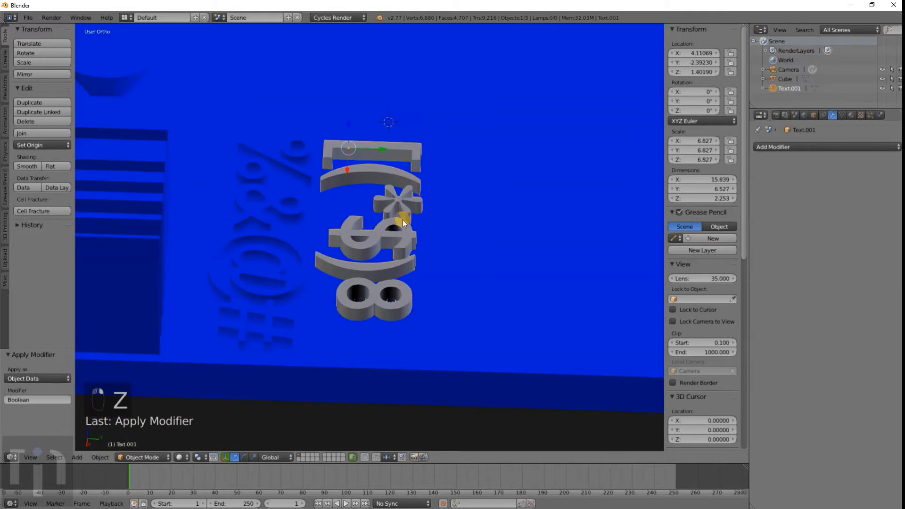
{"action": "key", "text": "x"}
{"action": "left_click", "coordinate": [402, 221]}
{"action": "mouse_move", "coordinate": [402, 222]}
{"action": "middle_mouse_down"}
{"action": "mouse_move", "coordinate": [454, 307]}
{"action": "mouse_move", "coordinate": [549, 275]}
{"action": "mouse_move", "coordinate": [615, 228]}
{"action": "mouse_move", "coordinate": [579, 273]}
{"action": "mouse_move", "coordinate": [466, 287]}
{"action": "mouse_move", "coordinate": [420, 265]}
{"action": "mouse_move", "coordinate": [461, 305]}
{"action": "mouse_move", "coordinate": [539, 261]}
{"action": "mouse_move", "coordinate": [580, 284]}
{"action": "mouse_move", "coordinate": [617, 269]}
{"action": "mouse_move", "coordinate": [637, 228]}
{"action": "mouse_move", "coordinate": [154, 245]}
{"action": "mouse_move", "coordinate": [323, 348]}
{"action": "mouse_move", "coordinate": [334, 309]}
{"action": "mouse_move", "coordinate": [401, 274]}
{"action": "middle_mouse_up"}
{"action": "scroll", "coordinate": [421, 265], "scroll_direction": "up", "scroll_amount": 3}
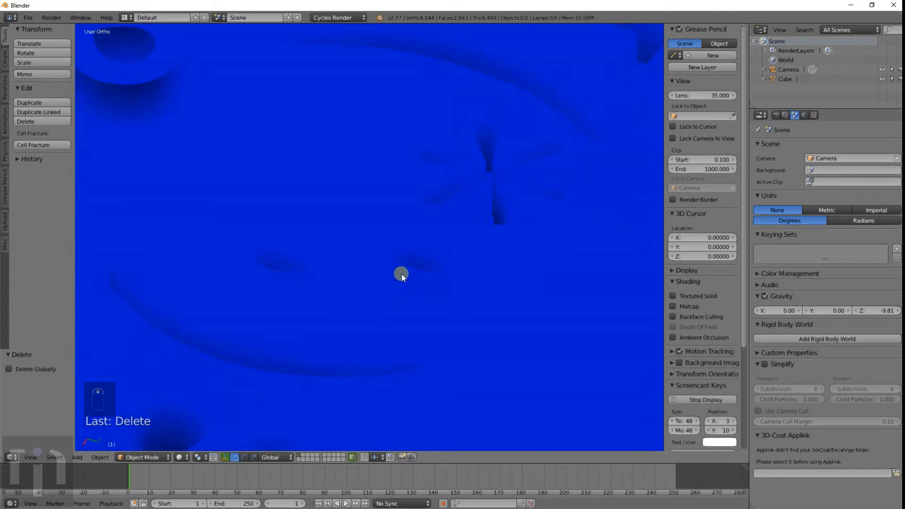
{"action": "key", "text": "KP_5"}
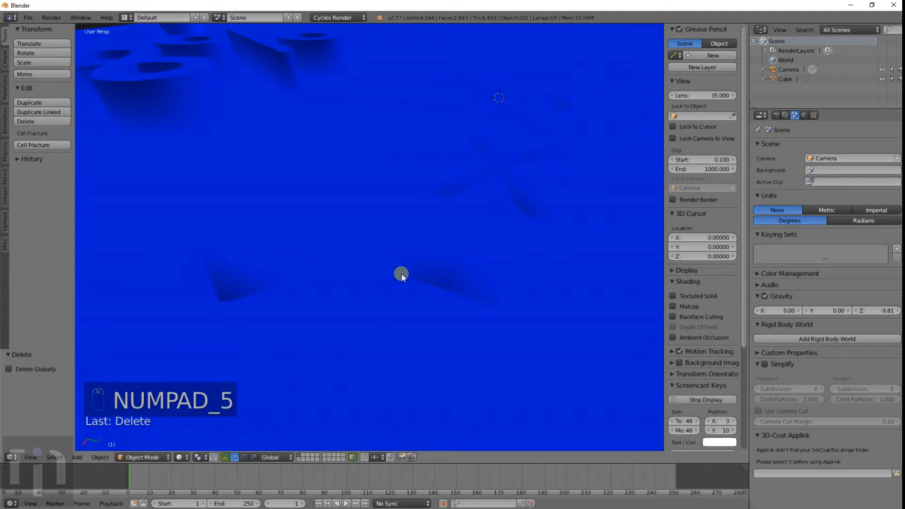
{"action": "scroll", "coordinate": [400, 273], "scroll_direction": "down", "scroll_amount": 2}
{"action": "middle_click_drag", "start_coordinate": [370, 281], "coordinate": [384, 256]}
{"action": "scroll", "coordinate": [392, 216], "scroll_direction": "down", "scroll_amount": 1}
Step: Undo the text deletion, the applied Boolean difference and the choice of its object
{"action": "key", "text": "ctrl+z"}
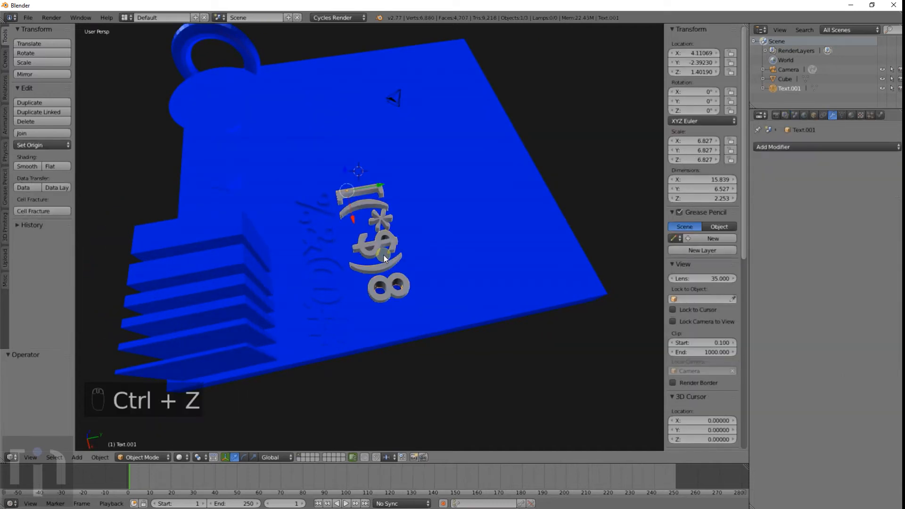
{"action": "key", "text": "ctrl+z"}
{"action": "key", "text": "ctrl+z"}
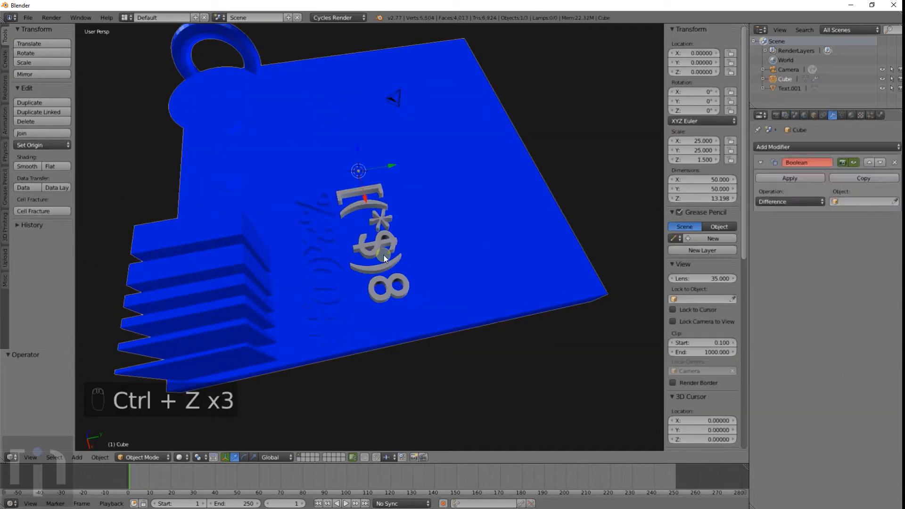
Step: Delete the separate "[(*$)8" text row from the slab
{"action": "scroll", "coordinate": [385, 249], "scroll_direction": "up", "scroll_amount": 5}
{"action": "key", "text": "x"}
{"action": "left_click", "coordinate": [391, 244]}
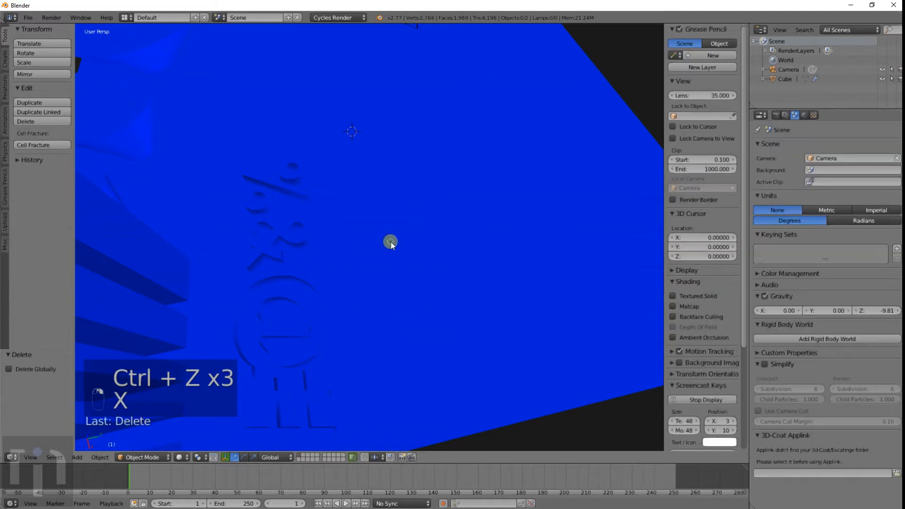
{"action": "scroll", "coordinate": [387, 247], "scroll_direction": "down", "scroll_amount": 6}
{"action": "middle_click_drag", "start_coordinate": [371, 243], "coordinate": [307, 251]}
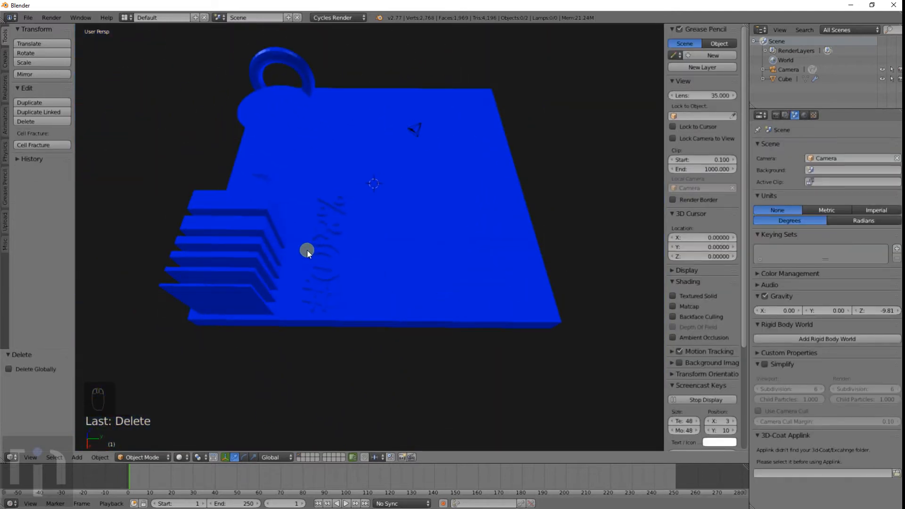
{"action": "scroll", "coordinate": [341, 241], "scroll_direction": "down", "scroll_amount": 2}
{"action": "scroll", "coordinate": [344, 232], "scroll_direction": "up", "scroll_amount": 6}
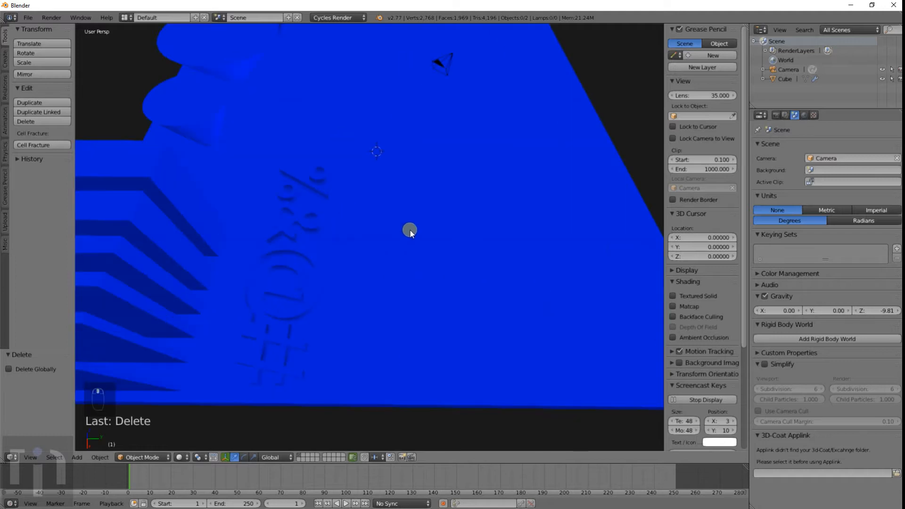
{"action": "scroll", "coordinate": [404, 227], "scroll_direction": "down", "scroll_amount": 3}
Step: Add an ico sphere at the origin and scale it up by about 6.9
{"action": "key", "text": "shift+a"}
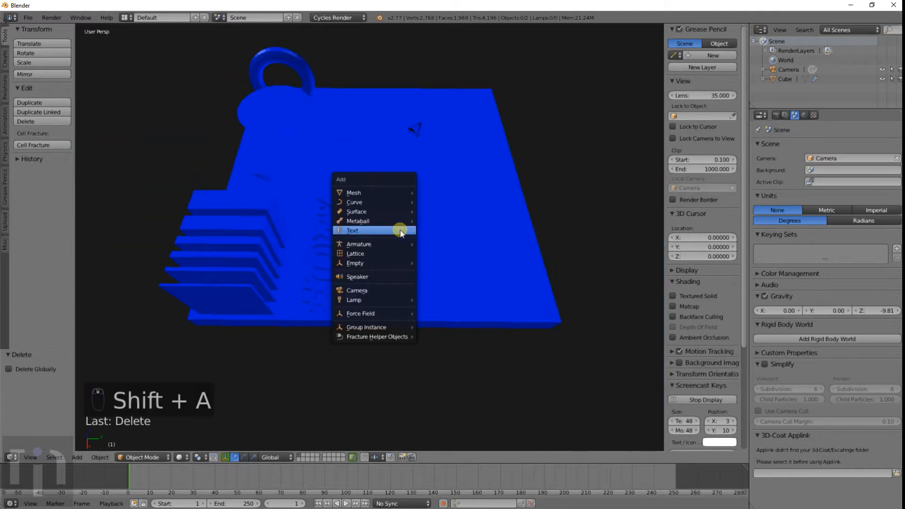
{"action": "mouse_move", "coordinate": [372, 194]}
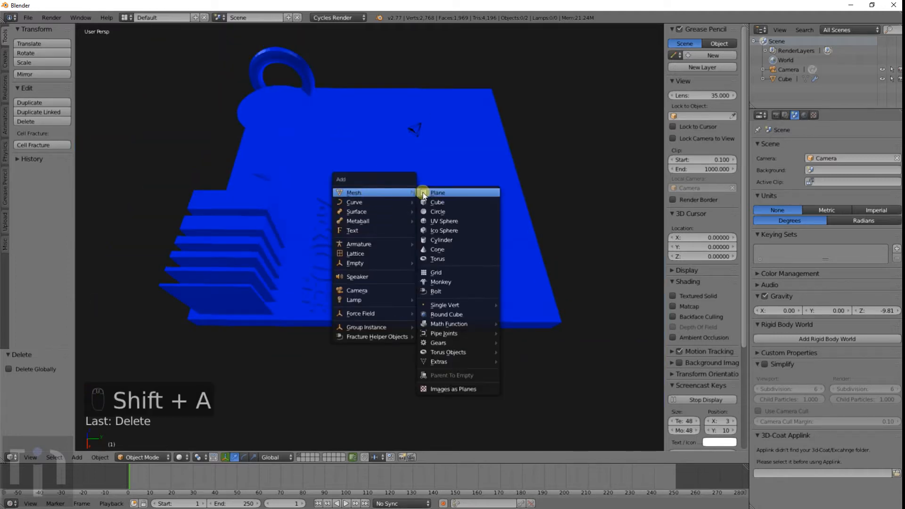
{"action": "left_click", "coordinate": [445, 231]}
{"action": "scroll", "coordinate": [354, 209], "scroll_direction": "up", "scroll_amount": 3}
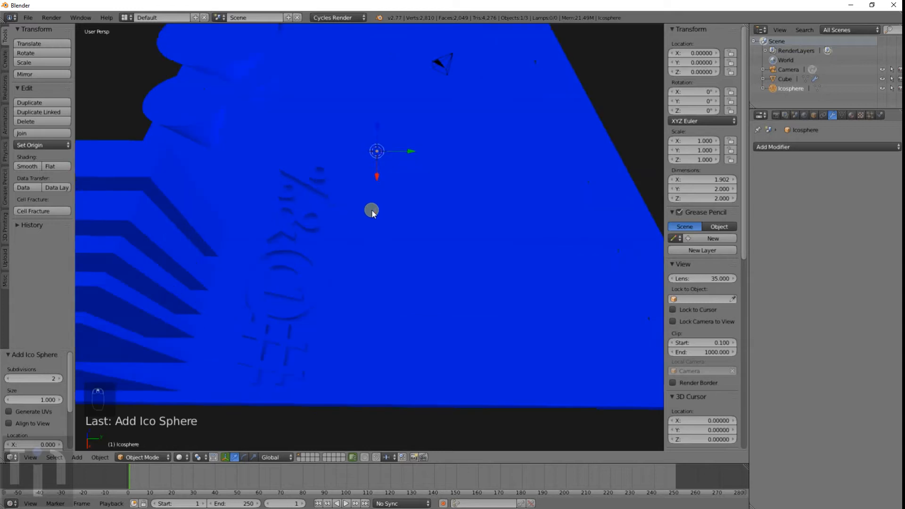
{"action": "key", "text": "s"}
{"action": "left_click", "coordinate": [53, 72]}
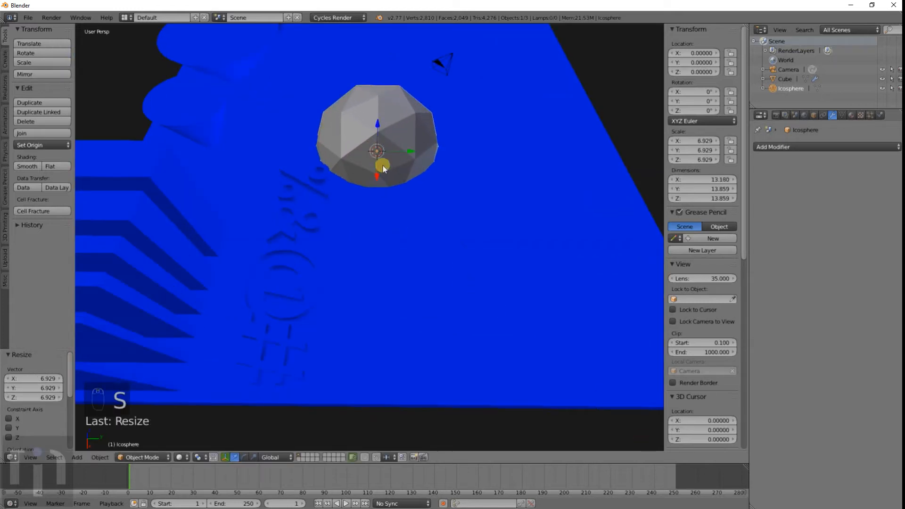
Step: In the front view, raise the ico sphere above the slab to about X -1.5, Z 5.5
{"action": "key", "text": "KP_1"}
{"action": "key", "text": "KP_5"}
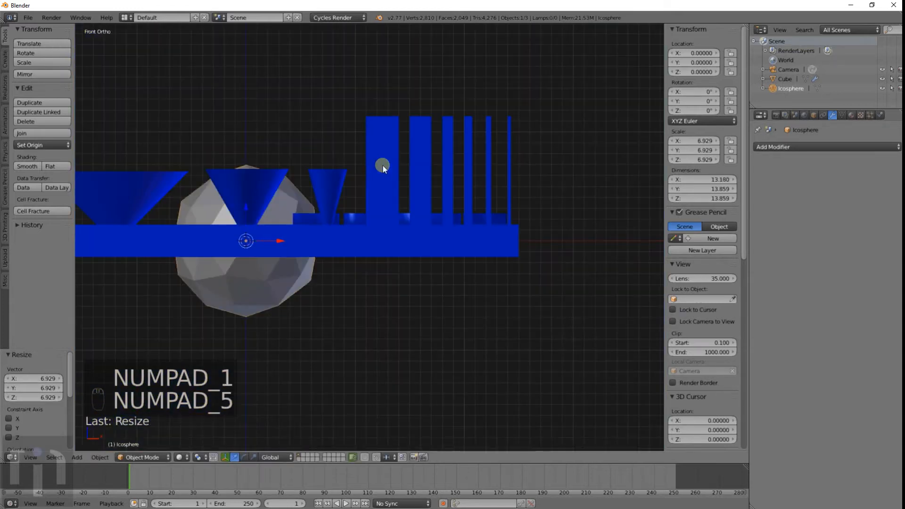
{"action": "middle_click_drag", "start_coordinate": [383, 167], "coordinate": [470, 179], "text": "shift"}
{"action": "scroll", "coordinate": [479, 229], "scroll_direction": "up", "scroll_amount": 4}
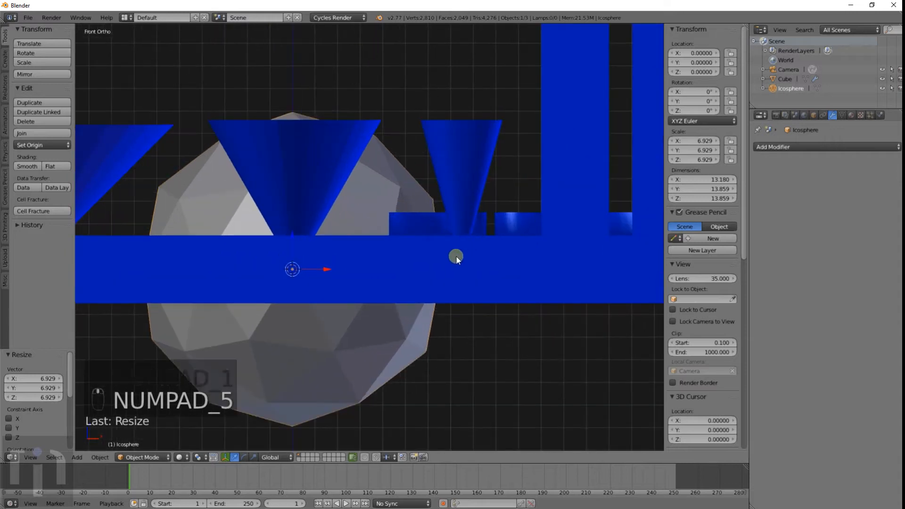
{"action": "key", "text": "g"}
{"action": "left_click", "coordinate": [419, 137]}
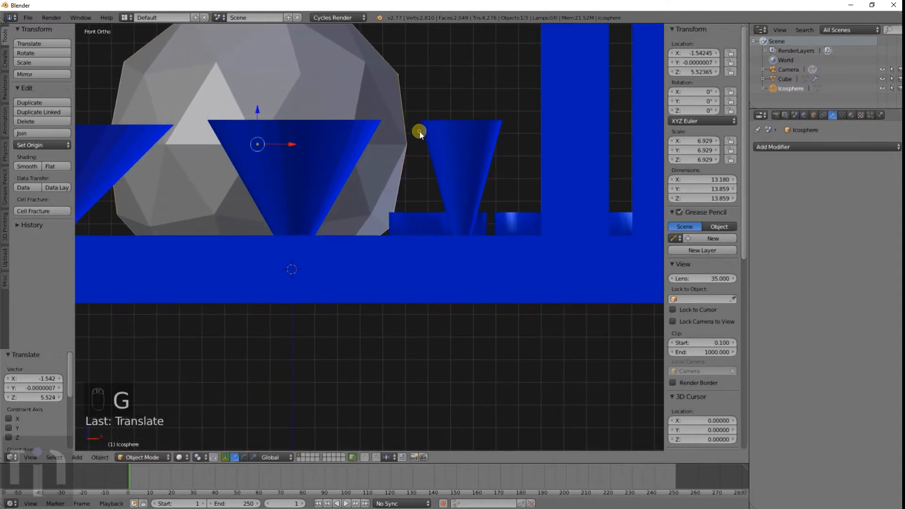
{"action": "middle_click_drag", "start_coordinate": [420, 137], "coordinate": [314, 208]}
{"action": "scroll", "coordinate": [315, 205], "scroll_direction": "down", "scroll_amount": 5}
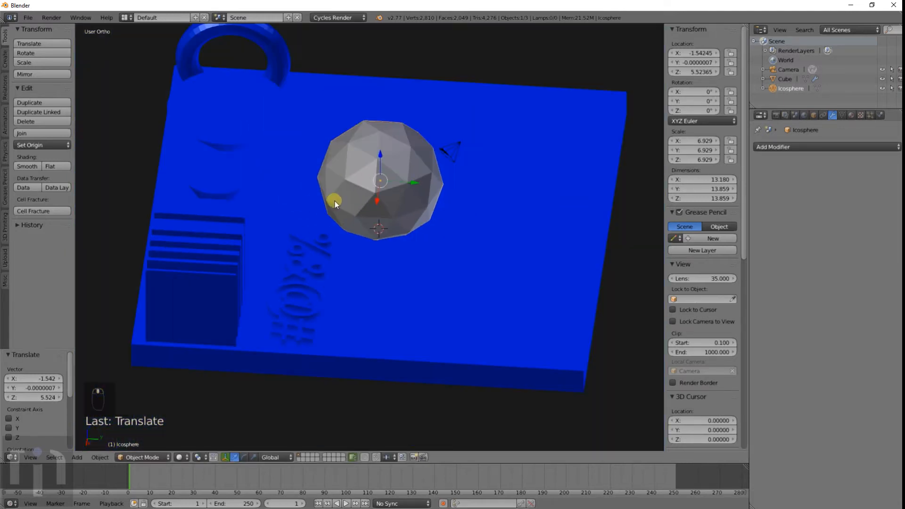
Step: Scale the ico sphere down to about 3.55 and move it along Y to about -6.5
{"action": "key", "text": "s"}
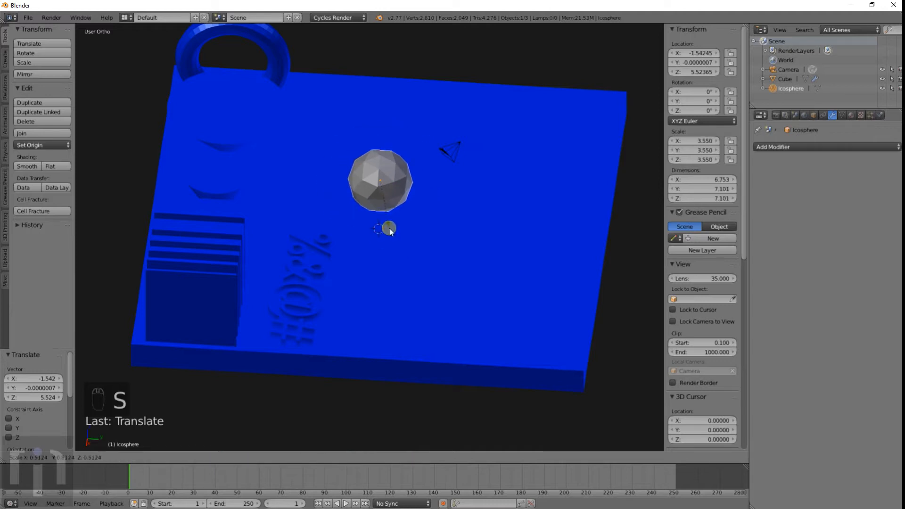
{"action": "left_click", "coordinate": [391, 226]}
{"action": "key", "text": "g"}
{"action": "key", "text": "y"}
{"action": "left_click", "coordinate": [390, 232]}
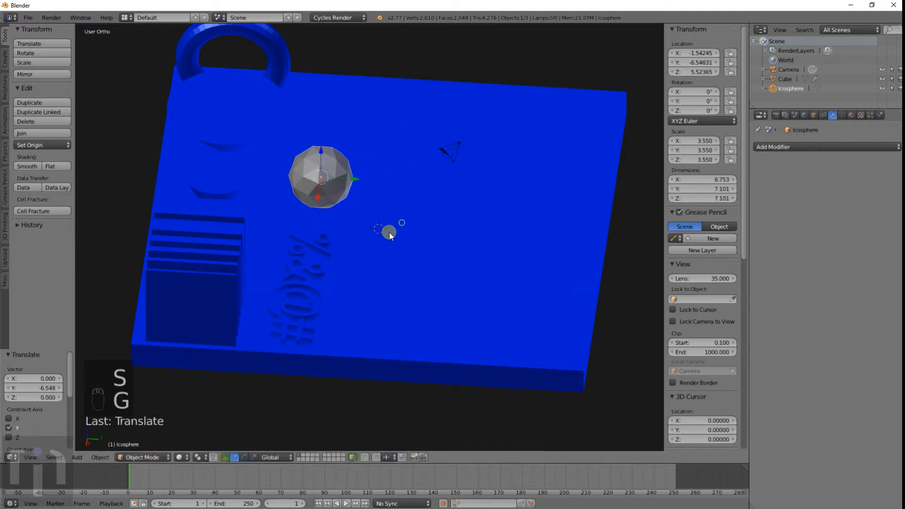
Step: Move the ico sphere along X to about -20.4, next to the torus
{"action": "middle_click_drag", "start_coordinate": [390, 232], "coordinate": [315, 231]}
{"action": "key", "text": "g"}
{"action": "key", "text": "x"}
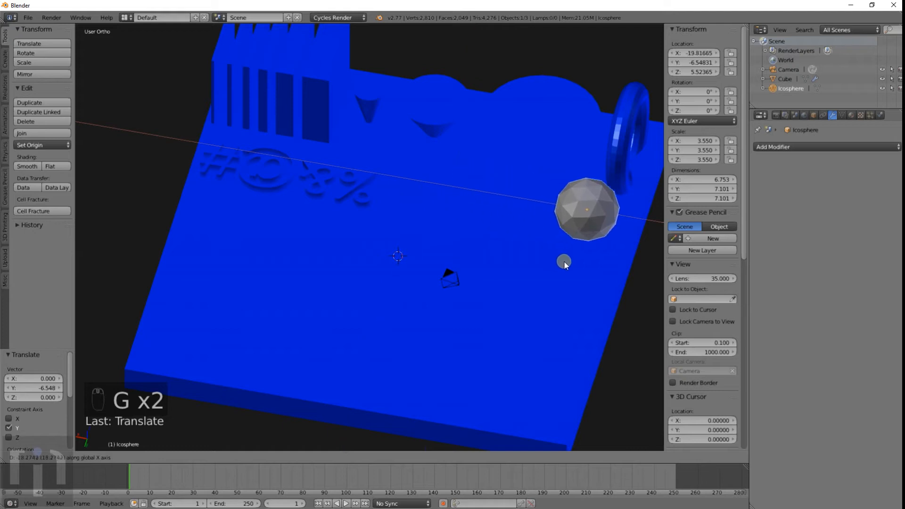
{"action": "left_click", "coordinate": [567, 261]}
Step: Lower the ico sphere along Z to about 2.5 so that it sinks partly into the slab
{"action": "middle_click_drag", "start_coordinate": [599, 272], "coordinate": [429, 232]}
{"action": "key", "text": "KP_1"}
{"action": "key", "text": "KP_3"}
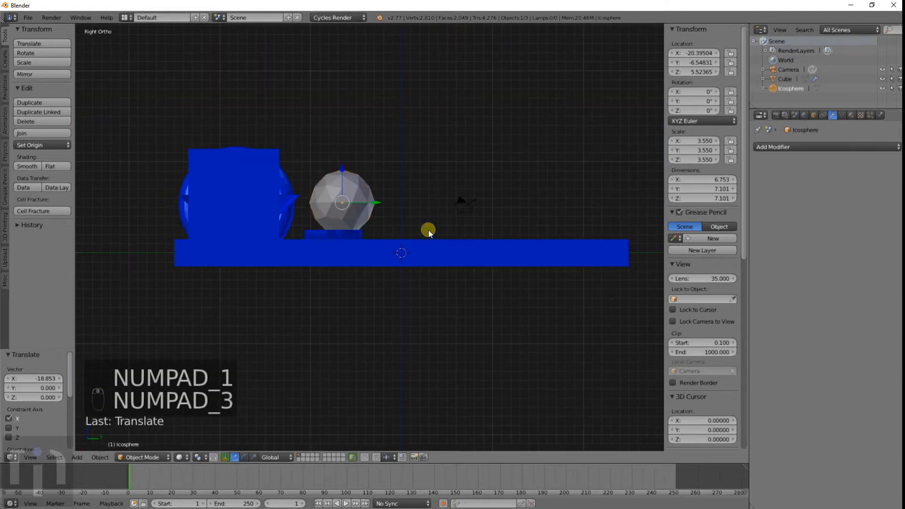
{"action": "key", "text": "z"}
{"action": "key", "text": "KP_1"}
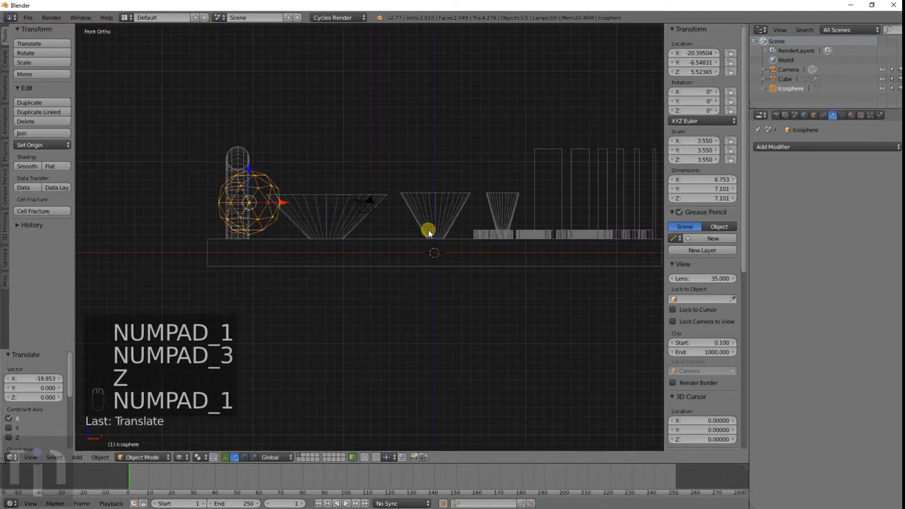
{"action": "key", "text": "KP_3"}
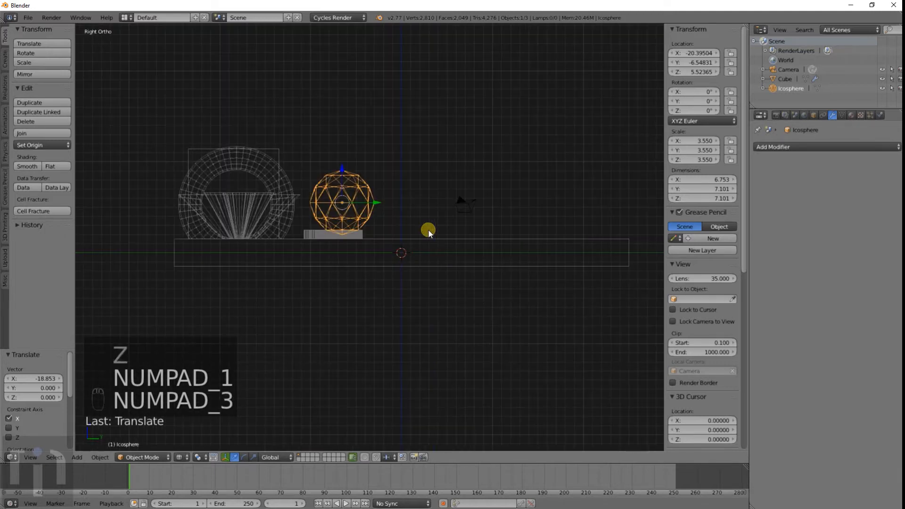
{"action": "scroll", "coordinate": [414, 230], "scroll_direction": "up", "scroll_amount": 5}
{"action": "middle_click_drag", "start_coordinate": [350, 211], "coordinate": [418, 182], "text": "shift"}
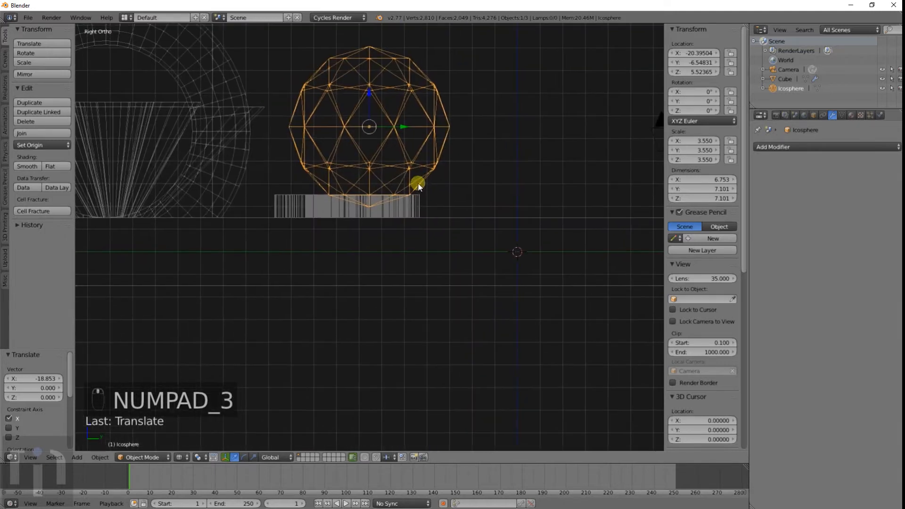
{"action": "key", "text": "g"}
{"action": "key", "text": "z"}
{"action": "left_click", "coordinate": [415, 253]}
{"action": "scroll", "coordinate": [445, 239], "scroll_direction": "down", "scroll_amount": 4}
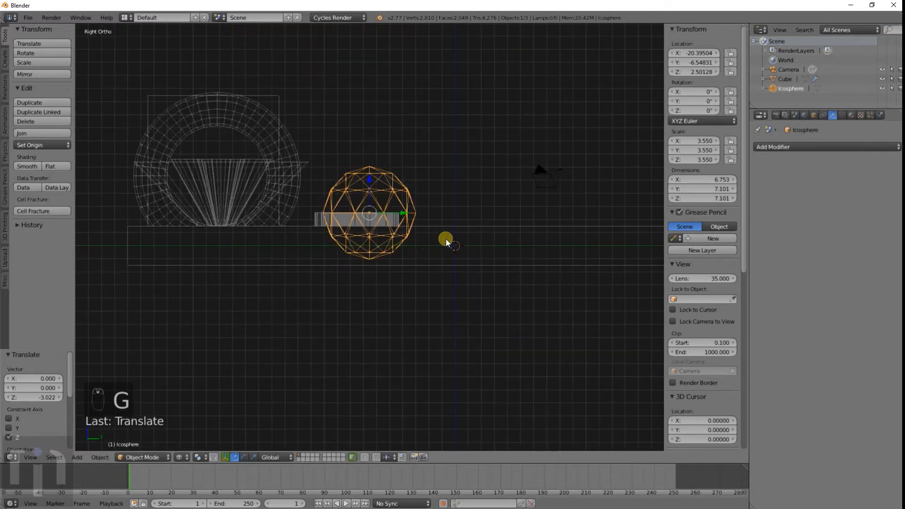
Step: Duplicate the ico sphere and place the copy beside it along the Y axis
{"action": "middle_click_drag", "start_coordinate": [446, 239], "coordinate": [361, 252], "text": "shift"}
{"action": "key", "text": "shift+d"}
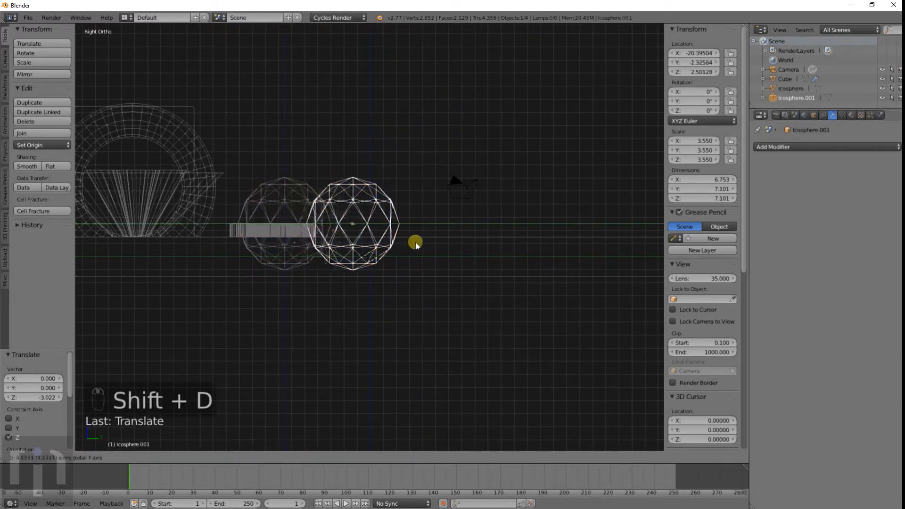
{"action": "left_click", "coordinate": [446, 245]}
Step: Apply Subdivide Smooth to the whole mesh of the second ico sphere and return to Object Mode
{"action": "key", "text": "Tab"}
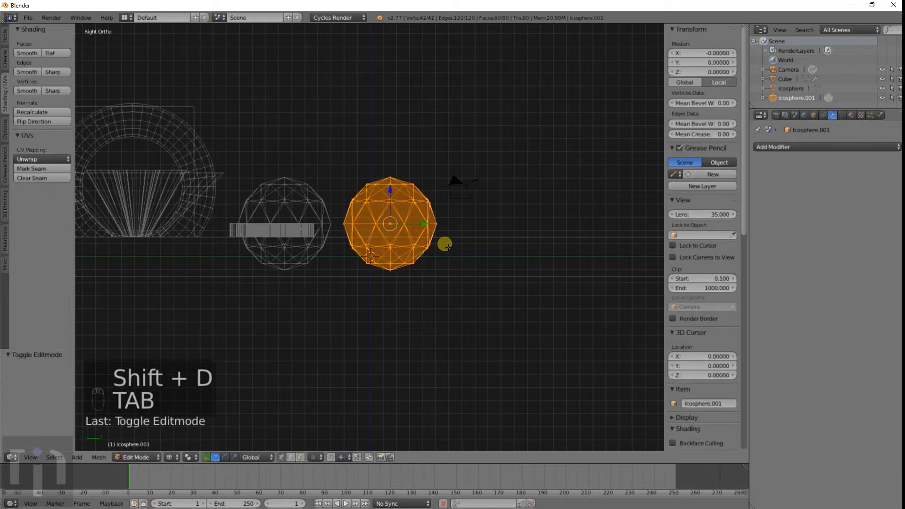
{"action": "key", "text": "w"}
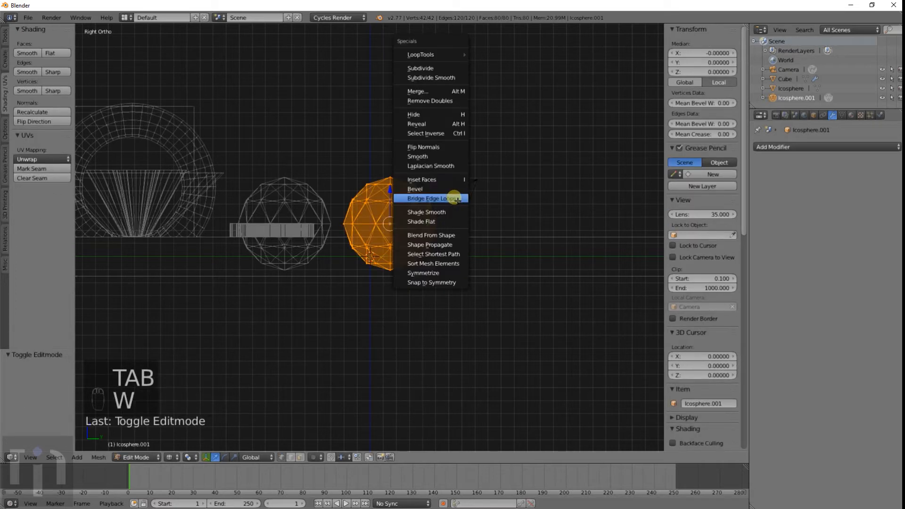
{"action": "left_click", "coordinate": [456, 79]}
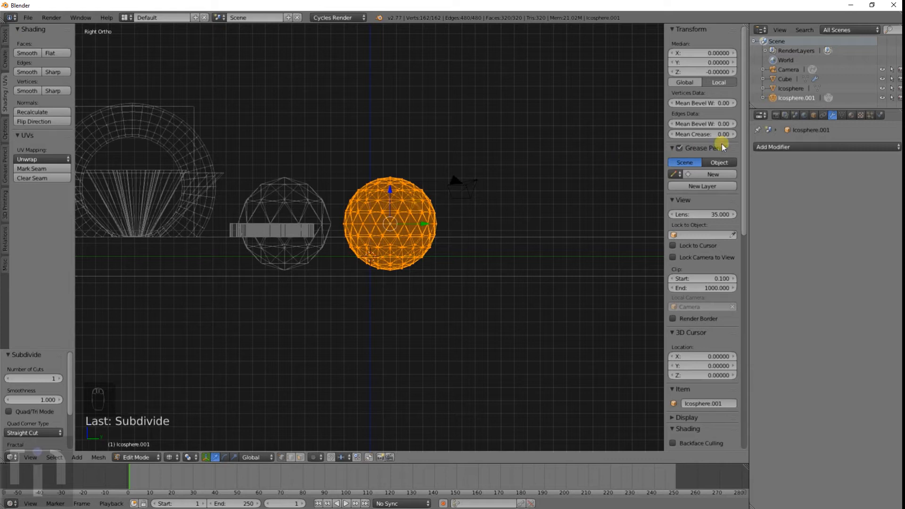
{"action": "key", "text": "Tab"}
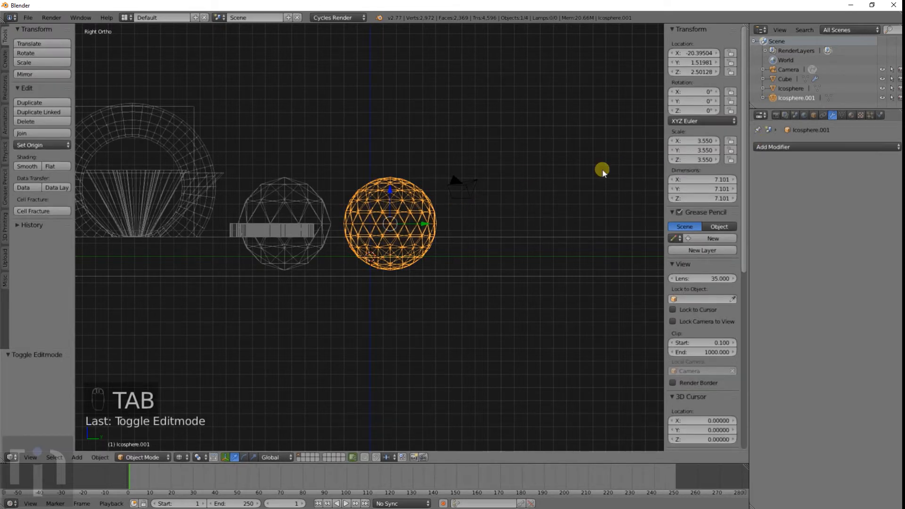
{"action": "left_click", "coordinate": [773, 148]}
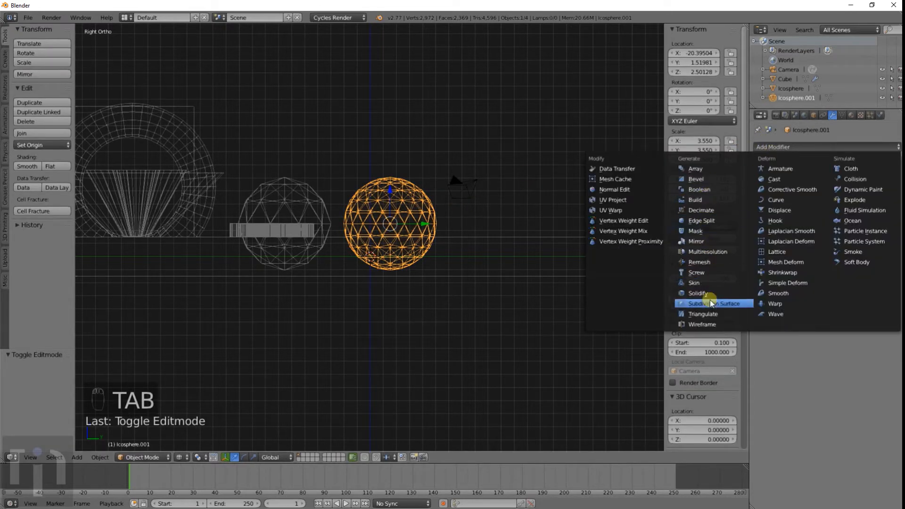
{"action": "scroll", "coordinate": [439, 225], "scroll_direction": "up", "scroll_amount": 4}
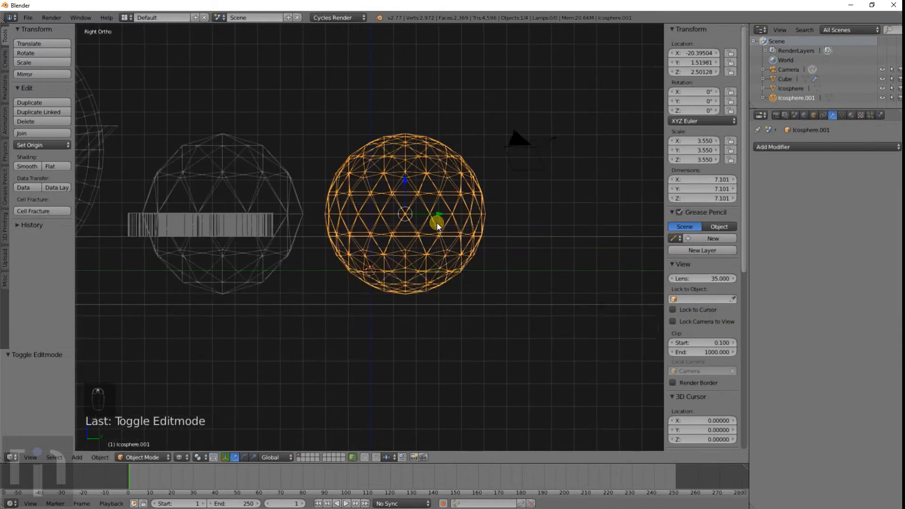
Step: Duplicate the second ico sphere and place the copy beside it along the Y axis at about 9.5
{"action": "scroll", "coordinate": [492, 215], "scroll_direction": "down", "scroll_amount": 3}
{"action": "key", "text": "shift+d"}
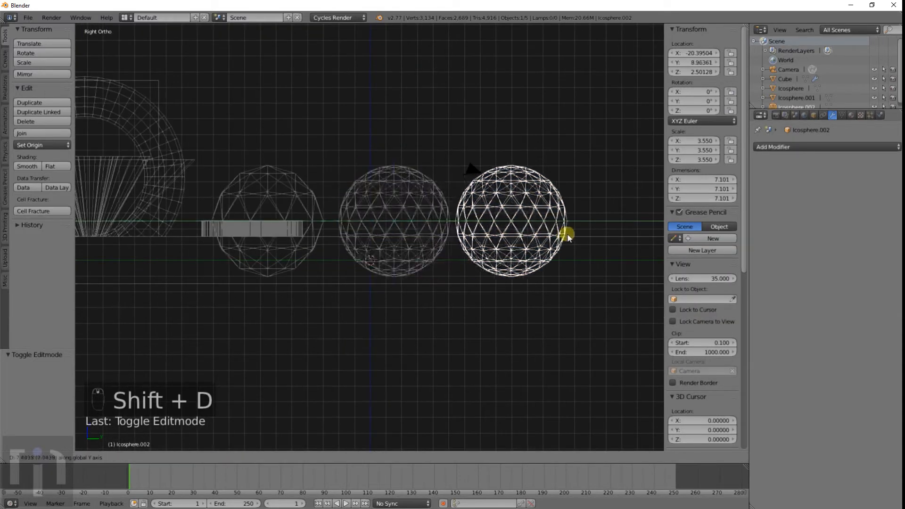
{"action": "left_click", "coordinate": [572, 234]}
Step: Apply Subdivide Smooth to the whole mesh of the third ico sphere and return to Object Mode
{"action": "middle_click_drag", "start_coordinate": [587, 250], "coordinate": [502, 260], "text": "shift"}
{"action": "key", "text": "Tab"}
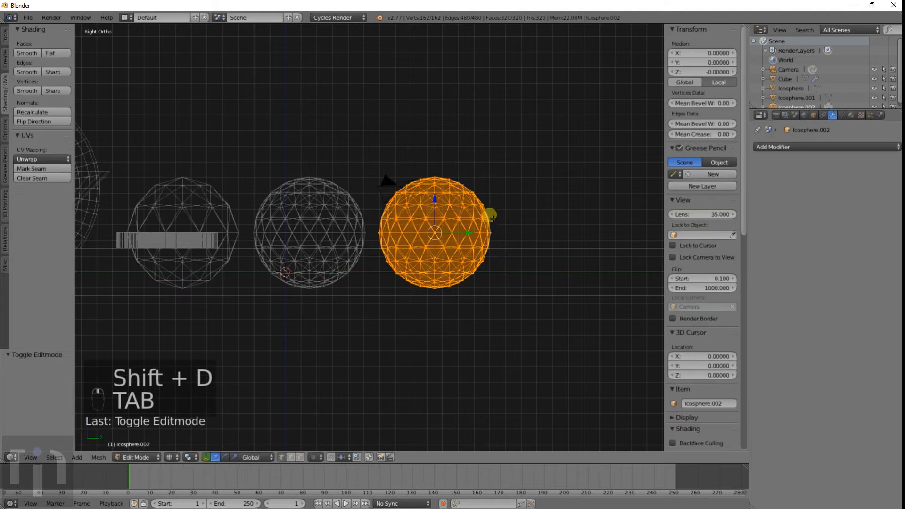
{"action": "key", "text": "w"}
{"action": "left_click", "coordinate": [490, 217]}
{"action": "key", "text": "Tab"}
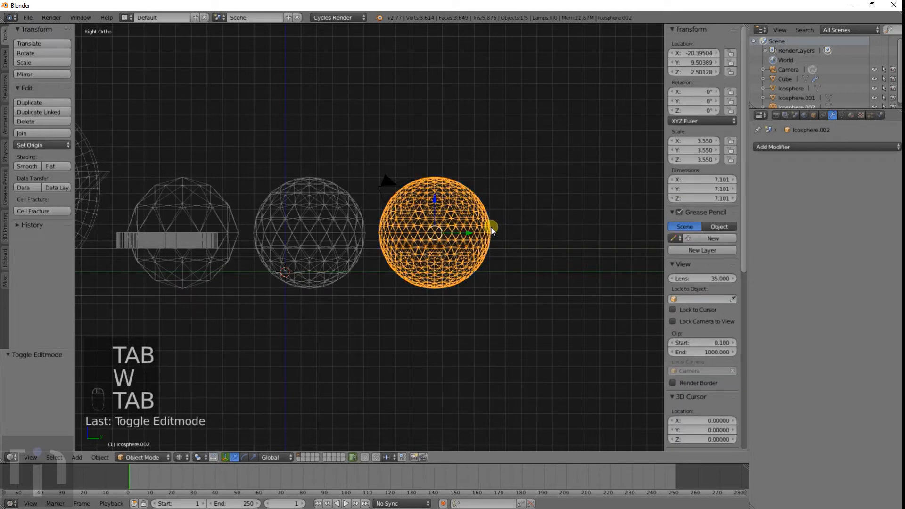
Step: Check the spheres in solid shading, then duplicate the third one and place the copy along Y at about 17.8
{"action": "scroll", "coordinate": [481, 231], "scroll_direction": "down", "scroll_amount": 2}
{"action": "middle_click_drag", "start_coordinate": [476, 236], "coordinate": [461, 267]}
{"action": "key", "text": "z"}
{"action": "middle_click_drag", "start_coordinate": [499, 238], "coordinate": [389, 178]}
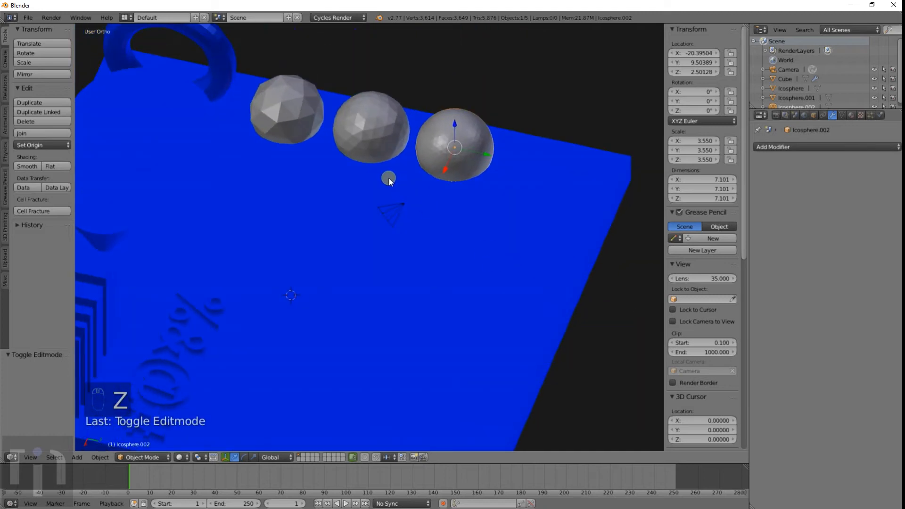
{"action": "middle_click_drag", "start_coordinate": [477, 149], "coordinate": [426, 231]}
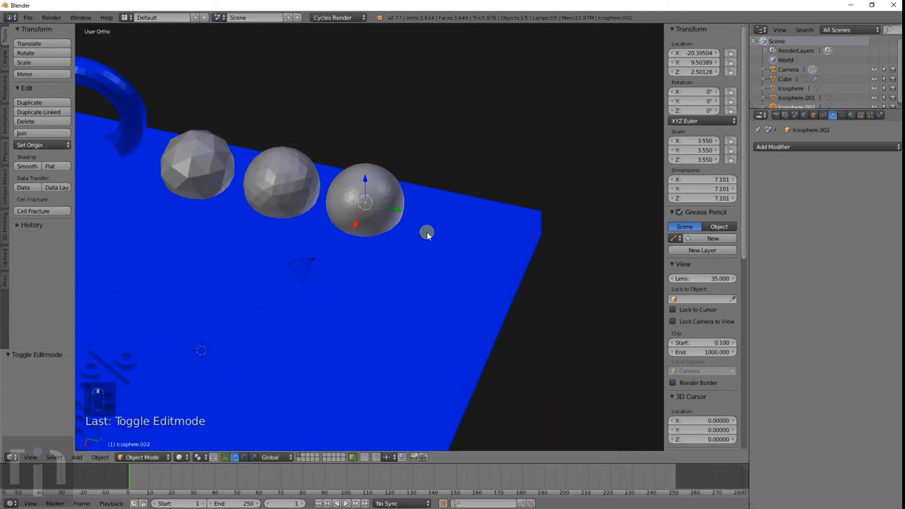
{"action": "key", "text": "shift+d"}
{"action": "left_click", "coordinate": [502, 256]}
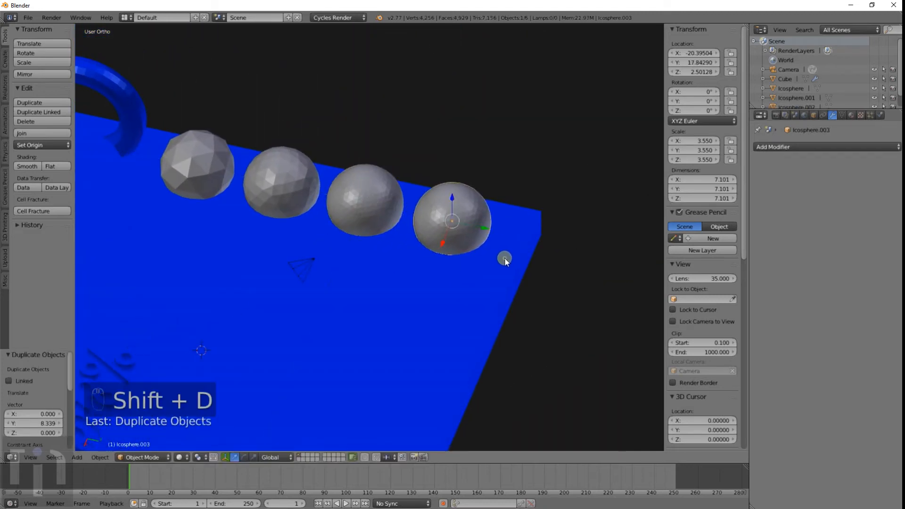
Step: Subdivide the fourth ico sphere smoothly, working on it in a wireframe right-side view
{"action": "middle_click_drag", "start_coordinate": [502, 256], "coordinate": [506, 232]}
{"action": "key", "text": "KP_1"}
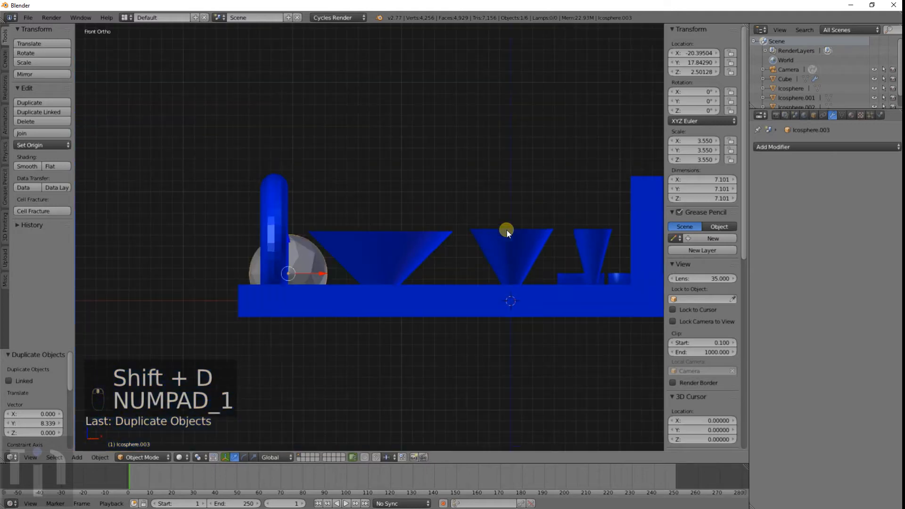
{"action": "key", "text": "KP_3"}
{"action": "key", "text": "z"}
{"action": "scroll", "coordinate": [452, 238], "scroll_direction": "up", "scroll_amount": 5}
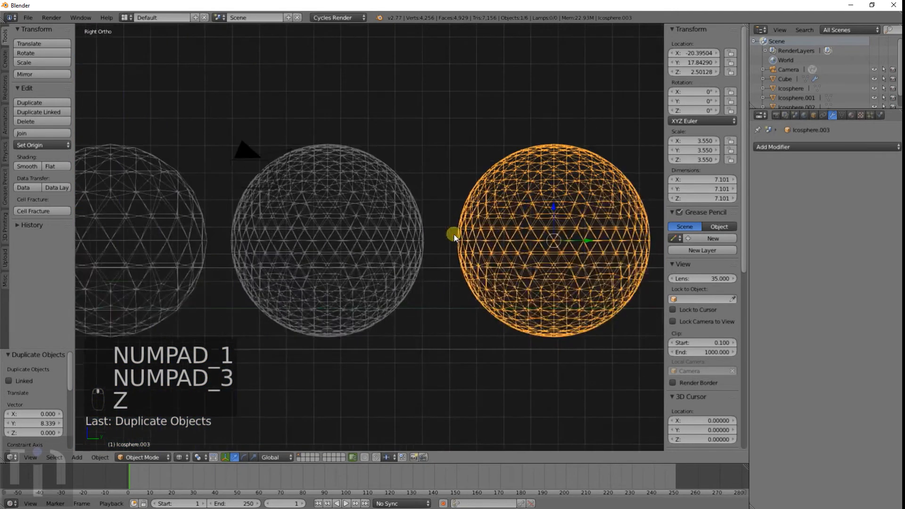
{"action": "key", "text": "w"}
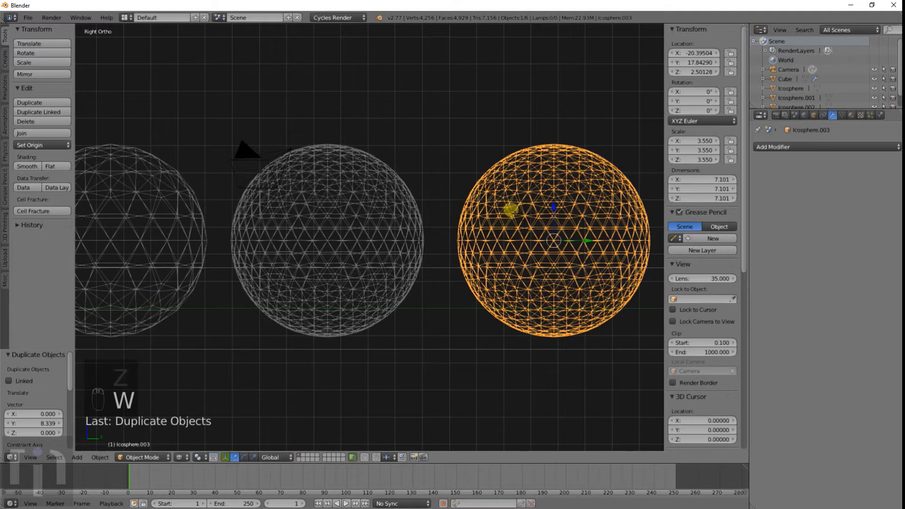
Step: Subdivide the mesh of the last duplicated icosphere once more
{"action": "key", "text": "Tab"}
{"action": "key", "text": "w"}
{"action": "left_click", "coordinate": [513, 212]}
{"action": "scroll", "coordinate": [452, 244], "scroll_direction": "down", "scroll_amount": 7}
{"action": "key", "text": "Tab"}
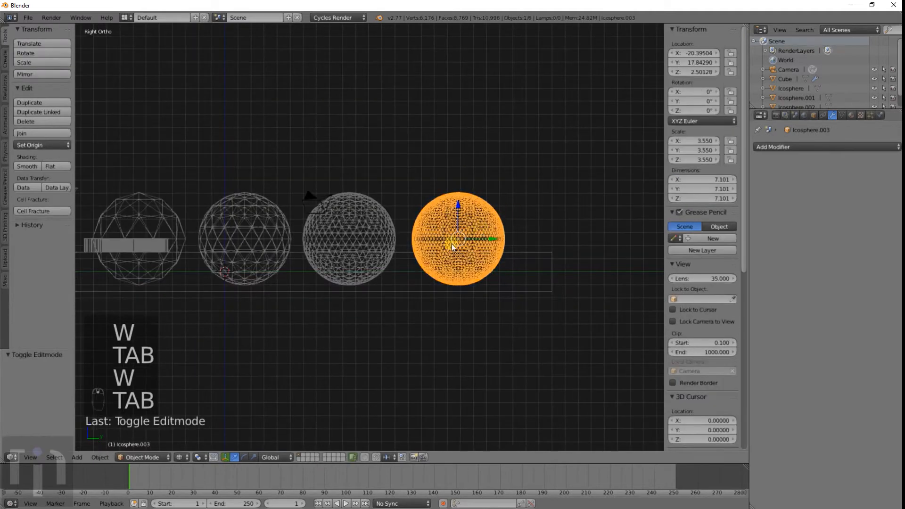
Step: Set the Y location of the coarsest icosphere to -6.5 and that of the next finer one to 1.5
{"action": "scroll", "coordinate": [278, 215], "scroll_direction": "up", "scroll_amount": 3}
{"action": "right_click", "coordinate": [299, 202]}
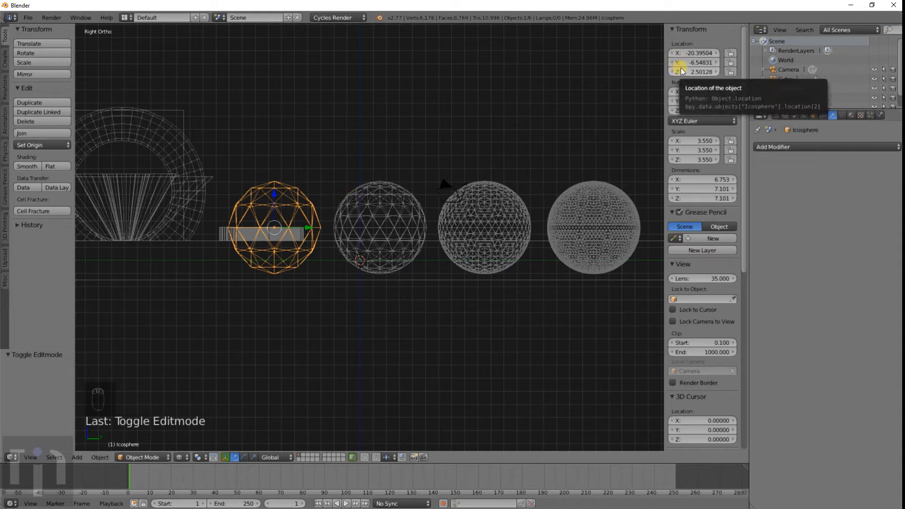
{"action": "left_click", "coordinate": [698, 62]}
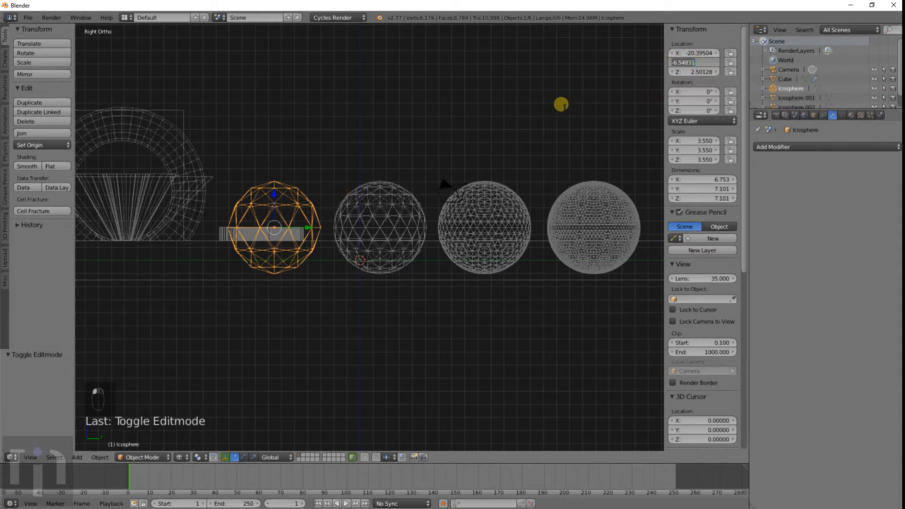
{"action": "key", "text": "Return"}
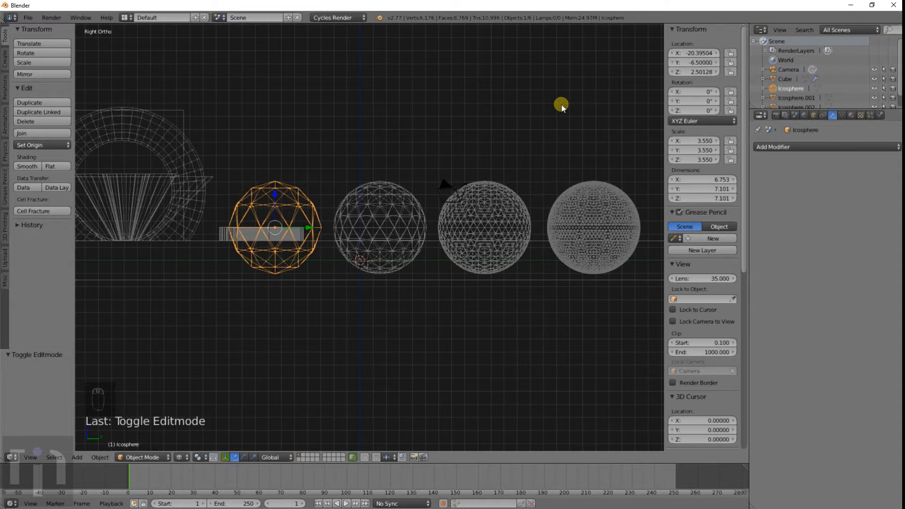
{"action": "right_click", "coordinate": [389, 209]}
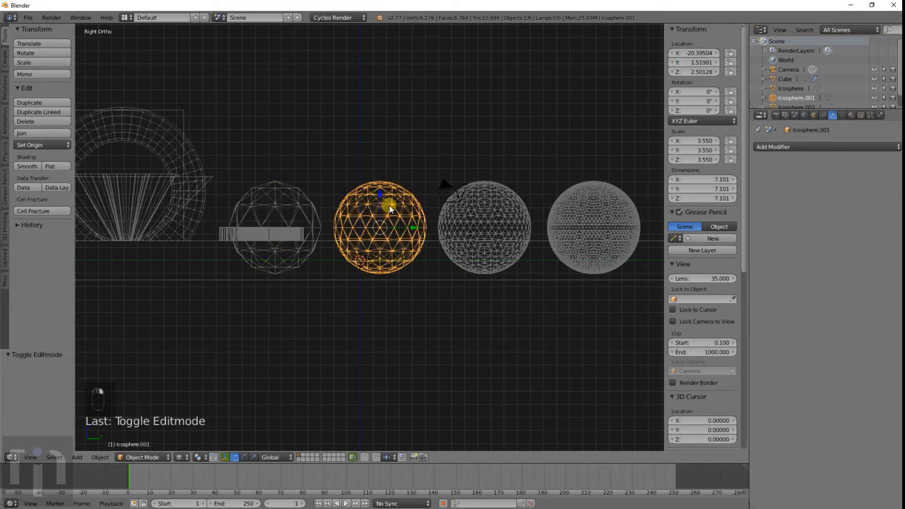
{"action": "left_click", "coordinate": [692, 62]}
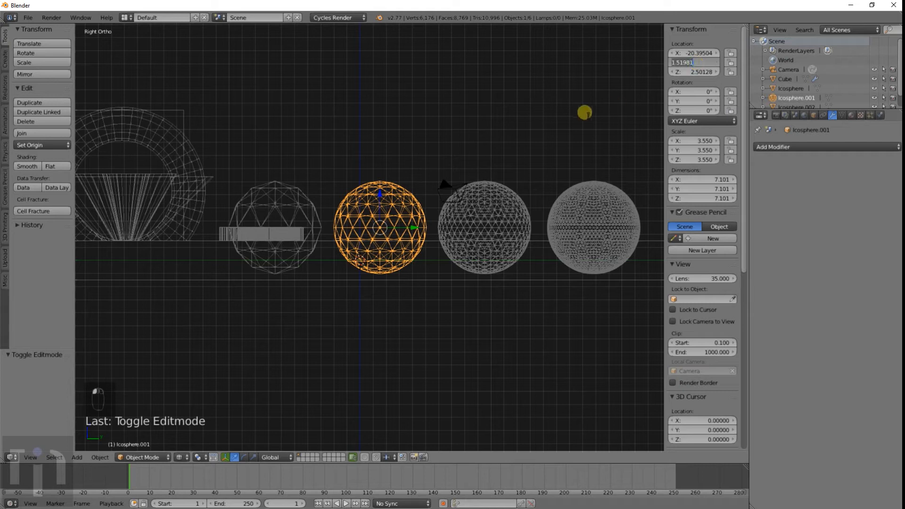
{"action": "type", "text": "1.5"}
{"action": "key", "text": "Return"}
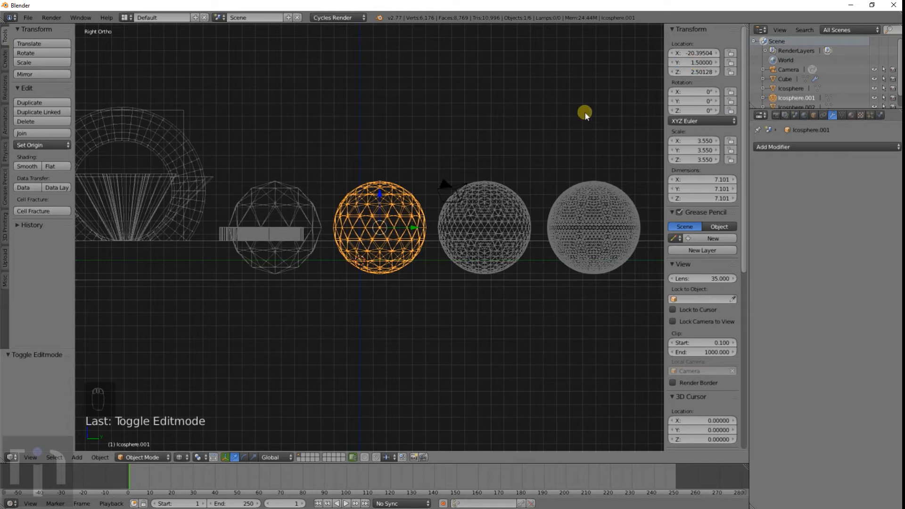
Step: Set the Y location of the third icosphere to 9.5 and that of the finest one to 17.5
{"action": "right_click", "coordinate": [494, 211]}
{"action": "left_click", "coordinate": [691, 63]}
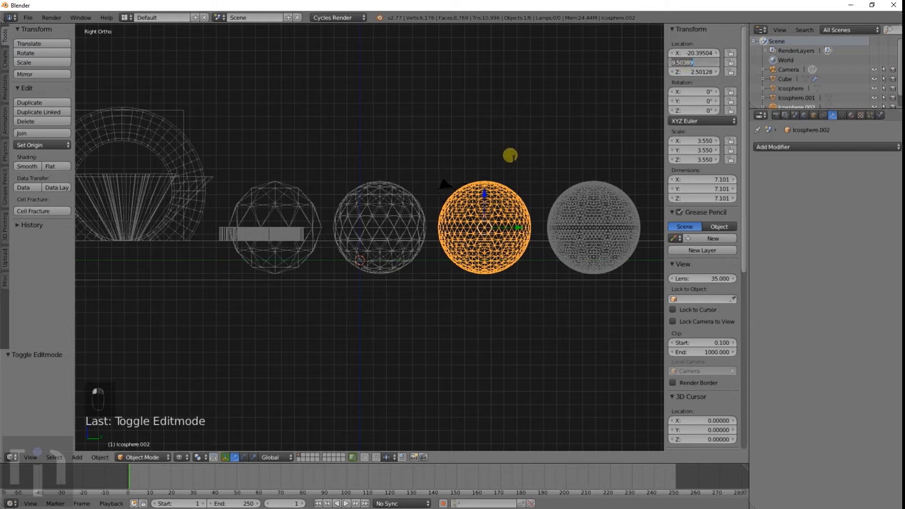
{"action": "left_click", "coordinate": [510, 155]}
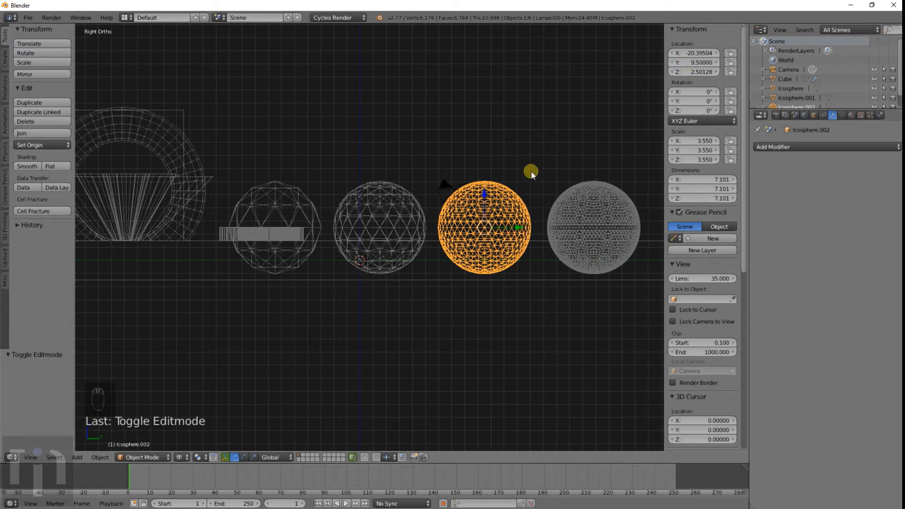
{"action": "right_click", "coordinate": [580, 215]}
{"action": "left_click", "coordinate": [691, 63]}
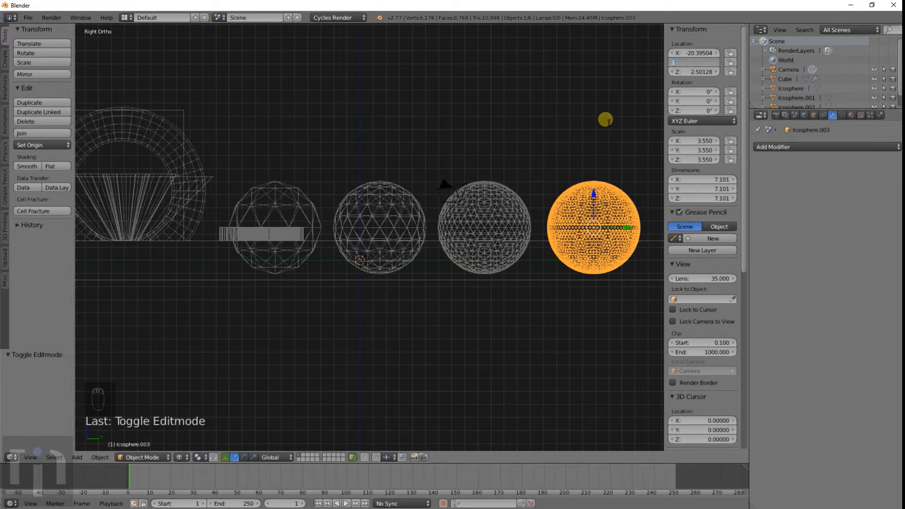
{"action": "type", "text": "17.5"}
{"action": "key", "text": "Return"}
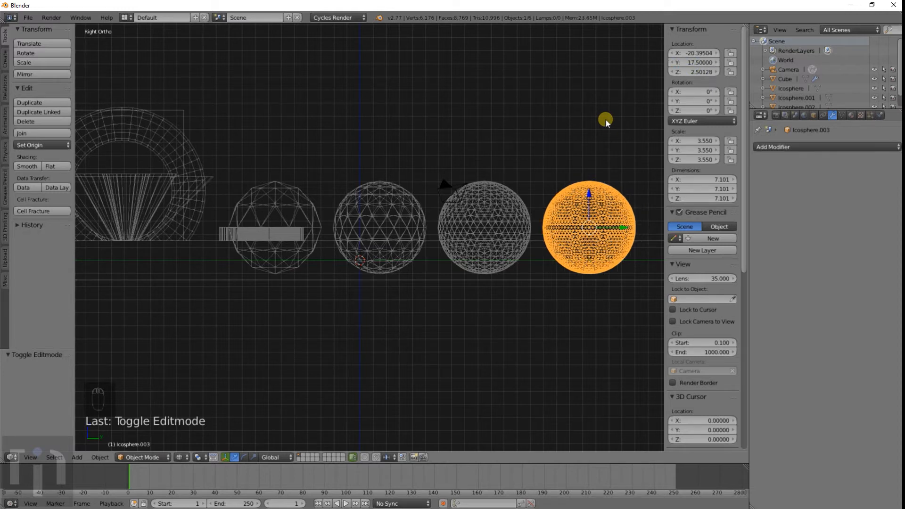
Step: Select all four icospheres, with the coarsest one as the active object, and join them into one object
{"action": "scroll", "coordinate": [605, 119], "scroll_direction": "down", "scroll_amount": 4}
{"action": "key", "text": "z"}
{"action": "middle_click_drag", "start_coordinate": [487, 176], "coordinate": [388, 250]}
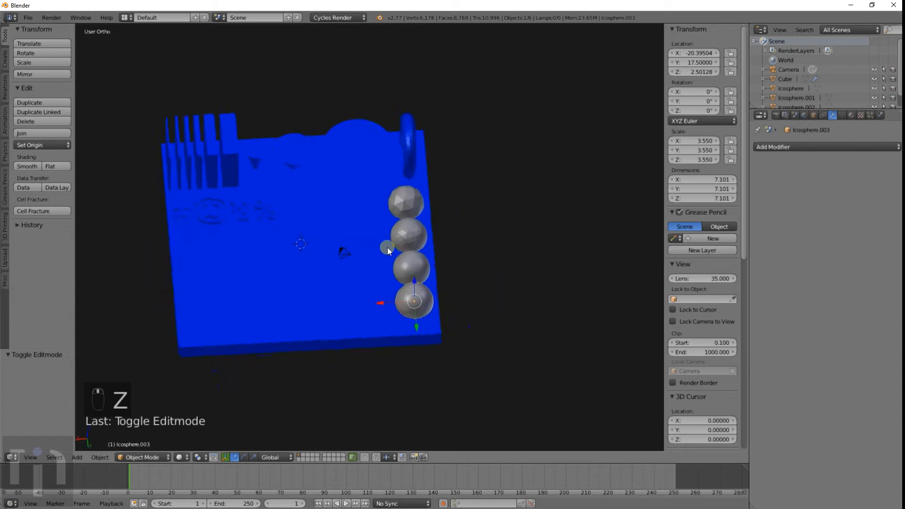
{"action": "scroll", "coordinate": [391, 248], "scroll_direction": "up", "scroll_amount": 5}
{"action": "right_click", "coordinate": [470, 315]}
{"action": "right_click", "coordinate": [463, 209]}
{"action": "right_click", "coordinate": [480, 169]}
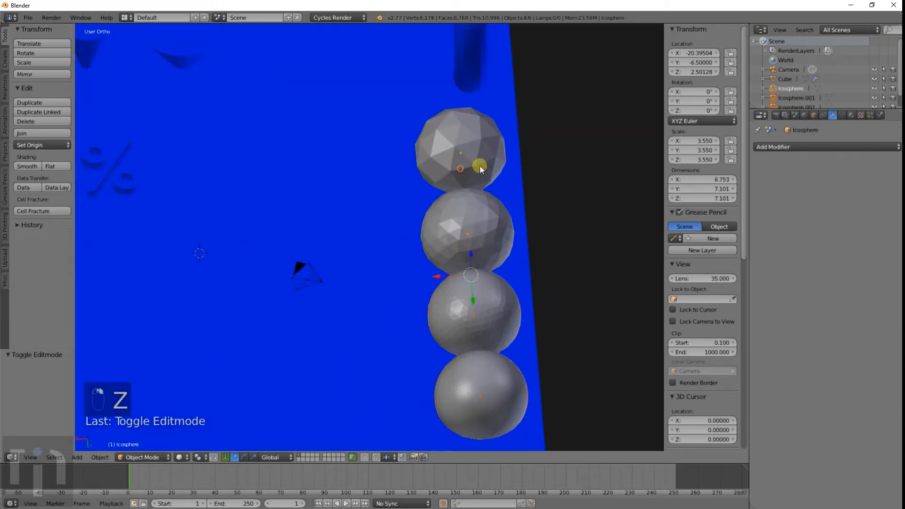
{"action": "key", "text": "ctrl+j"}
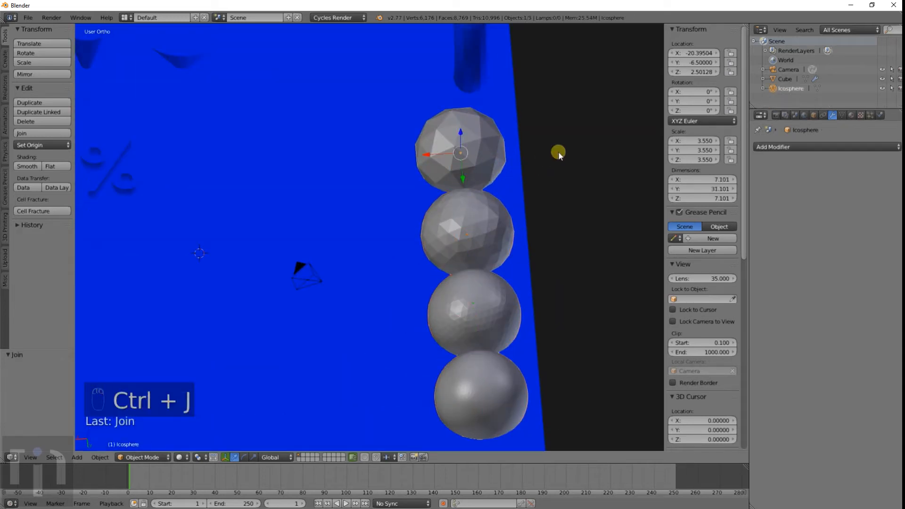
Step: Rotate the joined row of spheres 90° about the Z axis
{"action": "scroll", "coordinate": [554, 155], "scroll_direction": "down", "scroll_amount": 4}
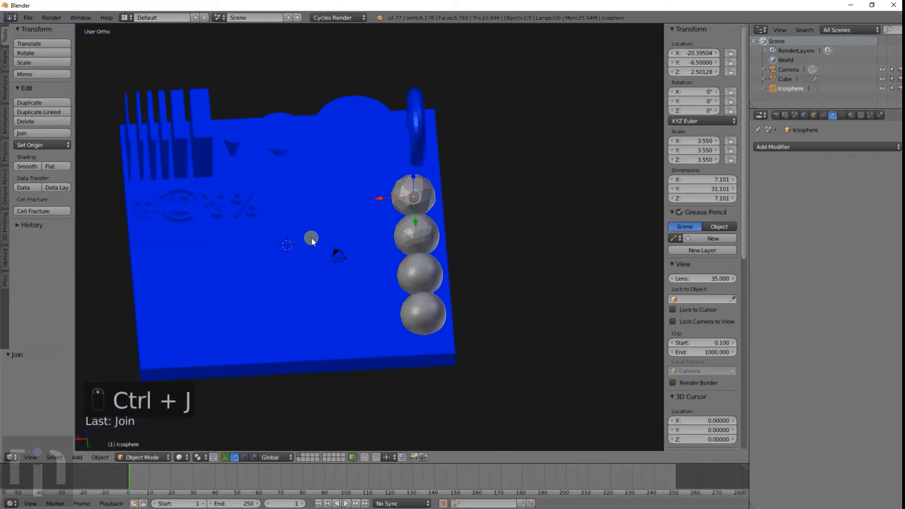
{"action": "middle_click_drag", "start_coordinate": [312, 238], "coordinate": [350, 223]}
{"action": "middle_click_drag", "start_coordinate": [477, 240], "coordinate": [440, 237]}
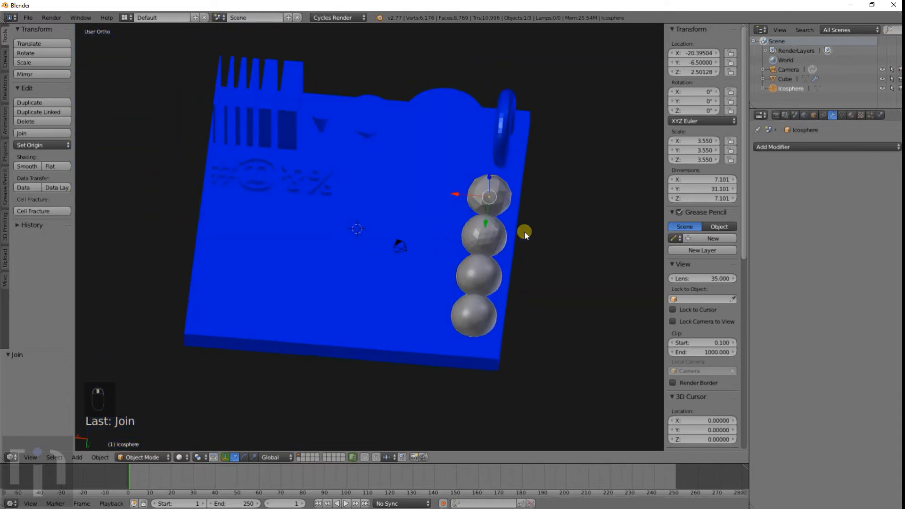
{"action": "type", "text": "rz"}
{"action": "type", "text": "90"}
{"action": "key", "text": "Return"}
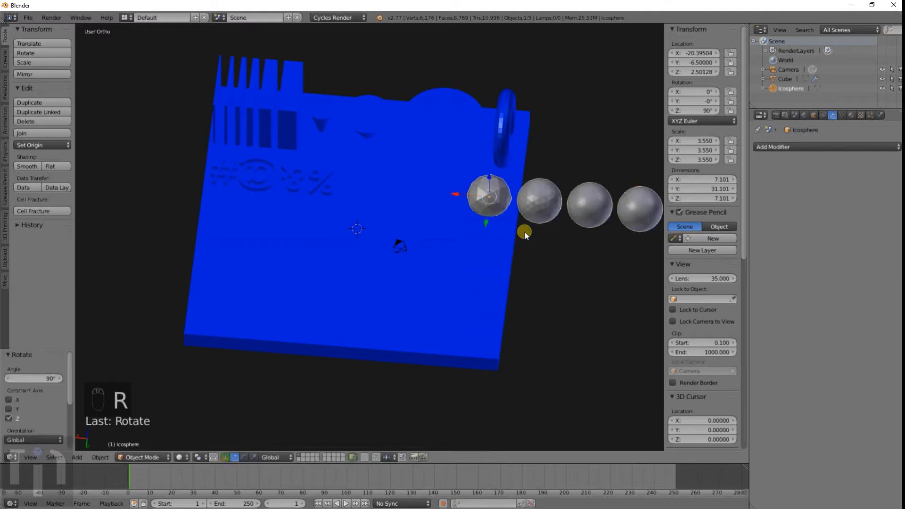
Step: Move the sphere row onto the plate beside the raised symbols, to about X 20.28, Y 0.22, and raise it about 1.48 along Z
{"action": "key", "text": "g"}
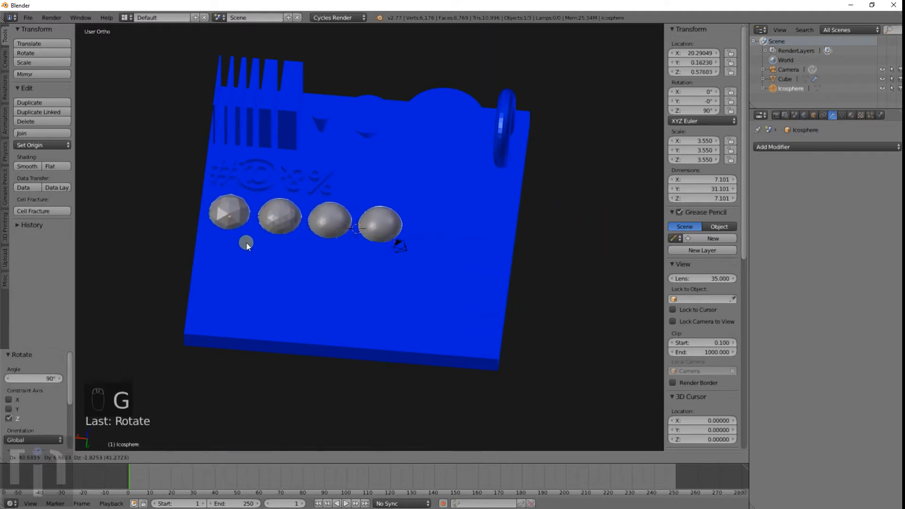
{"action": "left_click", "coordinate": [246, 242]}
{"action": "middle_click_drag", "start_coordinate": [246, 242], "coordinate": [401, 195]}
{"action": "key", "text": "KP_1"}
{"action": "key", "text": "KP_3"}
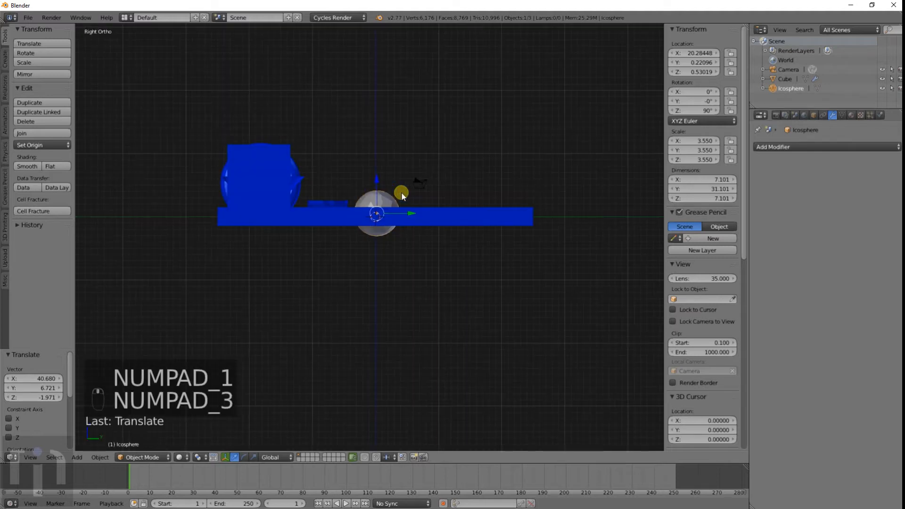
{"action": "key", "text": "z"}
{"action": "scroll", "coordinate": [405, 203], "scroll_direction": "up", "scroll_amount": 5}
{"action": "key", "text": "g"}
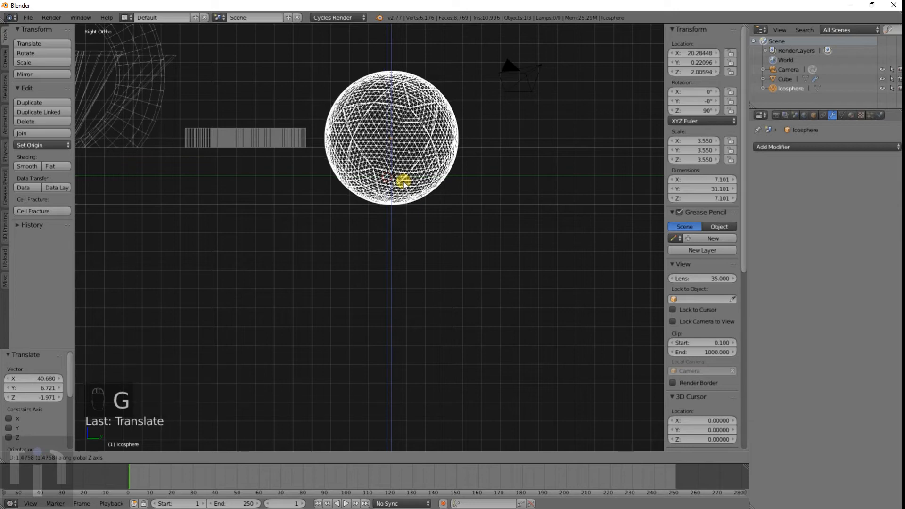
{"action": "left_click", "coordinate": [404, 184]}
{"action": "key", "text": "z"}
Step: Add a mesh cylinder with 32 vertices at the 3D cursor
{"action": "mouse_move", "coordinate": [457, 188]}
{"action": "middle_mouse_down"}
{"action": "mouse_move", "coordinate": [340, 270]}
{"action": "mouse_move", "coordinate": [366, 214]}
{"action": "middle_mouse_up"}
{"action": "scroll", "coordinate": [365, 213], "scroll_direction": "down", "scroll_amount": 4}
{"action": "key", "text": "shift+a"}
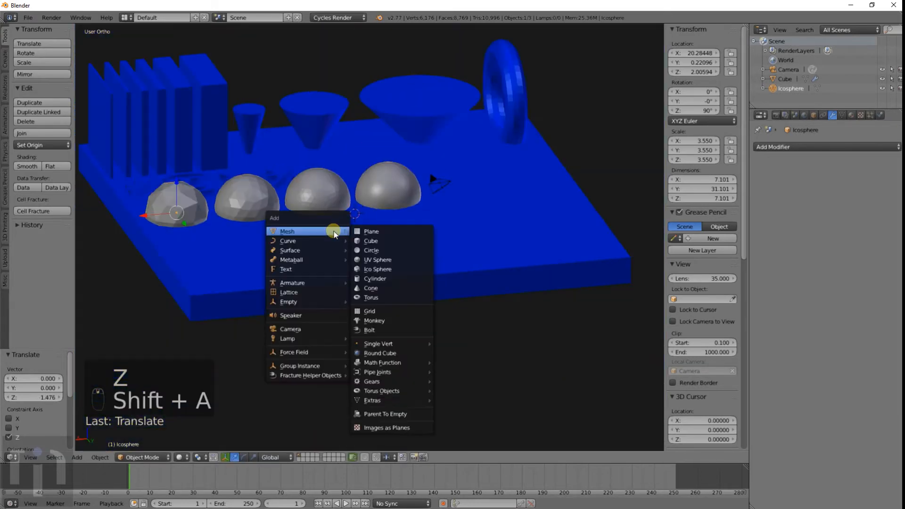
{"action": "left_click", "coordinate": [379, 280]}
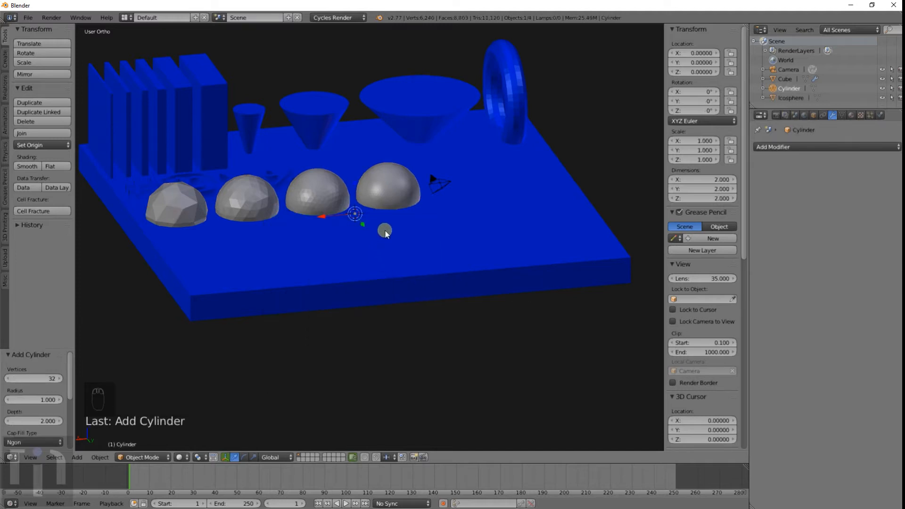
Step: Set the cylinder's dimensions to X 3, Y 3 and Z 10
{"action": "left_click", "coordinate": [703, 180]}
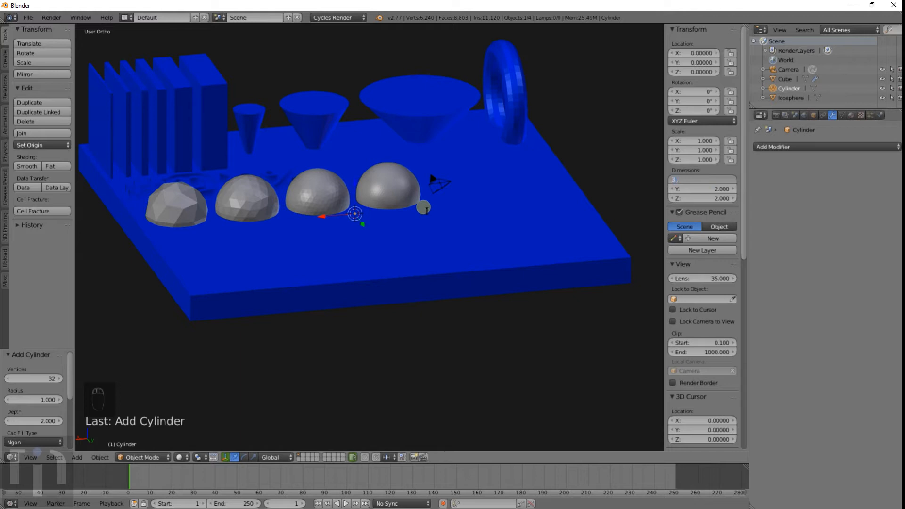
{"action": "type", "text": "3.0"}
{"action": "key", "text": "Tab"}
{"action": "type", "text": "3"}
{"action": "key", "text": "Tab"}
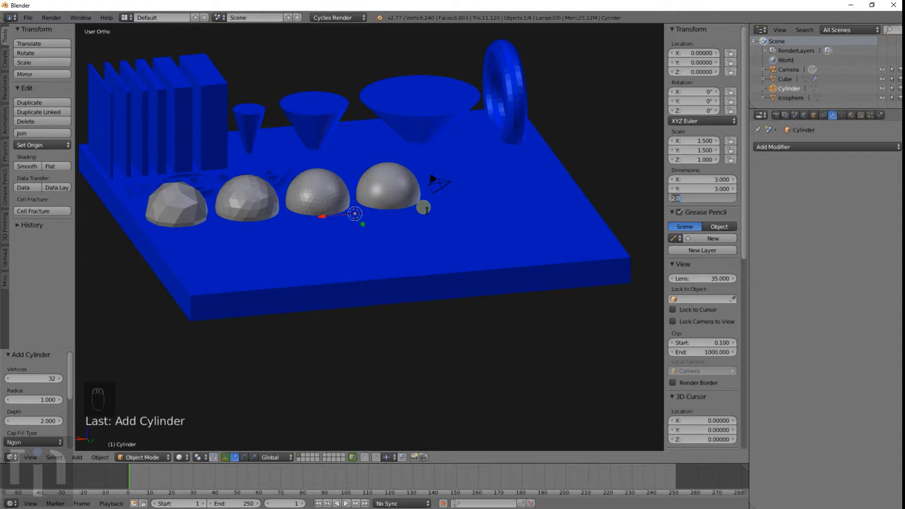
{"action": "type", "text": "10"}
{"action": "key", "text": "Return"}
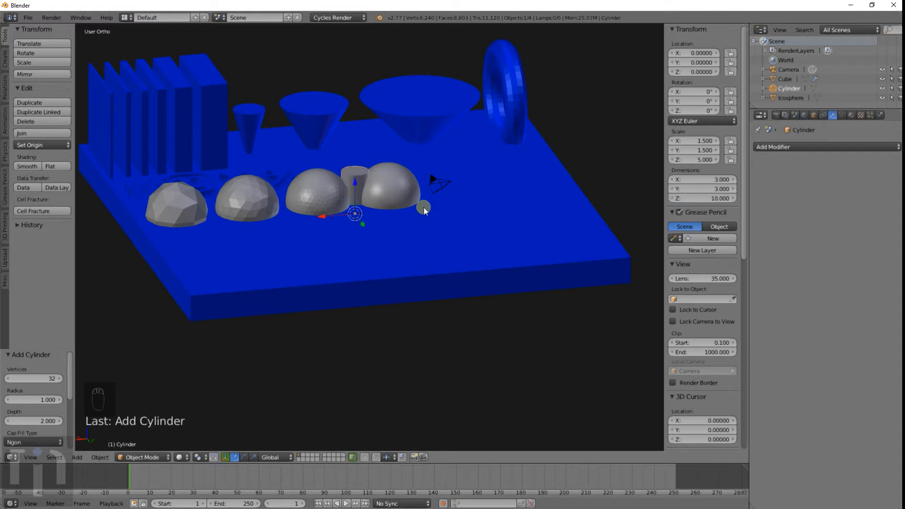
Step: Move the cylinder about 7.27 along Y, clear of the sphere row and onto the empty part of the plate
{"action": "key", "text": "KP_1"}
{"action": "key", "text": "z"}
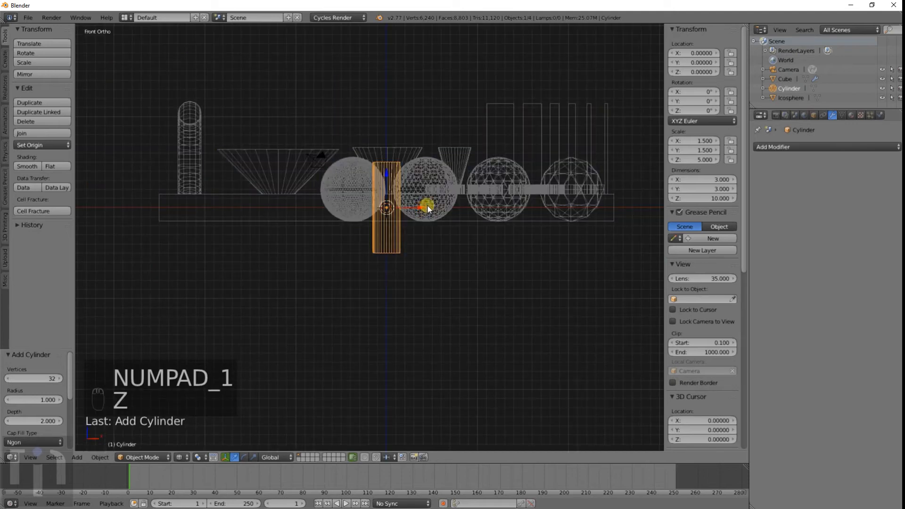
{"action": "middle_click_drag", "start_coordinate": [428, 205], "coordinate": [307, 258]}
{"action": "key", "text": "g"}
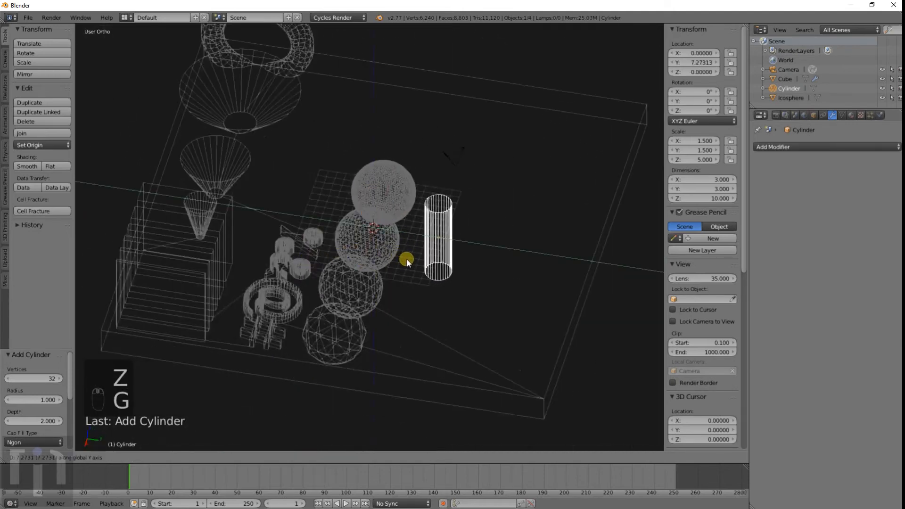
{"action": "left_click", "coordinate": [406, 260]}
Step: Move the cylinder about 49.83 along the Z axis
{"action": "middle_click_drag", "start_coordinate": [502, 253], "coordinate": [410, 297]}
{"action": "key", "text": "g"}
{"action": "key", "text": "x"}
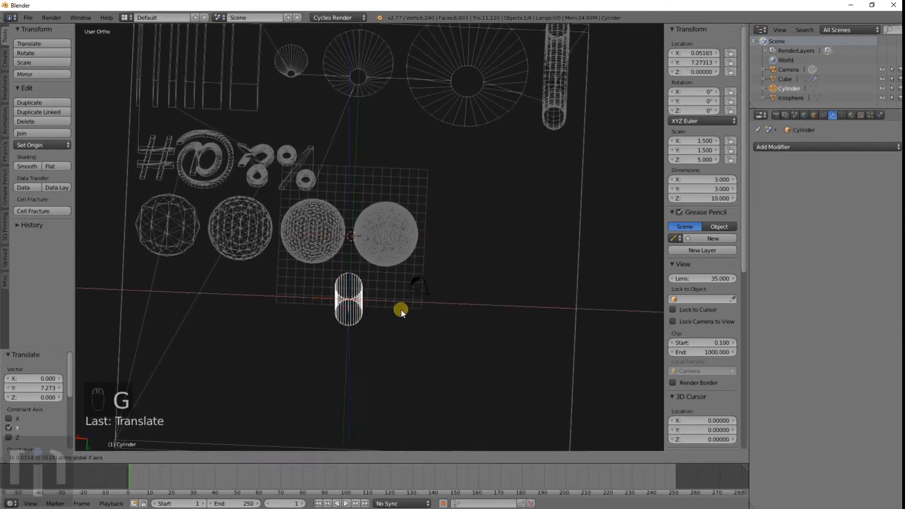
{"action": "key", "text": "z"}
{"action": "left_click", "coordinate": [405, 178]}
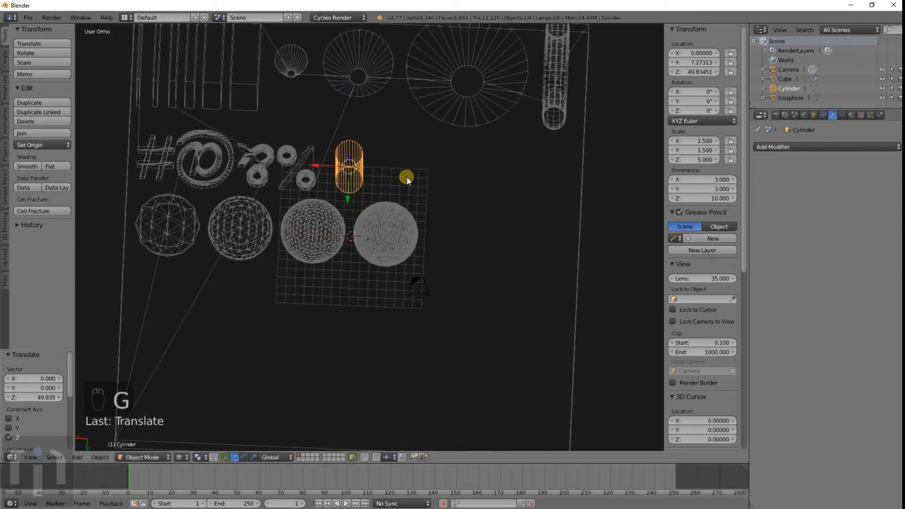
Step: Move the cylinder in the top view along Y to about 6.63 and along X to about -3.87, in line with the smoothest sphere
{"action": "key", "text": "KP_1"}
{"action": "key", "text": "KP_7"}
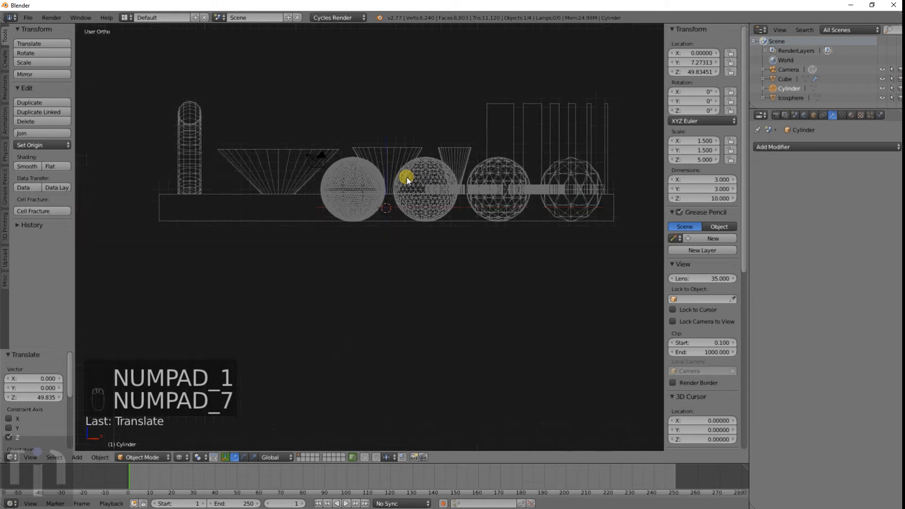
{"action": "scroll", "coordinate": [409, 179], "scroll_direction": "down", "scroll_amount": 4}
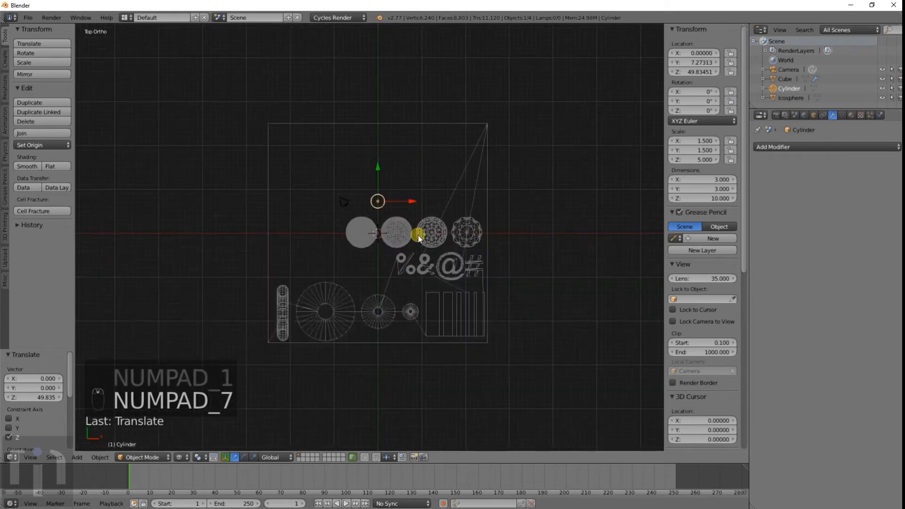
{"action": "key", "text": "g"}
{"action": "key", "text": "y"}
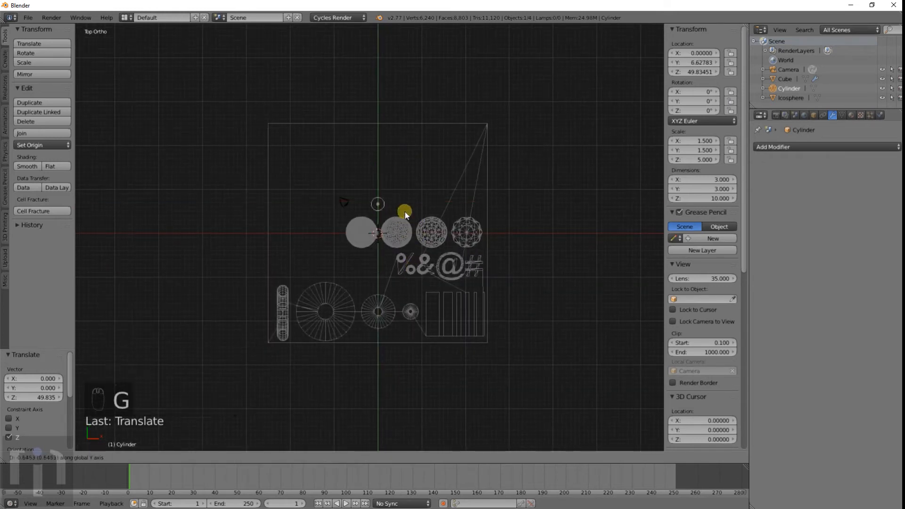
{"action": "left_click", "coordinate": [406, 211]}
{"action": "key", "text": "g"}
{"action": "key", "text": "x"}
{"action": "left_click", "coordinate": [388, 211]}
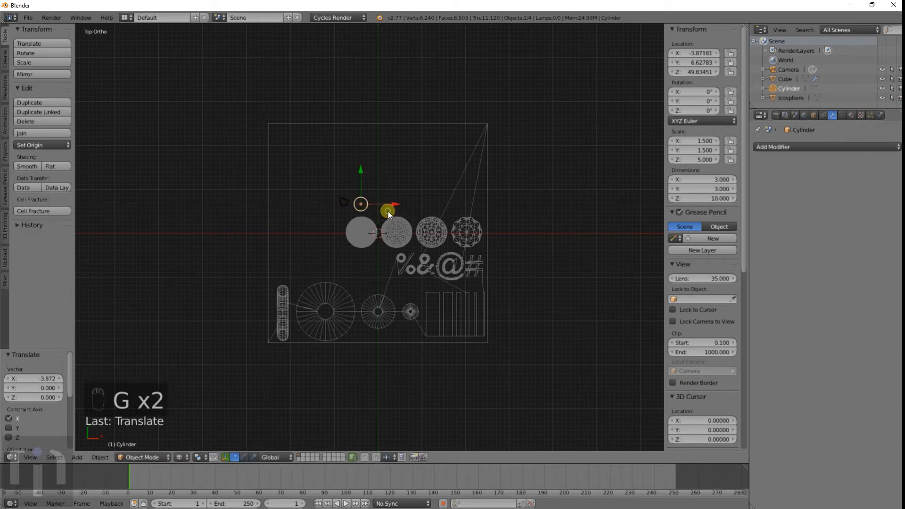
Step: Move the cylinder along X in the top view to about -4.96
{"action": "scroll", "coordinate": [387, 211], "scroll_direction": "up", "scroll_amount": 8}
{"action": "scroll", "coordinate": [387, 211], "scroll_direction": "up", "scroll_amount": 1}
{"action": "middle_click_drag", "start_coordinate": [362, 144], "coordinate": [426, 275], "text": "shift"}
{"action": "scroll", "coordinate": [466, 296], "scroll_direction": "up", "scroll_amount": 5}
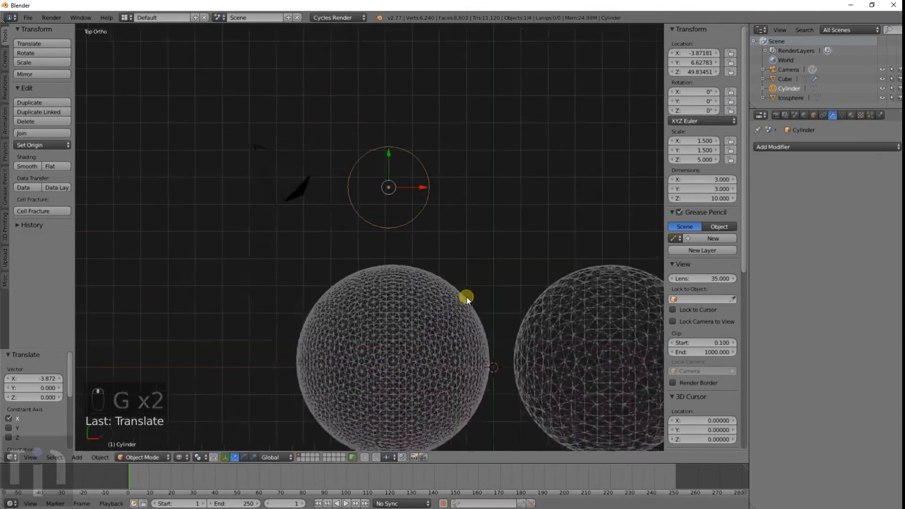
{"action": "scroll", "coordinate": [445, 214], "scroll_direction": "down", "scroll_amount": 3}
{"action": "key", "text": "g"}
{"action": "key", "text": "x"}
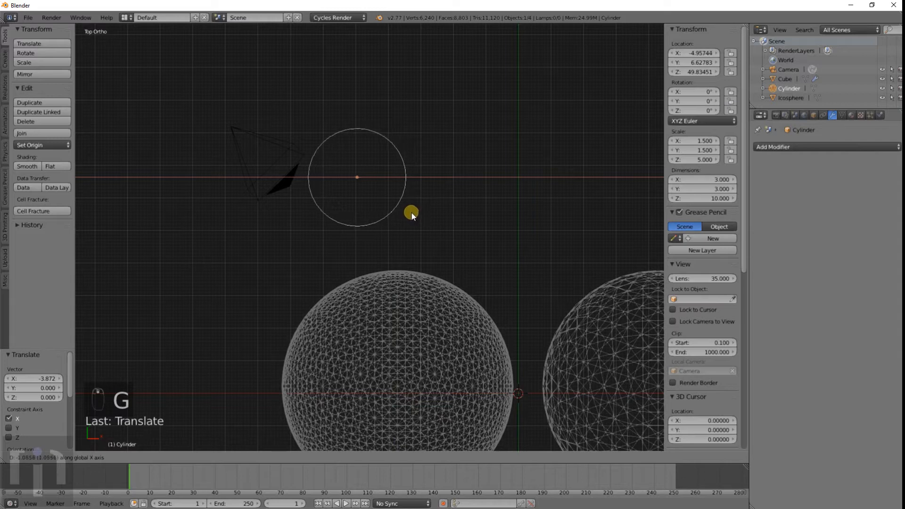
{"action": "left_click", "coordinate": [411, 211]}
Step: Move the cylinder along Y to about 6.98, a little farther from the sphere row
{"action": "key", "text": "g"}
{"action": "key", "text": "y"}
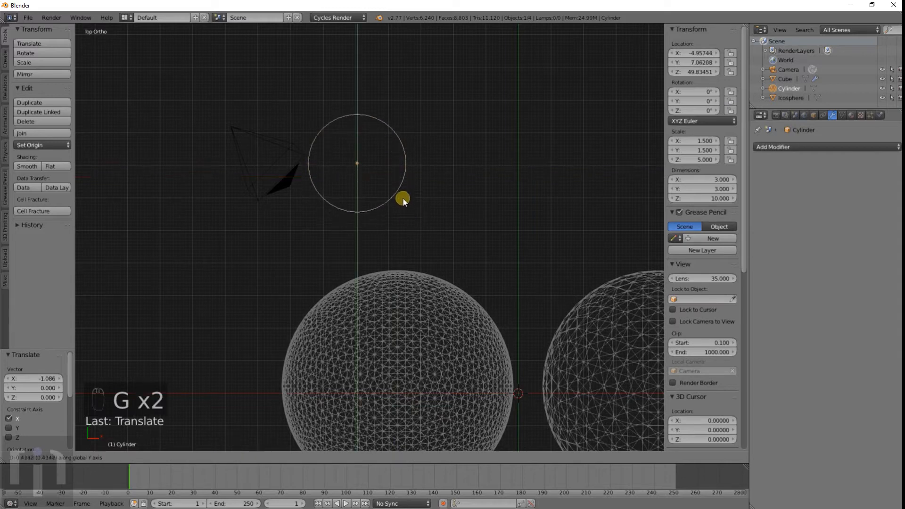
{"action": "left_click", "coordinate": [403, 202]}
{"action": "scroll", "coordinate": [404, 203], "scroll_direction": "down", "scroll_amount": 3}
{"action": "middle_click_drag", "start_coordinate": [404, 203], "coordinate": [407, 206]}
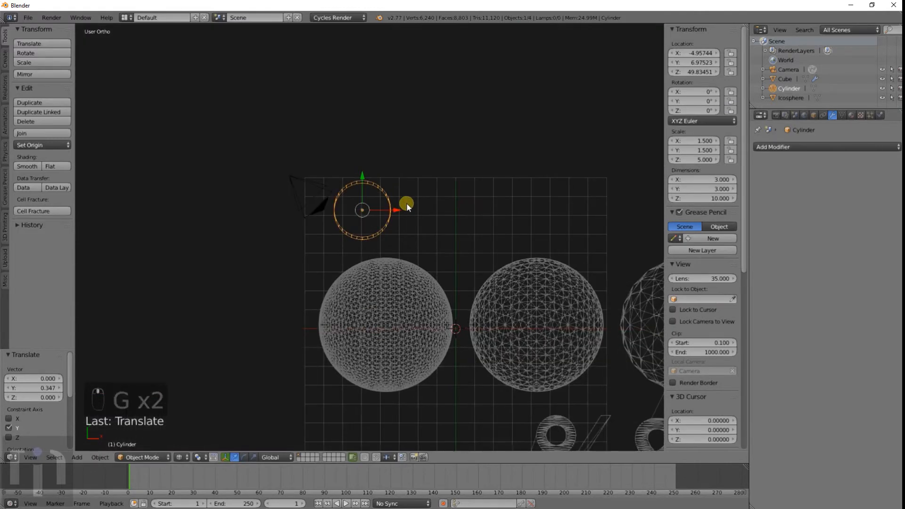
{"action": "key", "text": "KP_7"}
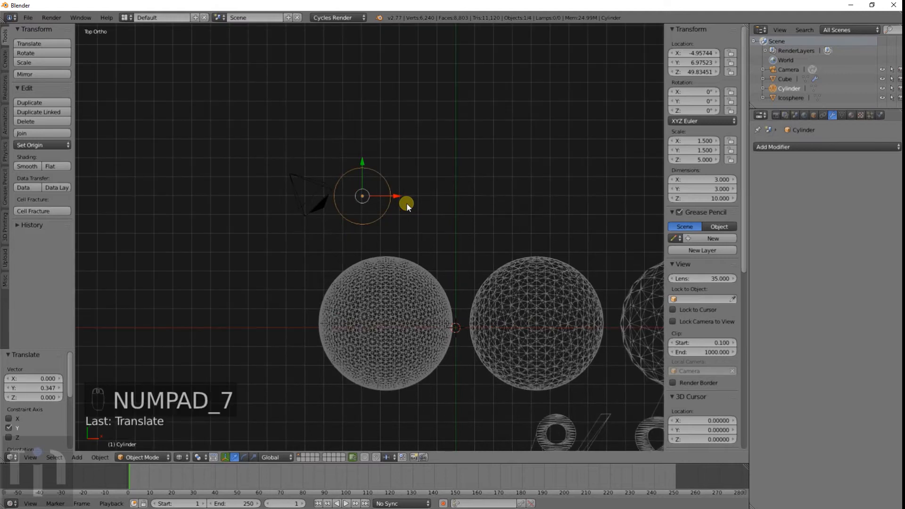
Step: Duplicate the cylinder and move the copy 4 units along X
{"action": "middle_click_drag", "start_coordinate": [407, 195], "coordinate": [403, 224], "text": "shift"}
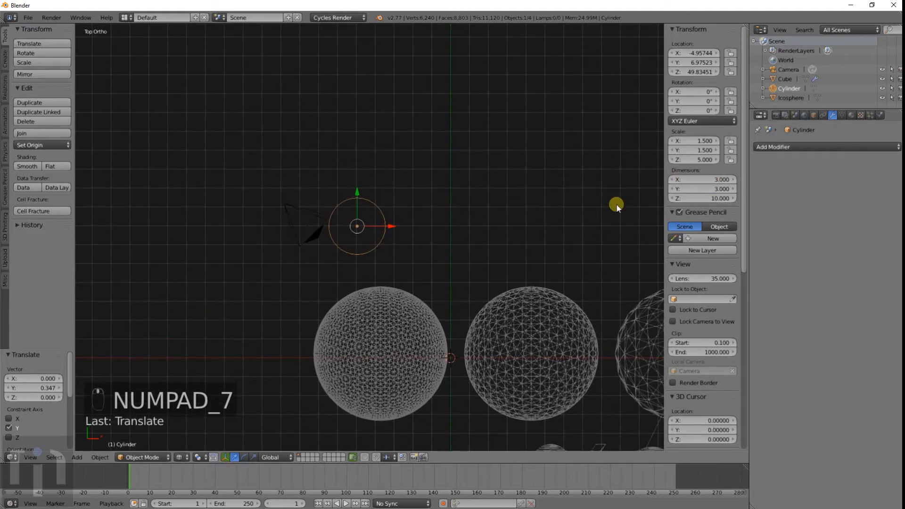
{"action": "key", "text": "shift+d"}
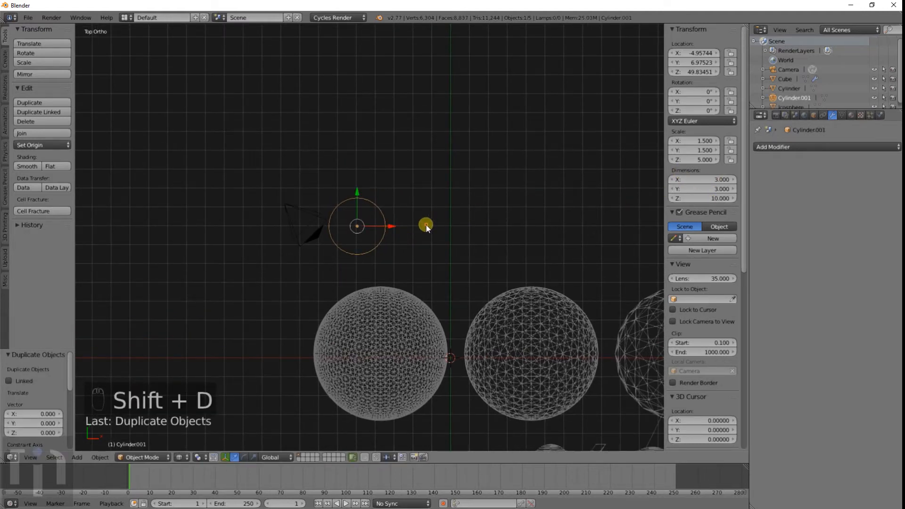
{"action": "key", "text": "g"}
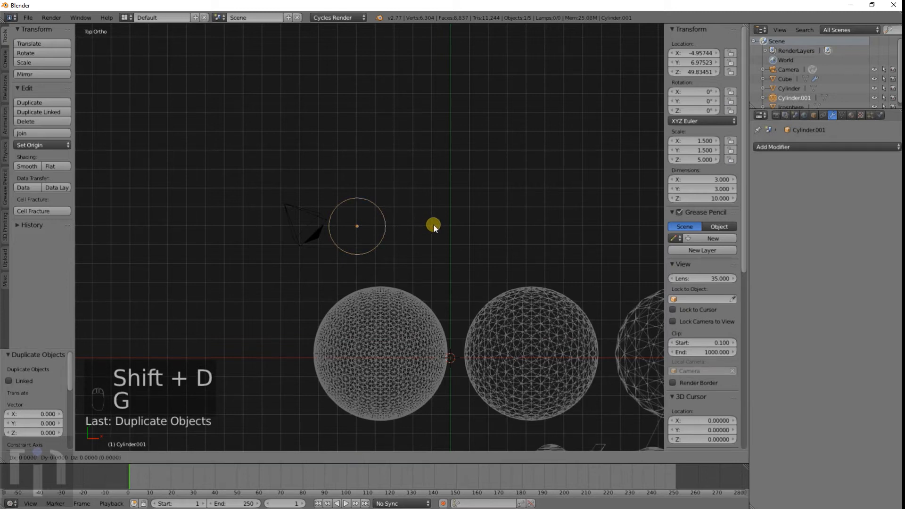
{"action": "key", "text": "3"}
{"action": "key", "text": "period"}
{"action": "key", "text": "5"}
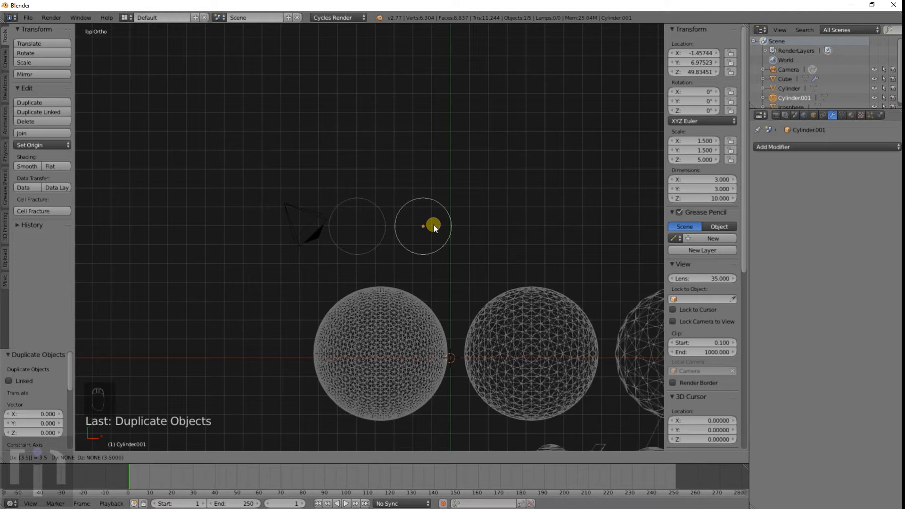
{"action": "key", "text": "BackSpace"}
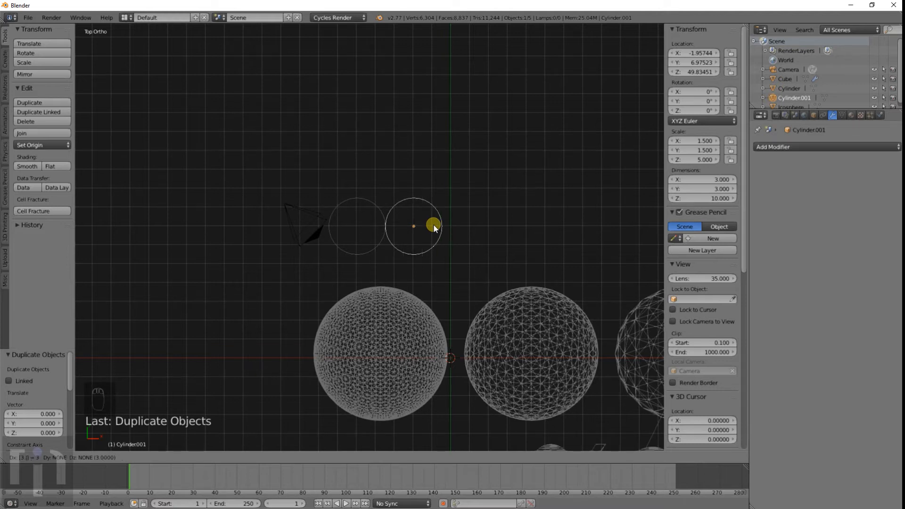
{"action": "key", "text": "Escape"}
{"action": "key", "text": "g"}
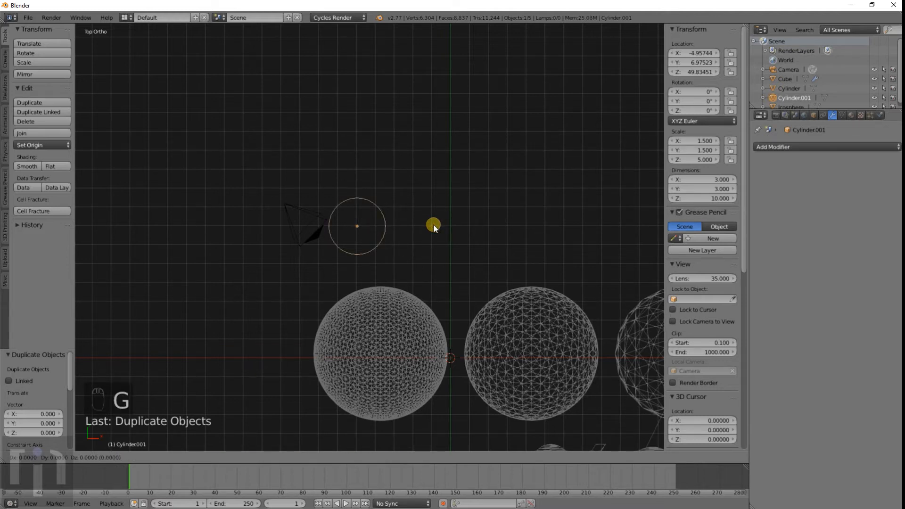
{"action": "key", "text": "4"}
{"action": "key", "text": "Return"}
Step: Duplicate the second cylinder and place the new copy another 4 units along X
{"action": "key", "text": "shift+d"}
{"action": "right_click", "coordinate": [434, 225]}
{"action": "key", "text": "g"}
{"action": "key", "text": "4"}
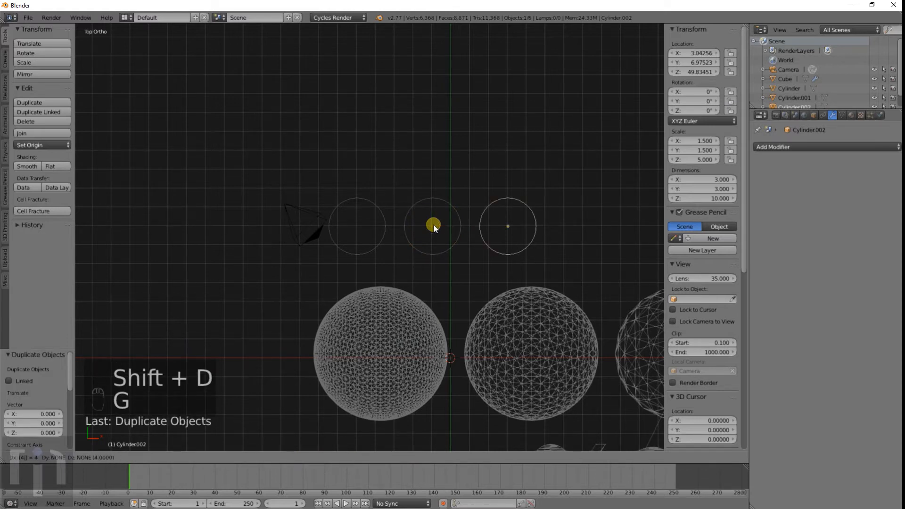
{"action": "key", "text": "x"}
{"action": "key", "text": "Return"}
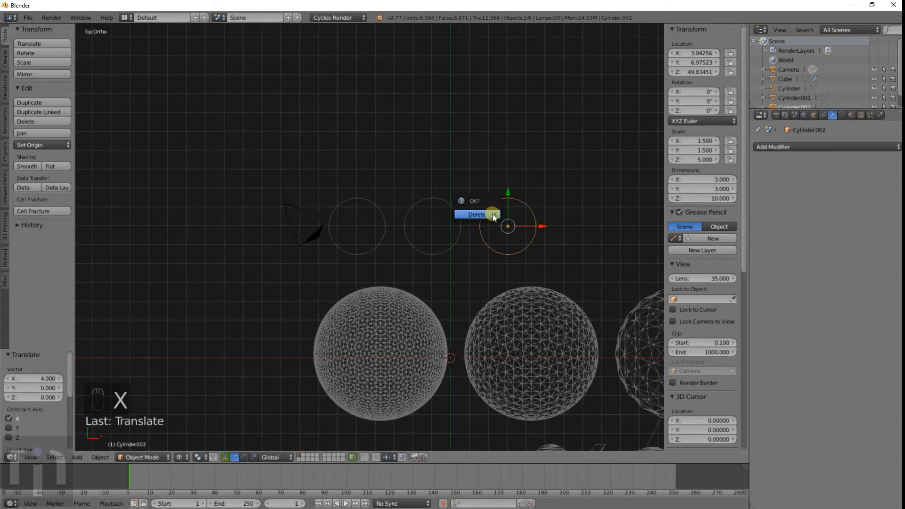
Step: Delete both cylinder copies, keeping only the original cylinder
{"action": "right_click", "coordinate": [492, 215]}
{"action": "key", "text": "x"}
{"action": "left_click", "coordinate": [518, 214]}
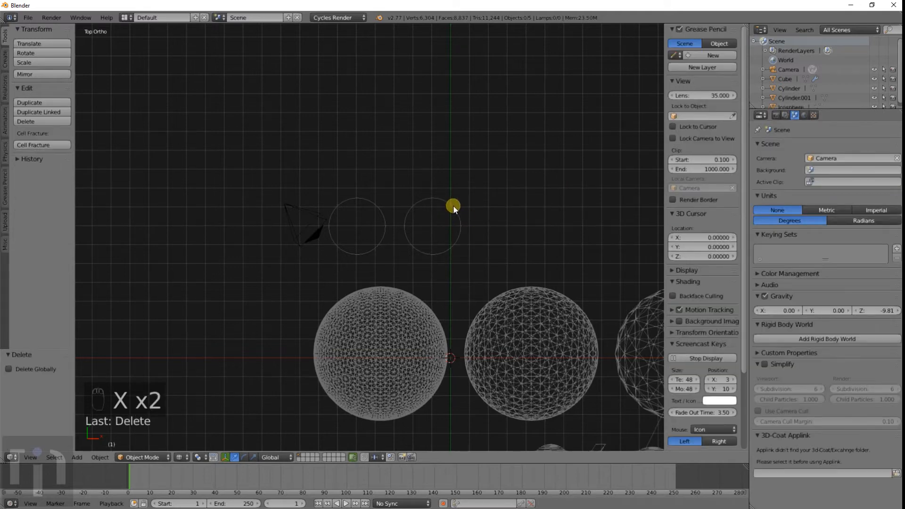
{"action": "right_click", "coordinate": [454, 207]}
{"action": "key", "text": "x"}
{"action": "left_click", "coordinate": [454, 205]}
Step: Make two copies of the original cylinder along X, each offset 5 units from the previous one
{"action": "right_click", "coordinate": [373, 220]}
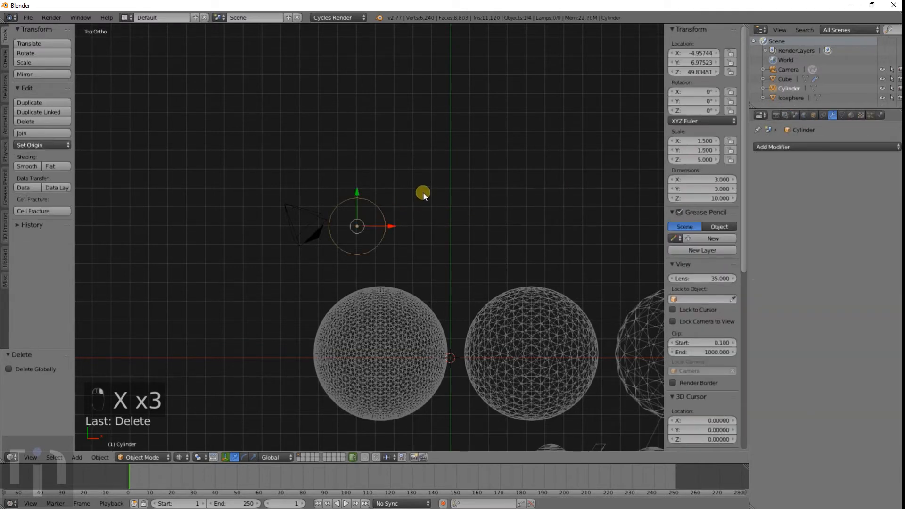
{"action": "key", "text": "shift+d"}
{"action": "key", "text": "g"}
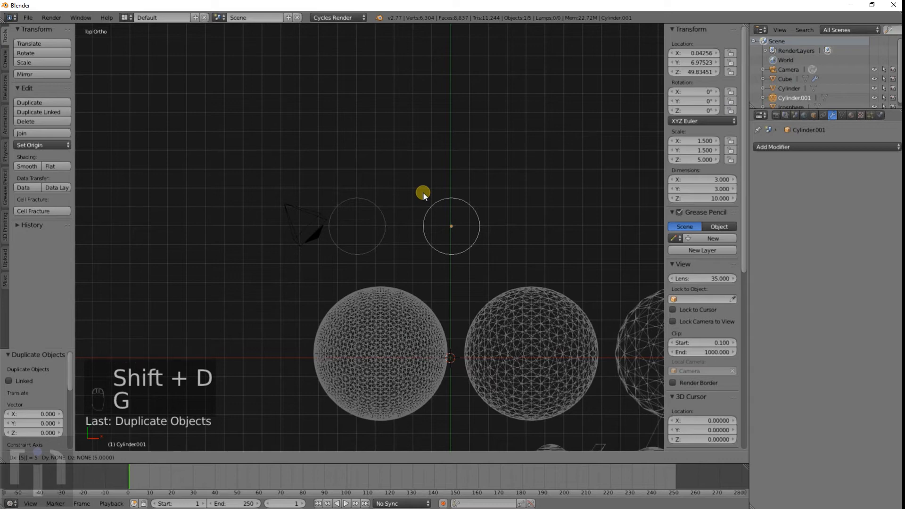
{"action": "left_click", "coordinate": [423, 191]}
{"action": "key", "text": "shift+d"}
{"action": "key", "text": "g"}
{"action": "key", "text": "5"}
{"action": "left_click", "coordinate": [423, 191]}
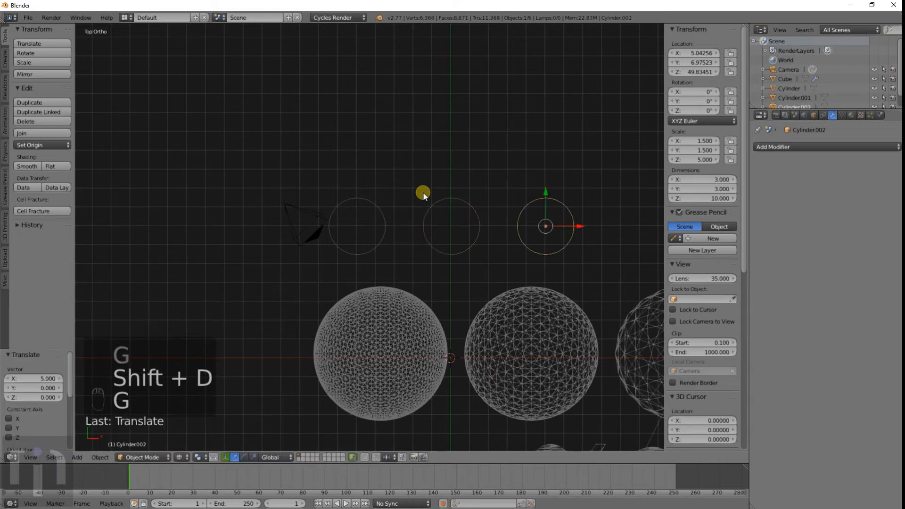
Step: Add three more cylinder copies along X at 5-unit spacing to complete a row of six
{"action": "key", "text": "shift+d"}
{"action": "key", "text": "g"}
{"action": "key", "text": "5"}
{"action": "left_click", "coordinate": [423, 192]}
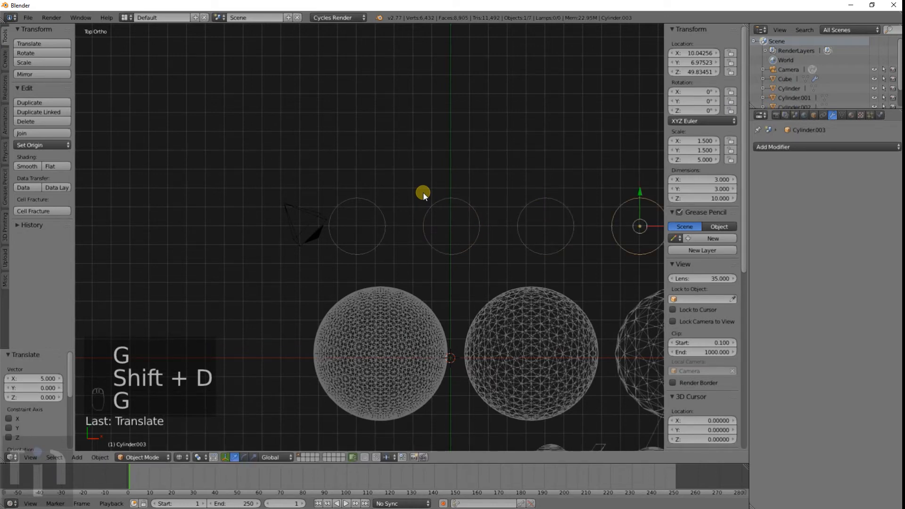
{"action": "scroll", "coordinate": [425, 195], "scroll_direction": "down", "scroll_amount": 4}
{"action": "middle_click_drag", "start_coordinate": [536, 252], "coordinate": [459, 257], "text": "shift"}
{"action": "key", "text": "shift+d"}
{"action": "key", "text": "g"}
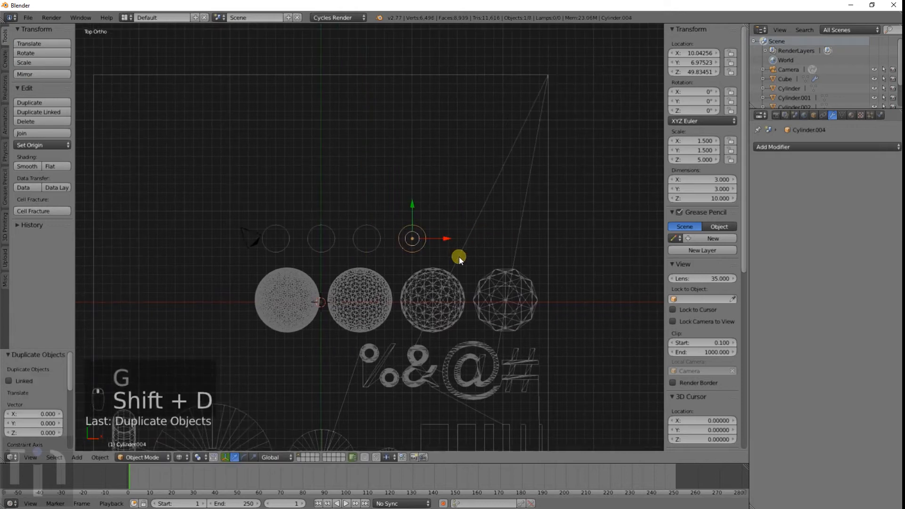
{"action": "key", "text": "5"}
{"action": "key", "text": "shift+d"}
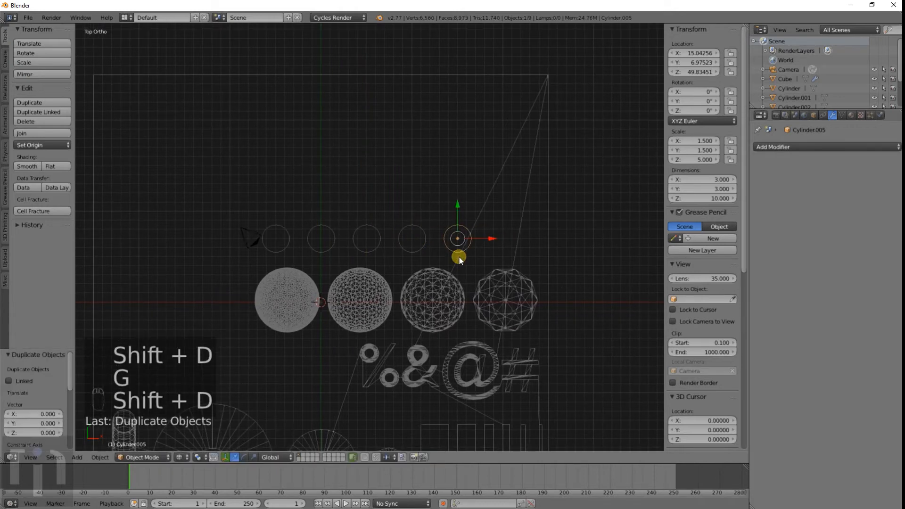
{"action": "key", "text": "g"}
{"action": "key", "text": "5"}
{"action": "key", "text": "Return"}
Step: Set the X and Y dimensions of the second cylinder in the row to 3.15
{"action": "scroll", "coordinate": [386, 271], "scroll_direction": "up", "scroll_amount": 4}
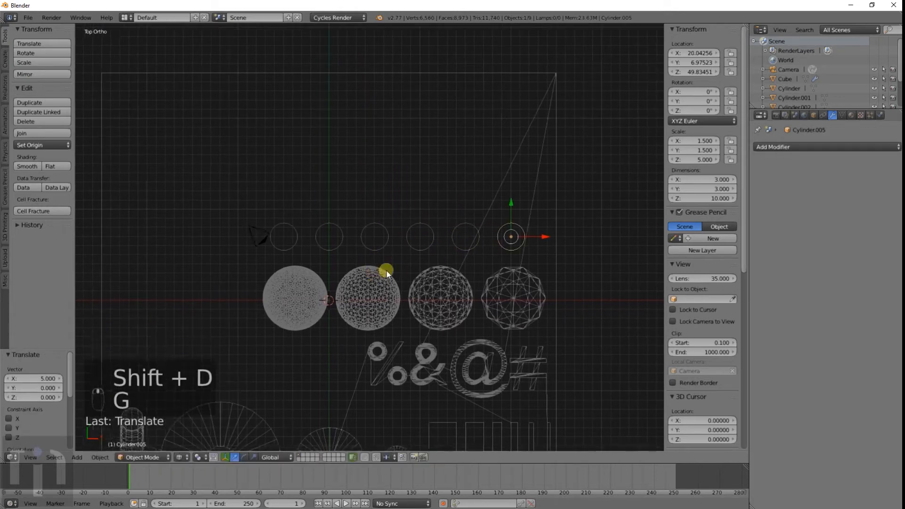
{"action": "right_click", "coordinate": [433, 229]}
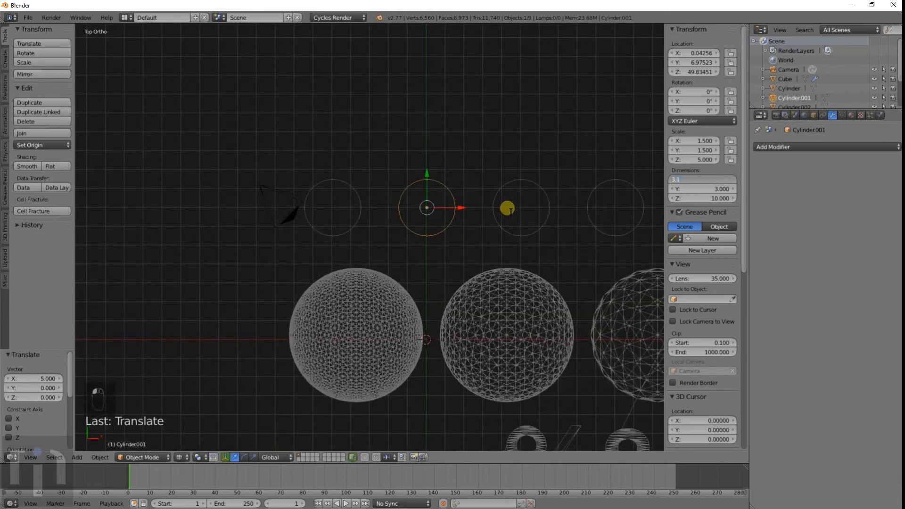
{"action": "left_click", "coordinate": [507, 207]}
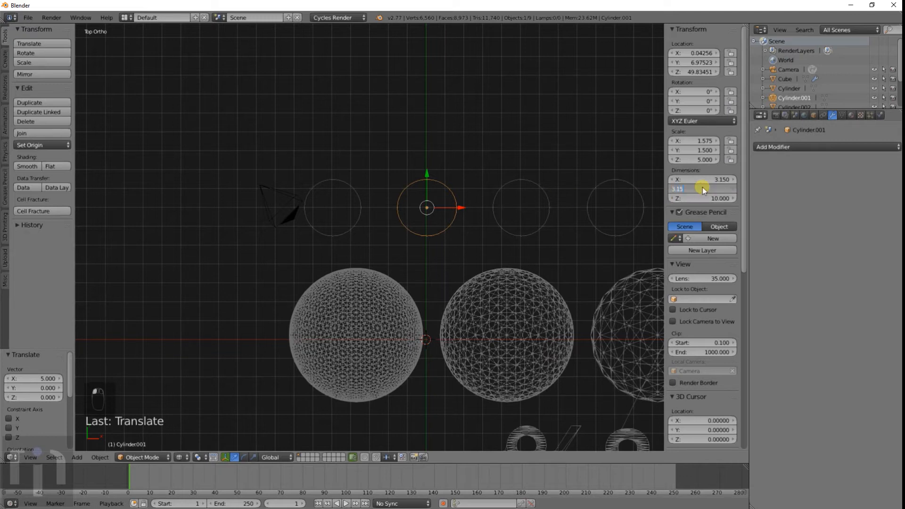
{"action": "key", "text": "Return"}
Step: Set the X and Y dimensions of the third cylinder in the row to 3.3
{"action": "right_click", "coordinate": [520, 182]}
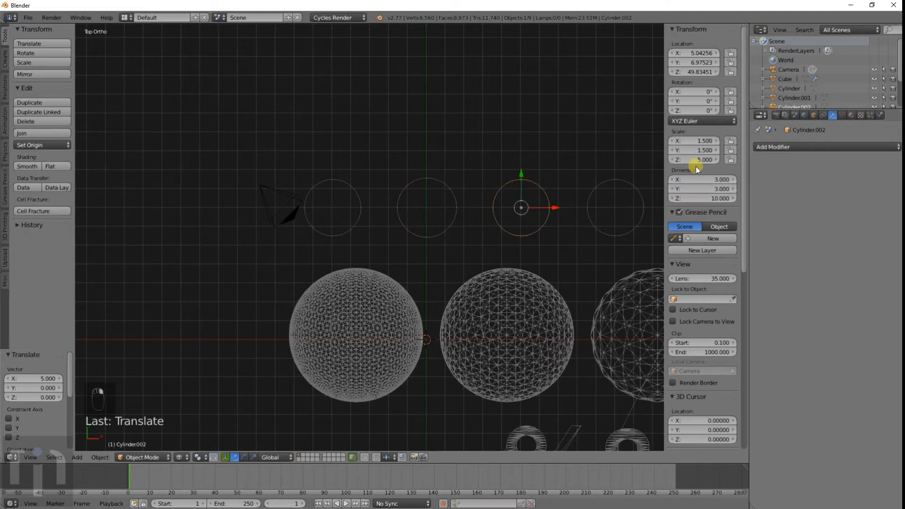
{"action": "left_click", "coordinate": [704, 180]}
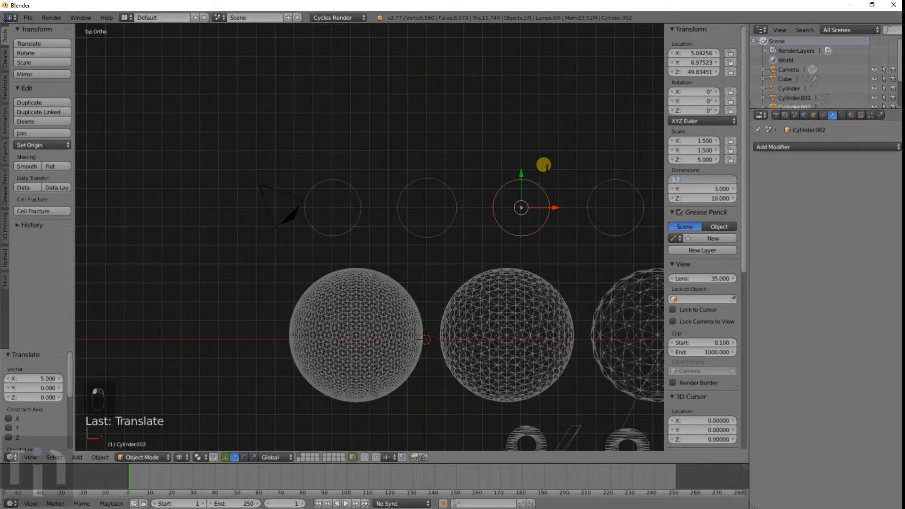
{"action": "key", "text": "Tab"}
{"action": "type", "text": "3.3"}
{"action": "key", "text": "Return"}
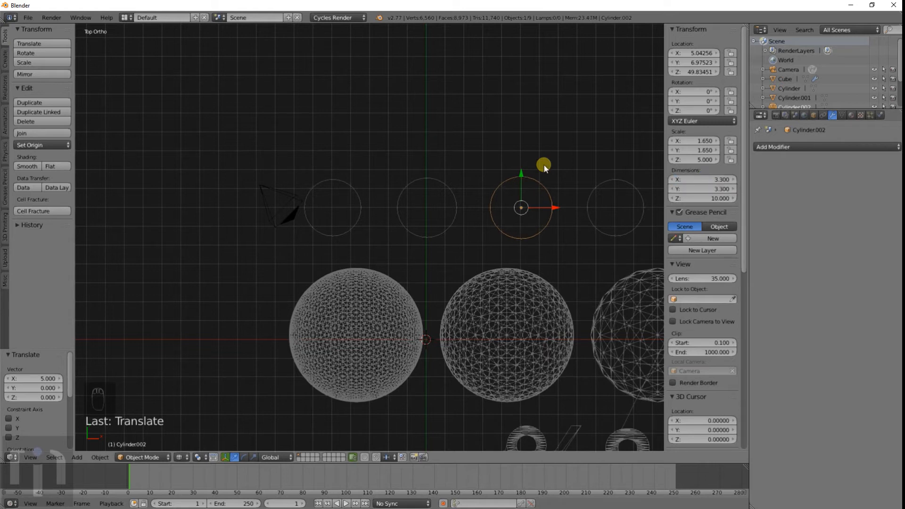
Step: Set the X and Y dimensions of the fourth cylinder in the row to 3.5
{"action": "right_click", "coordinate": [598, 181]}
{"action": "left_click", "coordinate": [718, 179]}
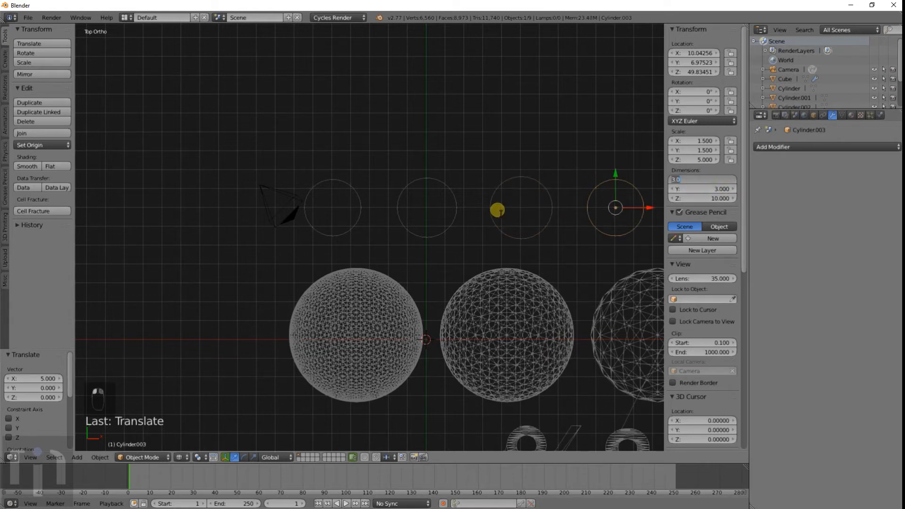
{"action": "type", "text": "3.5"}
{"action": "key", "text": "Tab"}
{"action": "type", "text": "3.5"}
{"action": "key", "text": "Return"}
Step: Set the X and Y dimensions of the fifth cylinder in the row to 3.75
{"action": "scroll", "coordinate": [498, 211], "scroll_direction": "down", "scroll_amount": 3}
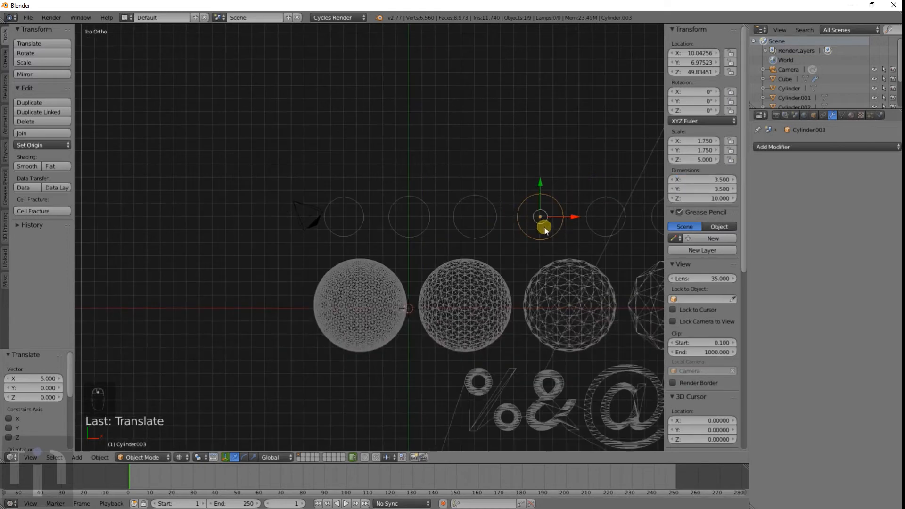
{"action": "middle_click_drag", "start_coordinate": [542, 222], "coordinate": [442, 230], "text": "shift"}
{"action": "right_click", "coordinate": [478, 217]}
{"action": "left_click", "coordinate": [691, 180]}
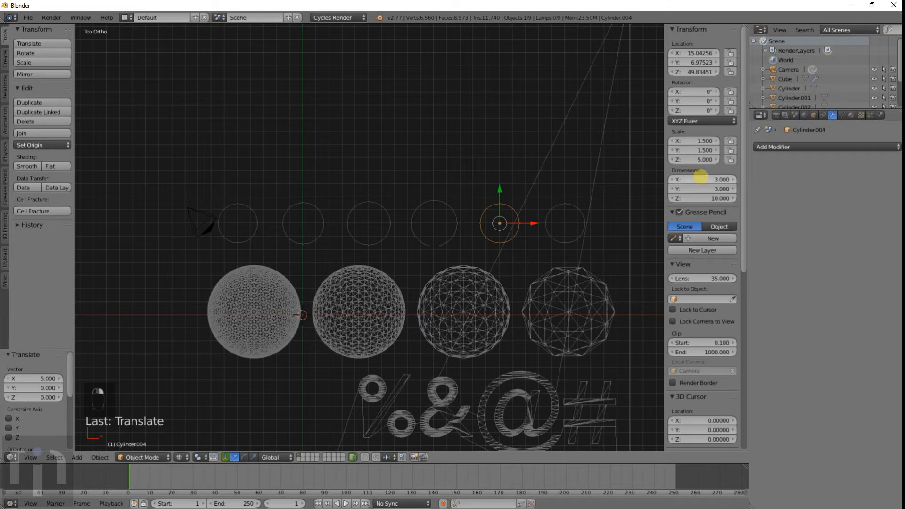
{"action": "type", "text": "3.75"}
{"action": "key", "text": "Tab"}
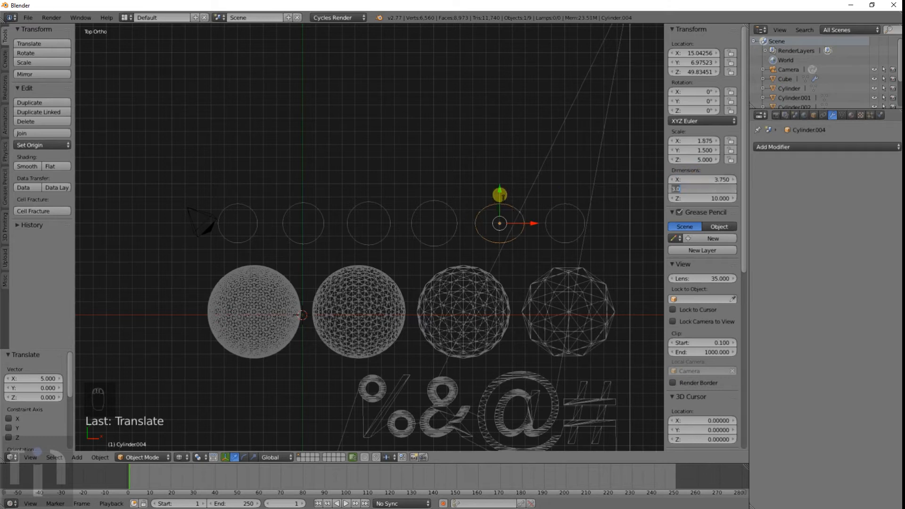
{"action": "type", "text": "3.75"}
{"action": "key", "text": "Return"}
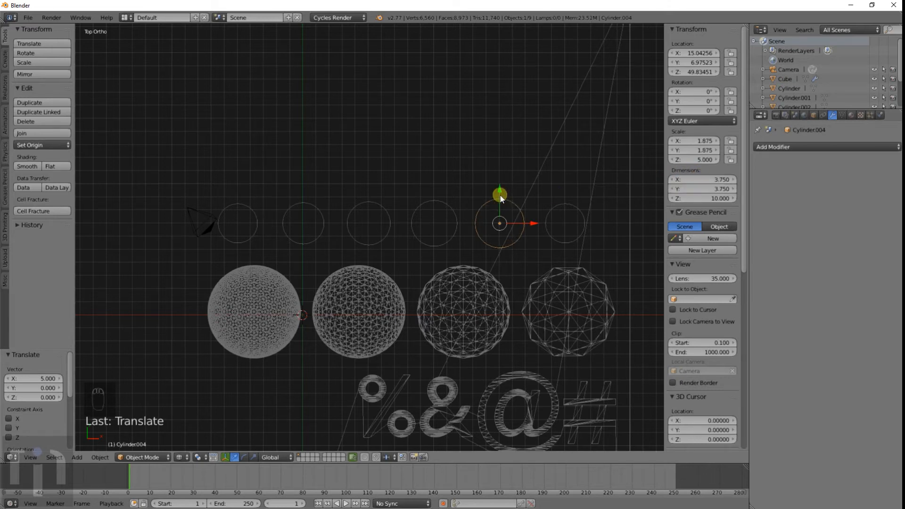
Step: Set the X and Y dimensions of the sixth cylinder in the row to 4
{"action": "right_click", "coordinate": [553, 214]}
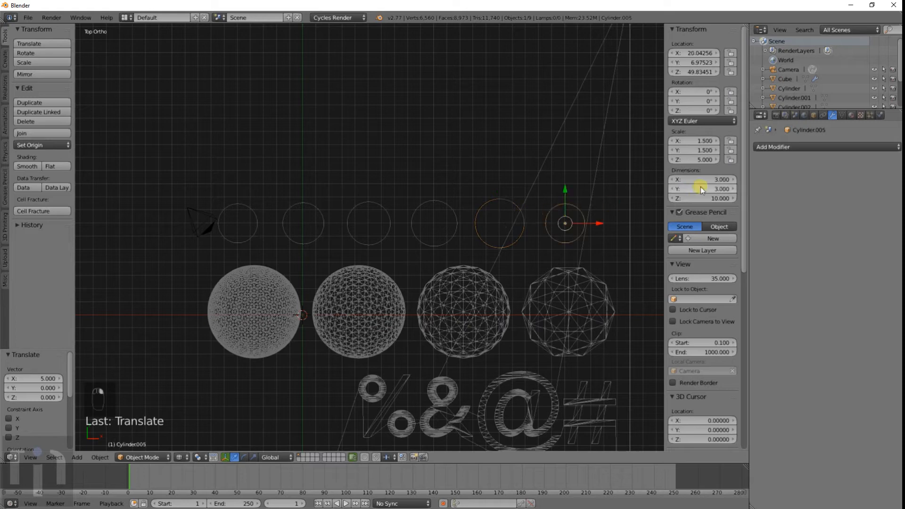
{"action": "type", "text": "4"}
{"action": "key", "text": "Tab"}
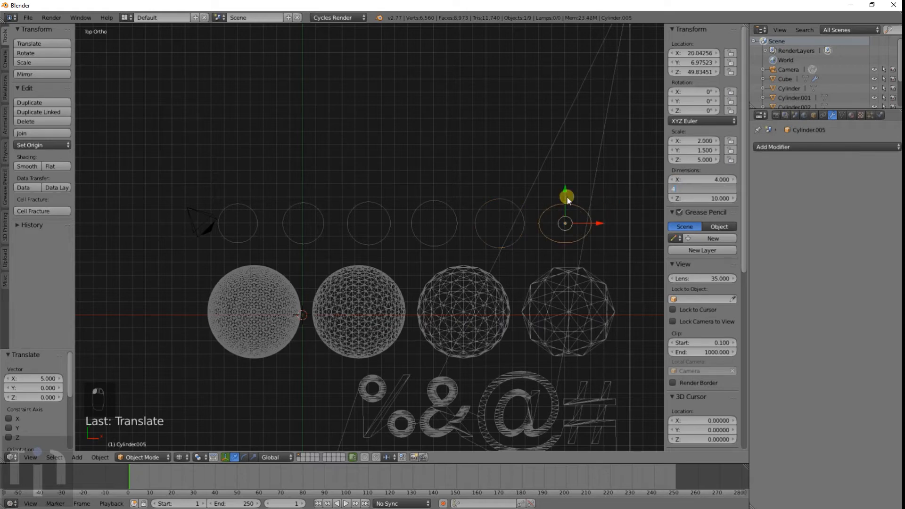
{"action": "key", "text": "Return"}
Step: Select all six cylinders and lower them together about 47.6 units along Z so they pass through the plate
{"action": "middle_click_drag", "start_coordinate": [567, 249], "coordinate": [416, 148]}
{"action": "scroll", "coordinate": [407, 202], "scroll_direction": "down", "scroll_amount": 6}
{"action": "middle_click_drag", "start_coordinate": [375, 109], "coordinate": [388, 178], "text": "shift"}
{"action": "key", "text": "c"}
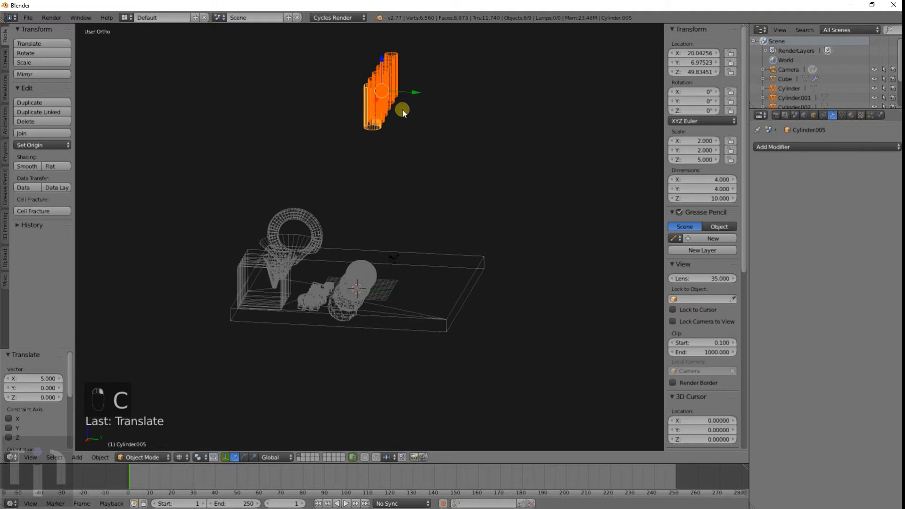
{"action": "key", "text": "KP_1"}
{"action": "key", "text": "KP_3"}
{"action": "key", "text": "g"}
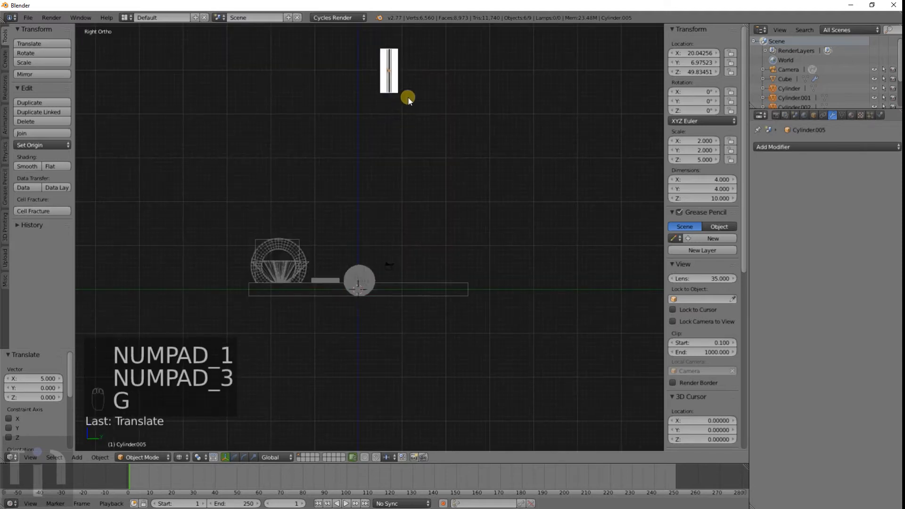
{"action": "left_click", "coordinate": [406, 299]}
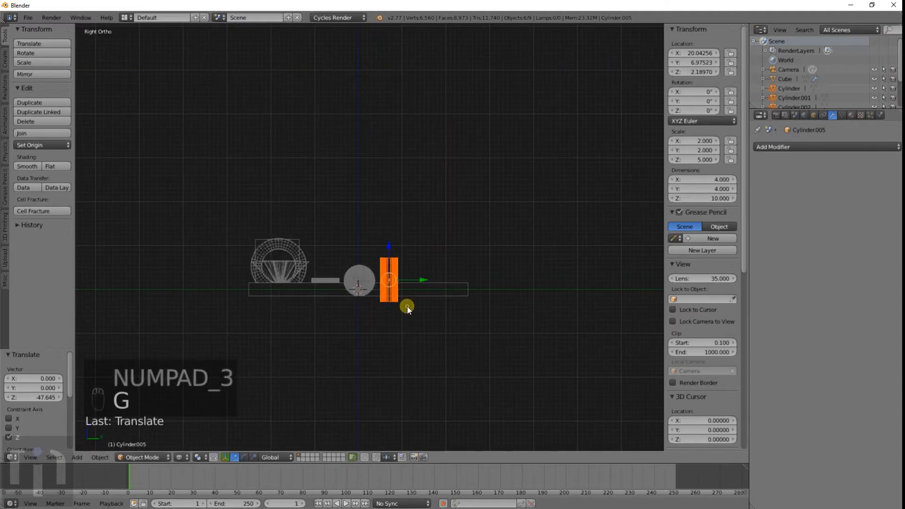
Step: Join the six cylinders and the four icospheres into a single object
{"action": "mouse_move", "coordinate": [407, 299]}
{"action": "middle_mouse_down"}
{"action": "mouse_move", "coordinate": [434, 287]}
{"action": "mouse_move", "coordinate": [414, 322]}
{"action": "mouse_move", "coordinate": [349, 318]}
{"action": "mouse_move", "coordinate": [428, 351]}
{"action": "mouse_move", "coordinate": [380, 259]}
{"action": "middle_mouse_up"}
{"action": "key", "text": "z"}
{"action": "scroll", "coordinate": [349, 318], "scroll_direction": "up", "scroll_amount": 5}
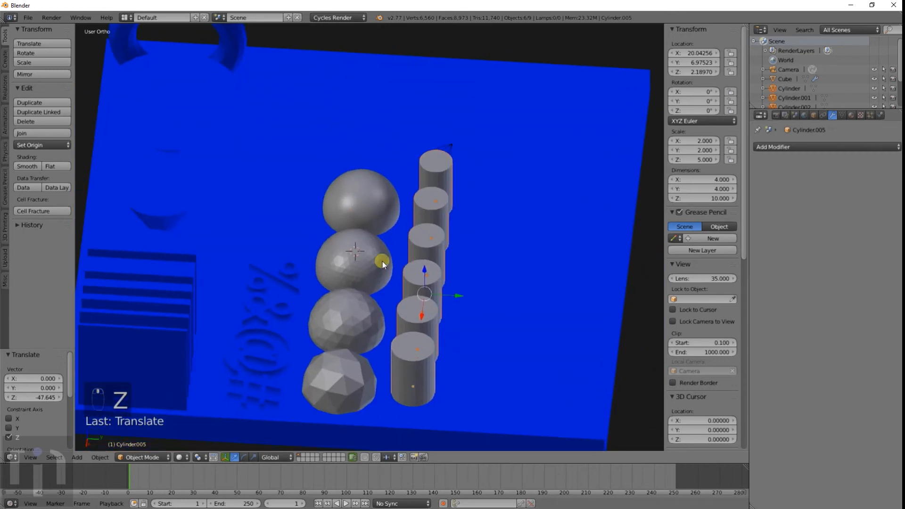
{"action": "right_click", "coordinate": [367, 255]}
{"action": "key", "text": "ctrl+j"}
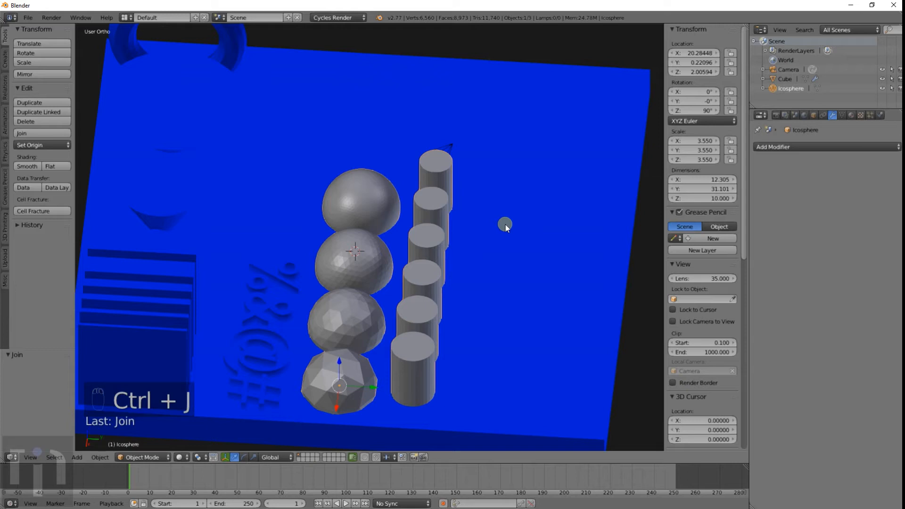
Step: Cut the joined Icosphere object out of the plate with its Boolean Difference modifier and apply the modifier
{"action": "right_click", "coordinate": [504, 225]}
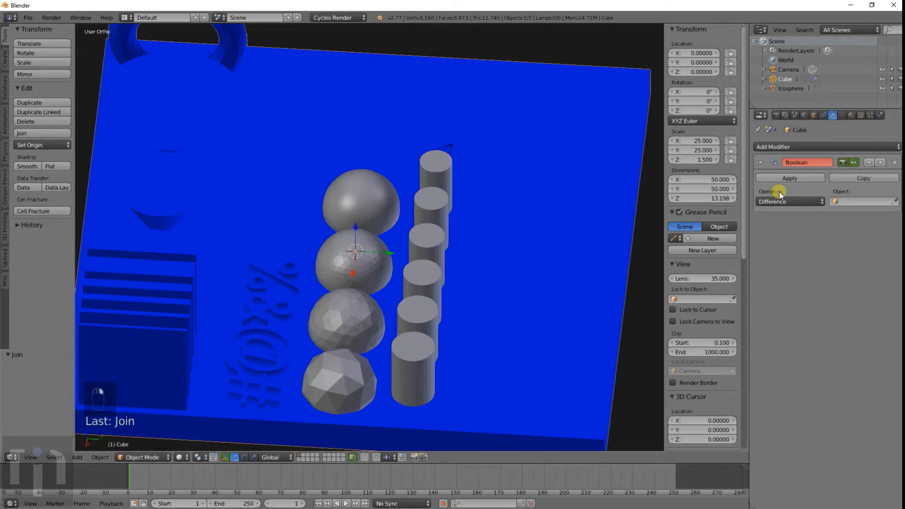
{"action": "left_click", "coordinate": [835, 202]}
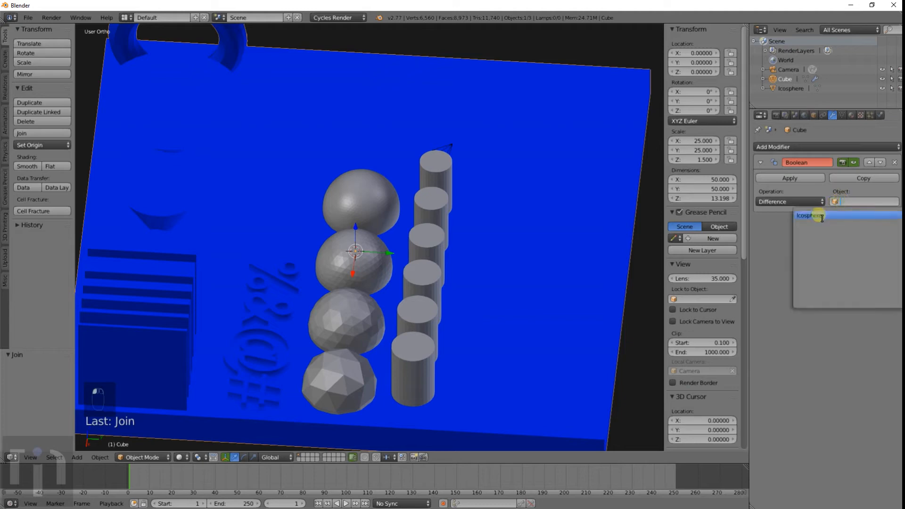
{"action": "left_click", "coordinate": [819, 216]}
{"action": "key", "text": "z"}
{"action": "middle_click_drag", "start_coordinate": [497, 273], "coordinate": [485, 287]}
{"action": "left_click", "coordinate": [790, 178]}
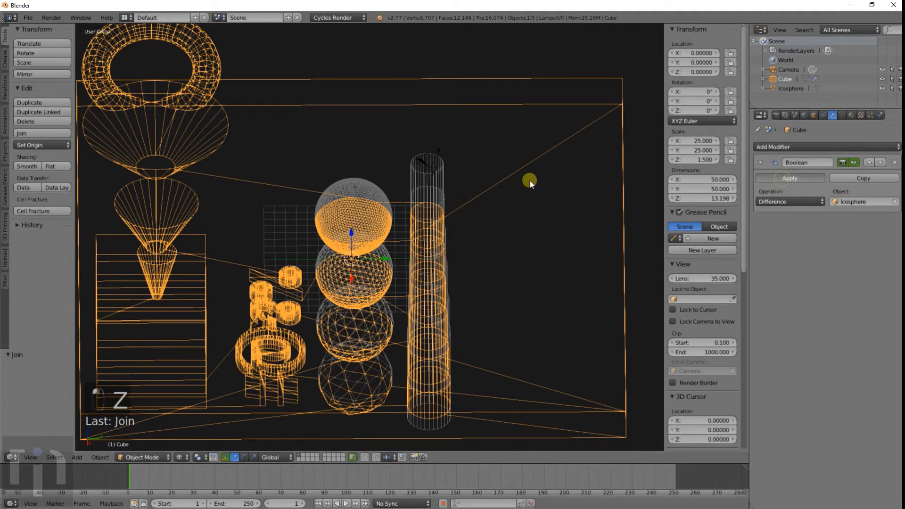
Step: Move the joined spheres and cylinders about 13.5 units along Y, onto the free area beside the new recesses
{"action": "right_click", "coordinate": [429, 178]}
{"action": "key", "text": "x"}
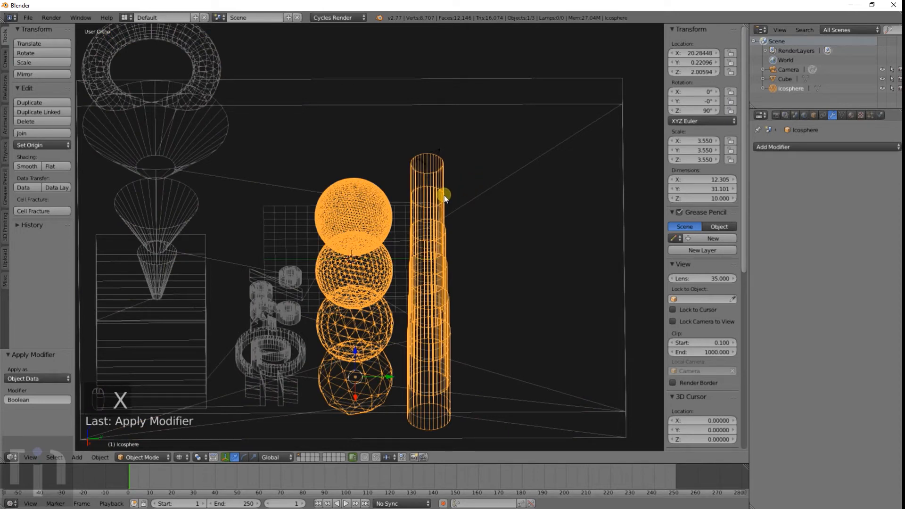
{"action": "key", "text": "z"}
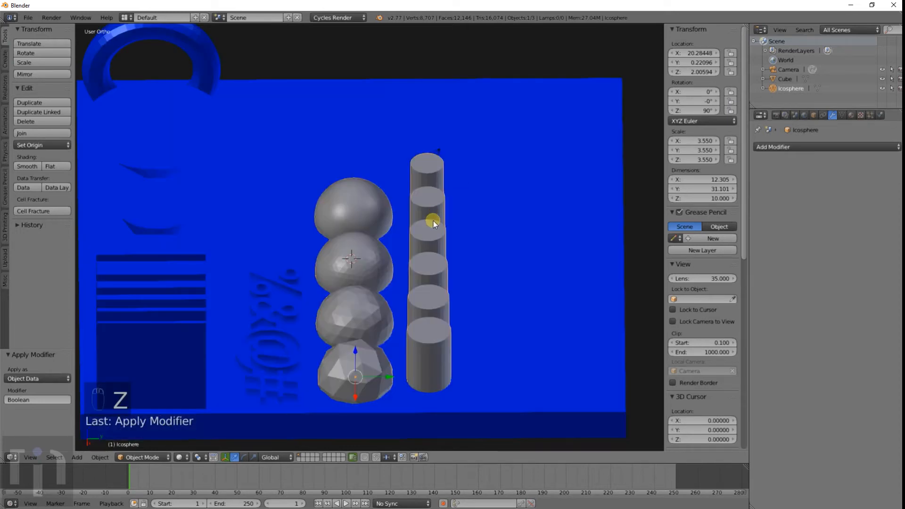
{"action": "key", "text": "g"}
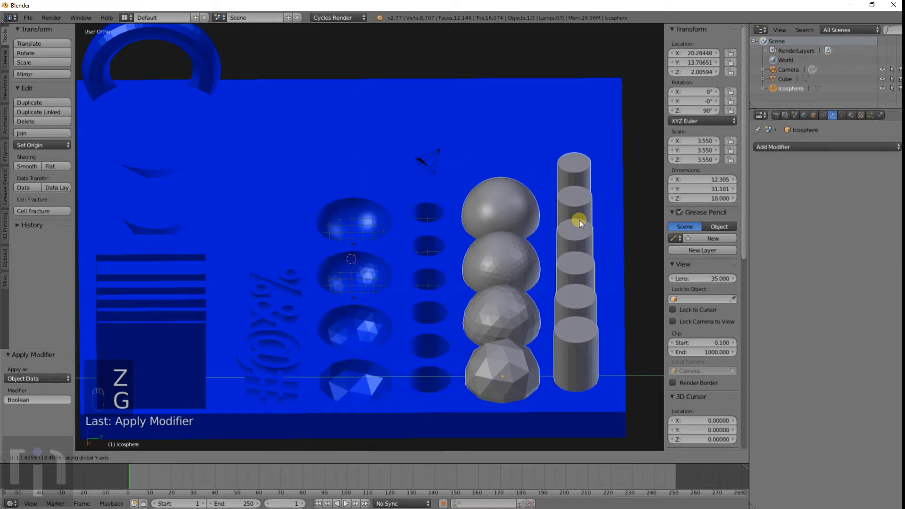
{"action": "left_click", "coordinate": [579, 220]}
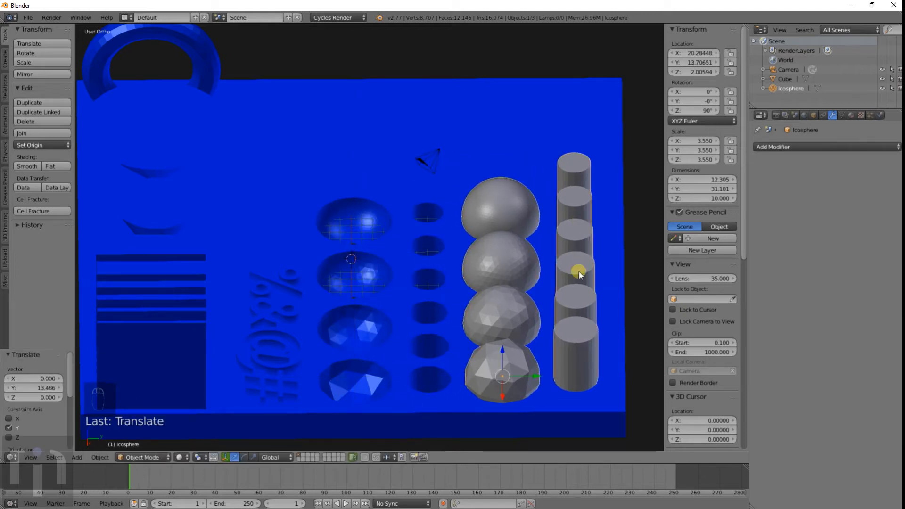
Step: Add a Boolean modifier to the plate, set it to Union with the Icosphere object, and apply it
{"action": "left_click", "coordinate": [760, 146]}
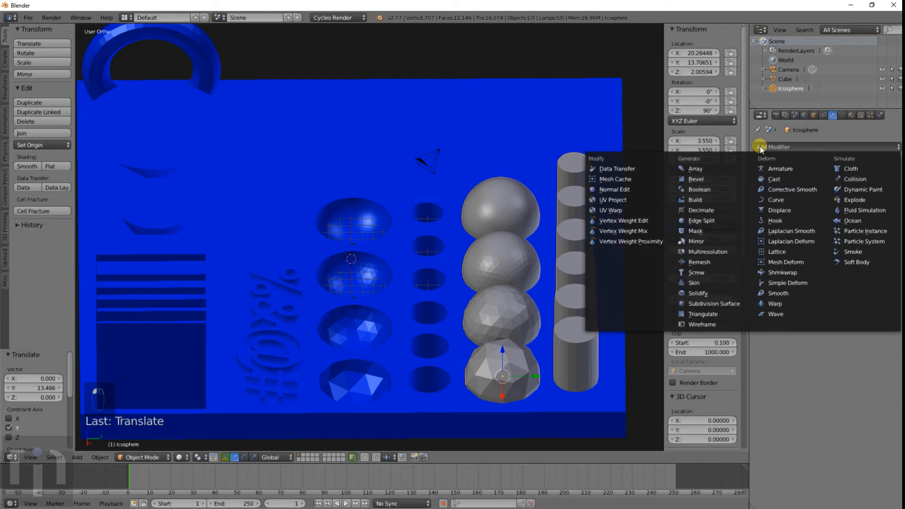
{"action": "right_click", "coordinate": [465, 155]}
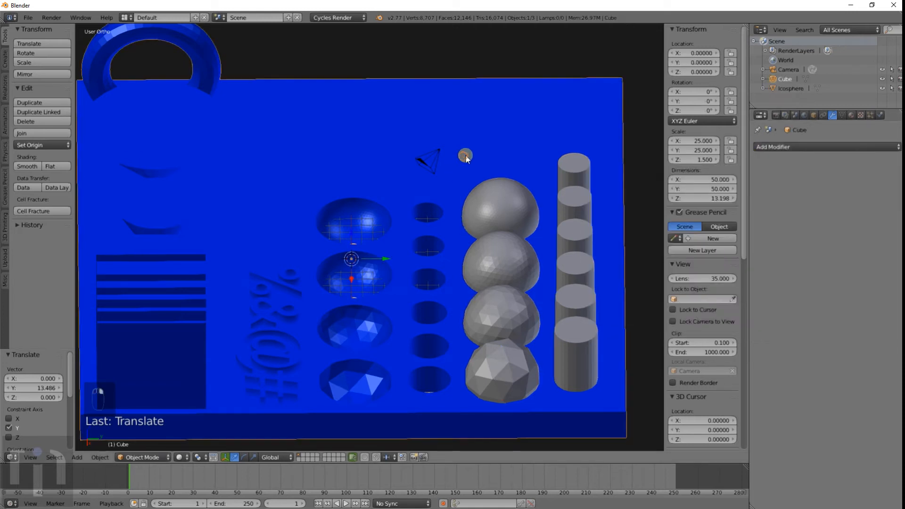
{"action": "left_click", "coordinate": [762, 150]}
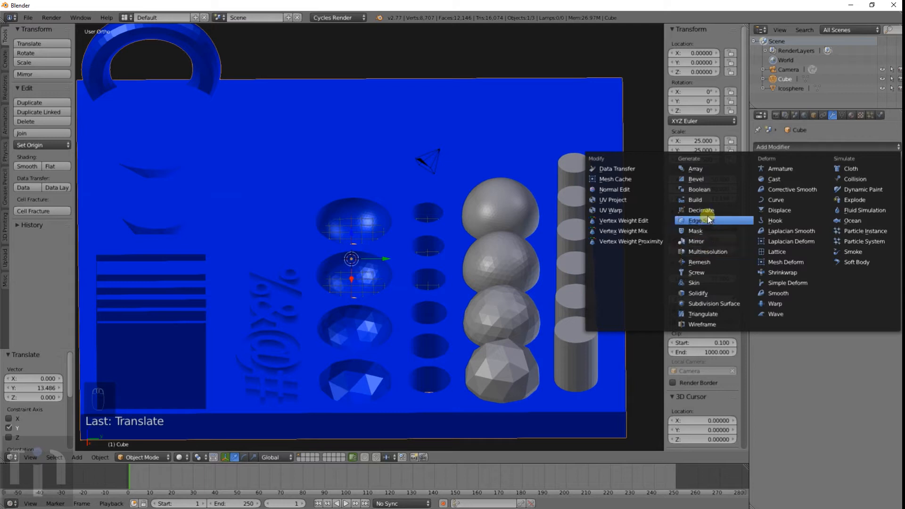
{"action": "left_click", "coordinate": [707, 189]}
{"action": "left_click", "coordinate": [788, 202]}
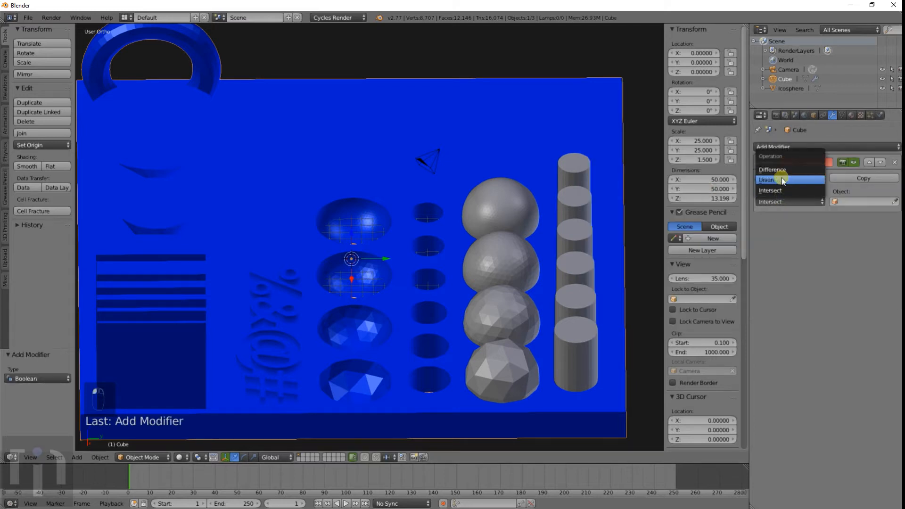
{"action": "left_click", "coordinate": [784, 177]}
{"action": "left_click", "coordinate": [861, 202]}
{"action": "left_click", "coordinate": [810, 215]}
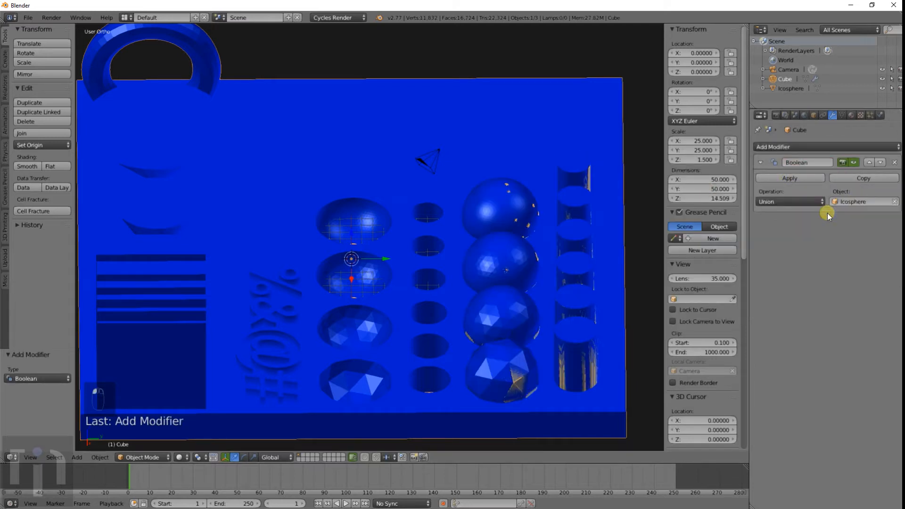
Step: Delete the joined spheres-and-cylinders object that served as the Boolean tool
{"action": "right_click", "coordinate": [587, 180]}
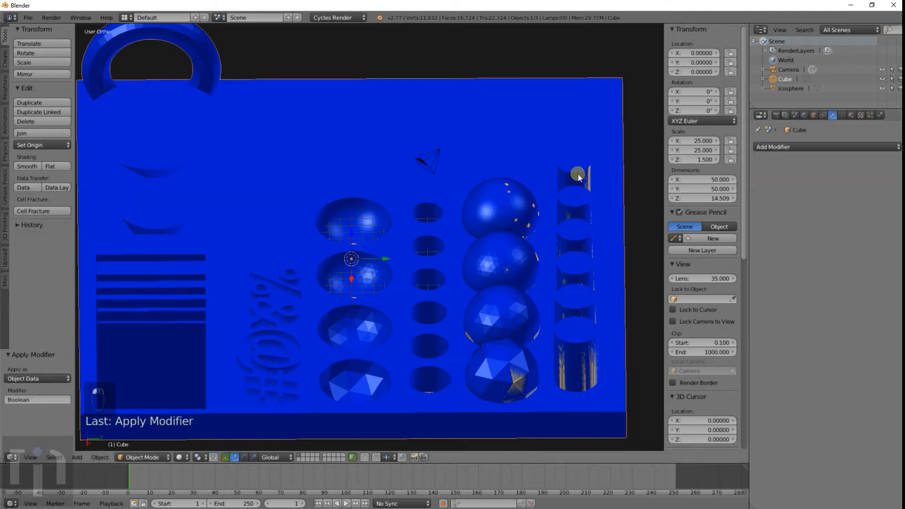
{"action": "key", "text": "x"}
{"action": "left_click", "coordinate": [577, 174]}
Step: Examine the plate's domes, pegs, through holes, dome recesses and engraved symbols from several angles
{"action": "middle_click_drag", "start_coordinate": [591, 219], "coordinate": [242, 258]}
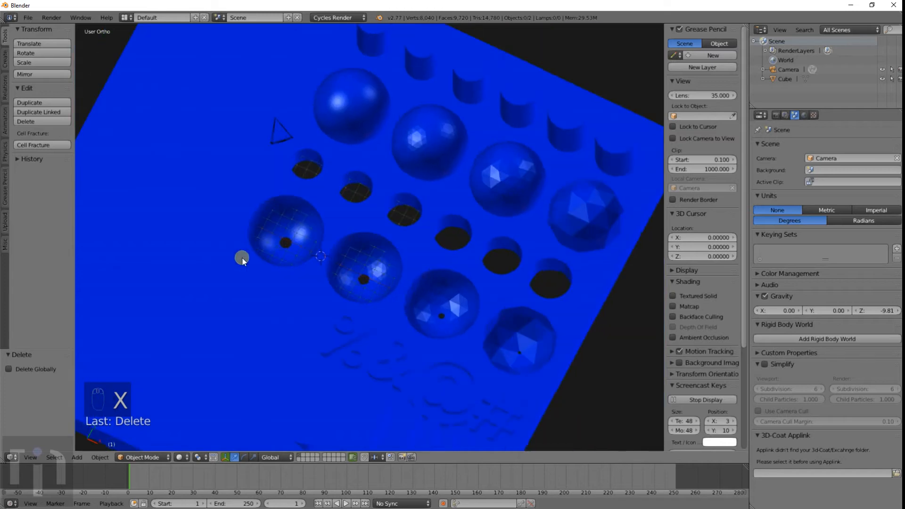
{"action": "middle_click_drag", "start_coordinate": [389, 219], "coordinate": [476, 200]}
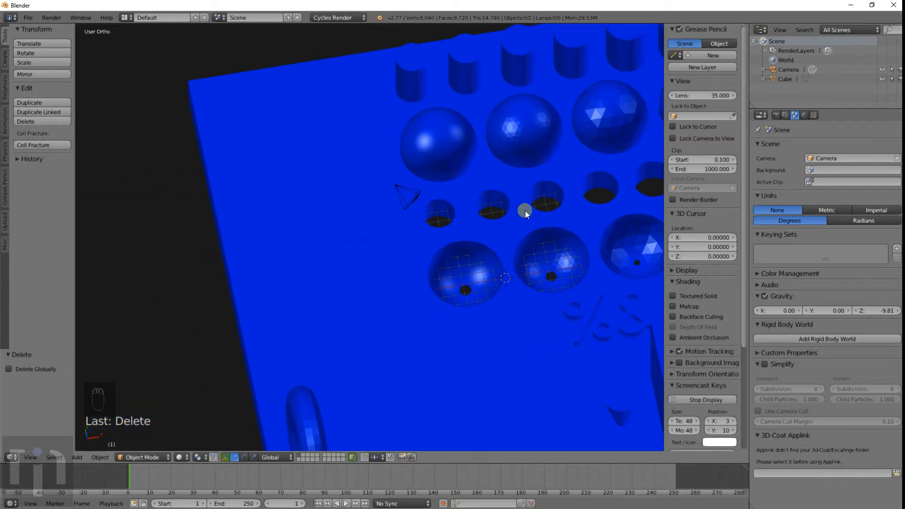
{"action": "middle_click_drag", "start_coordinate": [525, 210], "coordinate": [409, 234]}
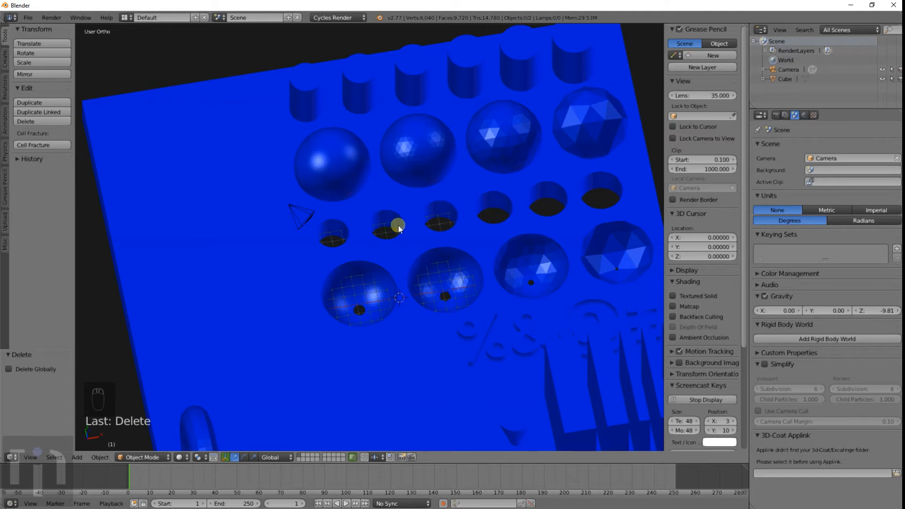
{"action": "right_click", "coordinate": [363, 226]}
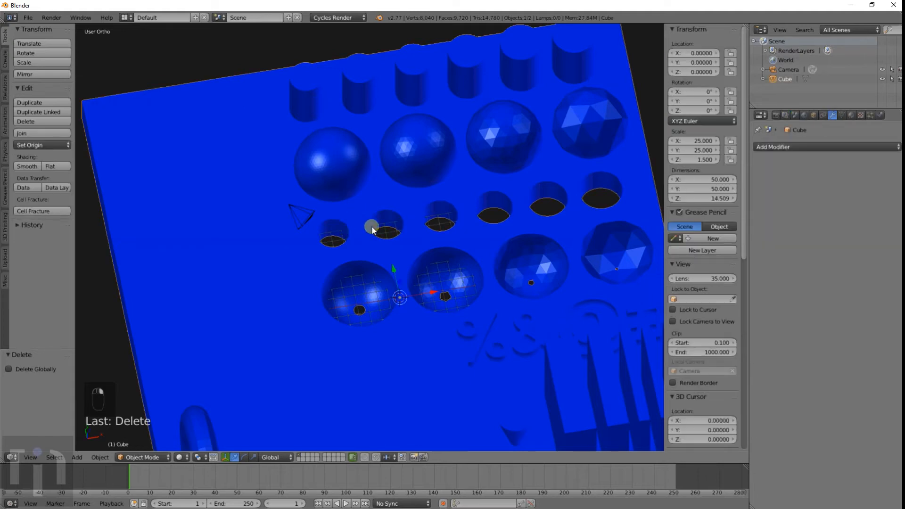
{"action": "middle_click_drag", "start_coordinate": [372, 228], "coordinate": [332, 212]}
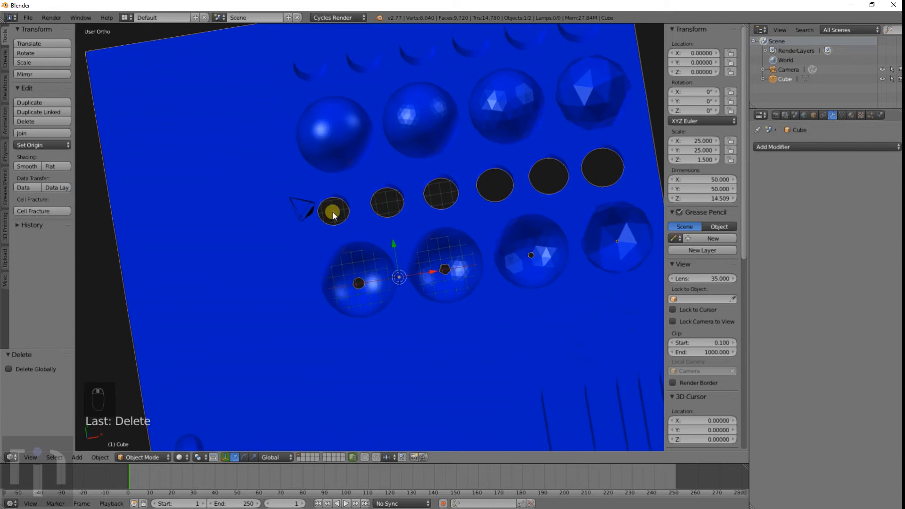
{"action": "scroll", "coordinate": [379, 202], "scroll_direction": "up", "scroll_amount": 6}
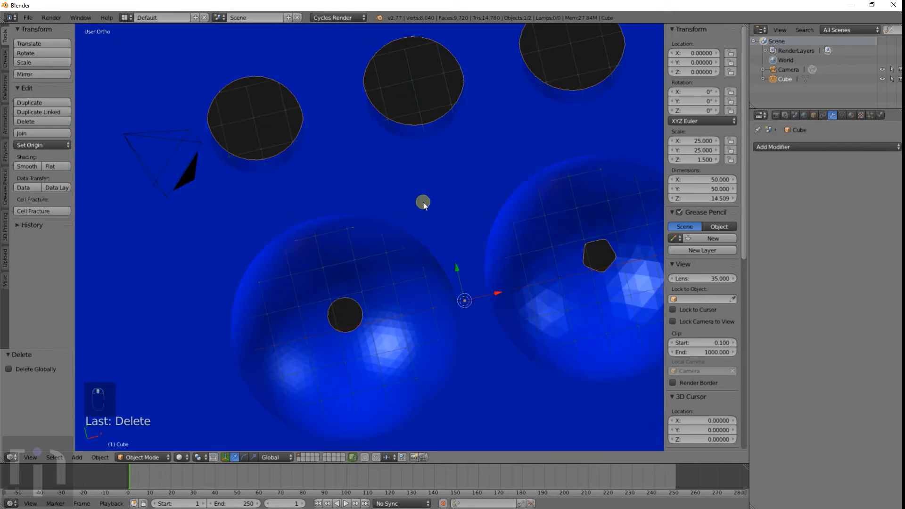
{"action": "scroll", "coordinate": [540, 96], "scroll_direction": "down", "scroll_amount": 2}
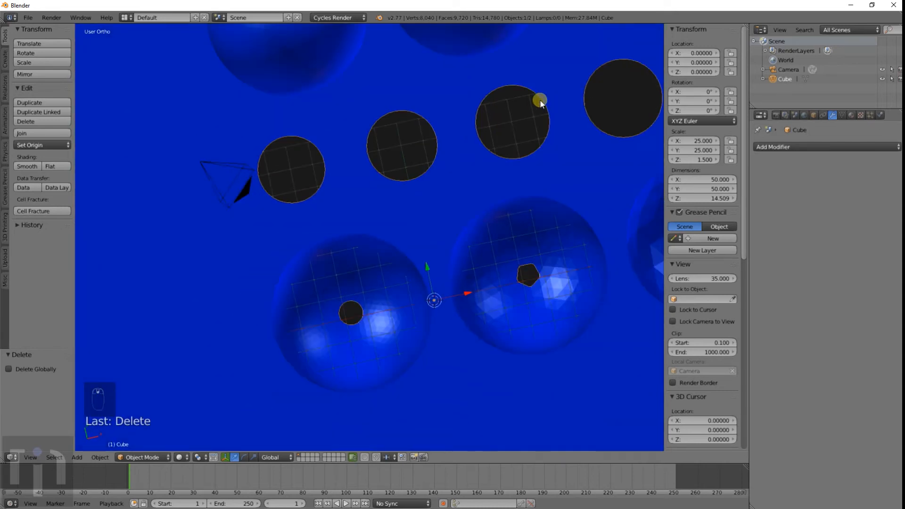
{"action": "middle_click_drag", "start_coordinate": [536, 106], "coordinate": [454, 158]}
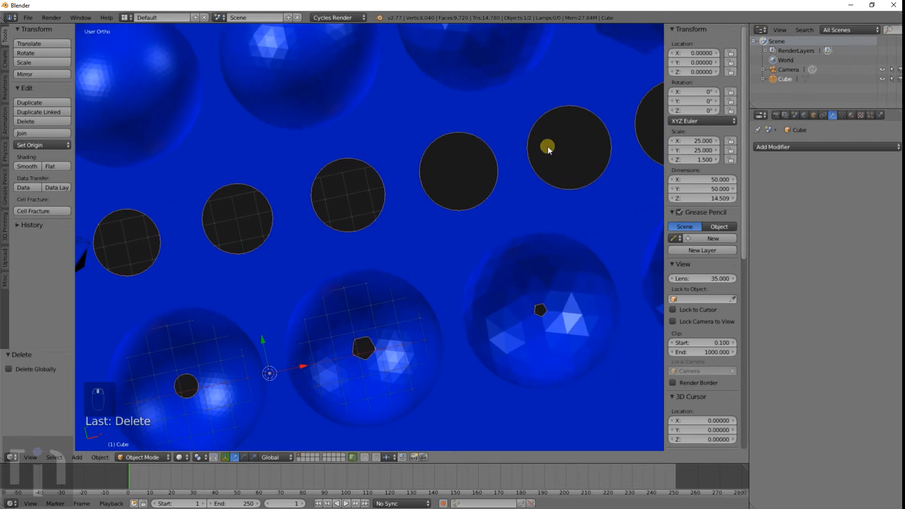
{"action": "scroll", "coordinate": [547, 146], "scroll_direction": "down", "scroll_amount": 2}
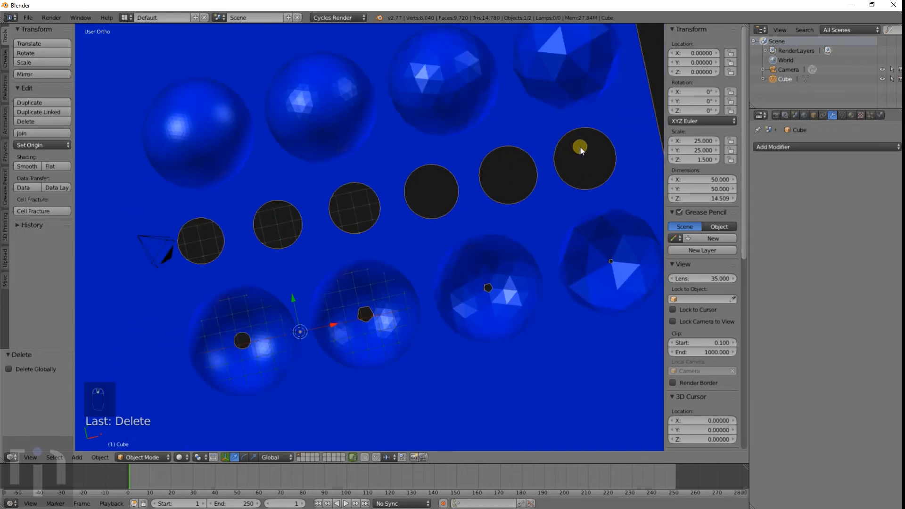
{"action": "scroll", "coordinate": [582, 145], "scroll_direction": "down", "scroll_amount": 3}
{"action": "middle_click_drag", "start_coordinate": [582, 146], "coordinate": [390, 213]}
{"action": "scroll", "coordinate": [524, 250], "scroll_direction": "up", "scroll_amount": 4}
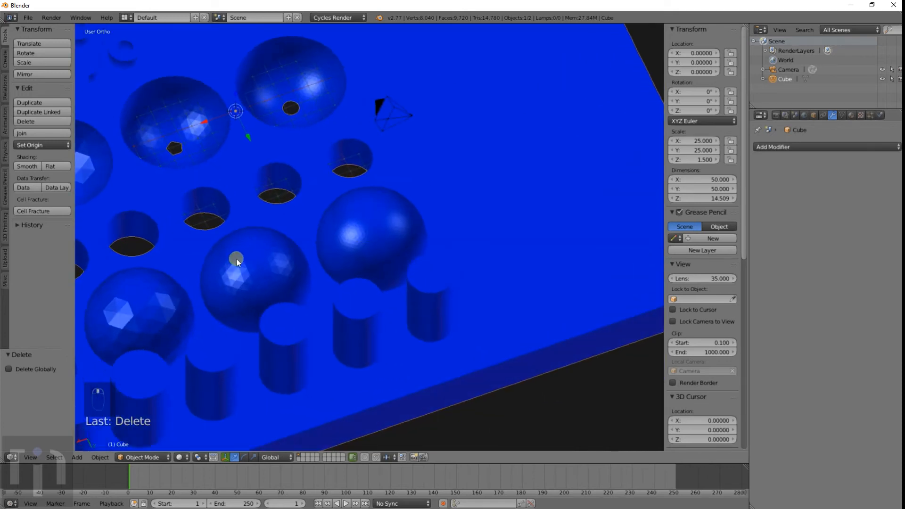
{"action": "middle_click_drag", "start_coordinate": [237, 259], "coordinate": [263, 229]}
{"action": "middle_click_drag", "start_coordinate": [428, 188], "coordinate": [467, 192]}
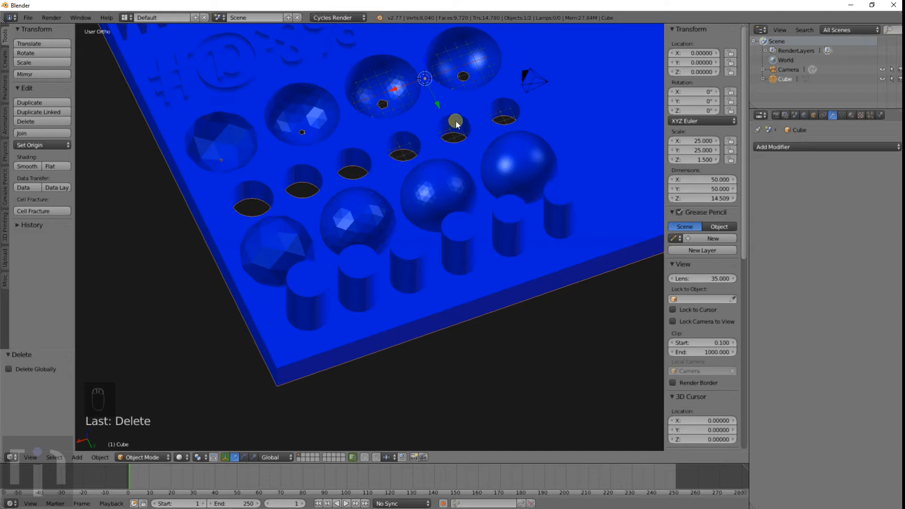
{"action": "scroll", "coordinate": [444, 126], "scroll_direction": "down", "scroll_amount": 6}
{"action": "middle_click_drag", "start_coordinate": [446, 180], "coordinate": [283, 232]}
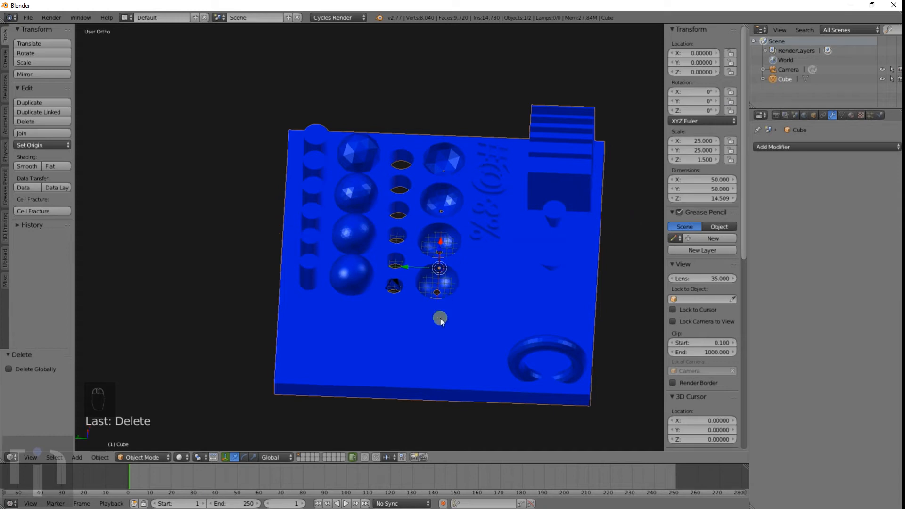
{"action": "scroll", "coordinate": [313, 248], "scroll_direction": "up", "scroll_amount": 5}
{"action": "middle_click_drag", "start_coordinate": [481, 214], "coordinate": [244, 265], "text": "shift"}
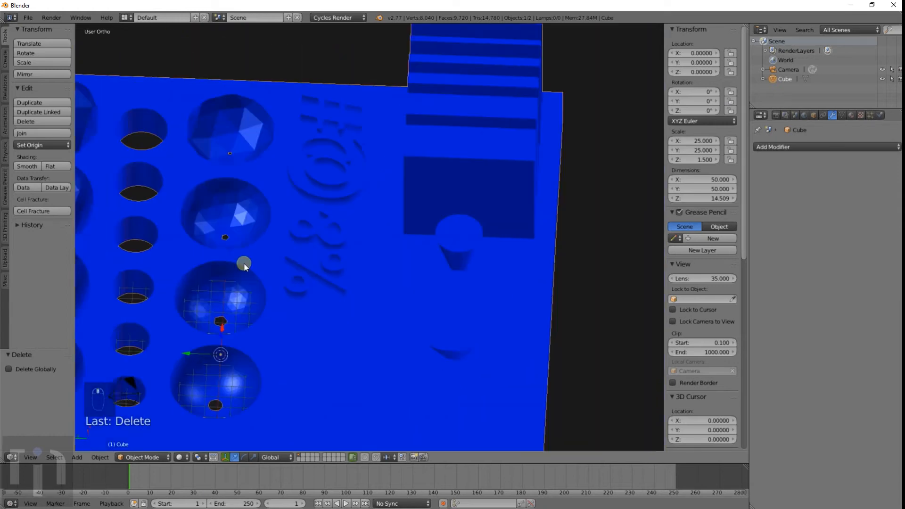
{"action": "scroll", "coordinate": [243, 265], "scroll_direction": "down", "scroll_amount": 7}
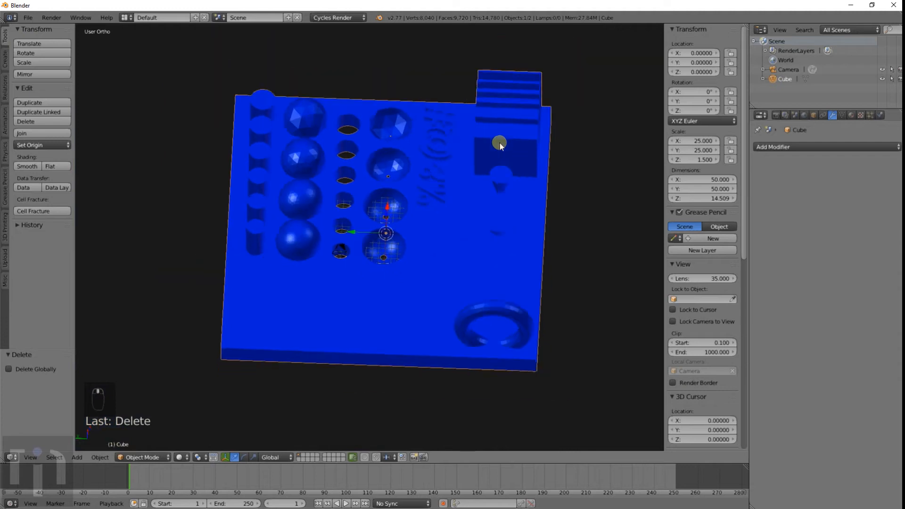
Step: Add a cube mesh at the scene origin
{"action": "middle_click_drag", "start_coordinate": [499, 142], "coordinate": [321, 210]}
{"action": "scroll", "coordinate": [398, 234], "scroll_direction": "up", "scroll_amount": 3}
{"action": "key", "text": "shift+a"}
{"action": "mouse_move", "coordinate": [330, 209]}
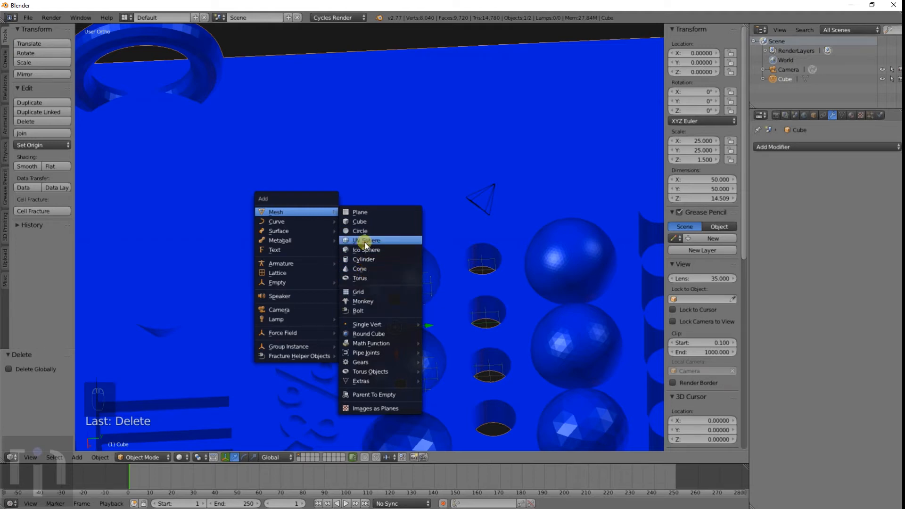
{"action": "left_click", "coordinate": [362, 223]}
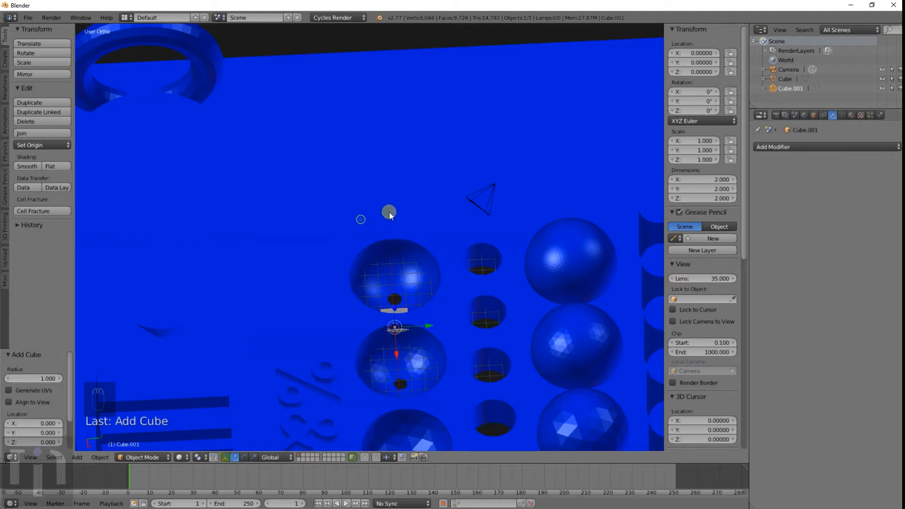
{"action": "scroll", "coordinate": [398, 215], "scroll_direction": "down", "scroll_amount": 6}
{"action": "key", "text": "KP_1"}
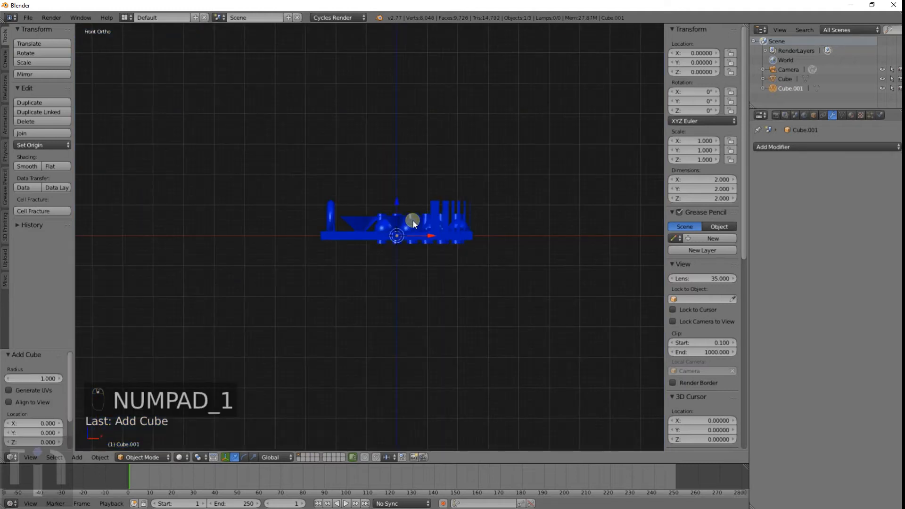
Step: Move the new cube along the X axis to about -20.48, near the plate's short edge
{"action": "middle_click_drag", "start_coordinate": [501, 234], "coordinate": [427, 228]}
{"action": "scroll", "coordinate": [492, 239], "scroll_direction": "up", "scroll_amount": 3}
{"action": "middle_click_drag", "start_coordinate": [528, 246], "coordinate": [509, 278]}
{"action": "scroll", "coordinate": [509, 278], "scroll_direction": "up", "scroll_amount": 2}
{"action": "key", "text": "g"}
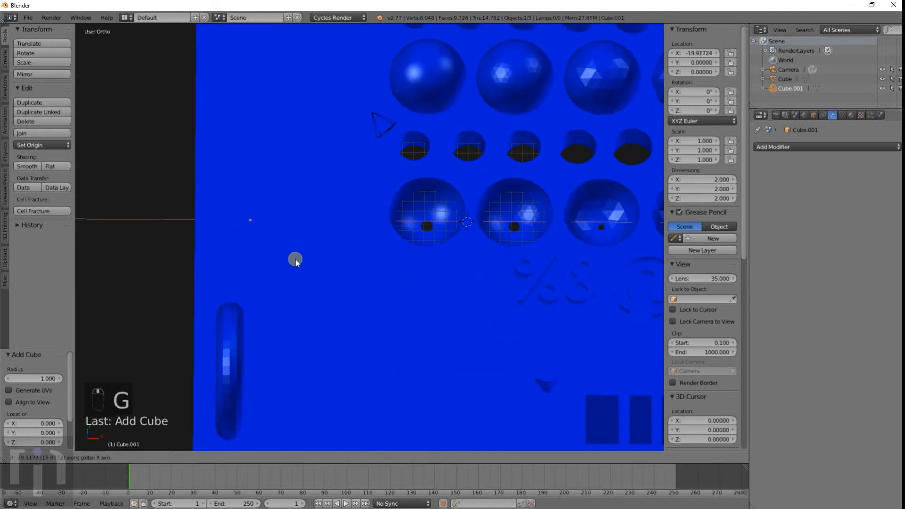
{"action": "left_click", "coordinate": [285, 261]}
Step: Move the cube along the Y axis to about -6.74, between the ring and the dome recesses
{"action": "key", "text": "KP_1"}
{"action": "key", "text": "z"}
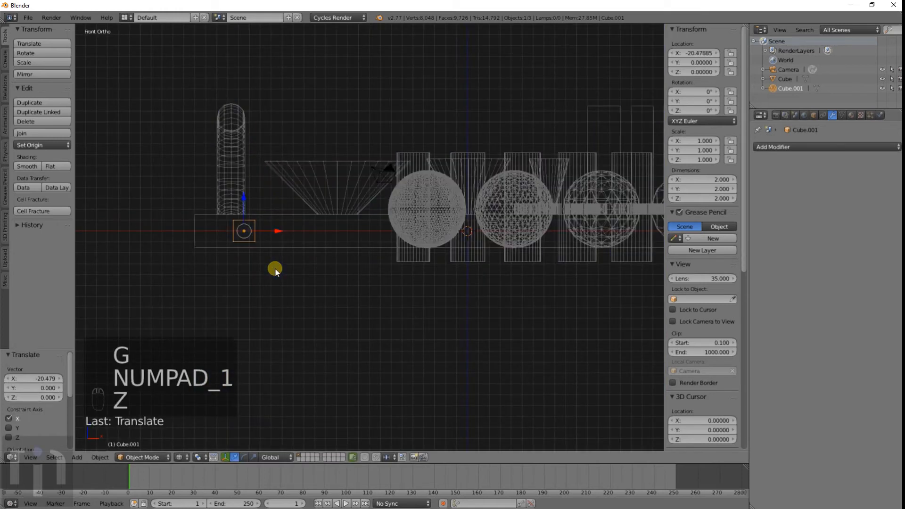
{"action": "key", "text": "KP_3"}
{"action": "key", "text": "g"}
{"action": "middle_click", "coordinate": [301, 241]}
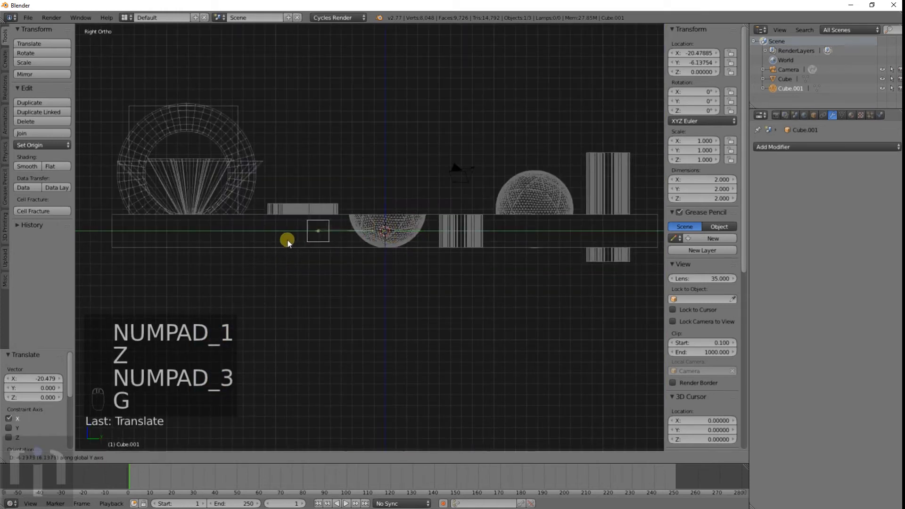
{"action": "left_click", "coordinate": [285, 240]}
Step: Raise the cube along the Z axis to about 2.22, onto the plate's upper face
{"action": "middle_click_drag", "start_coordinate": [312, 240], "coordinate": [404, 245], "text": "shift"}
{"action": "scroll", "coordinate": [337, 252], "scroll_direction": "up", "scroll_amount": 4}
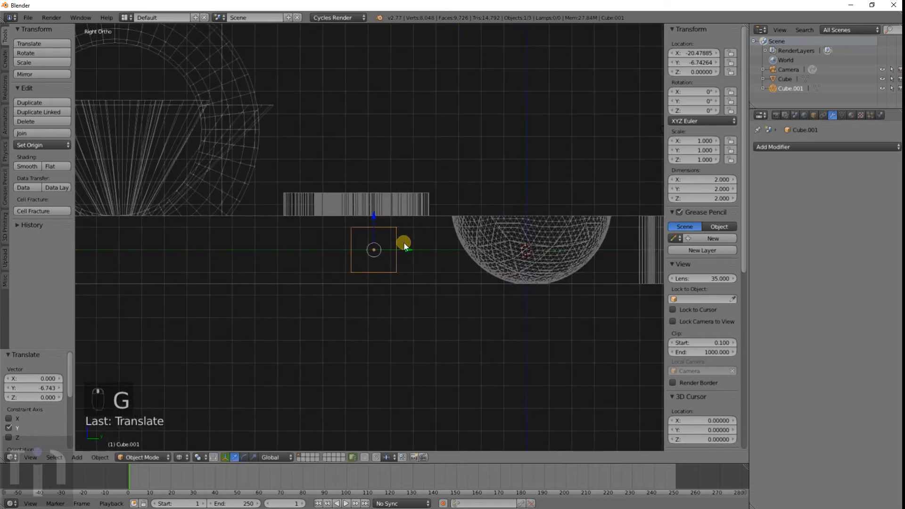
{"action": "scroll", "coordinate": [403, 246], "scroll_direction": "up", "scroll_amount": 2}
{"action": "scroll", "coordinate": [404, 245], "scroll_direction": "down", "scroll_amount": 3}
{"action": "scroll", "coordinate": [403, 247], "scroll_direction": "down", "scroll_amount": 1}
{"action": "key", "text": "g"}
{"action": "middle_click", "coordinate": [403, 235]}
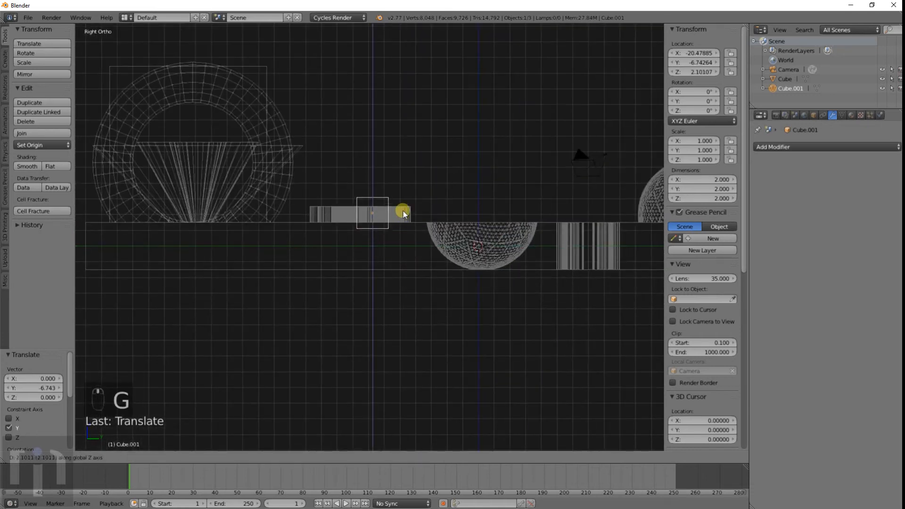
{"action": "left_click", "coordinate": [403, 210]}
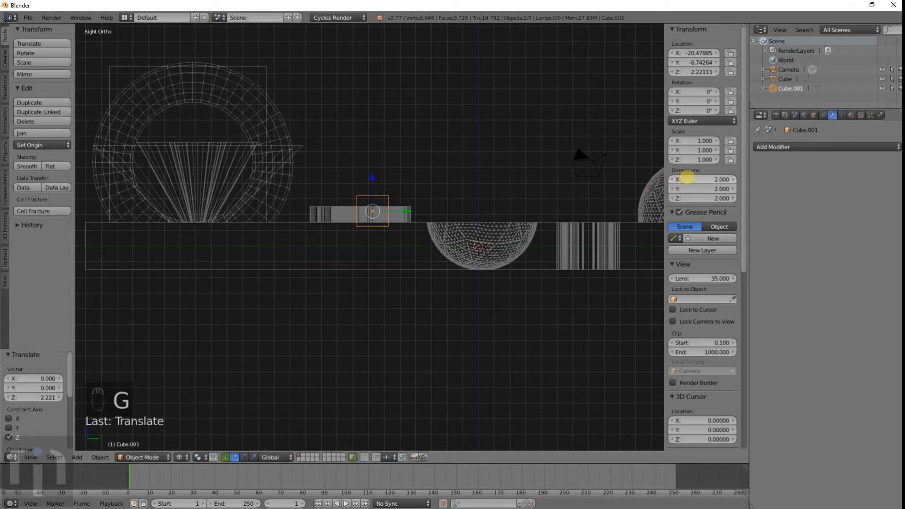
Step: Fine-tune the cube's Z location to about 2.43 so its base barely overlaps the plate's upper face
{"action": "left_click", "coordinate": [687, 180]}
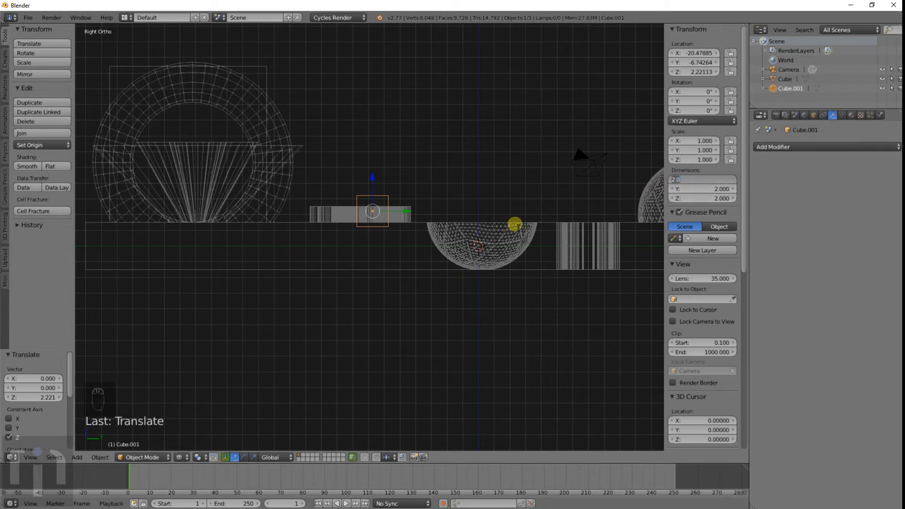
{"action": "key", "text": "Escape"}
{"action": "scroll", "coordinate": [408, 203], "scroll_direction": "up", "scroll_amount": 5}
{"action": "key", "text": "g"}
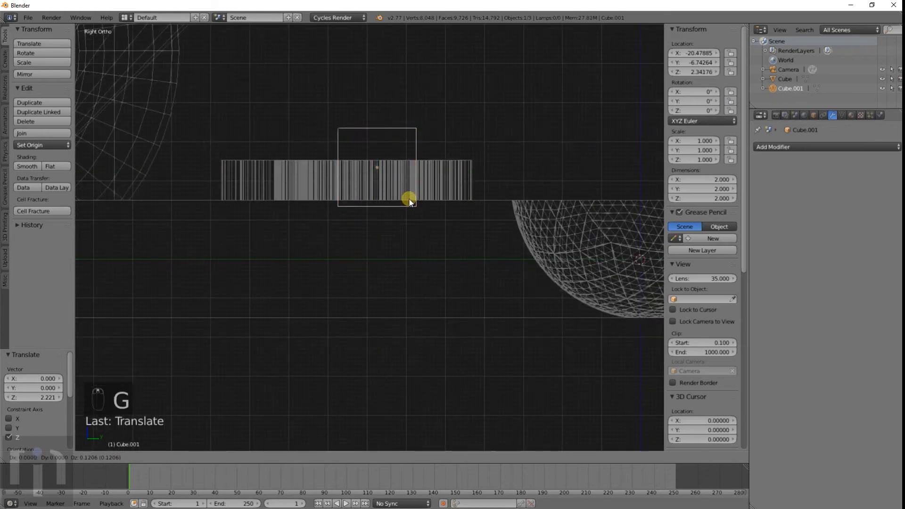
{"action": "left_click", "coordinate": [409, 196]}
Step: Shift the cube along the X axis to about -22.79, closer to the plate's edge
{"action": "scroll", "coordinate": [409, 196], "scroll_direction": "down", "scroll_amount": 6}
{"action": "key", "text": "z"}
{"action": "mouse_move", "coordinate": [412, 198]}
{"action": "middle_mouse_down"}
{"action": "mouse_move", "coordinate": [410, 250]}
{"action": "mouse_move", "coordinate": [432, 229]}
{"action": "mouse_move", "coordinate": [529, 230]}
{"action": "mouse_move", "coordinate": [424, 251]}
{"action": "mouse_move", "coordinate": [410, 250]}
{"action": "mouse_move", "coordinate": [406, 228]}
{"action": "mouse_move", "coordinate": [465, 231]}
{"action": "middle_mouse_up"}
{"action": "key", "text": "g"}
{"action": "key", "text": "x"}
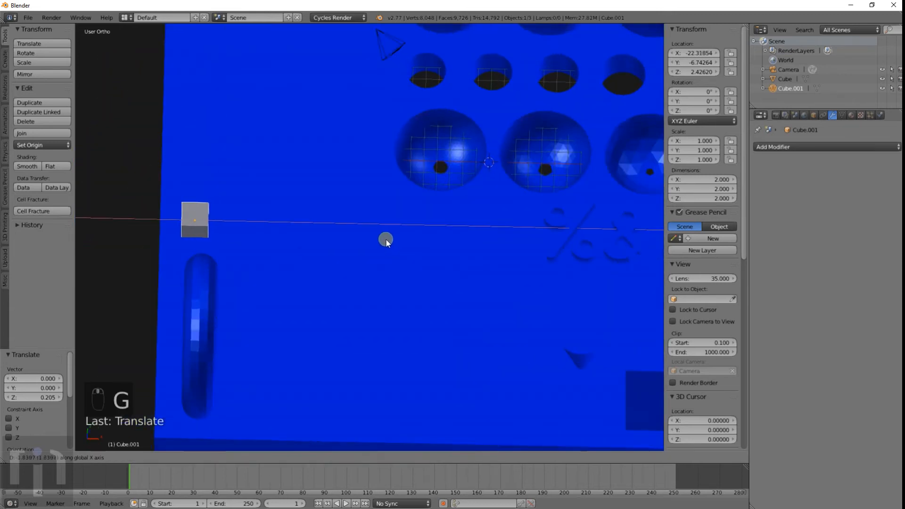
{"action": "left_click", "coordinate": [381, 240]}
Step: Duplicate the small cube in place
{"action": "key", "text": "KP_1"}
{"action": "key", "text": "KP_3"}
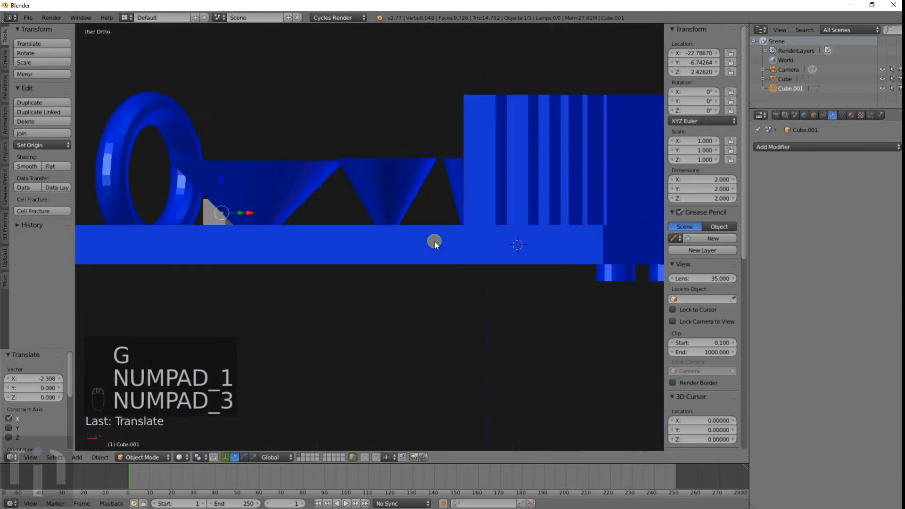
{"action": "key", "text": "z"}
{"action": "scroll", "coordinate": [383, 263], "scroll_direction": "up", "scroll_amount": 5}
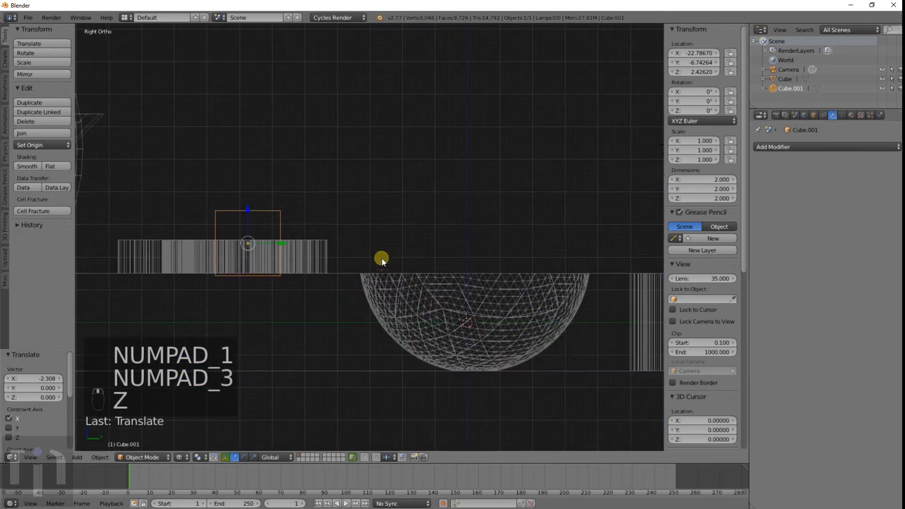
{"action": "key", "text": "shift+d"}
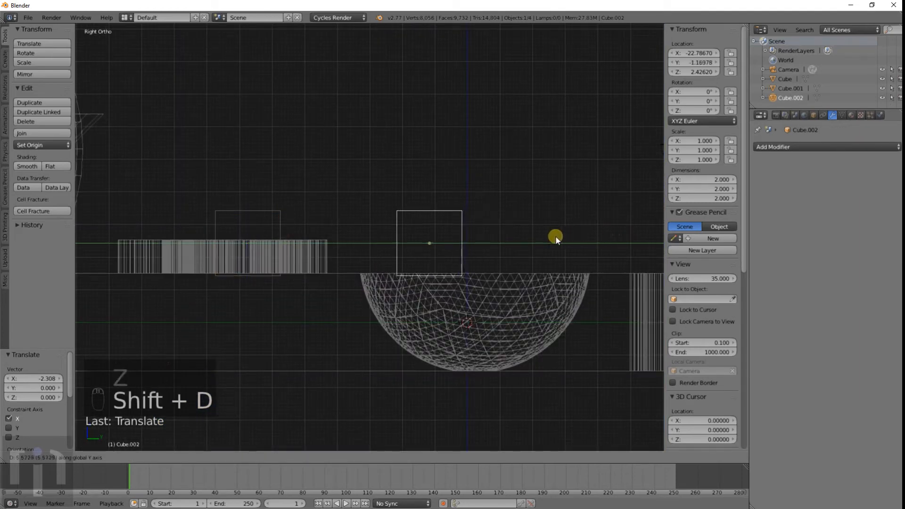
{"action": "right_click", "coordinate": [555, 235]}
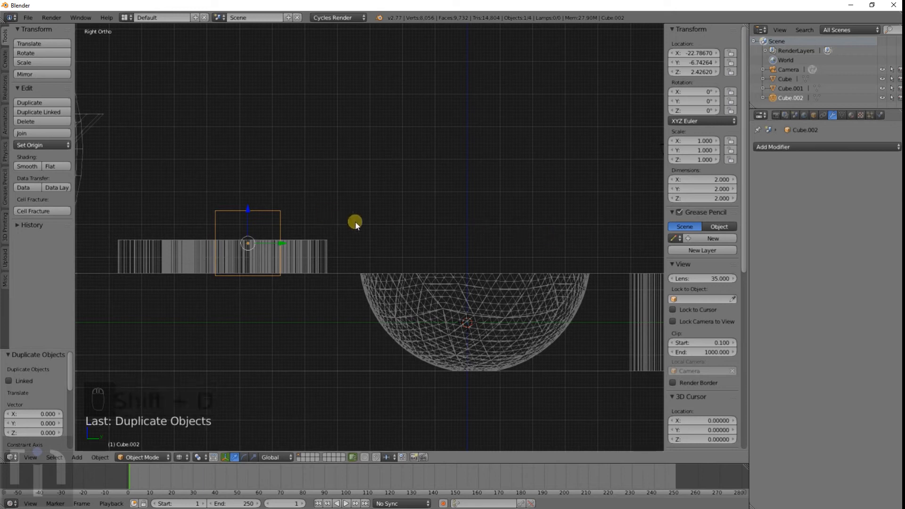
{"action": "key", "text": "g"}
{"action": "key", "text": "y"}
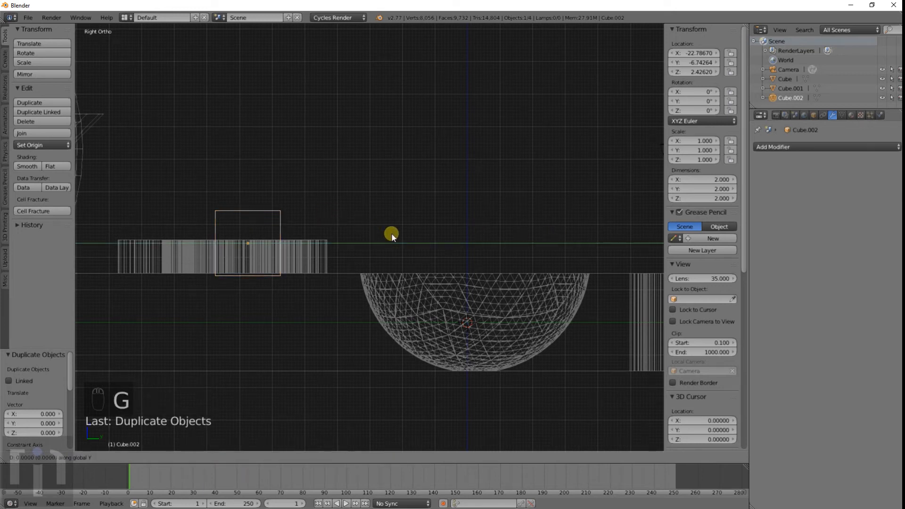
{"action": "type", "text": "15"}
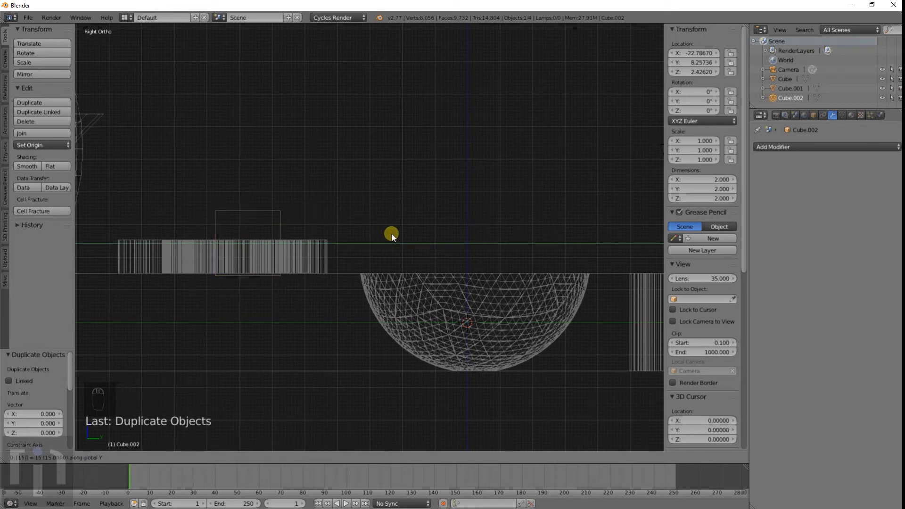
{"action": "right_click", "coordinate": [392, 233]}
{"action": "scroll", "coordinate": [392, 233], "scroll_direction": "down", "scroll_amount": 5}
{"action": "type", "text": "gy"}
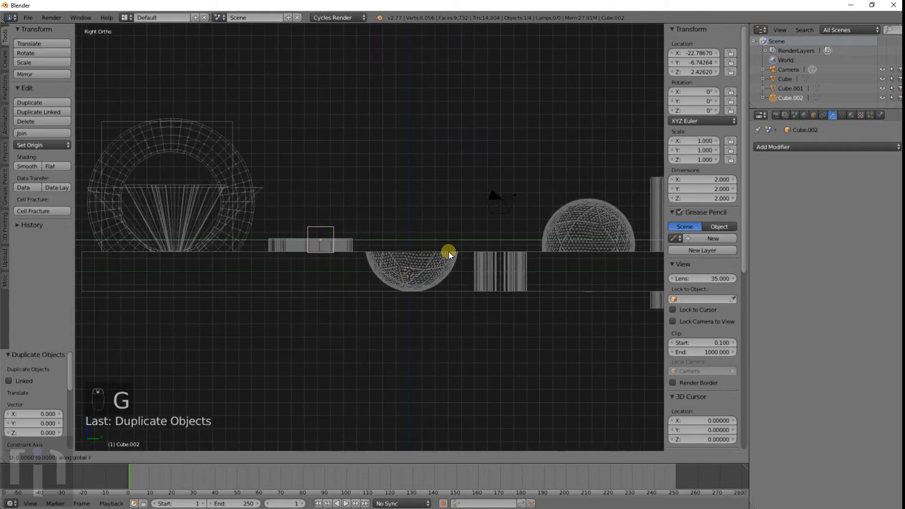
{"action": "type", "text": "10"}
{"action": "right_click", "coordinate": [449, 254]}
Step: Move the duplicate cube 5 units along Y and join it with the original cube into one object
{"action": "key", "text": "y"}
{"action": "key", "text": "5"}
{"action": "key", "text": "Return"}
{"action": "scroll", "coordinate": [394, 246], "scroll_direction": "up", "scroll_amount": 5}
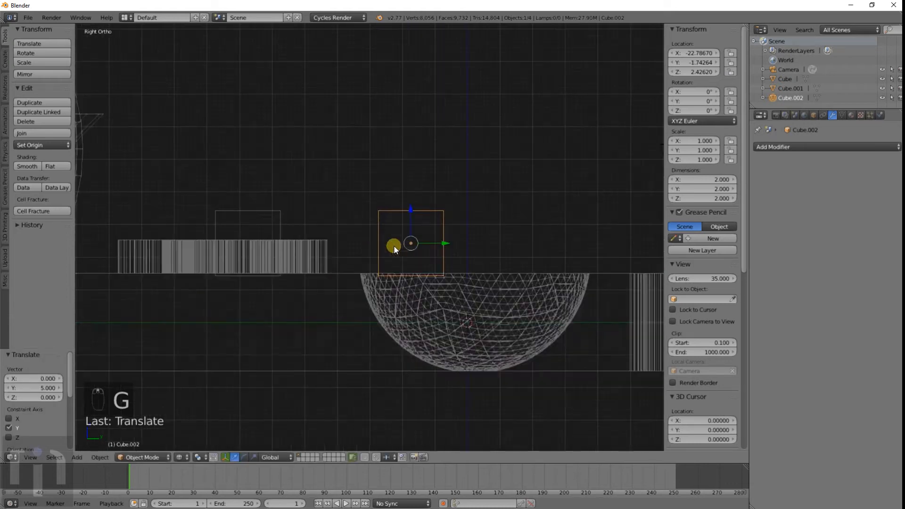
{"action": "right_click", "coordinate": [282, 215], "text": "shift"}
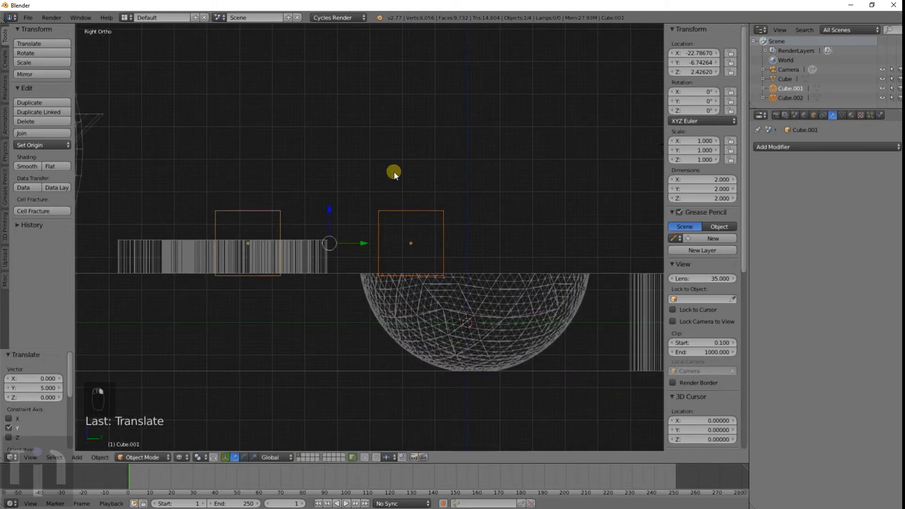
{"action": "key", "text": "ctrl+j"}
Step: Extrude the top faces of both joined cubes upward by about 1.14 units
{"action": "key", "text": "Tab"}
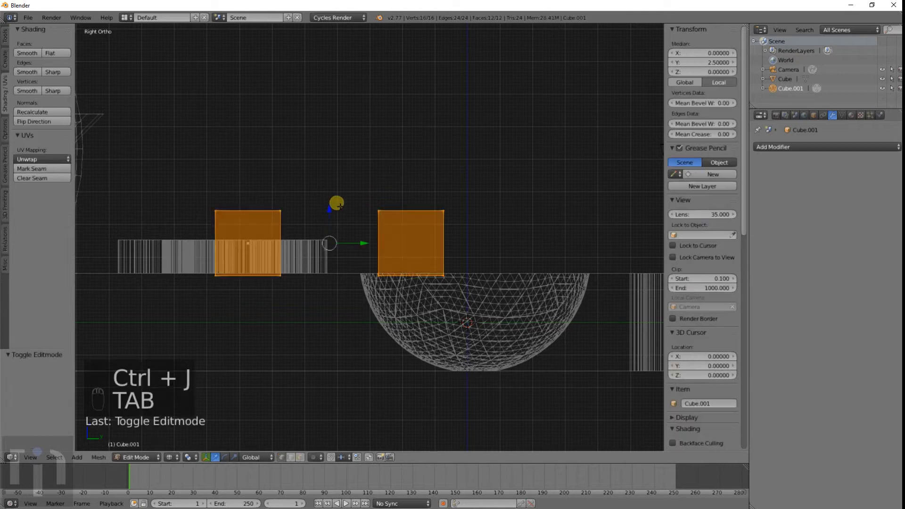
{"action": "key", "text": "a"}
{"action": "key", "text": "a"}
{"action": "key", "text": "b"}
{"action": "left_click_drag", "start_coordinate": [193, 190], "coordinate": [464, 236]}
{"action": "key", "text": "e"}
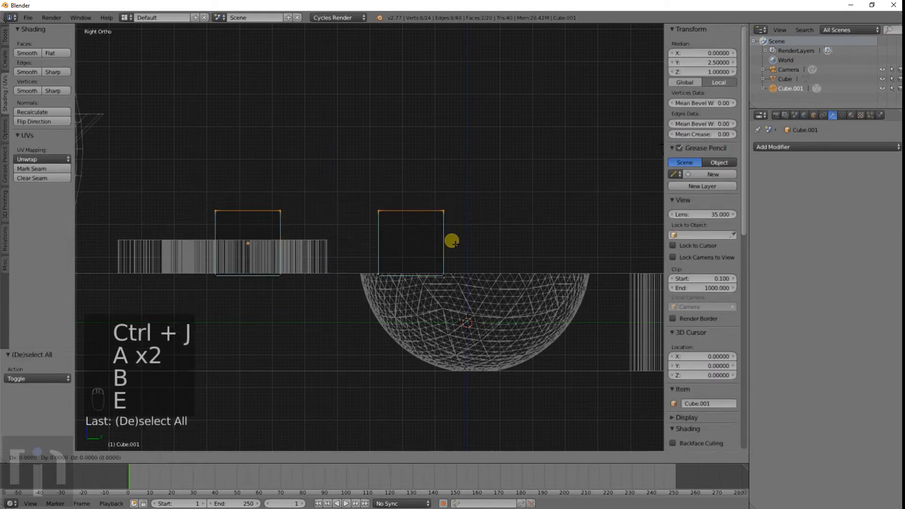
{"action": "left_click", "coordinate": [447, 203]}
{"action": "key", "text": "Tab"}
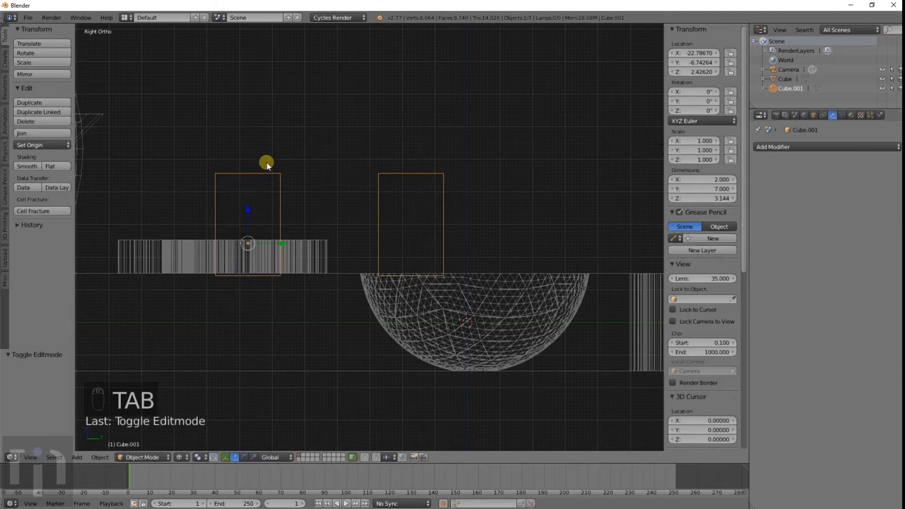
Step: Bridge the facing inner sides of the two extruded upper blocks with Bridge Edge Loops
{"action": "key", "text": "Tab"}
{"action": "key", "text": "a"}
{"action": "key", "text": "a"}
{"action": "key", "text": "a"}
{"action": "key", "text": "b"}
{"action": "left_click_drag", "start_coordinate": [267, 161], "coordinate": [393, 225]}
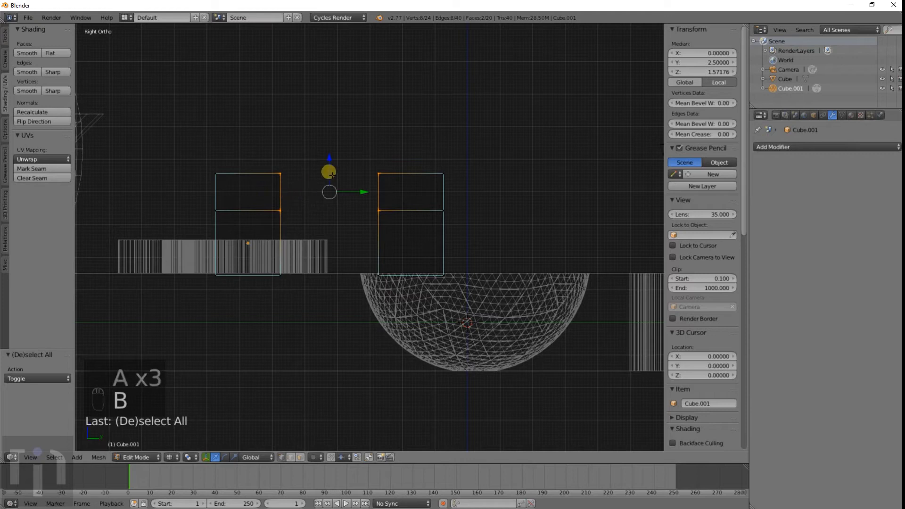
{"action": "key", "text": "w"}
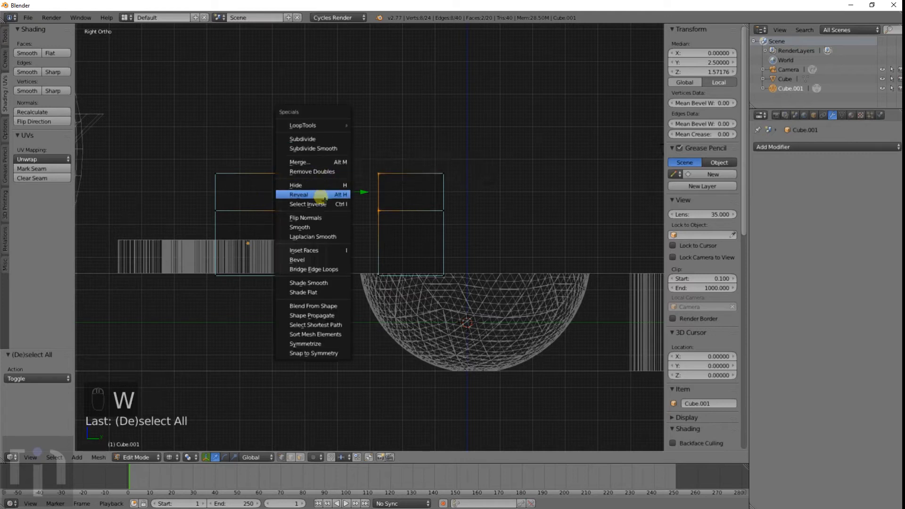
{"action": "left_click", "coordinate": [325, 269]}
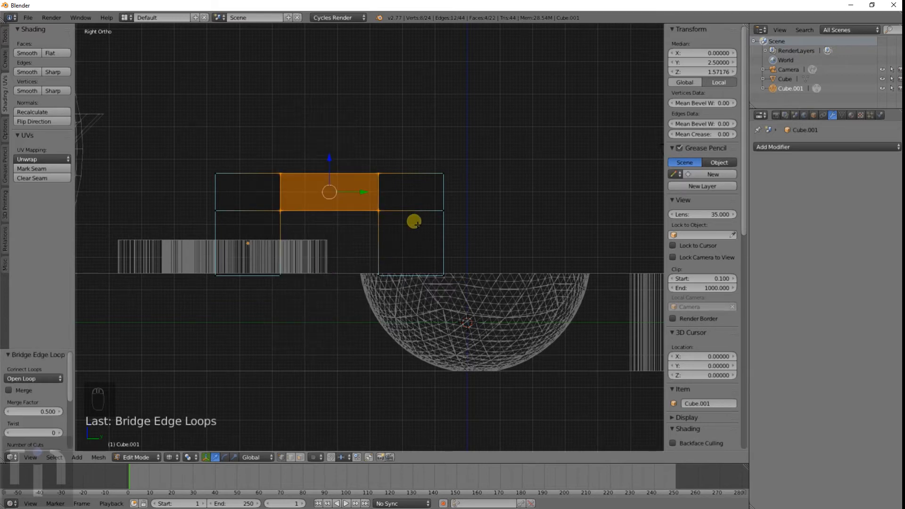
{"action": "scroll", "coordinate": [414, 221], "scroll_direction": "down", "scroll_amount": 4}
{"action": "key", "text": "Tab"}
Step: Lower the bridge's top vertices along Z, thinning the span to an overall bridge height of about 2.81
{"action": "key", "text": "z"}
{"action": "mouse_move", "coordinate": [374, 225]}
{"action": "middle_mouse_down"}
{"action": "mouse_move", "coordinate": [369, 259]}
{"action": "mouse_move", "coordinate": [414, 269]}
{"action": "mouse_move", "coordinate": [567, 247]}
{"action": "mouse_move", "coordinate": [543, 262]}
{"action": "middle_mouse_up"}
{"action": "key", "text": "KP_1"}
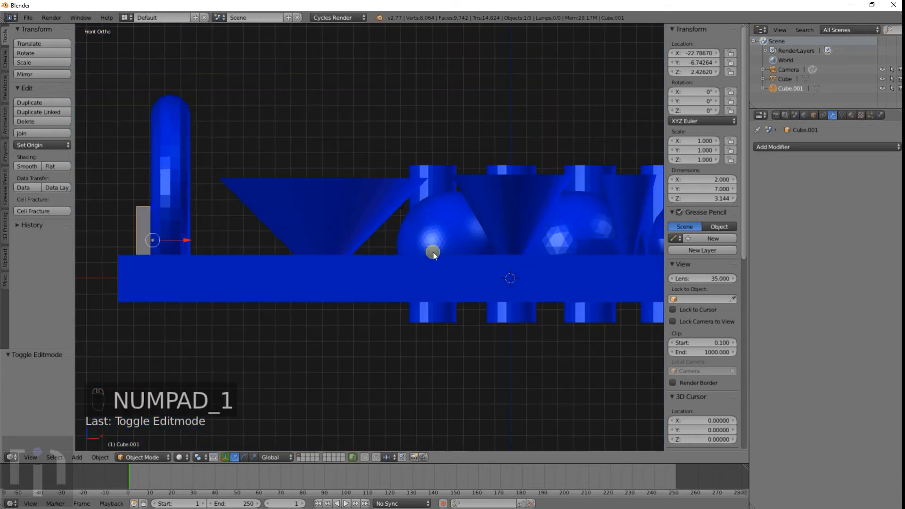
{"action": "key", "text": "KP_3"}
{"action": "key", "text": "z"}
{"action": "scroll", "coordinate": [429, 249], "scroll_direction": "up", "scroll_amount": 4}
{"action": "key", "text": "Tab"}
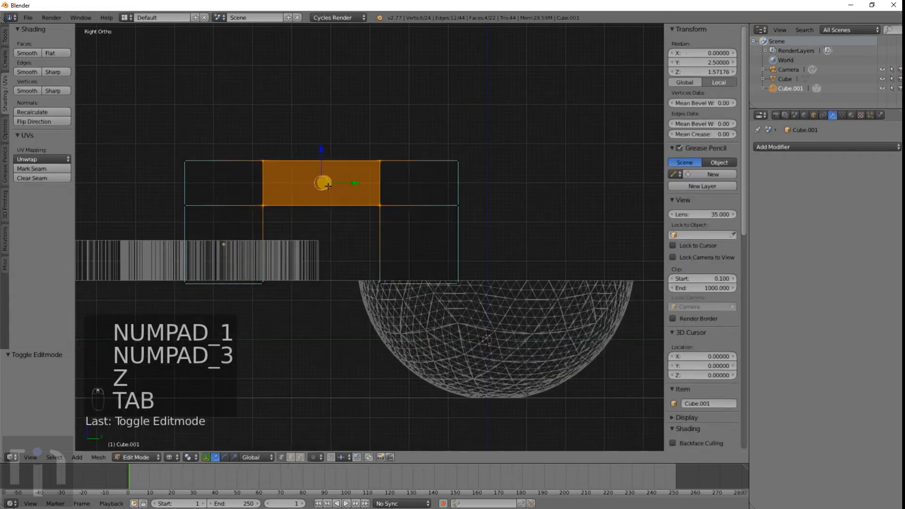
{"action": "key", "text": "a"}
{"action": "key", "text": "a"}
{"action": "key", "text": "b"}
{"action": "left_click_drag", "start_coordinate": [168, 147], "coordinate": [509, 169]}
{"action": "key", "text": "g"}
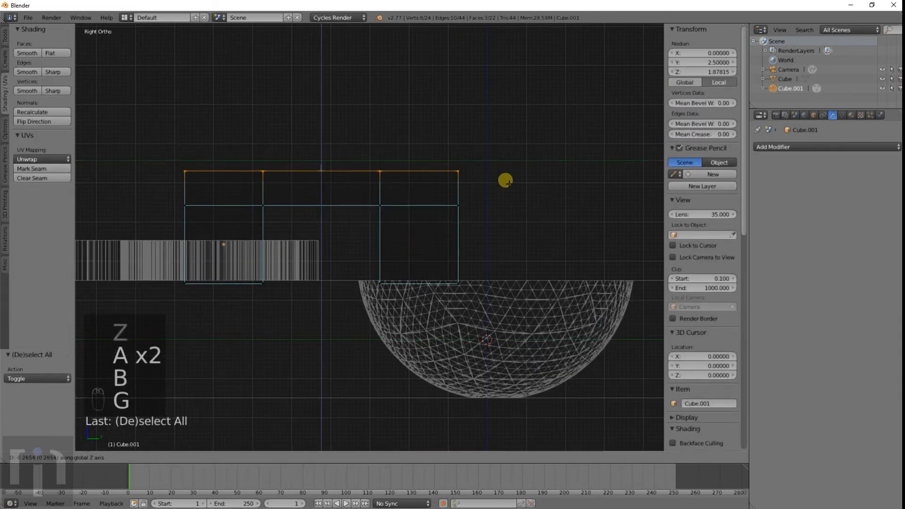
{"action": "left_click", "coordinate": [504, 183]}
{"action": "key", "text": "Tab"}
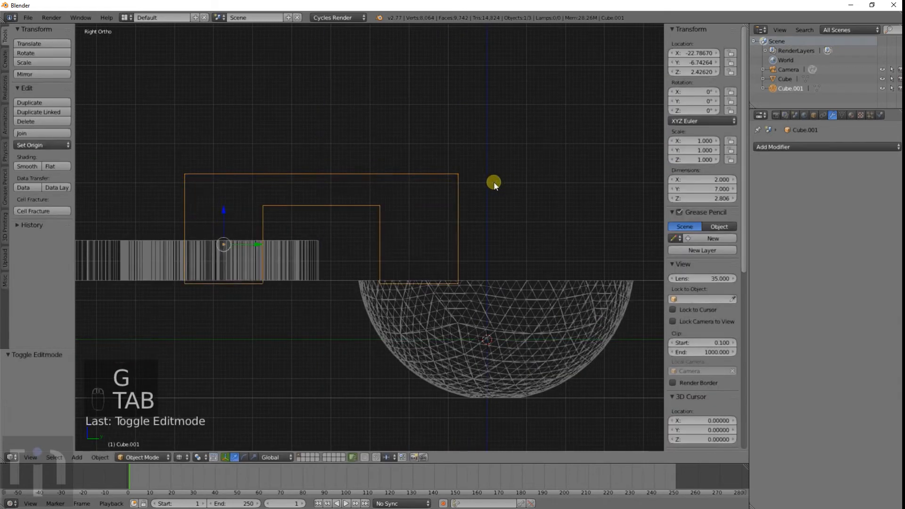
Step: Duplicate the bridge and place the copy about 3.03 units along the X axis
{"action": "scroll", "coordinate": [471, 184], "scroll_direction": "down", "scroll_amount": 4}
{"action": "key", "text": "KP_7"}
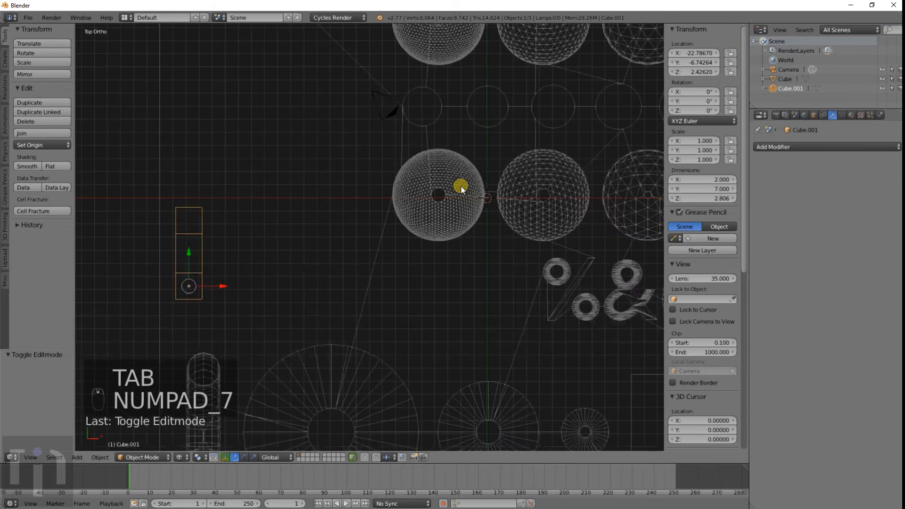
{"action": "middle_click_drag", "start_coordinate": [308, 186], "coordinate": [408, 183], "text": "shift"}
{"action": "key", "text": "shift+d"}
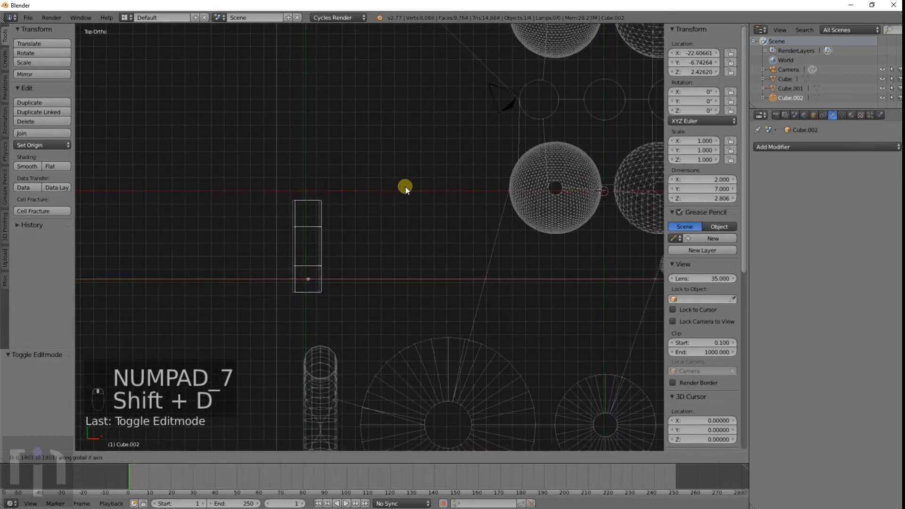
{"action": "left_click", "coordinate": [440, 188]}
Step: Lengthen the duplicate bridge along Y to about 11.72 by moving its far pillar away from the near one
{"action": "scroll", "coordinate": [330, 193], "scroll_direction": "up", "scroll_amount": 4}
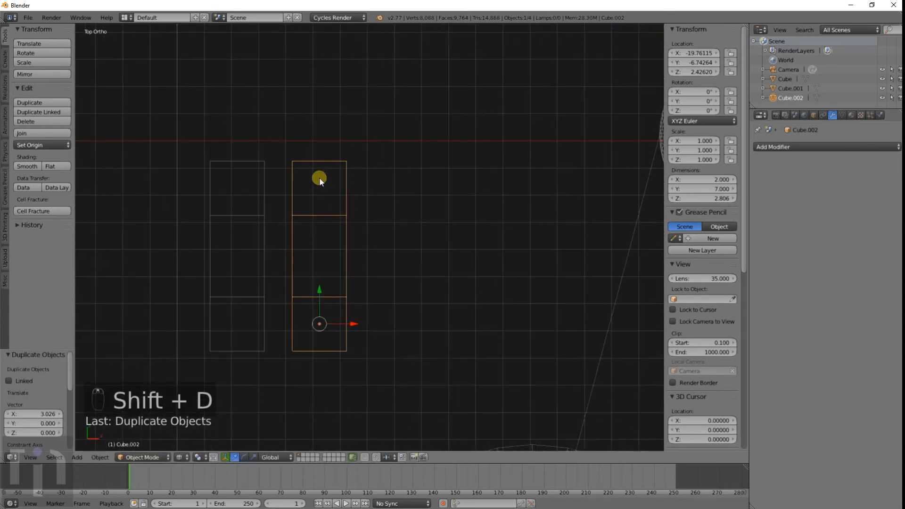
{"action": "key", "text": "Tab"}
{"action": "key", "text": "a"}
{"action": "key", "text": "a"}
{"action": "key", "text": "b"}
{"action": "left_click_drag", "start_coordinate": [278, 145], "coordinate": [358, 224]}
{"action": "scroll", "coordinate": [359, 223], "scroll_direction": "down", "scroll_amount": 4}
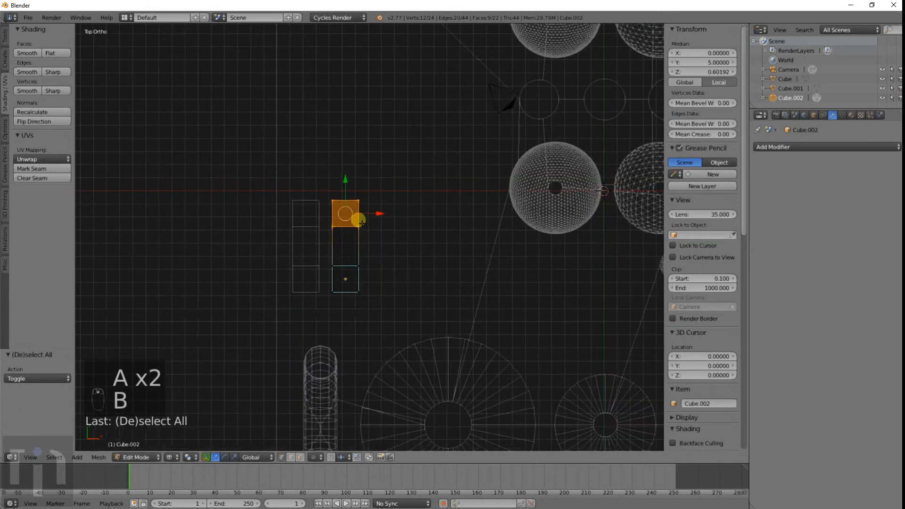
{"action": "key", "text": "g"}
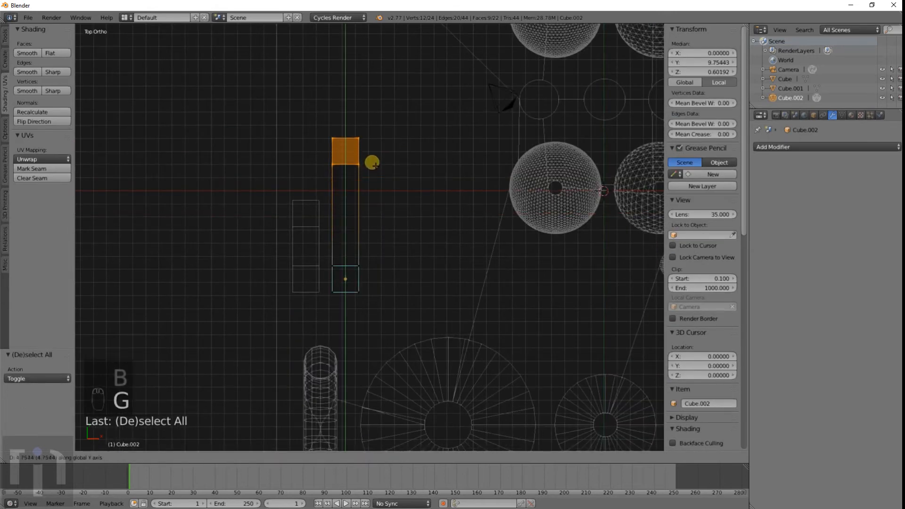
{"action": "left_click", "coordinate": [371, 164]}
{"action": "key", "text": "Tab"}
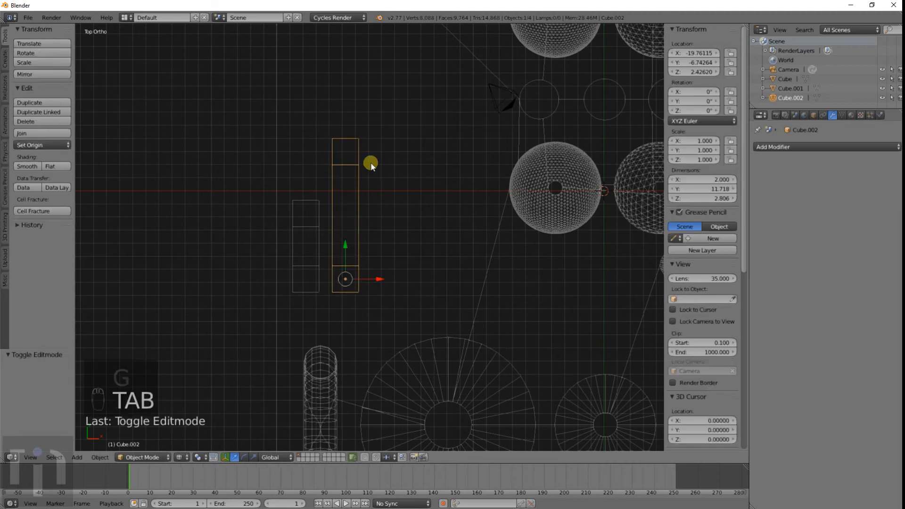
Step: Duplicate the lengthened bridge and place the copy about 3.57 units along the X axis
{"action": "key", "text": "shift+d"}
{"action": "key", "text": "x"}
{"action": "left_click", "coordinate": [403, 159]}
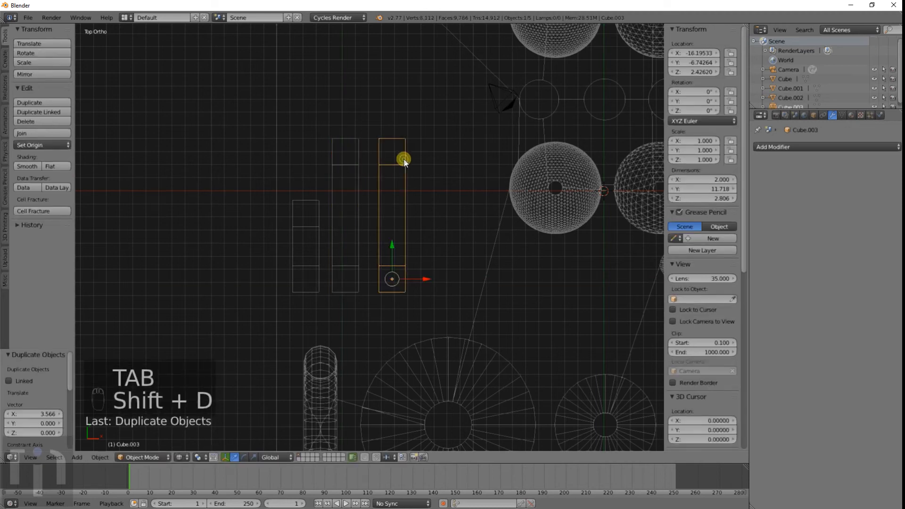
Step: Shift the newest bridge copy about 0.25 units in the negative X direction, closer to its neighbour
{"action": "key", "text": "g"}
{"action": "key", "text": "x"}
{"action": "left_click", "coordinate": [400, 158]}
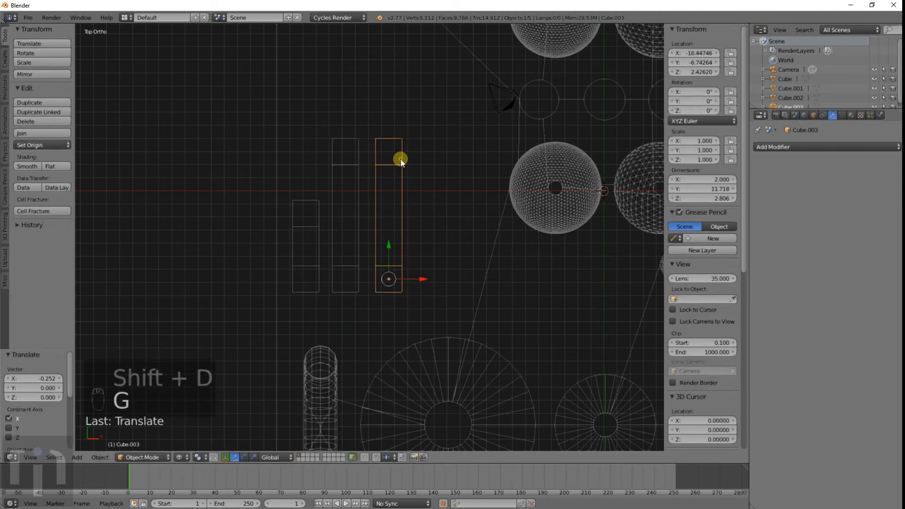
Step: Lengthen the third bridge along Y to about 18.10 by moving its far pillar away from the near one
{"action": "scroll", "coordinate": [401, 159], "scroll_direction": "up", "scroll_amount": 1}
{"action": "key", "text": "Tab"}
{"action": "key", "text": "a"}
{"action": "key", "text": "a"}
{"action": "key", "text": "b"}
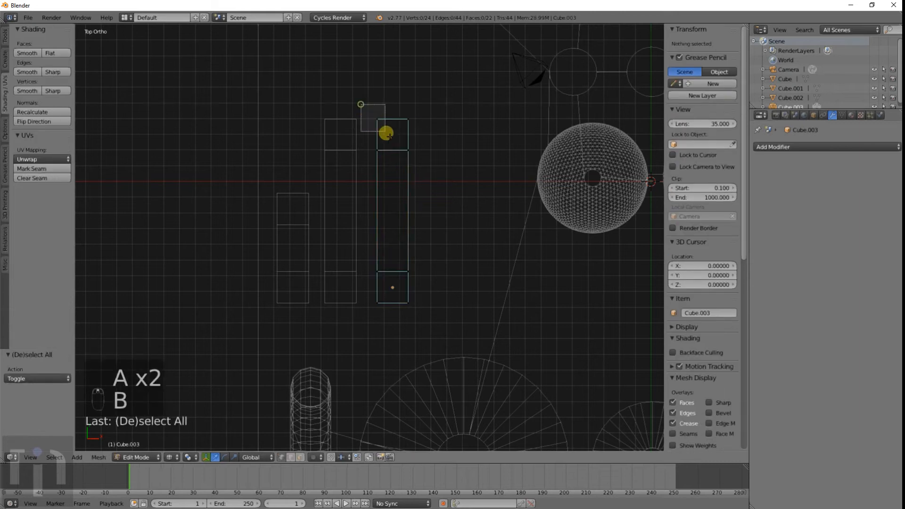
{"action": "left_click_drag", "start_coordinate": [365, 111], "coordinate": [423, 156]}
{"action": "scroll", "coordinate": [422, 155], "scroll_direction": "down", "scroll_amount": 2}
{"action": "key", "text": "g"}
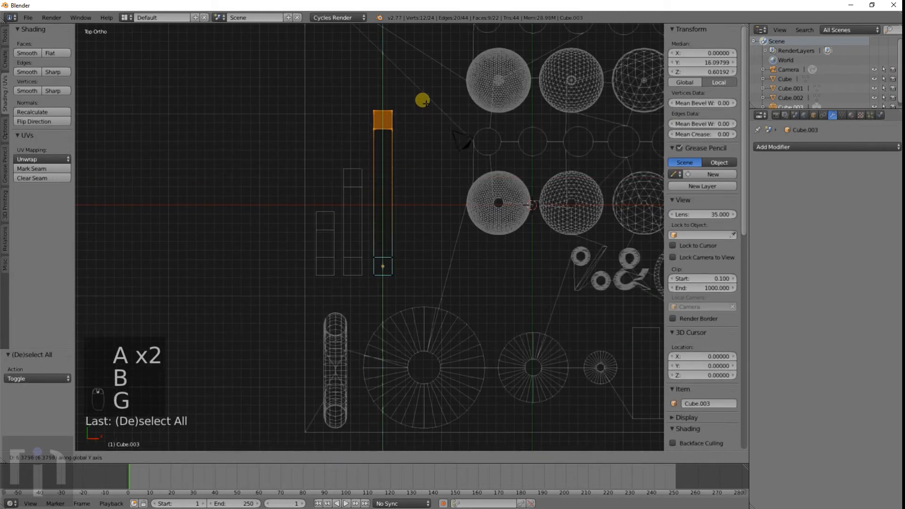
{"action": "left_click", "coordinate": [423, 101]}
{"action": "key", "text": "Tab"}
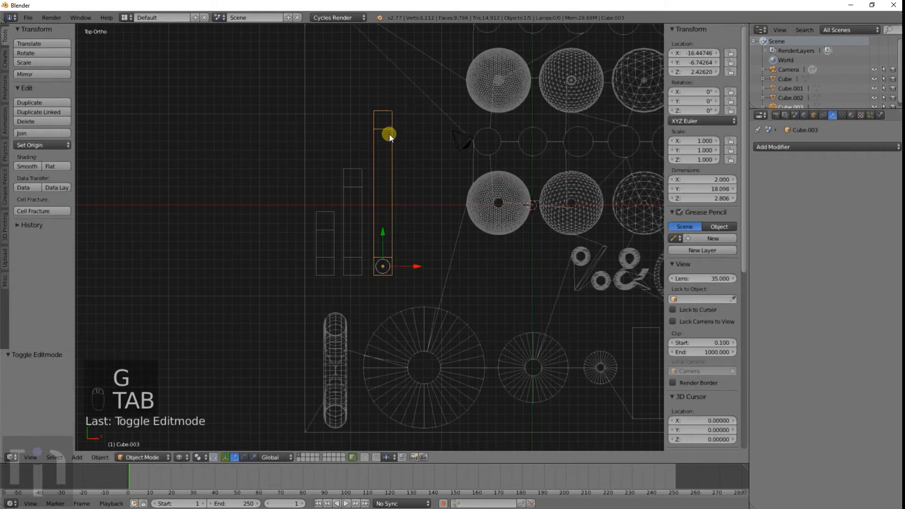
Step: Duplicate the third bridge about 3.58 units along X and lengthen the copy along Y to about 25.88 by moving its far pillar
{"action": "key", "text": "shift+d"}
{"action": "left_click", "coordinate": [420, 137]}
{"action": "middle_click_drag", "start_coordinate": [407, 108], "coordinate": [395, 140], "text": "shift"}
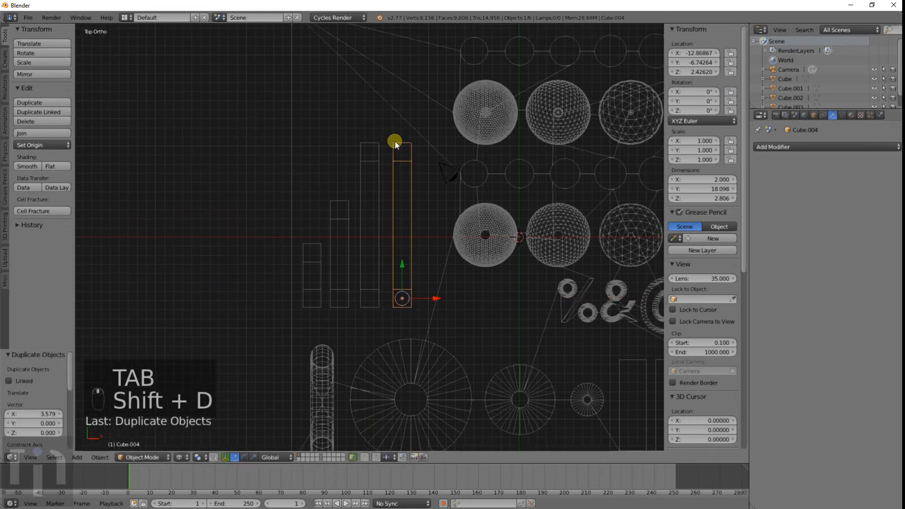
{"action": "key", "text": "a"}
{"action": "key", "text": "b"}
{"action": "left_click_drag", "start_coordinate": [390, 137], "coordinate": [420, 159]}
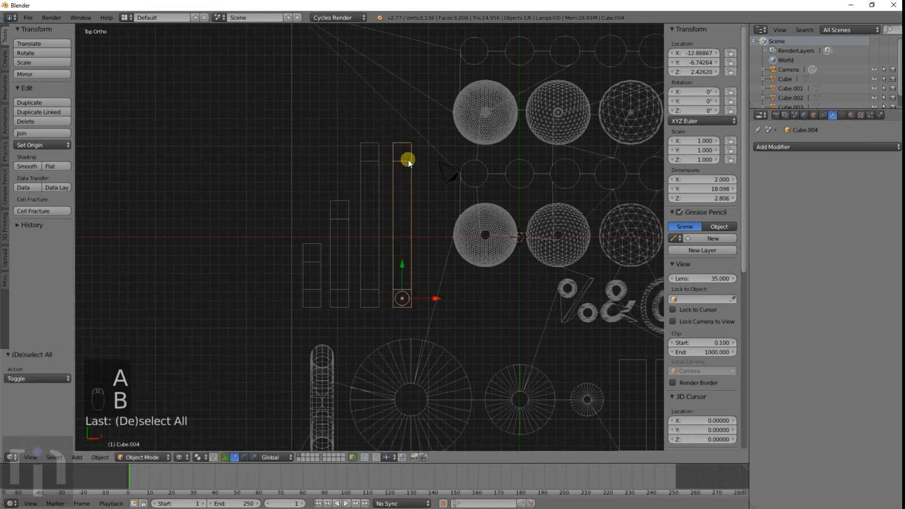
{"action": "key", "text": "Tab"}
{"action": "key", "text": "g"}
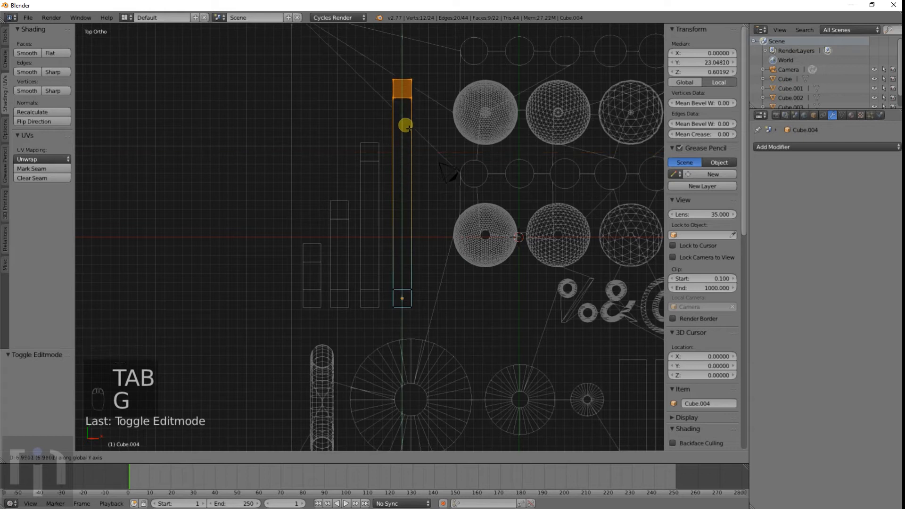
{"action": "left_click", "coordinate": [404, 113]}
{"action": "scroll", "coordinate": [364, 146], "scroll_direction": "down", "scroll_amount": 3}
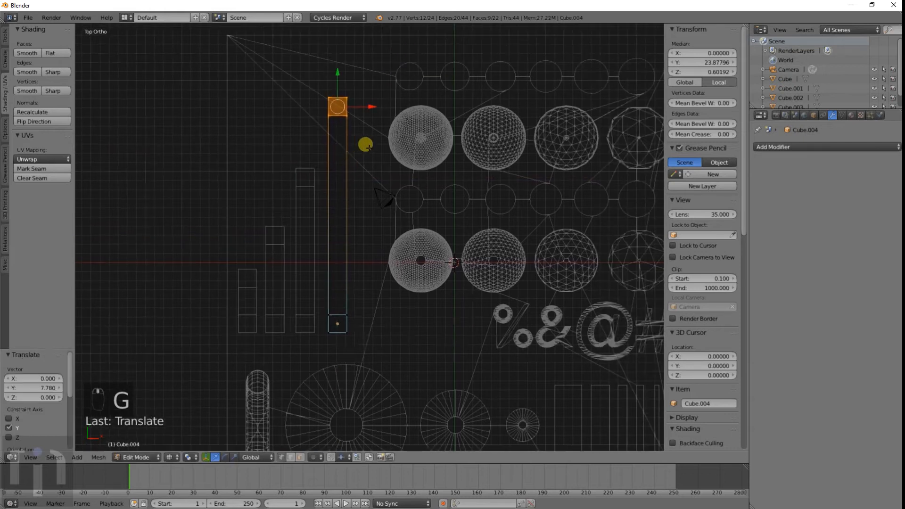
{"action": "key", "text": "Tab"}
Step: Duplicate the fourth bridge about 3.68 units along X and lengthen the copy along Y to about 31.79 by moving its far pillar
{"action": "key", "text": "shift+d"}
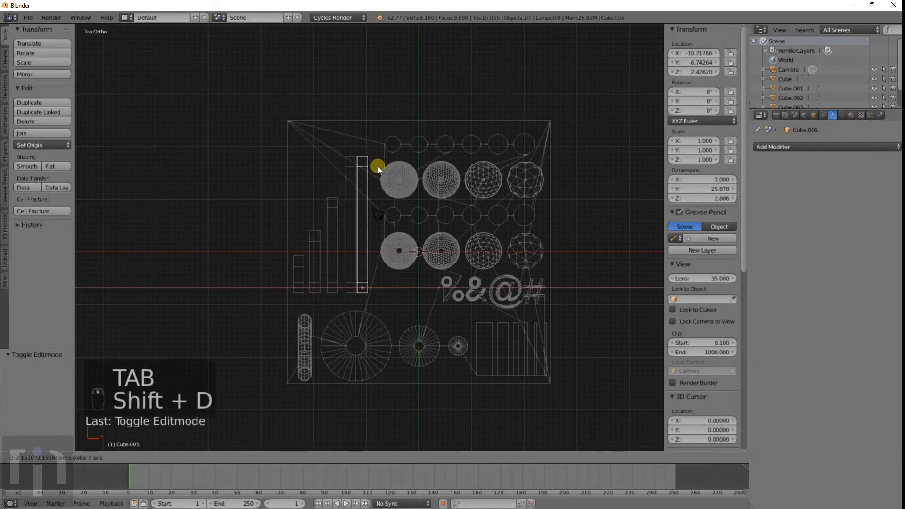
{"action": "left_click", "coordinate": [386, 167]}
{"action": "scroll", "coordinate": [386, 168], "scroll_direction": "up", "scroll_amount": 4}
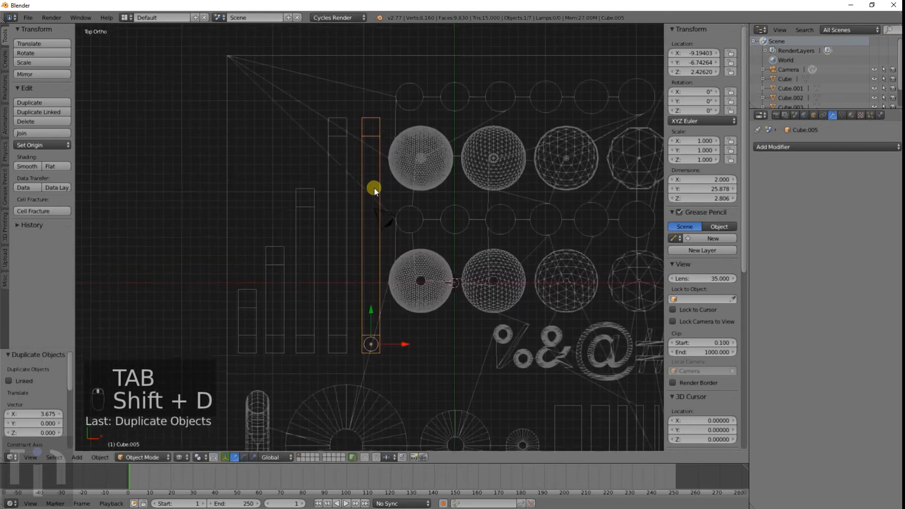
{"action": "key", "text": "Tab"}
{"action": "key", "text": "g"}
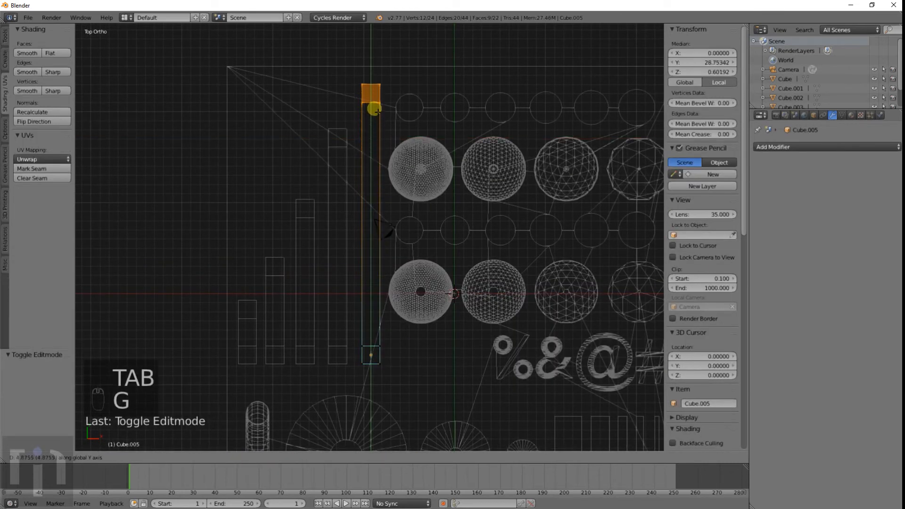
{"action": "left_click", "coordinate": [377, 100]}
{"action": "key", "text": "Tab"}
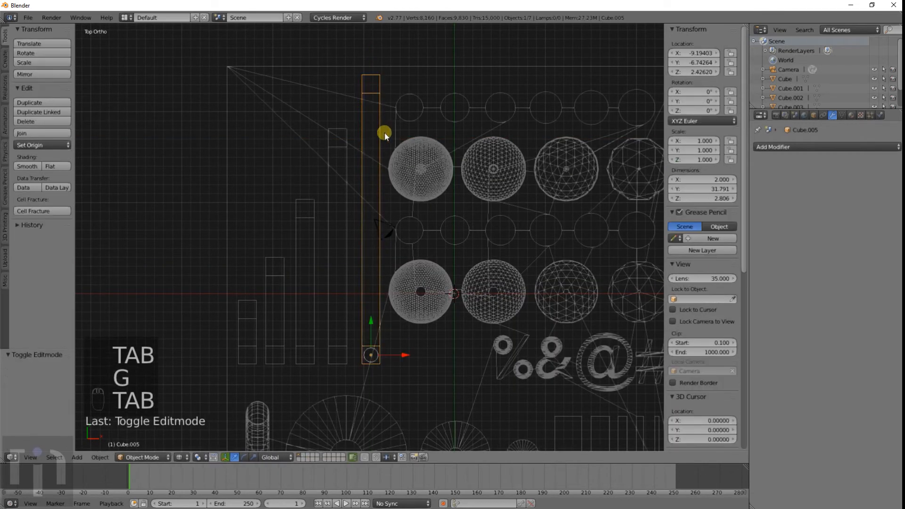
Step: Return to solid shading and join all five bridges into one object, with the shortest bridge as the active one
{"action": "key", "text": "z"}
{"action": "mouse_move", "coordinate": [485, 259]}
{"action": "middle_mouse_down"}
{"action": "mouse_move", "coordinate": [374, 179]}
{"action": "mouse_move", "coordinate": [334, 196]}
{"action": "mouse_move", "coordinate": [274, 177]}
{"action": "mouse_move", "coordinate": [322, 194]}
{"action": "middle_mouse_up"}
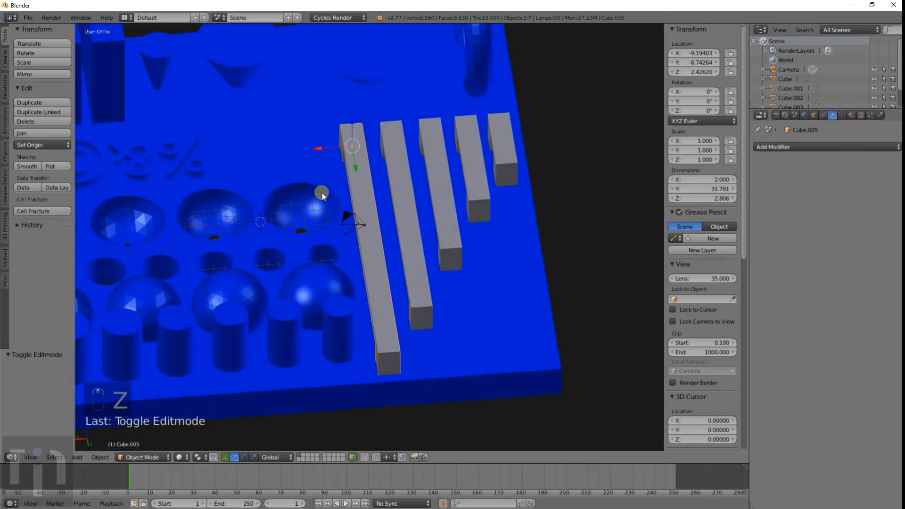
{"action": "left_click", "coordinate": [392, 161], "text": "shift"}
{"action": "left_click", "coordinate": [427, 146], "text": "shift"}
{"action": "left_click", "coordinate": [469, 138], "text": "shift"}
{"action": "left_click", "coordinate": [492, 137], "text": "shift"}
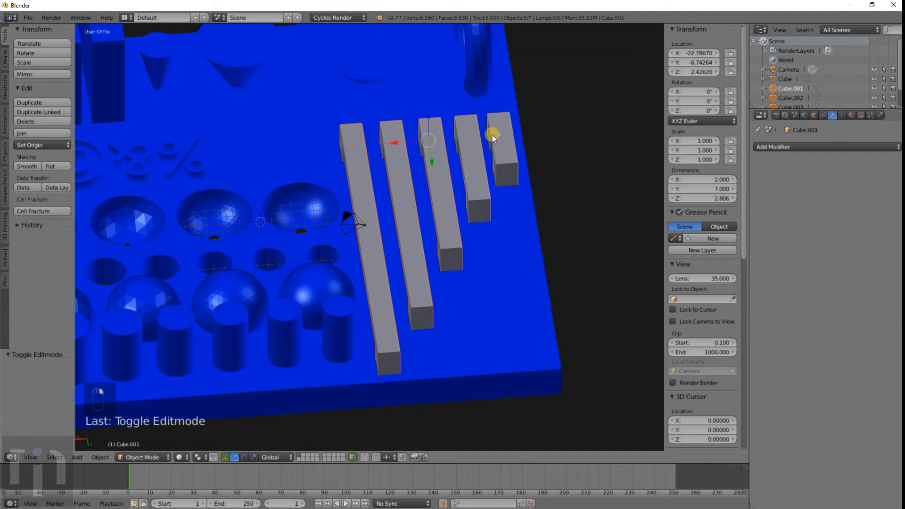
{"action": "key", "text": "ctrl+j"}
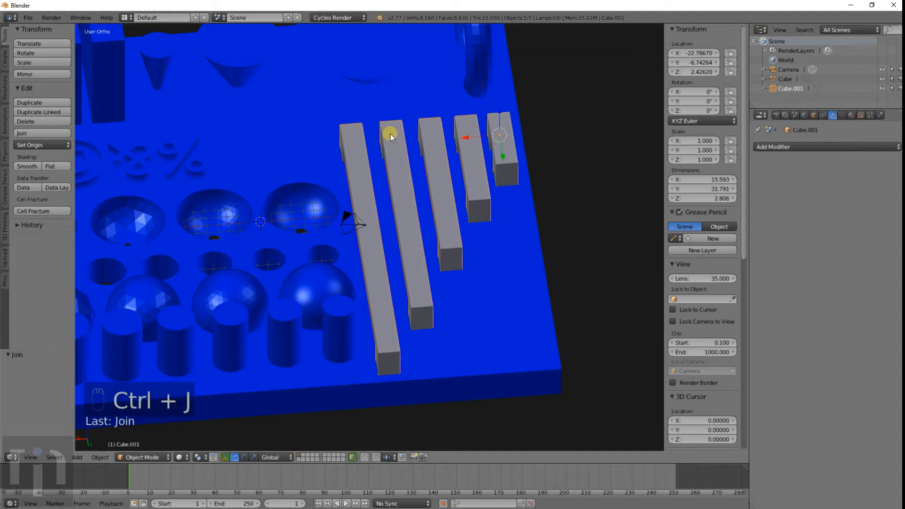
Step: Inspect the joined bridges and the other features of the test plate from several angles
{"action": "middle_click_drag", "start_coordinate": [390, 133], "coordinate": [340, 221]}
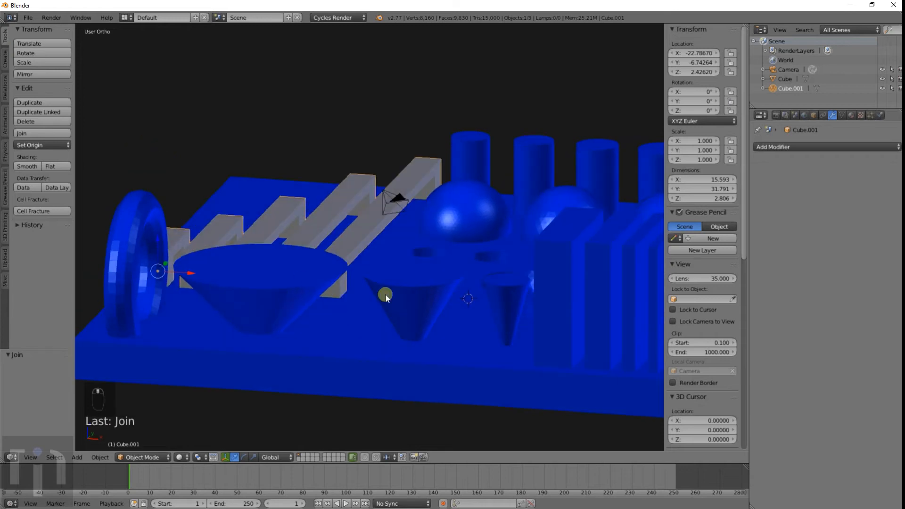
{"action": "middle_click_drag", "start_coordinate": [564, 281], "coordinate": [418, 268]}
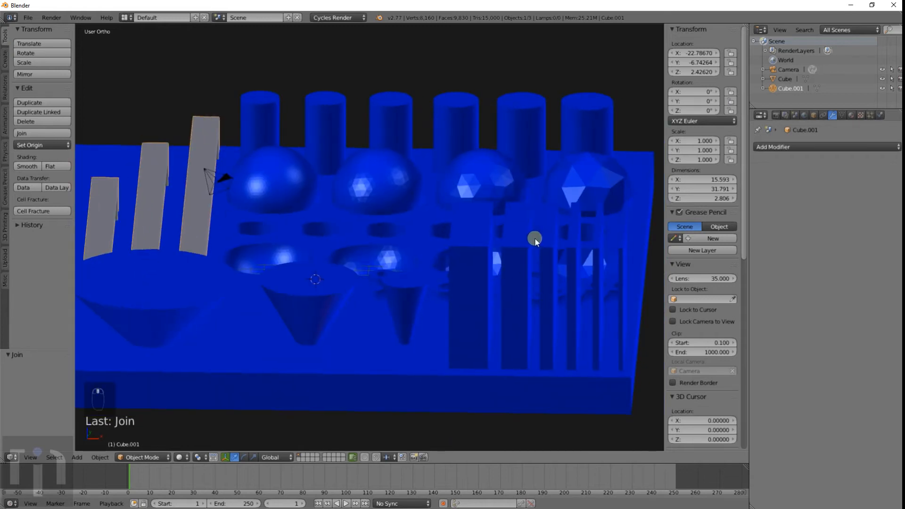
{"action": "middle_click_drag", "start_coordinate": [534, 237], "coordinate": [309, 300]}
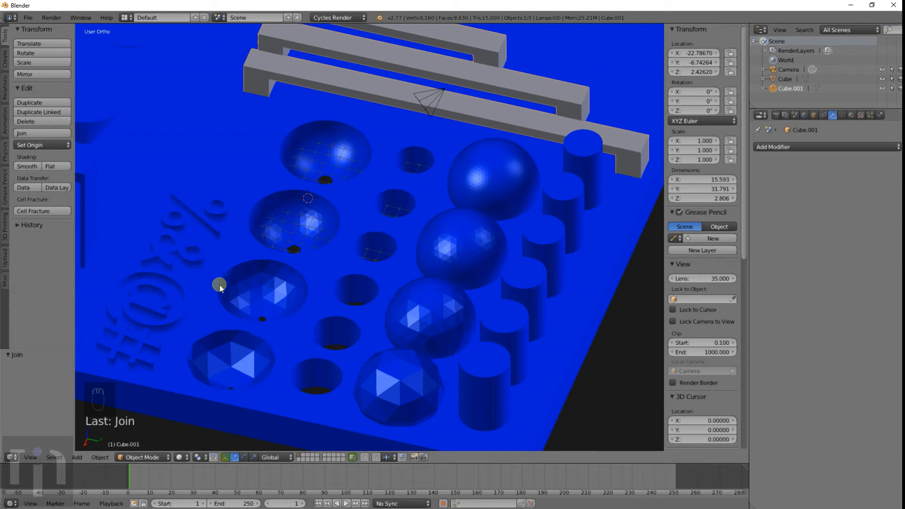
{"action": "middle_click_drag", "start_coordinate": [466, 256], "coordinate": [379, 239]}
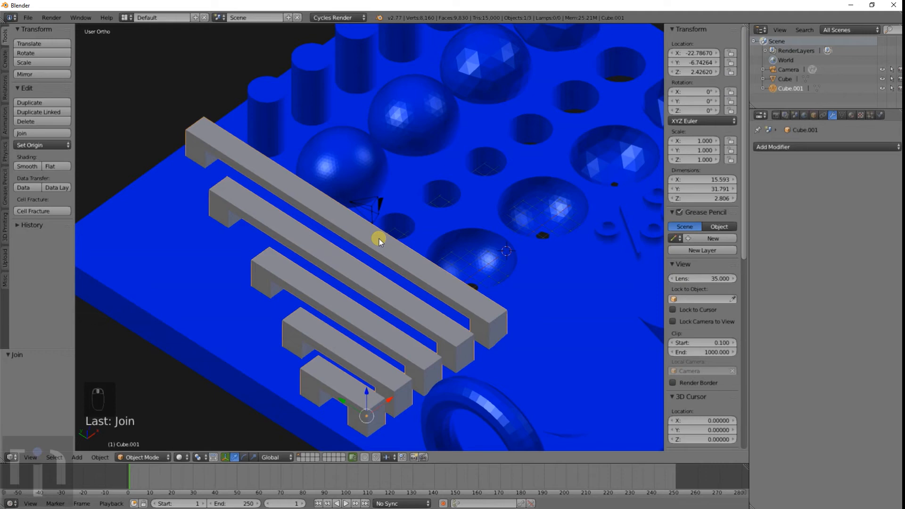
{"action": "scroll", "coordinate": [379, 238], "scroll_direction": "down", "scroll_amount": 3}
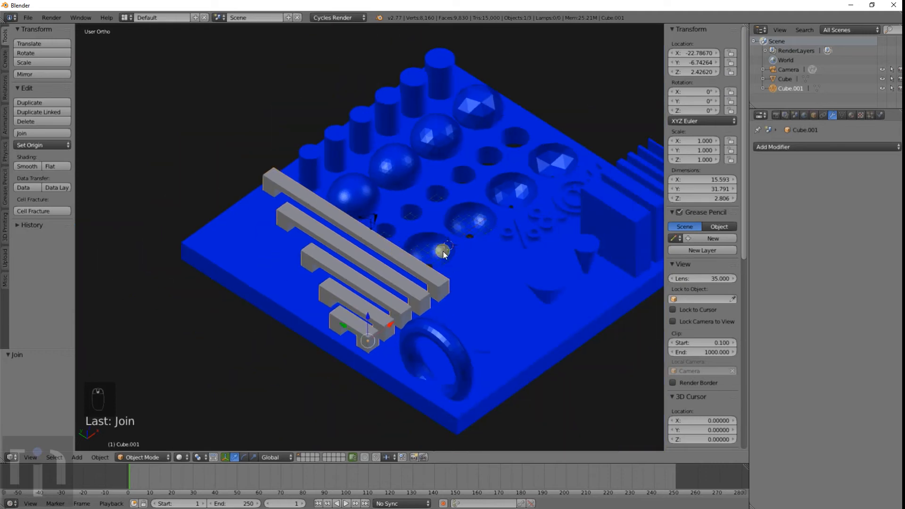
{"action": "middle_click_drag", "start_coordinate": [373, 232], "coordinate": [510, 230]}
Step: Add a text object and move it about 29.30 units in the negative X direction, beside the plate
{"action": "key", "text": "shift+a"}
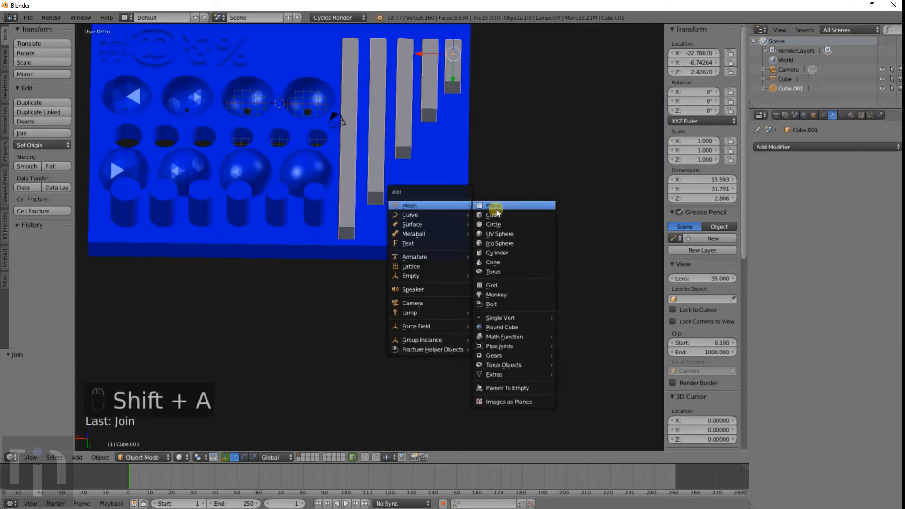
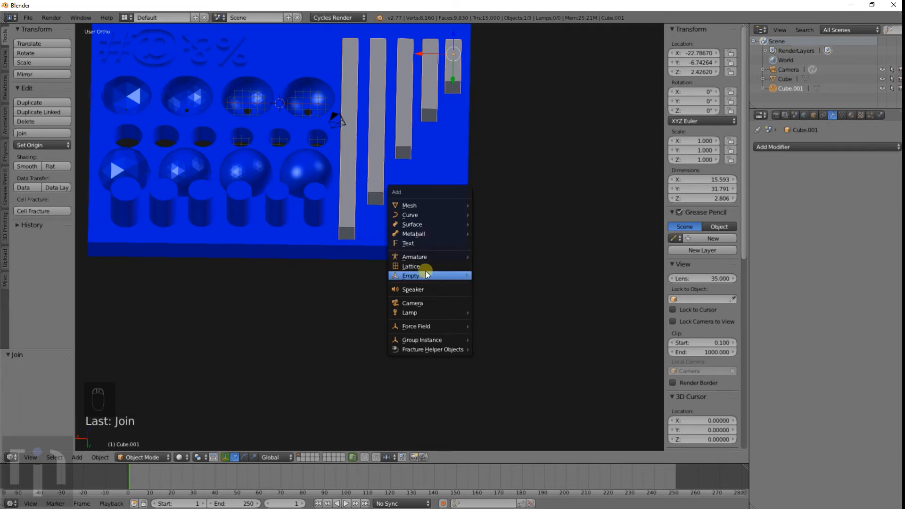
{"action": "mouse_move", "coordinate": [424, 208]}
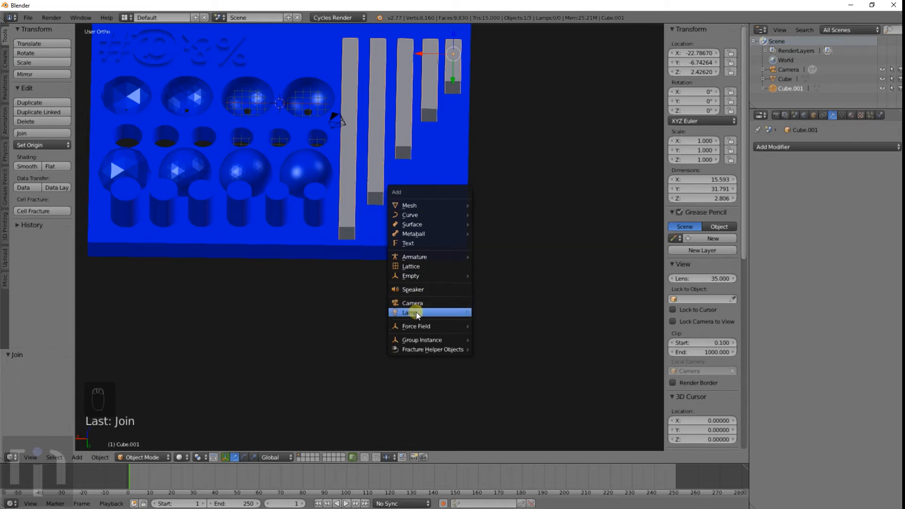
{"action": "left_click", "coordinate": [422, 244]}
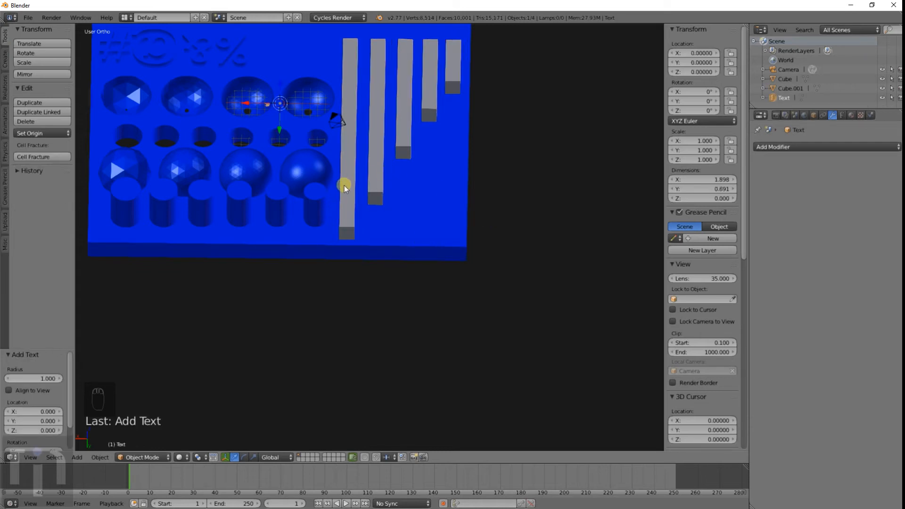
{"action": "key", "text": "g"}
{"action": "key", "text": "x"}
{"action": "left_click", "coordinate": [565, 178]}
Step: Replace the default wording of the text object with "inventimark"
{"action": "middle_click_drag", "start_coordinate": [566, 178], "coordinate": [519, 191]}
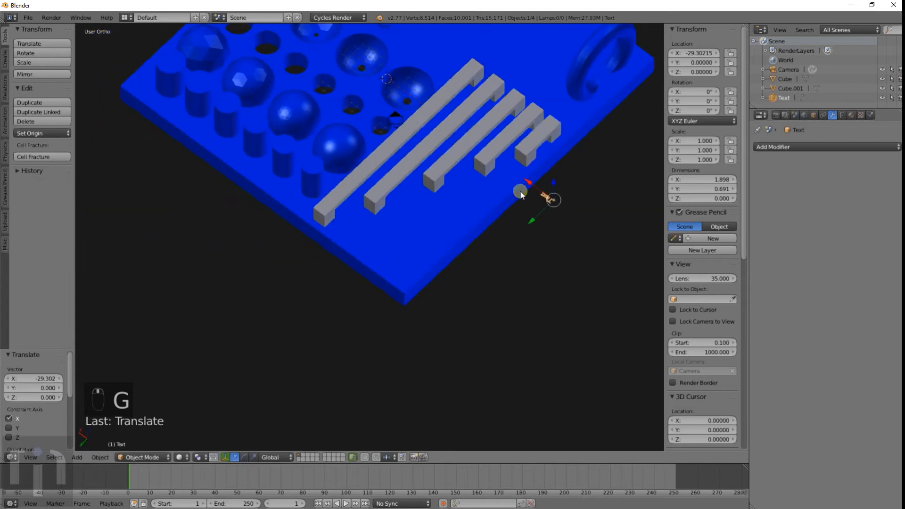
{"action": "key", "text": "BackSpace"}
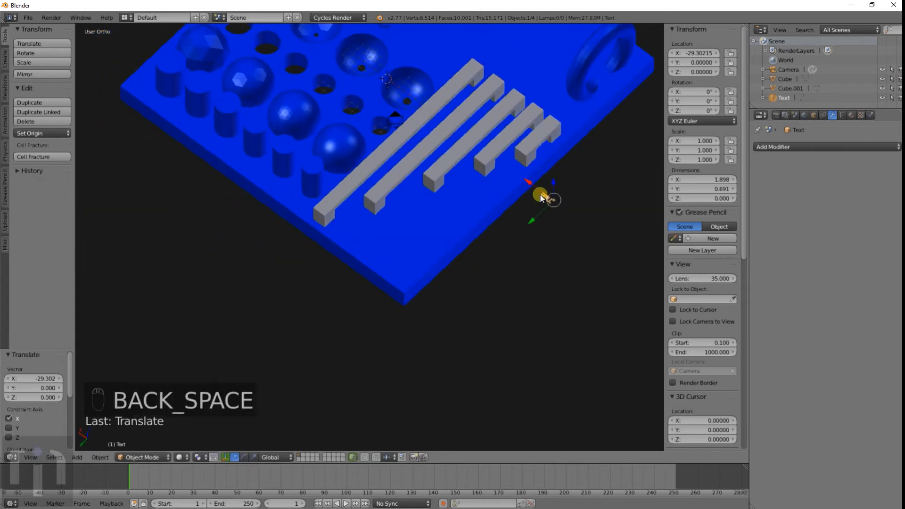
{"action": "key", "text": "KP_Decimal"}
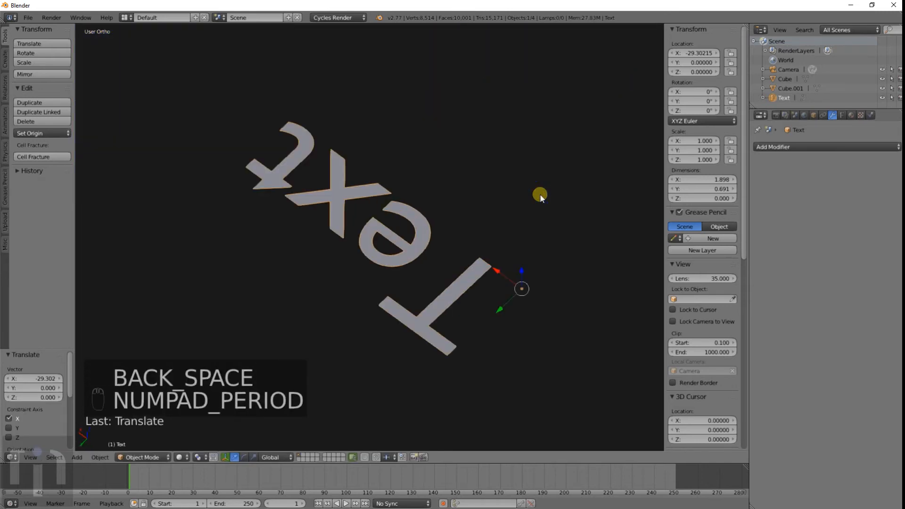
{"action": "key", "text": "KP_7"}
{"action": "key", "text": "Tab"}
{"action": "key", "text": "BackSpace"}
{"action": "key", "text": "BackSpace"}
{"action": "key", "text": "BackSpace"}
{"action": "key", "text": "BackSpace"}
{"action": "key", "text": "BackSpace"}
{"action": "key", "text": "BackSpace"}
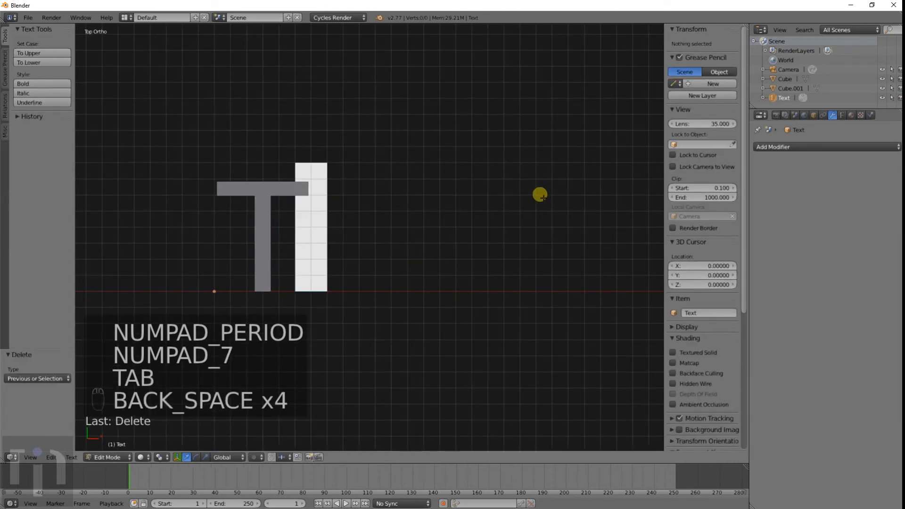
{"action": "type", "text": "in"}
{"action": "key", "text": "BackSpace"}
{"action": "key", "text": "BackSpace"}
{"action": "key", "text": "BackSpace"}
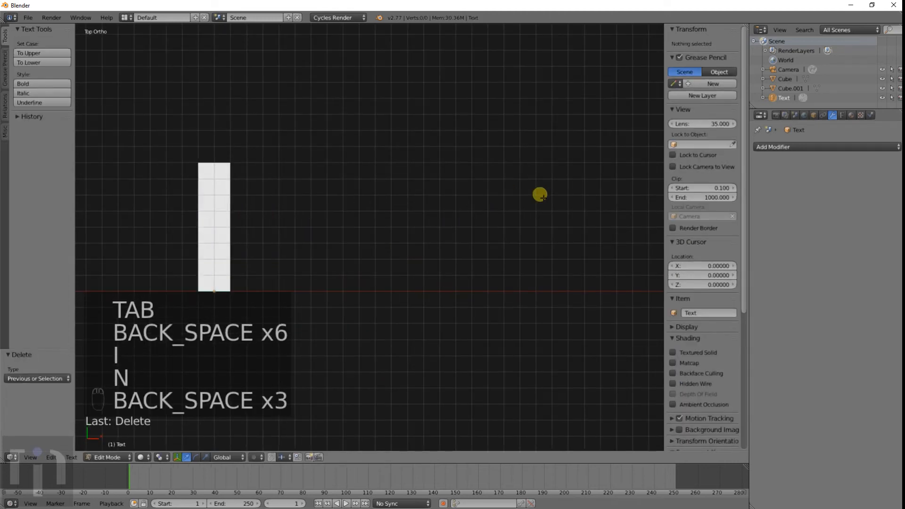
{"action": "type", "text": "inventimark"}
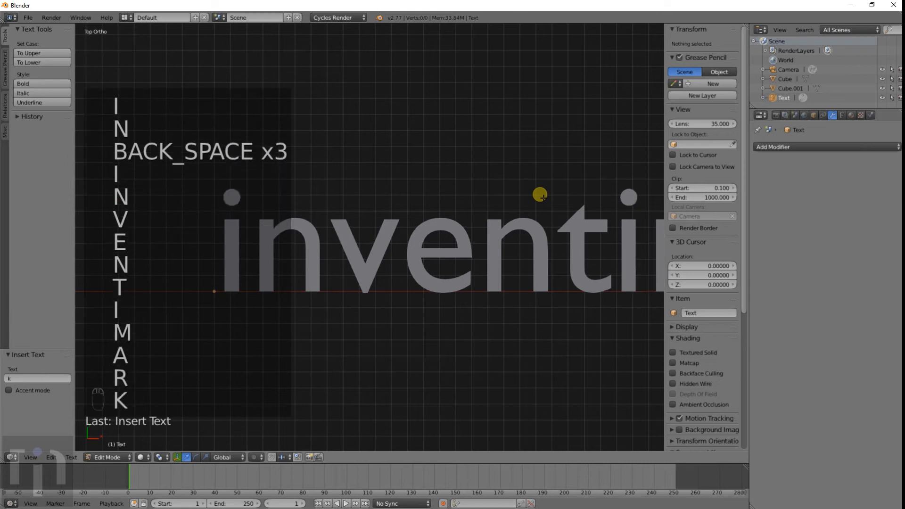
{"action": "key", "text": "Return"}
{"action": "key", "text": "BackSpace"}
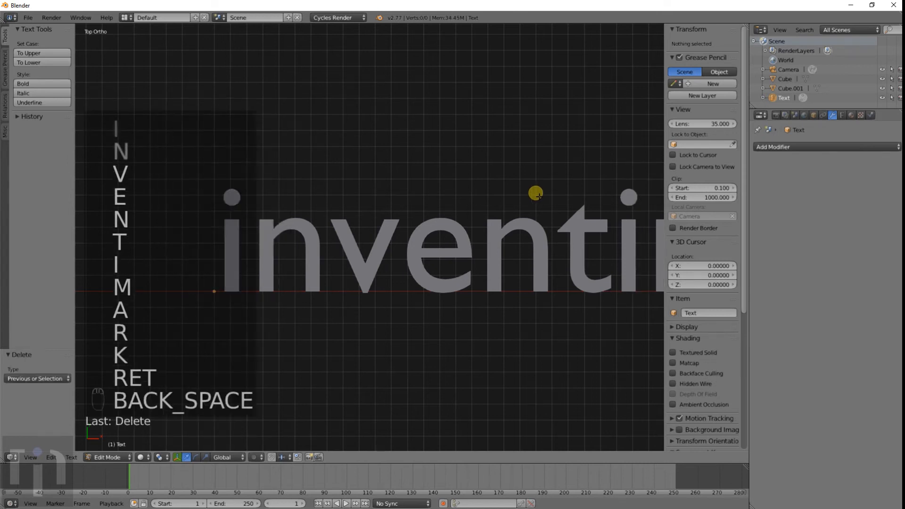
{"action": "key", "text": "Tab"}
Step: Move the inventimark text onto the plate at about X -21.04, Y 18.41 and scale it up by about 2.46
{"action": "scroll", "coordinate": [535, 192], "scroll_direction": "down", "scroll_amount": 10}
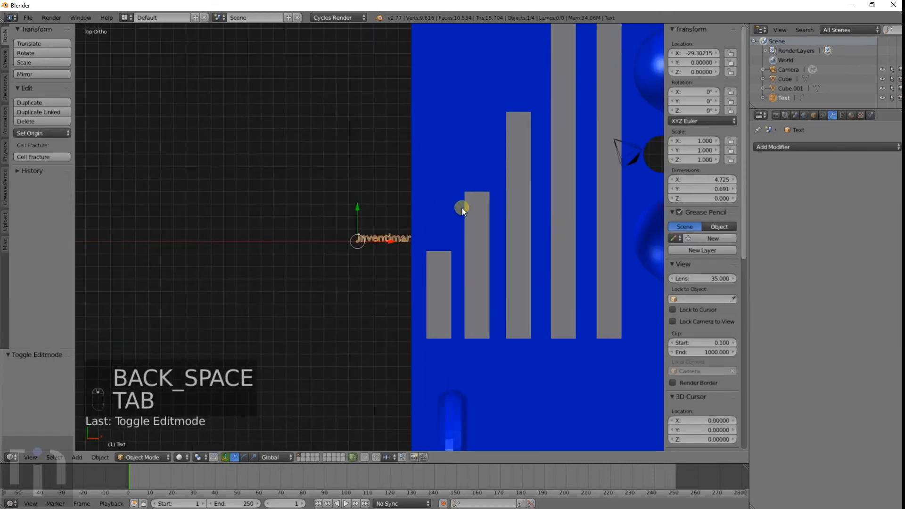
{"action": "scroll", "coordinate": [476, 266], "scroll_direction": "down", "scroll_amount": 3}
{"action": "key", "text": "g"}
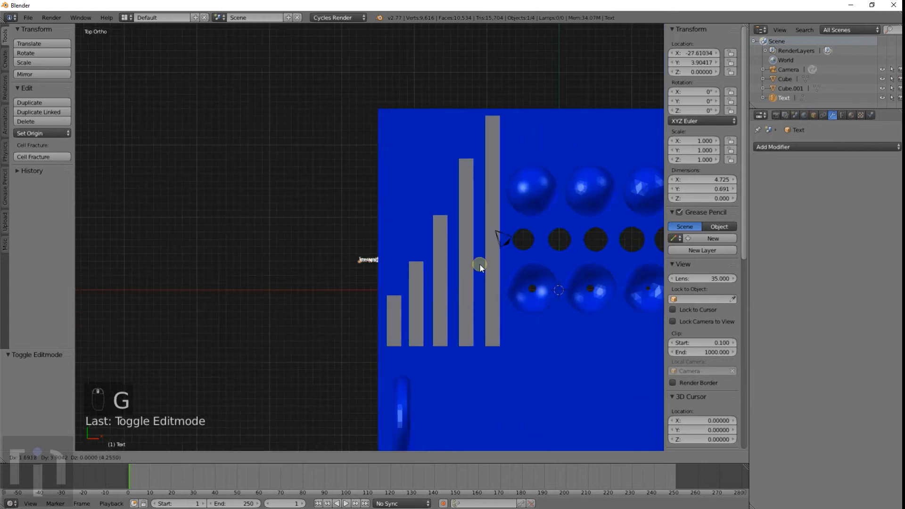
{"action": "left_click", "coordinate": [523, 165]}
{"action": "key", "text": "s"}
{"action": "left_click", "coordinate": [607, 313]}
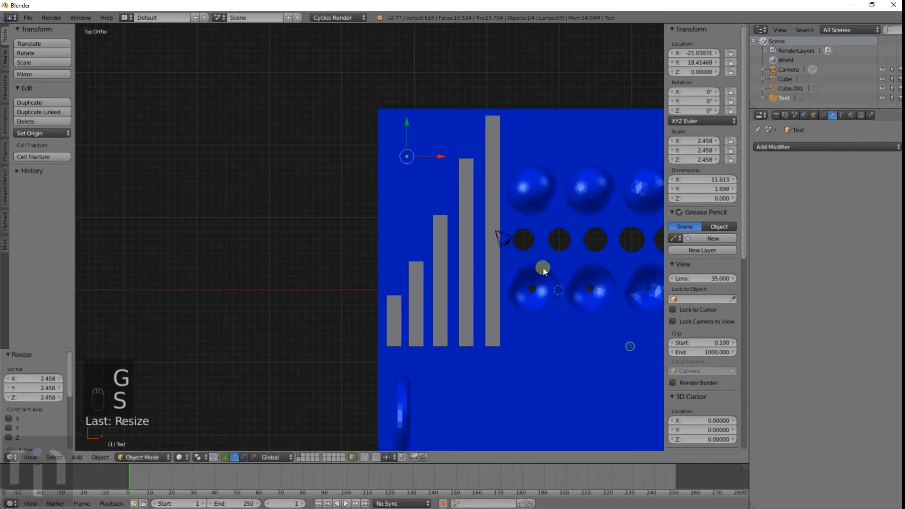
Step: Rotate the inventimark text -90° about the Z axis so it runs along the plate's edge
{"action": "key", "text": "z"}
{"action": "type", "text": "r"}
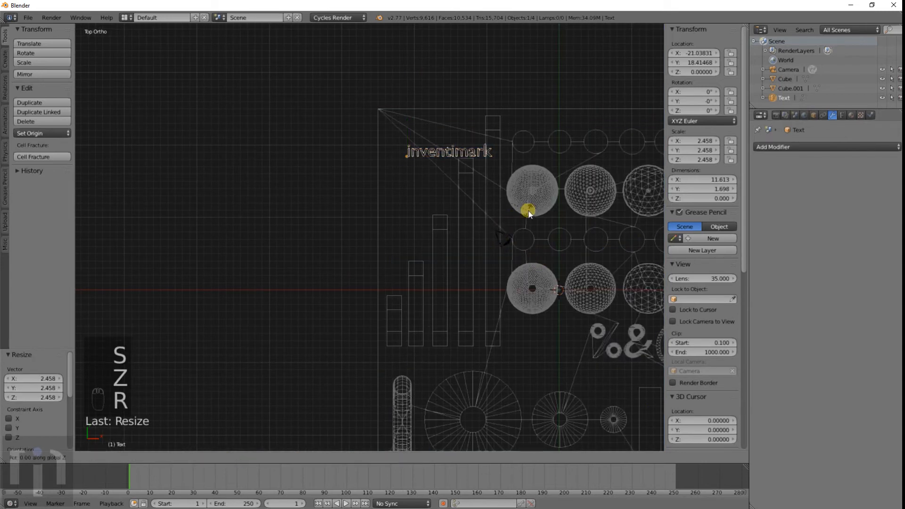
{"action": "type", "text": "90"}
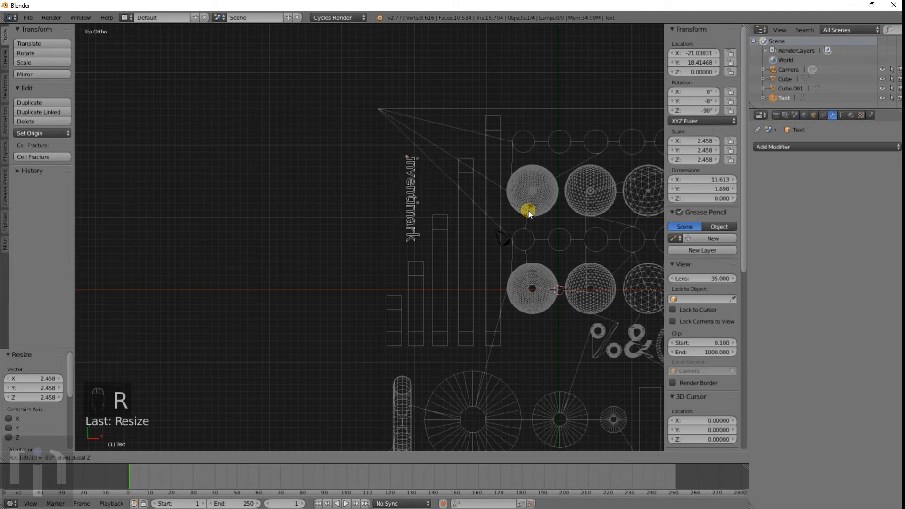
{"action": "key", "text": "Return"}
Step: Move the rotated text into the plate's corner at about X -22.86, Y 23.88 and scale it up by about 1.57
{"action": "key", "text": "g"}
{"action": "left_click", "coordinate": [516, 171]}
{"action": "key", "text": "s"}
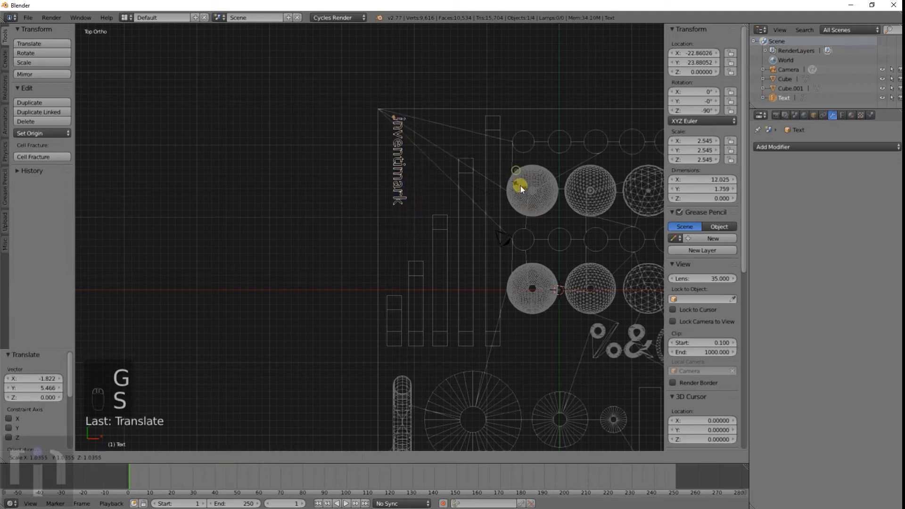
{"action": "left_click", "coordinate": [552, 262]}
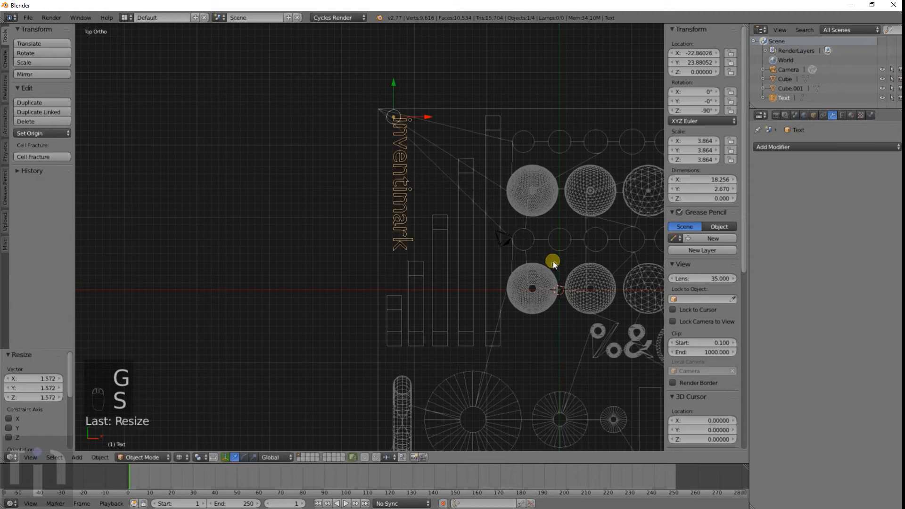
Step: Reposition the enlarged text beside the bridges at about X -22.99, Y 23.82
{"action": "key", "text": "g"}
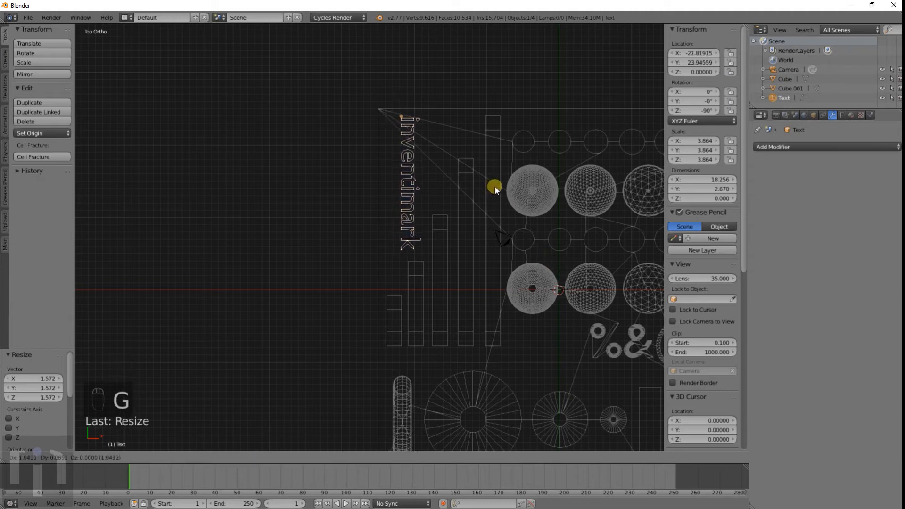
{"action": "left_click", "coordinate": [495, 188]}
{"action": "scroll", "coordinate": [494, 188], "scroll_direction": "down", "scroll_amount": 4}
{"action": "scroll", "coordinate": [456, 210], "scroll_direction": "up", "scroll_amount": 5}
{"action": "middle_click_drag", "start_coordinate": [414, 205], "coordinate": [410, 270], "text": "shift"}
{"action": "middle_click_drag", "start_coordinate": [404, 270], "coordinate": [519, 246]}
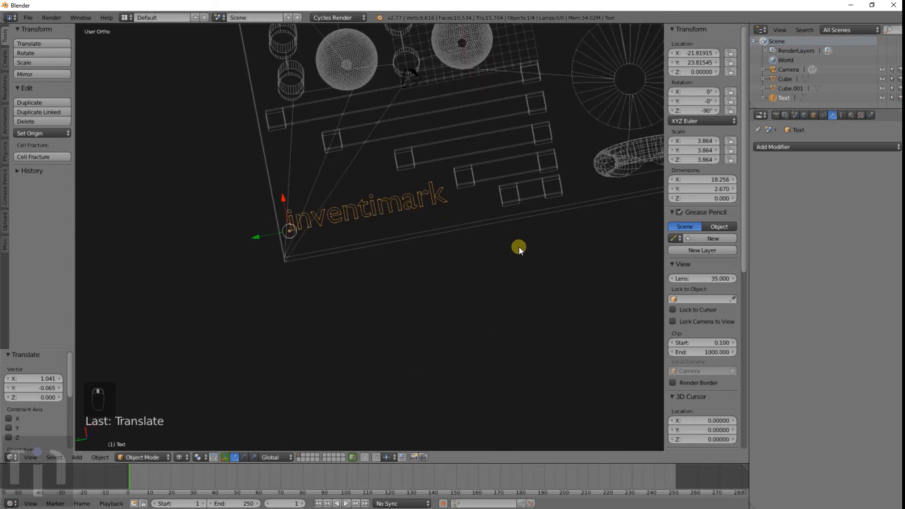
{"action": "key", "text": "KP_7"}
{"action": "scroll", "coordinate": [491, 257], "scroll_direction": "up", "scroll_amount": 5}
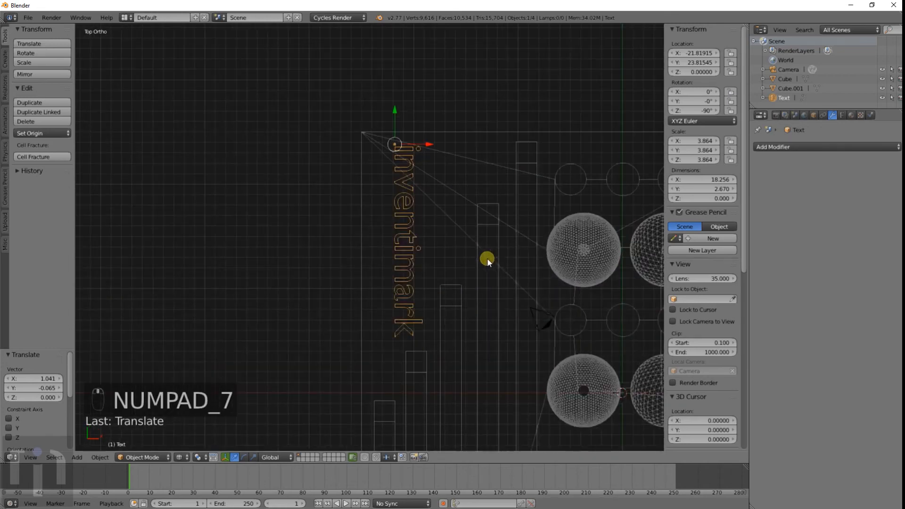
{"action": "key", "text": "g"}
{"action": "key", "text": "x"}
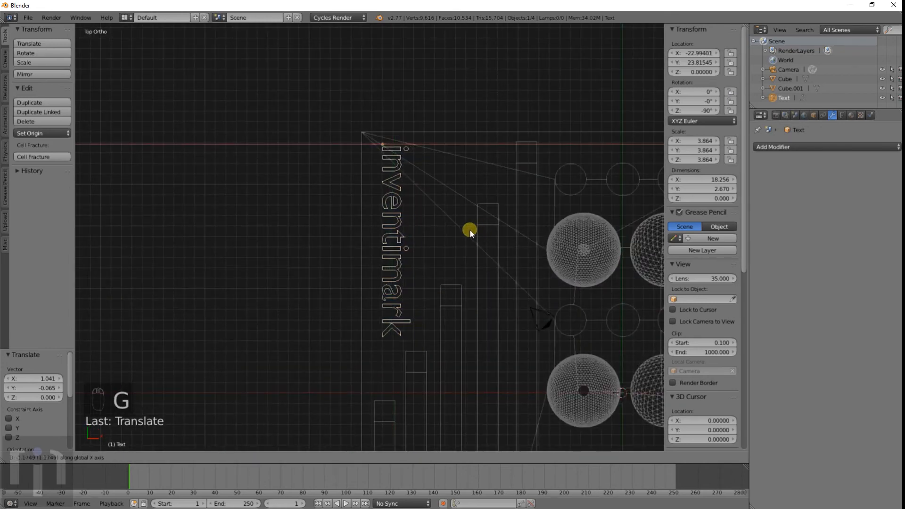
{"action": "left_click", "coordinate": [469, 229]}
Step: Load Prosto One.ttf from the Blender Fonts folder as the text's regular font
{"action": "middle_click_drag", "start_coordinate": [389, 252], "coordinate": [502, 228]}
{"action": "middle_click_drag", "start_coordinate": [435, 238], "coordinate": [475, 204]}
{"action": "scroll", "coordinate": [460, 210], "scroll_direction": "up", "scroll_amount": 5}
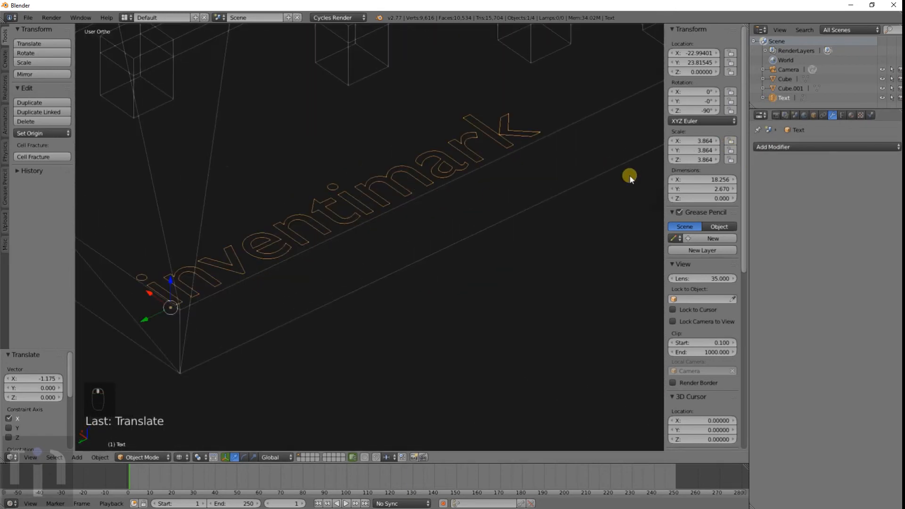
{"action": "left_click", "coordinate": [841, 116]}
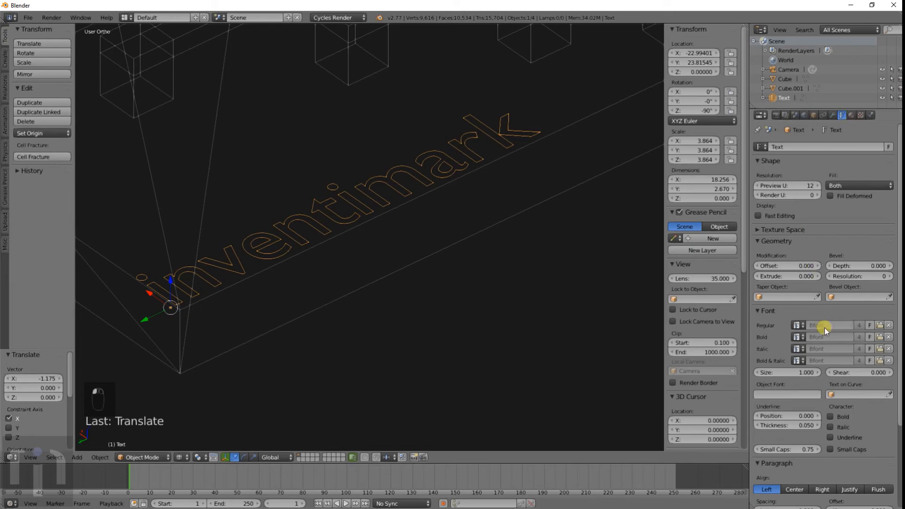
{"action": "left_click", "coordinate": [879, 325]}
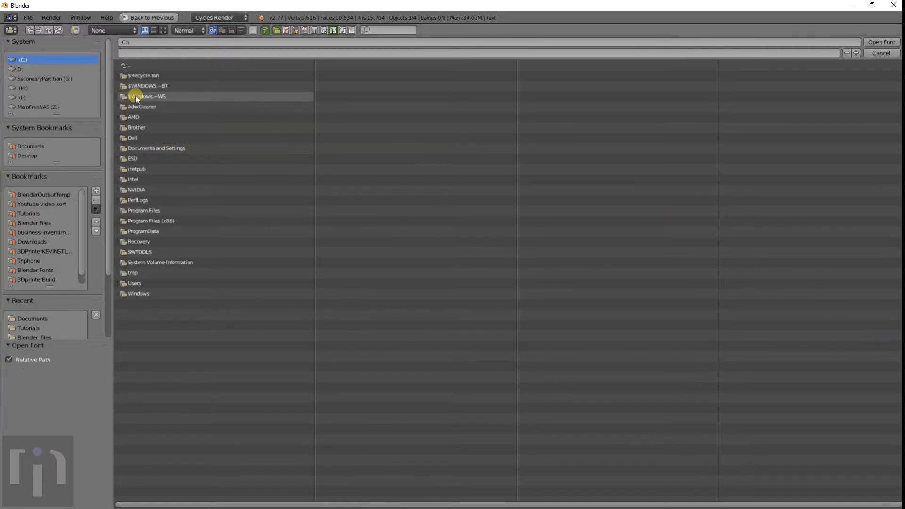
{"action": "left_click", "coordinate": [29, 224]}
{"action": "left_click", "coordinate": [144, 117]}
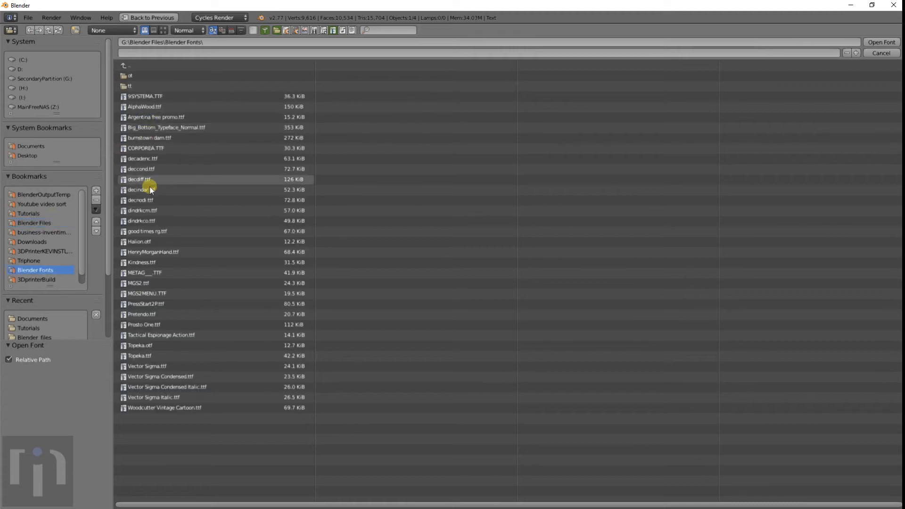
{"action": "left_click", "coordinate": [152, 324]}
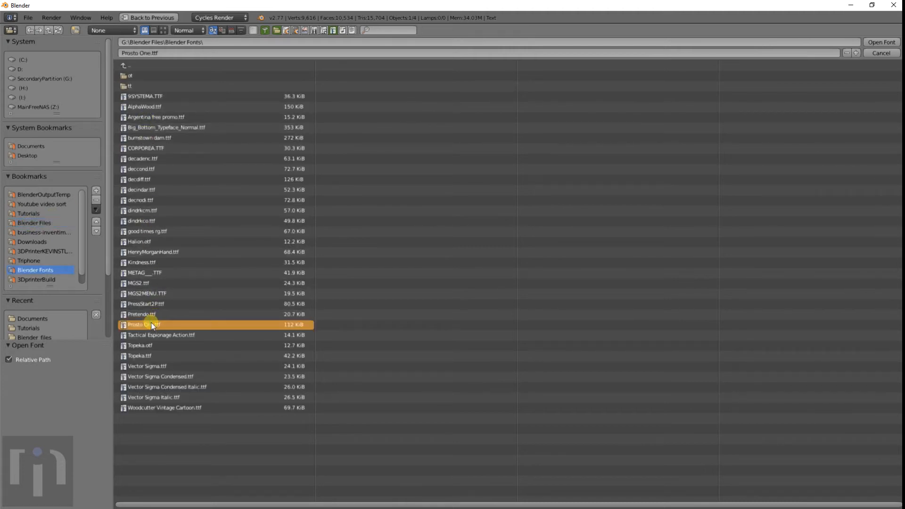
{"action": "double_click", "coordinate": [152, 325]}
Step: Extrude the inventimark text by about 1.622 so it passes through the plate
{"action": "scroll", "coordinate": [323, 243], "scroll_direction": "down", "scroll_amount": 4}
{"action": "middle_click_drag", "start_coordinate": [420, 226], "coordinate": [375, 268]}
{"action": "middle_click_drag", "start_coordinate": [483, 221], "coordinate": [479, 171]}
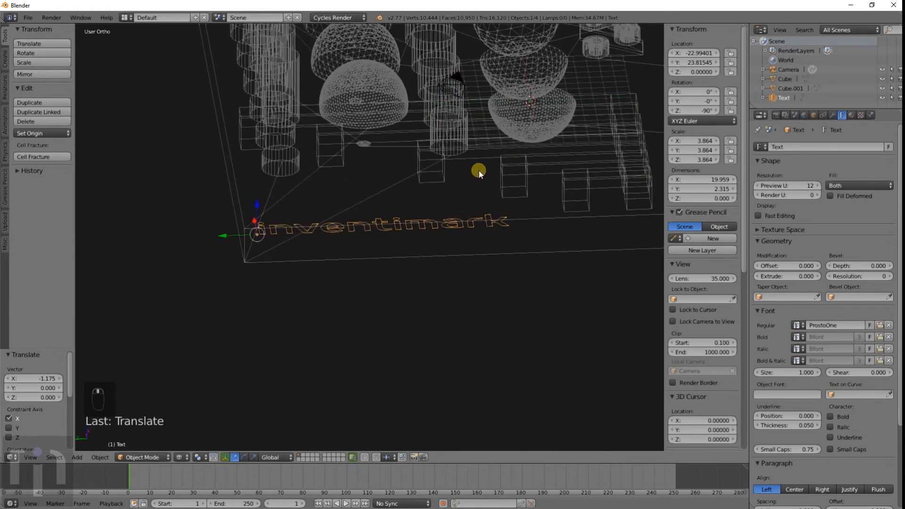
{"action": "middle_click_drag", "start_coordinate": [457, 238], "coordinate": [500, 216]}
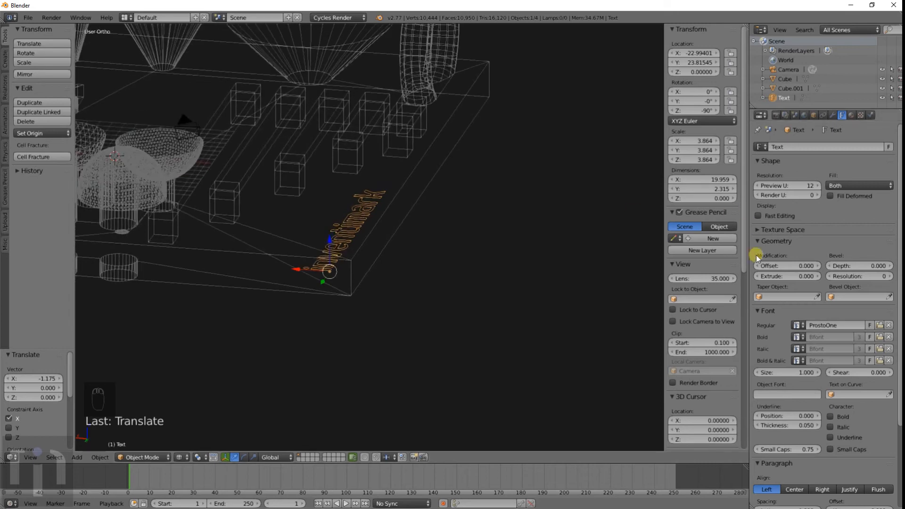
{"action": "left_click_drag", "start_coordinate": [764, 275], "coordinate": [644, 278]}
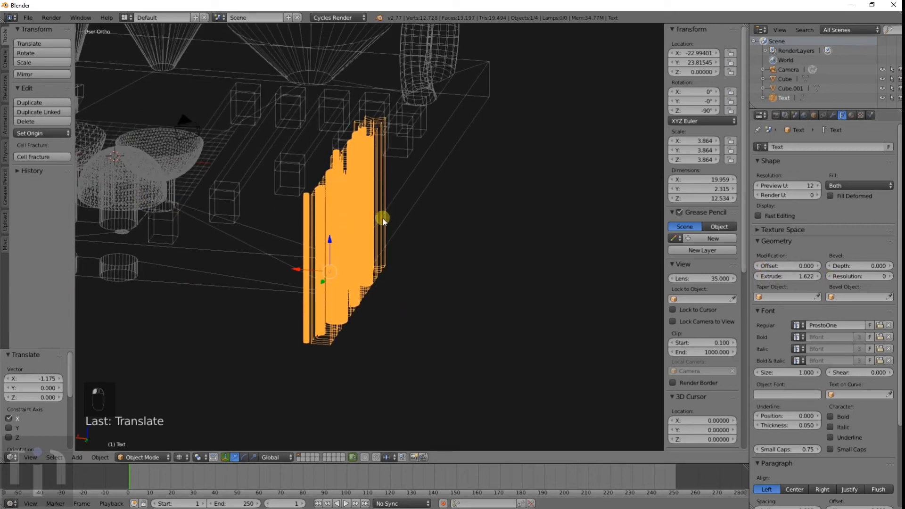
Step: Move the extruded text along X to about -23.71, closer to the plate's outer edge
{"action": "mouse_move", "coordinate": [383, 222]}
{"action": "middle_mouse_down"}
{"action": "mouse_move", "coordinate": [279, 239]}
{"action": "mouse_move", "coordinate": [271, 277]}
{"action": "mouse_move", "coordinate": [253, 253]}
{"action": "mouse_move", "coordinate": [277, 260]}
{"action": "middle_mouse_up"}
{"action": "key", "text": "z"}
{"action": "key", "text": "KP_7"}
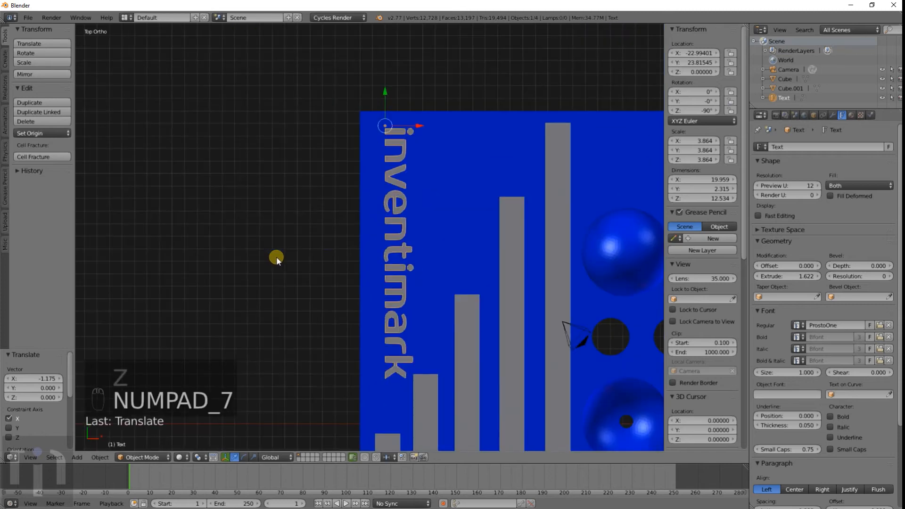
{"action": "key", "text": "g"}
{"action": "key", "text": "x"}
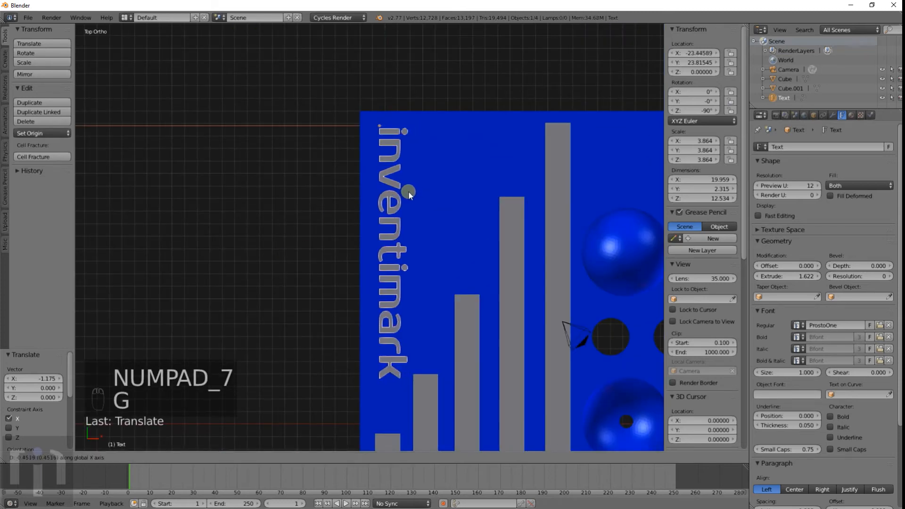
{"action": "left_click", "coordinate": [404, 192]}
Step: Try to join the extruded text object with the bridges
{"action": "scroll", "coordinate": [330, 226], "scroll_direction": "down", "scroll_amount": 2}
{"action": "middle_click_drag", "start_coordinate": [307, 234], "coordinate": [449, 166]}
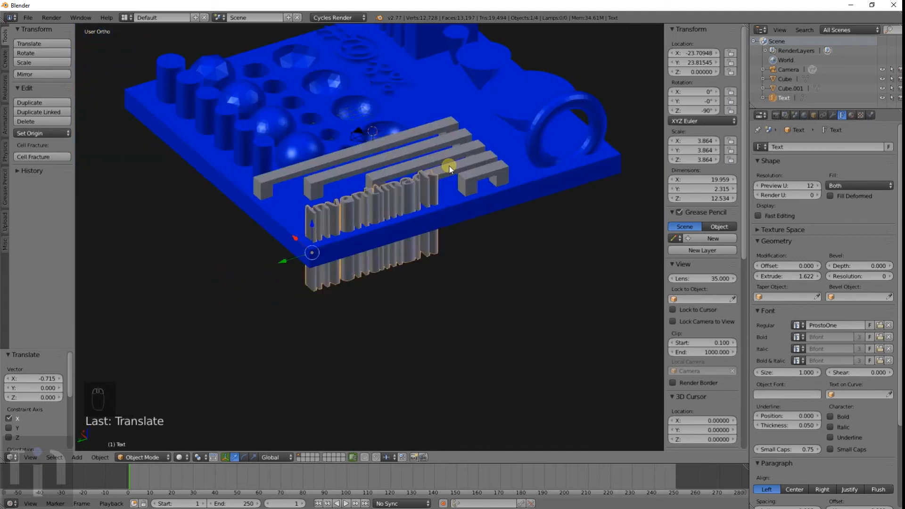
{"action": "scroll", "coordinate": [450, 178], "scroll_direction": "up", "scroll_amount": 4}
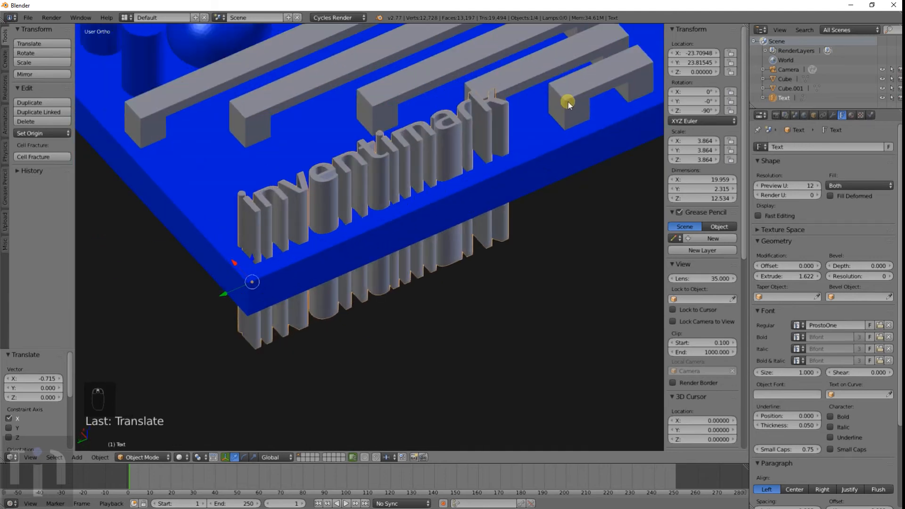
{"action": "right_click", "coordinate": [533, 75]}
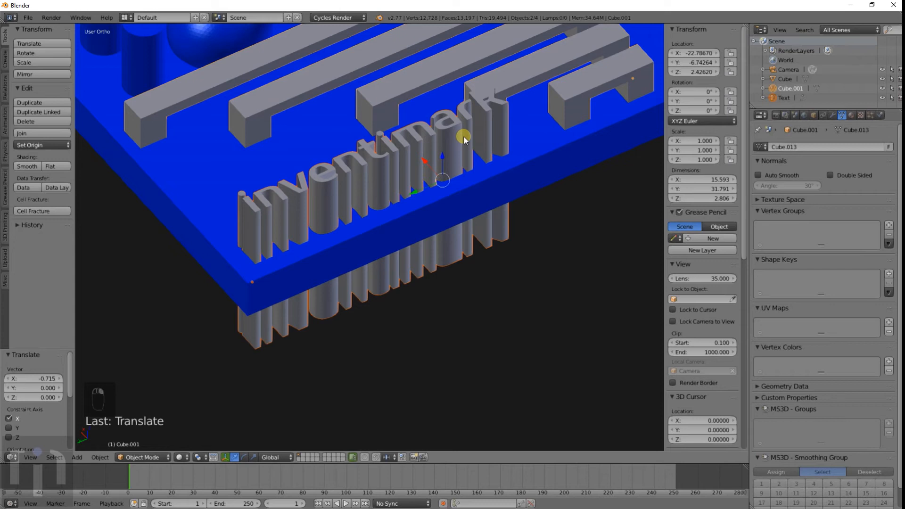
{"action": "key", "text": "ctrl+j"}
{"action": "scroll", "coordinate": [483, 122], "scroll_direction": "down", "scroll_amount": 2}
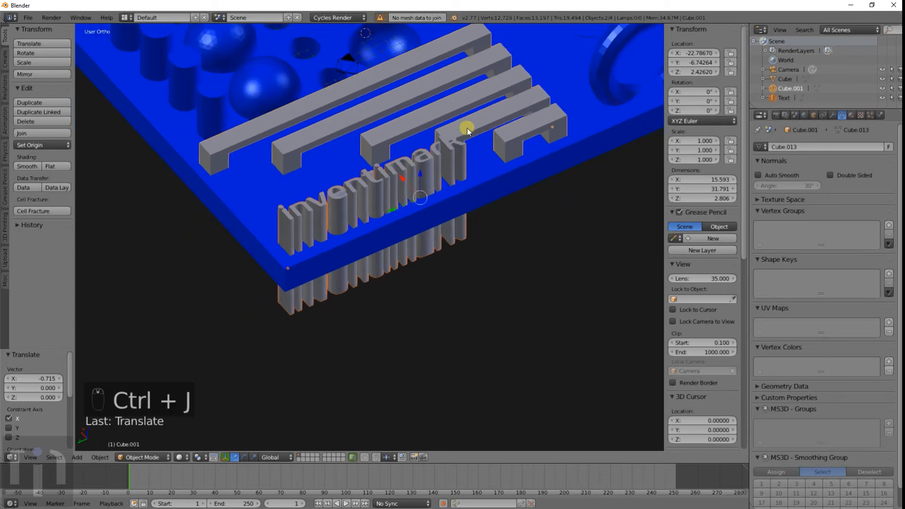
Step: Convert the inventimark text to a mesh and join it with the bridges
{"action": "right_click", "coordinate": [426, 157]}
{"action": "key", "text": "alt+c"}
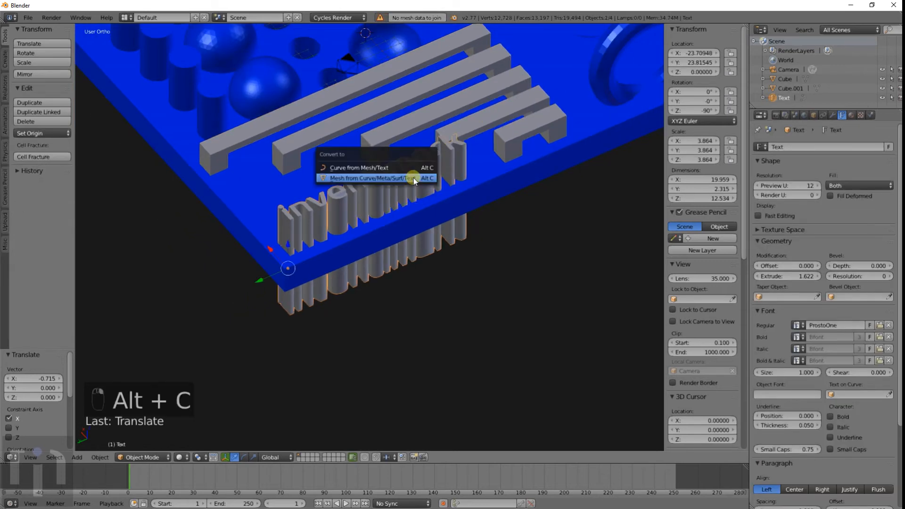
{"action": "left_click", "coordinate": [414, 177]}
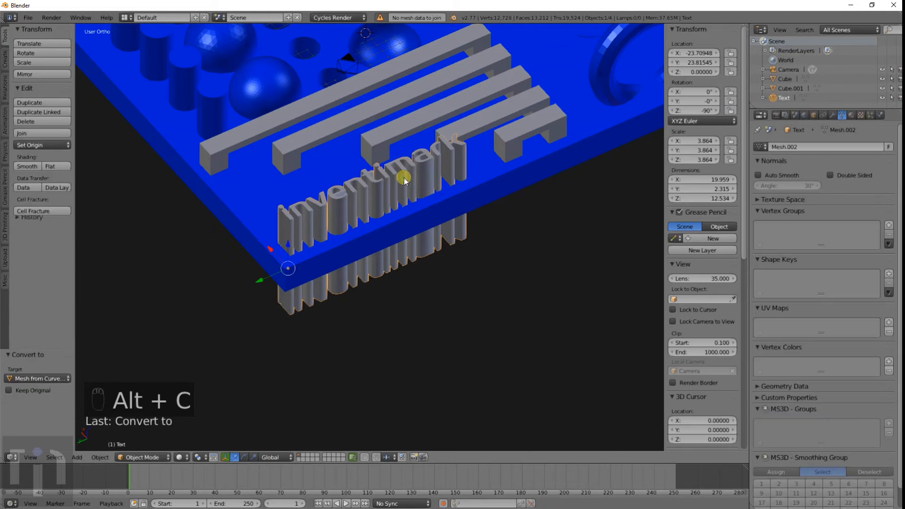
{"action": "right_click", "coordinate": [466, 131]}
{"action": "key", "text": "ctrl+j"}
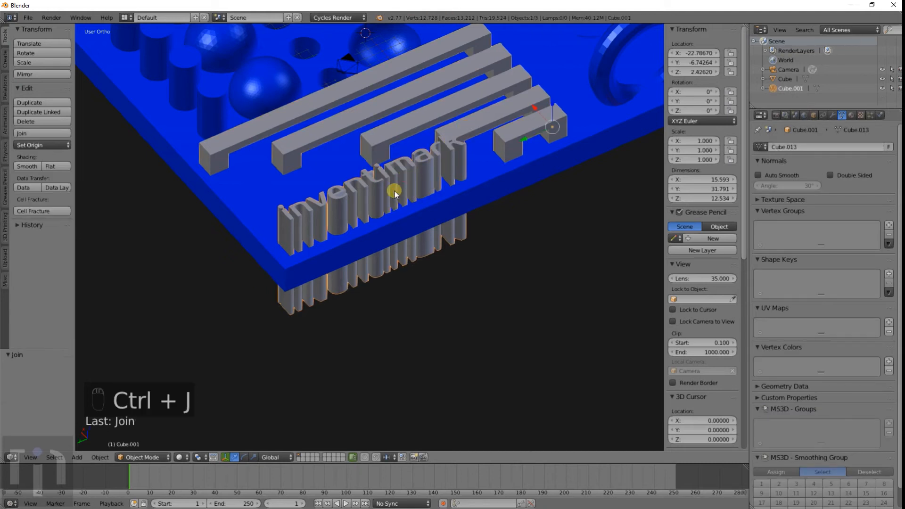
Step: Add a Boolean modifier to the plate with the Difference operation and Cube.001 as its object
{"action": "right_click", "coordinate": [416, 208]}
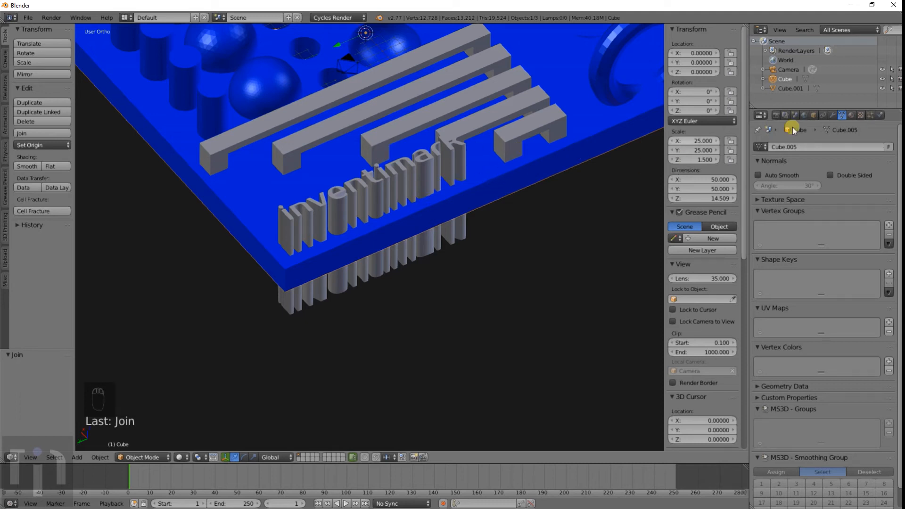
{"action": "left_click", "coordinate": [833, 116]}
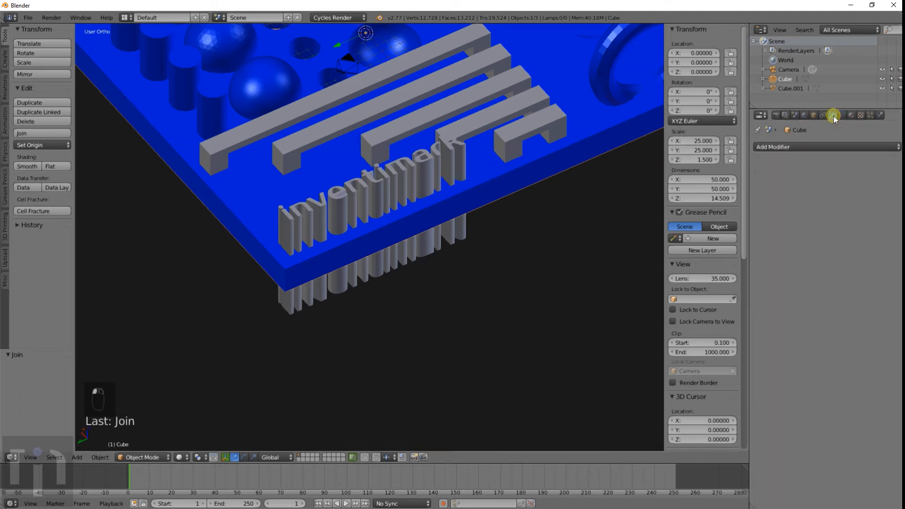
{"action": "left_click", "coordinate": [756, 144]}
{"action": "left_click", "coordinate": [735, 188]}
{"action": "left_click", "coordinate": [801, 201]}
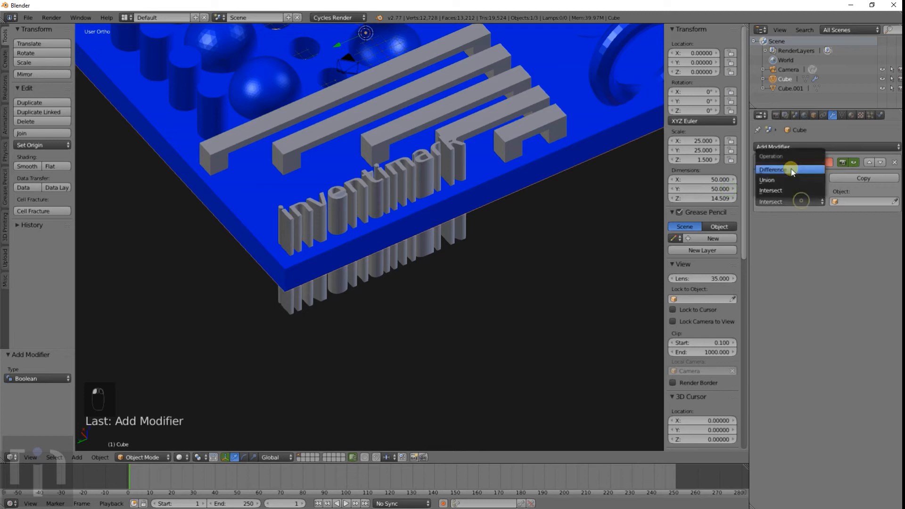
{"action": "left_click", "coordinate": [785, 170]}
{"action": "left_click", "coordinate": [848, 206]}
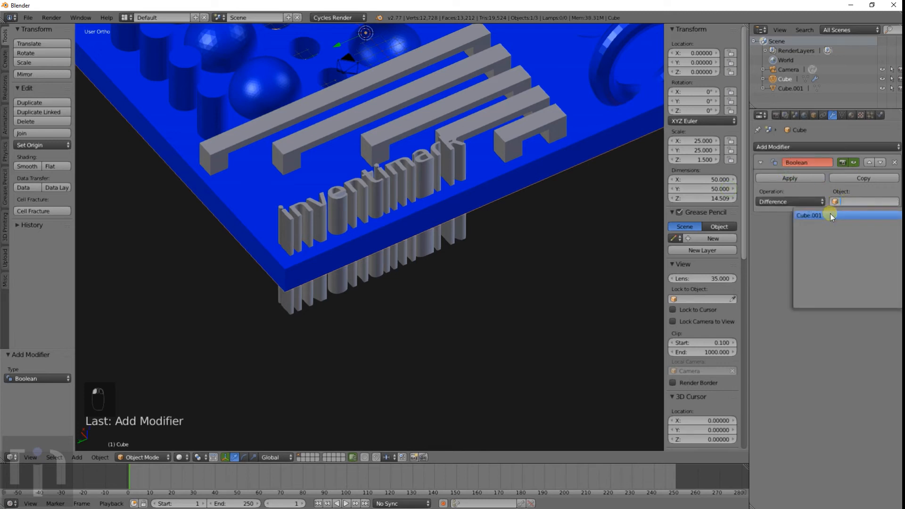
{"action": "left_click", "coordinate": [831, 216]}
Step: Apply the Boolean difference to the plate
{"action": "key", "text": "z"}
{"action": "middle_click_drag", "start_coordinate": [409, 199], "coordinate": [350, 230]}
{"action": "scroll", "coordinate": [406, 250], "scroll_direction": "up", "scroll_amount": 5}
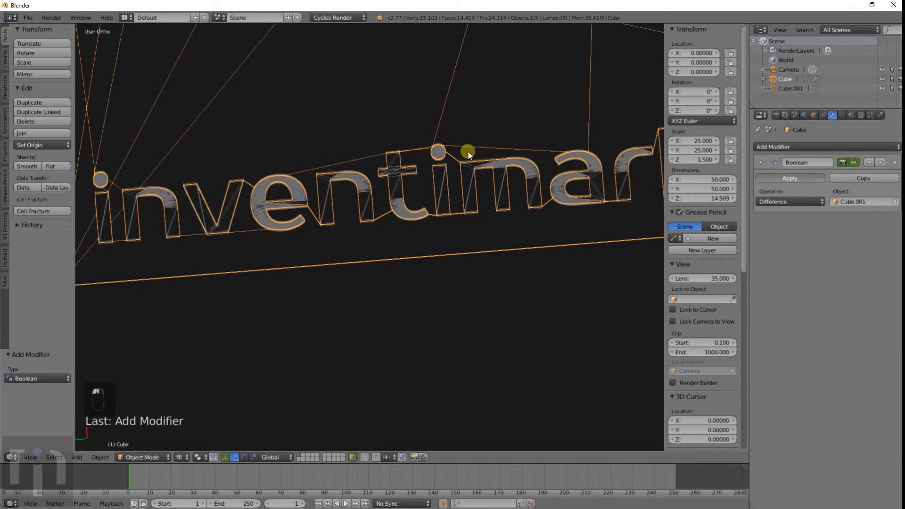
{"action": "key", "text": "ctrl+a"}
Step: Delete the joined bridges and text object from the scene
{"action": "middle_click_drag", "start_coordinate": [444, 170], "coordinate": [424, 151]}
{"action": "key", "text": "z"}
{"action": "right_click", "coordinate": [424, 152]}
{"action": "key", "text": "x"}
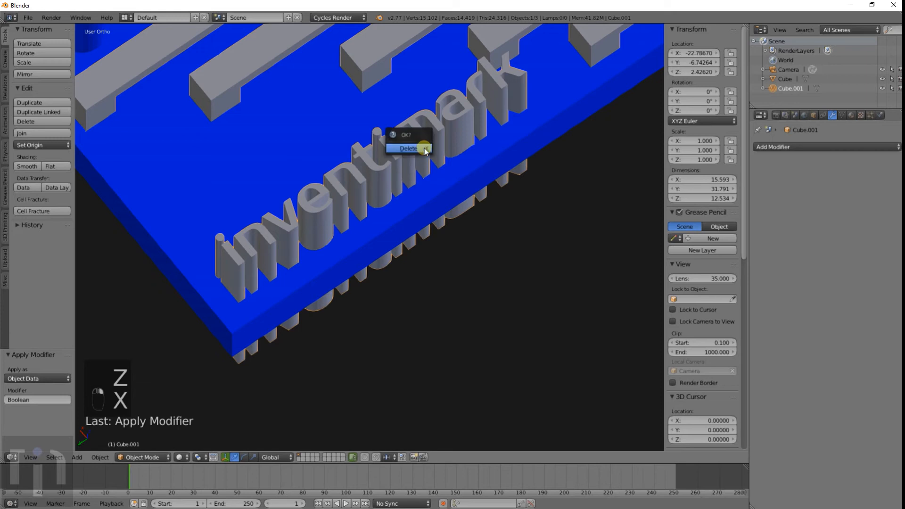
{"action": "left_click", "coordinate": [425, 148]}
Step: Check the lettering cut through the plate, and undo the deletion and the applied Boolean cut
{"action": "middle_click_drag", "start_coordinate": [462, 185], "coordinate": [425, 222]}
{"action": "scroll", "coordinate": [425, 222], "scroll_direction": "up", "scroll_amount": 6}
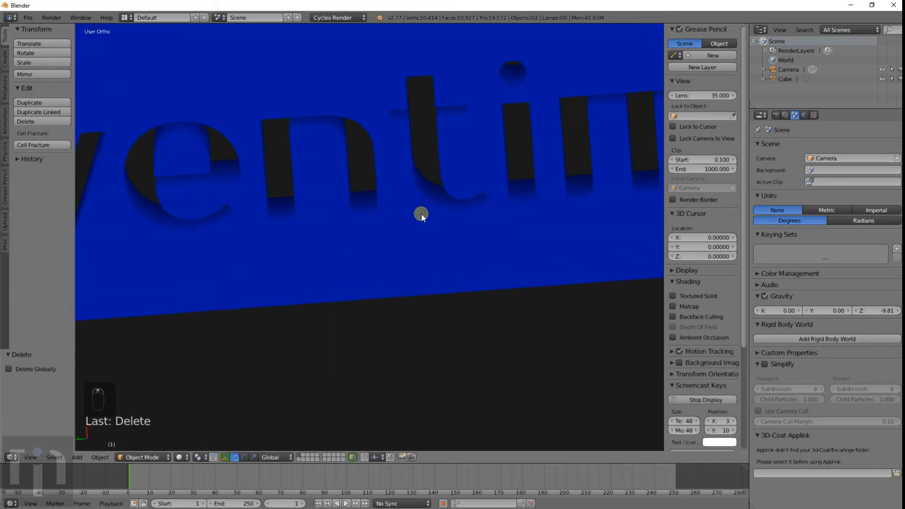
{"action": "scroll", "coordinate": [420, 204], "scroll_direction": "down", "scroll_amount": 4}
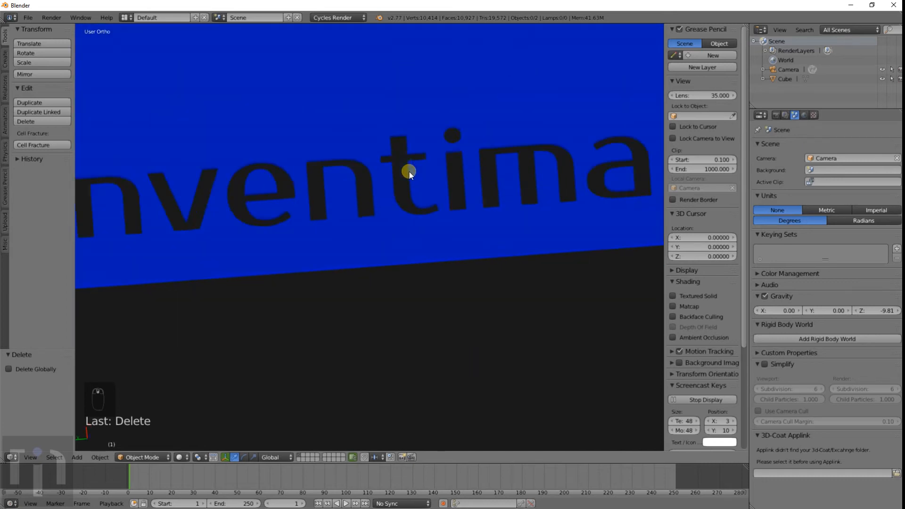
{"action": "mouse_move", "coordinate": [409, 171]}
{"action": "middle_mouse_down"}
{"action": "mouse_move", "coordinate": [391, 191]}
{"action": "mouse_move", "coordinate": [476, 115]}
{"action": "mouse_move", "coordinate": [458, 113]}
{"action": "mouse_move", "coordinate": [394, 202]}
{"action": "mouse_move", "coordinate": [373, 213]}
{"action": "mouse_move", "coordinate": [368, 194]}
{"action": "mouse_move", "coordinate": [409, 171]}
{"action": "mouse_move", "coordinate": [410, 179]}
{"action": "middle_mouse_up"}
{"action": "key", "text": "ctrl+z"}
{"action": "key", "text": "ctrl+z"}
{"action": "key", "text": "ctrl+z"}
Step: Enter Edit Mode on the joined bridges and text object and select all of its geometry in wireframe display
{"action": "right_click", "coordinate": [410, 179]}
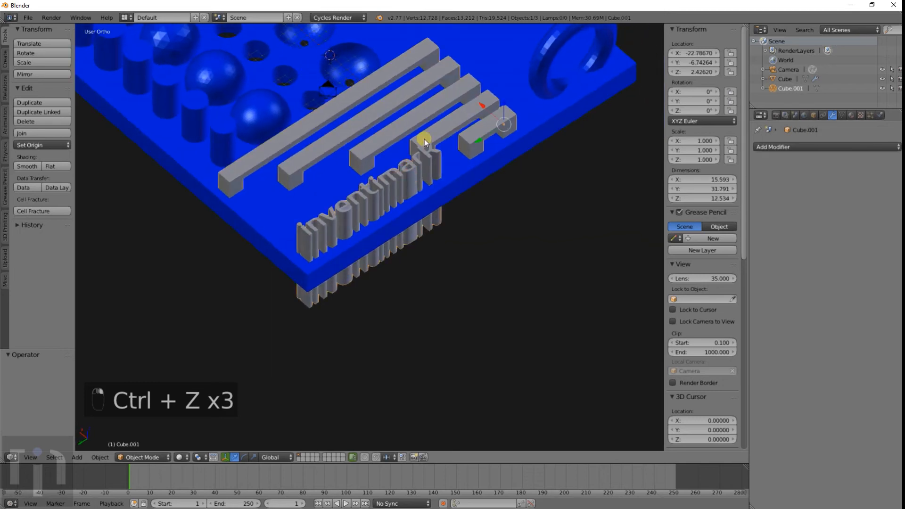
{"action": "key", "text": "Tab"}
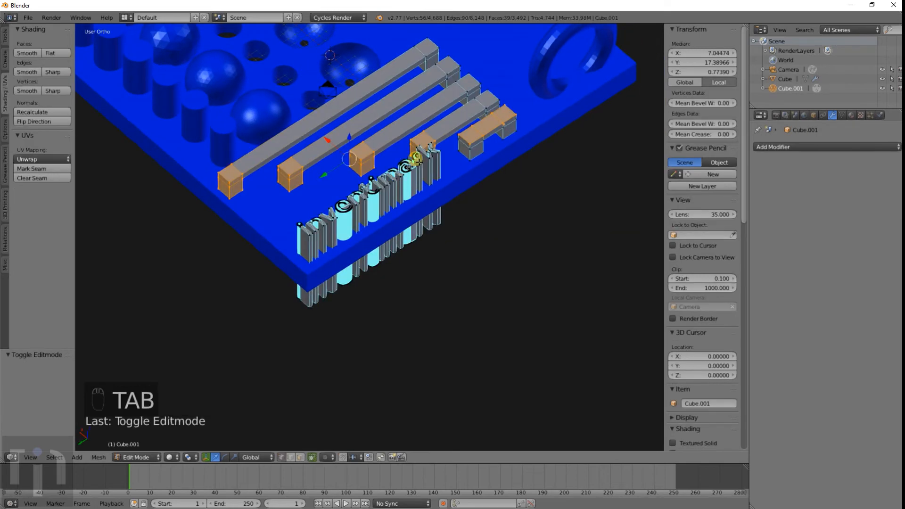
{"action": "key", "text": "a"}
{"action": "key", "text": "a"}
{"action": "key", "text": "a"}
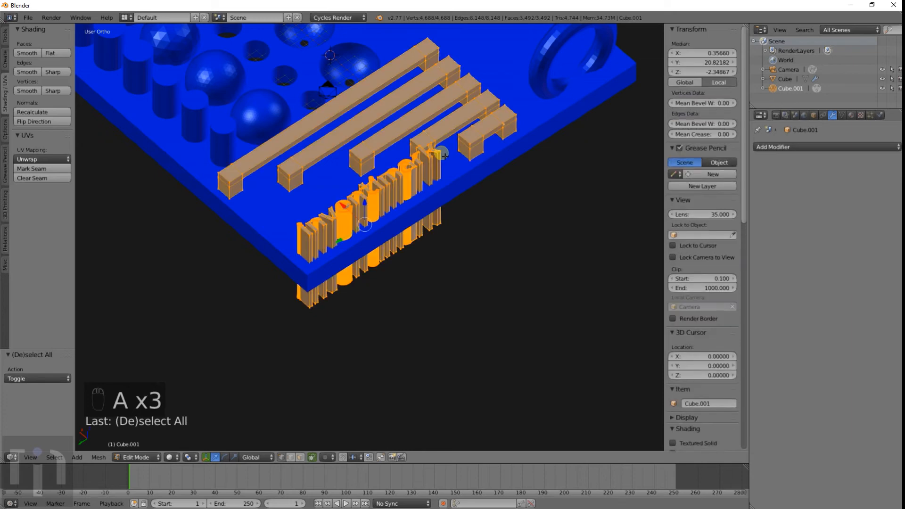
{"action": "scroll", "coordinate": [470, 127], "scroll_direction": "down", "scroll_amount": 3}
{"action": "middle_click_drag", "start_coordinate": [469, 128], "coordinate": [426, 273]}
{"action": "scroll", "coordinate": [427, 268], "scroll_direction": "up", "scroll_amount": 5}
{"action": "key", "text": "z"}
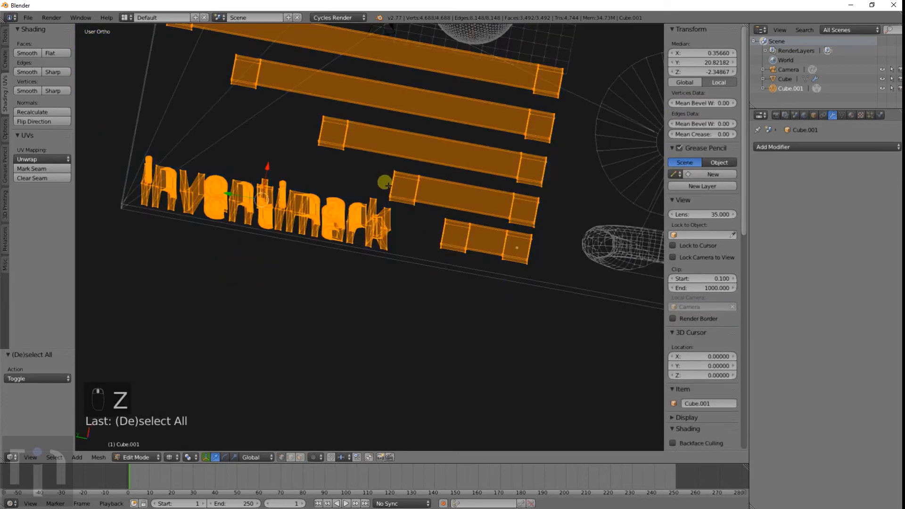
Step: Deselect the five bridges with Circle Select so only the lettering geometry remains selected
{"action": "scroll", "coordinate": [372, 169], "scroll_direction": "down", "scroll_amount": 2}
{"action": "key", "text": "c"}
{"action": "mouse_move", "coordinate": [293, 117]}
{"action": "middle_mouse_down"}
{"action": "mouse_move", "coordinate": [411, 162]}
{"action": "mouse_move", "coordinate": [448, 210]}
{"action": "mouse_move", "coordinate": [470, 172]}
{"action": "middle_mouse_up"}
{"action": "right_click", "coordinate": [477, 163]}
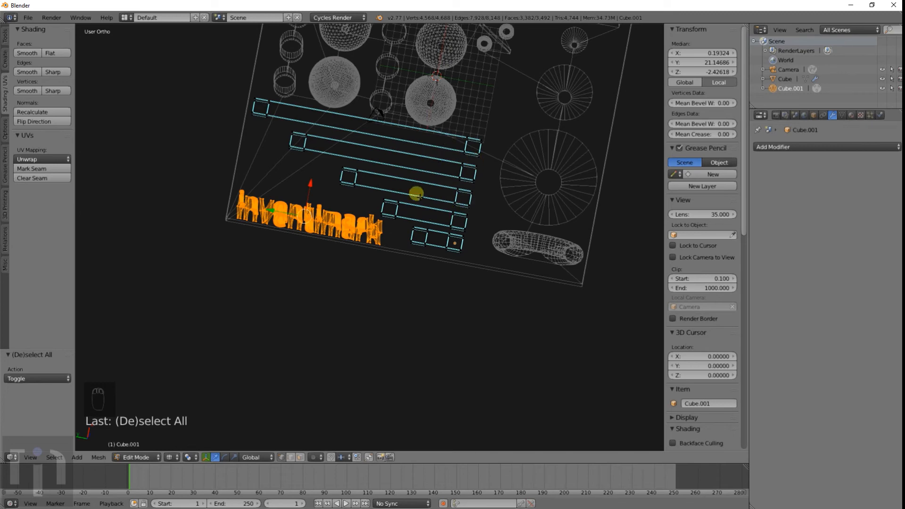
Step: Separate the selected lettering from the bridges into its own object and return to Object Mode
{"action": "middle_click_drag", "start_coordinate": [315, 246], "coordinate": [364, 212]}
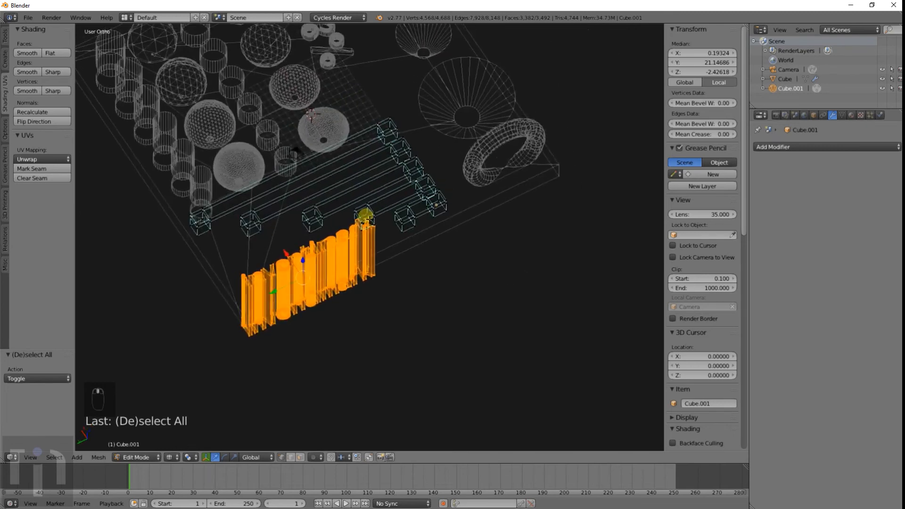
{"action": "key", "text": "z"}
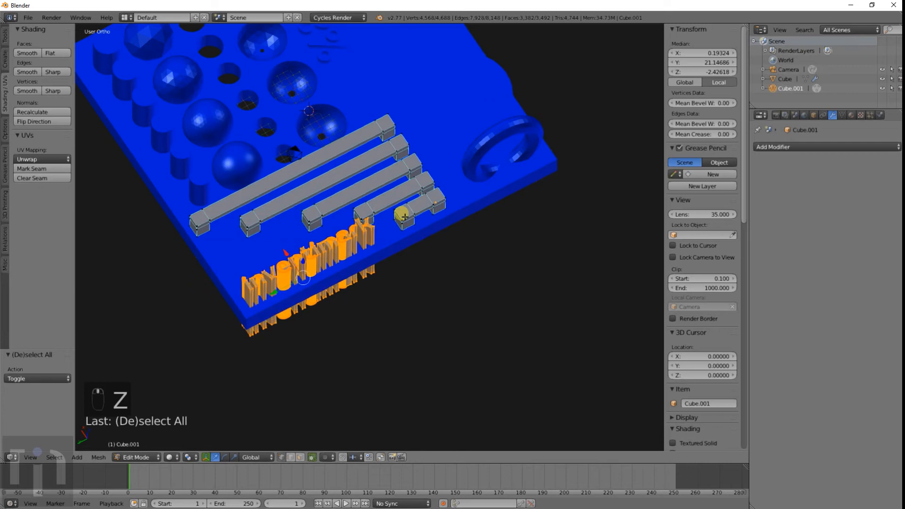
{"action": "key", "text": "p"}
{"action": "key", "text": "Up"}
{"action": "left_click", "coordinate": [414, 179]}
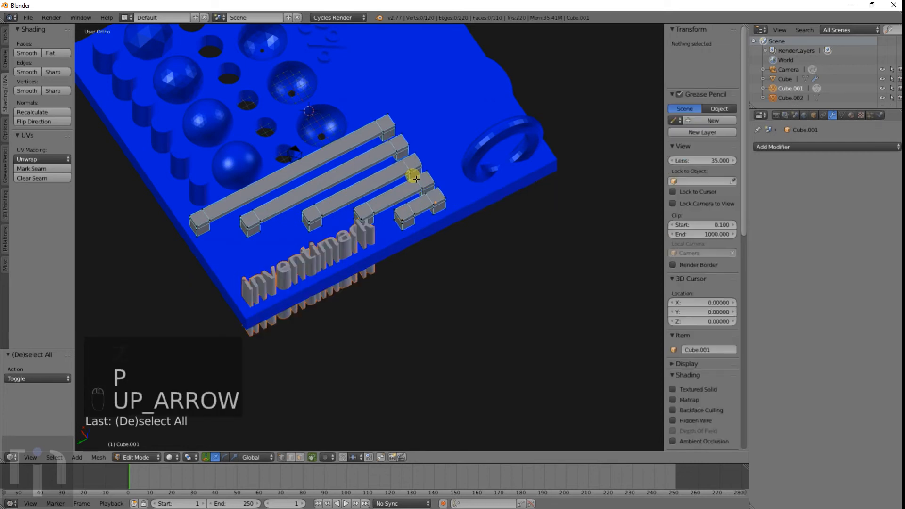
{"action": "key", "text": "z"}
{"action": "key", "text": "z"}
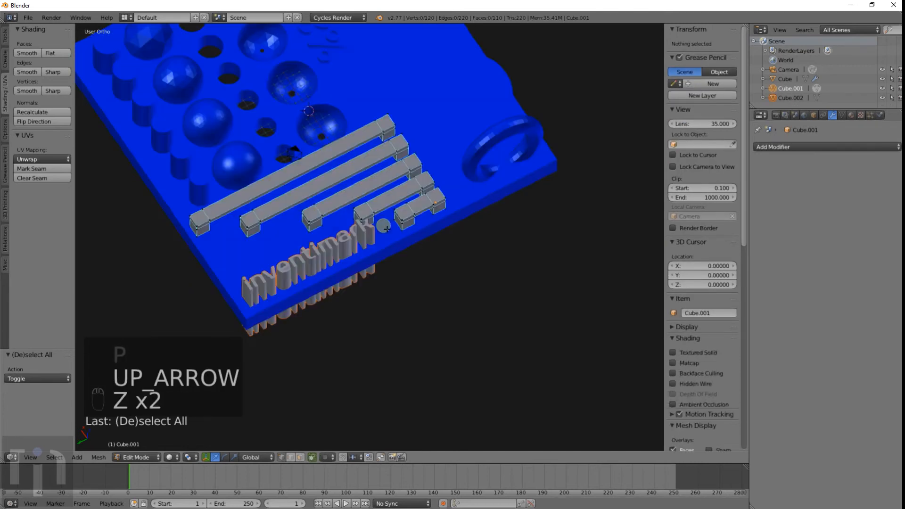
{"action": "key", "text": "Tab"}
Step: Set the plate's Boolean Difference object to the separated lettering, Cube.002, and apply the modifier
{"action": "right_click", "coordinate": [387, 235]}
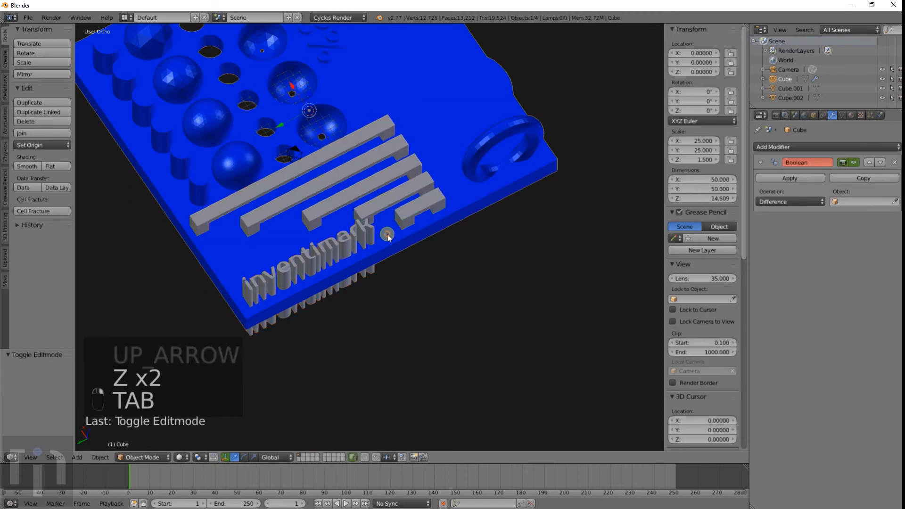
{"action": "left_click", "coordinate": [842, 201]}
{"action": "left_click", "coordinate": [838, 216]}
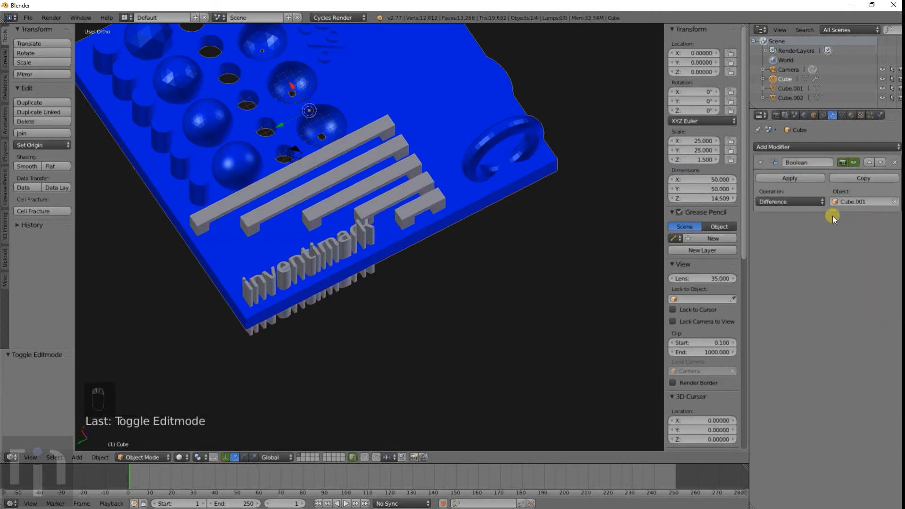
{"action": "key", "text": "z"}
{"action": "left_click", "coordinate": [861, 204]}
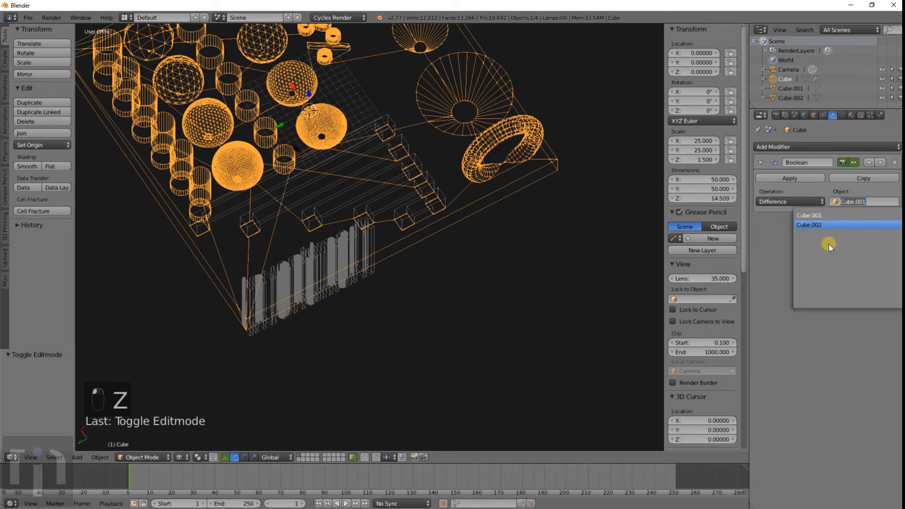
{"action": "left_click", "coordinate": [831, 225]}
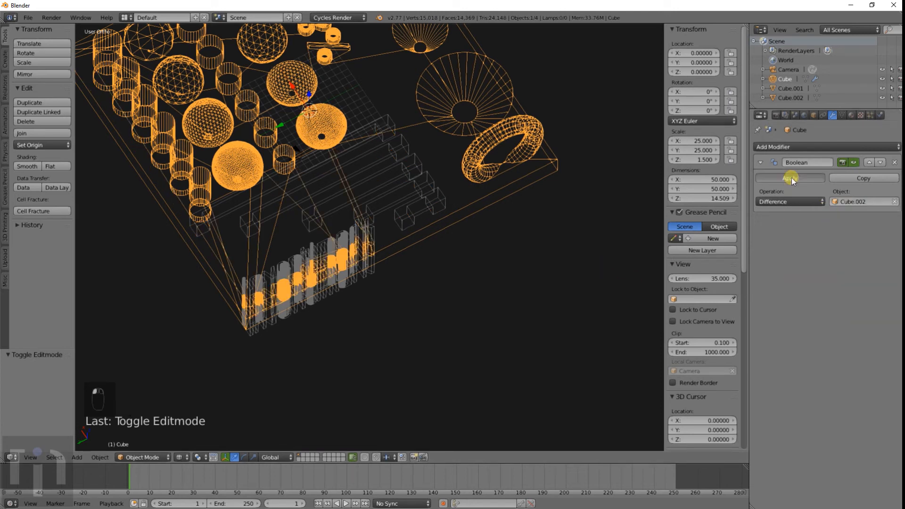
{"action": "key", "text": "z"}
{"action": "key", "text": "z"}
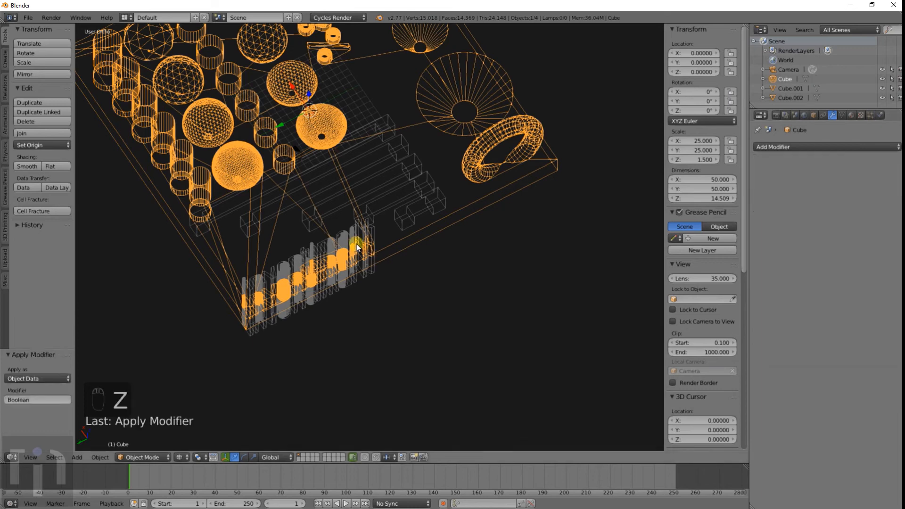
Step: Delete the extruded lettering object from the scene
{"action": "right_click", "coordinate": [348, 245]}
{"action": "key", "text": "x"}
{"action": "left_click", "coordinate": [347, 243]}
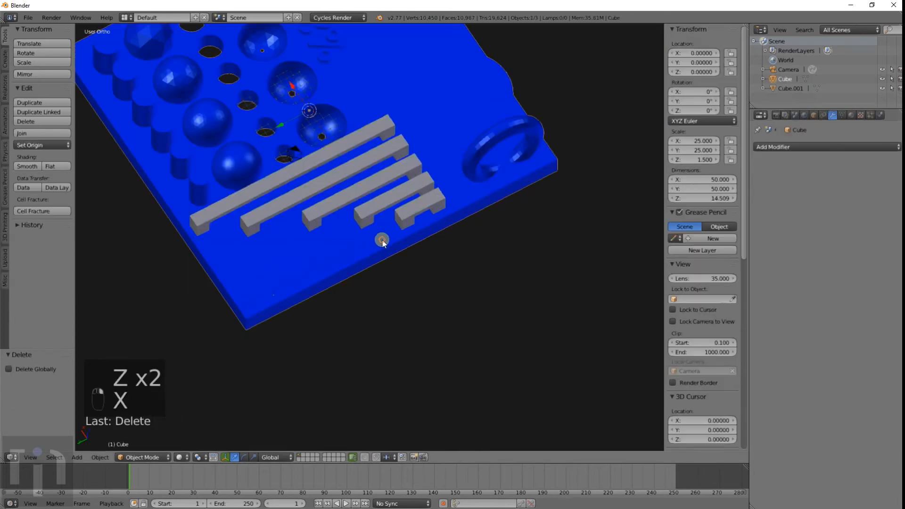
Step: Add a Boolean modifier to the plate with the Union operation and the bridges, Cube.001, as its object, and apply it
{"action": "key", "text": "z"}
{"action": "left_click", "coordinate": [802, 147]}
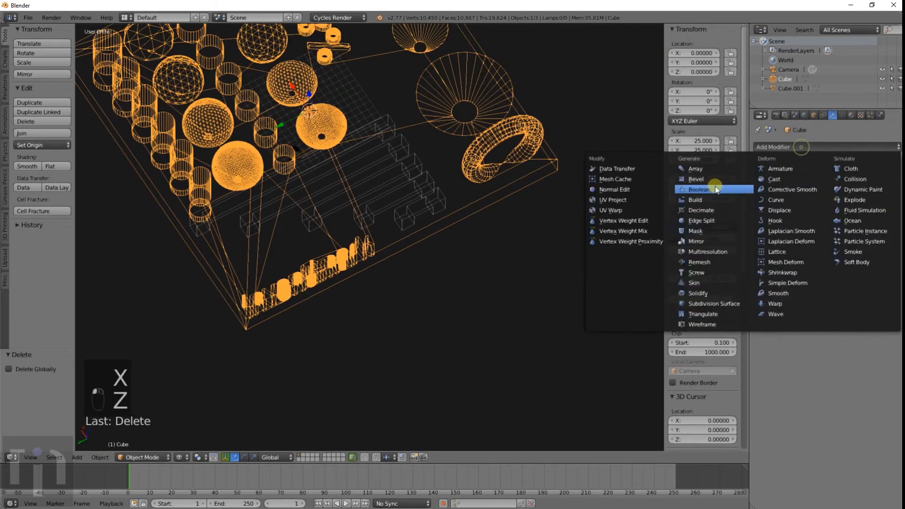
{"action": "left_click", "coordinate": [707, 187]}
{"action": "left_click", "coordinate": [793, 201]}
{"action": "left_click", "coordinate": [793, 179]}
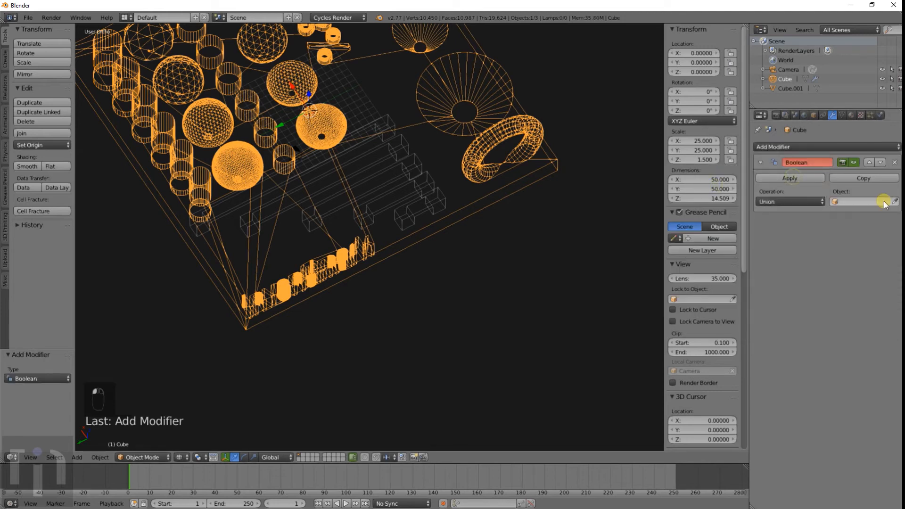
{"action": "left_click", "coordinate": [876, 201]}
{"action": "left_click", "coordinate": [839, 219]}
{"action": "key", "text": "z"}
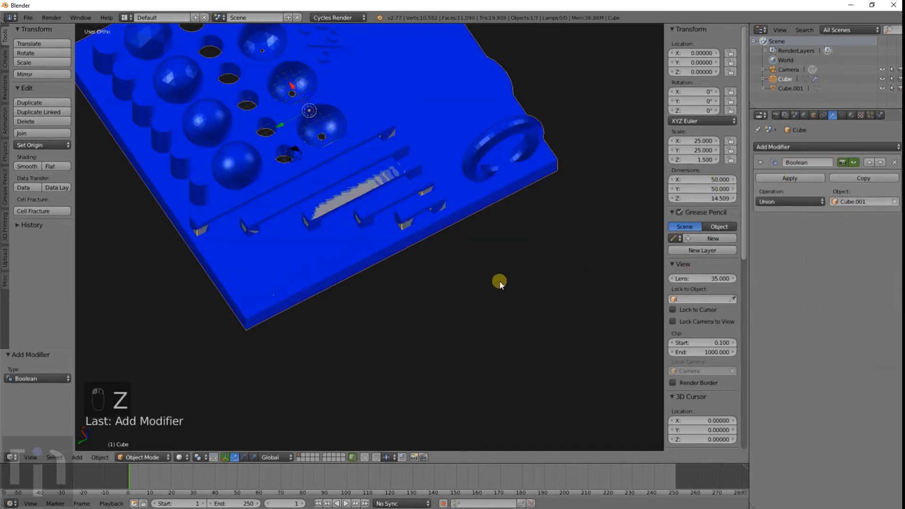
{"action": "middle_click_drag", "start_coordinate": [499, 281], "coordinate": [579, 241]}
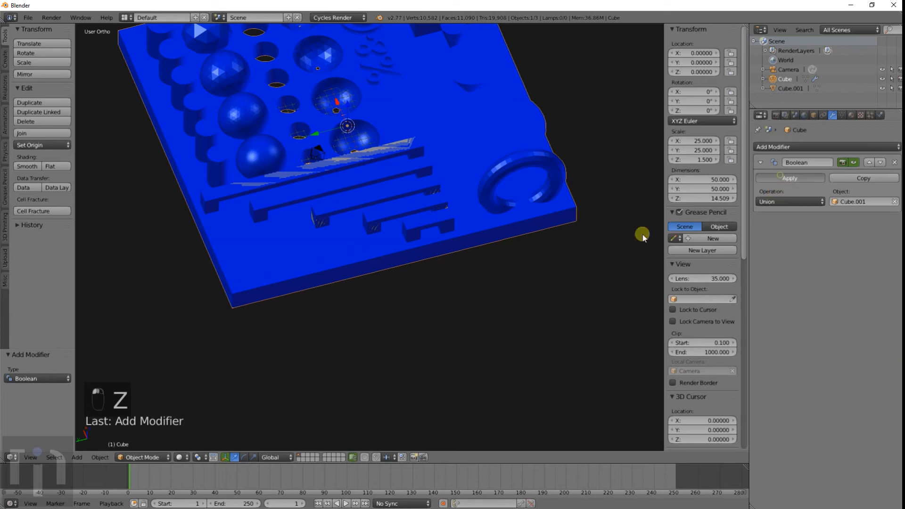
Step: Delete the separate bridges object left over from the union
{"action": "scroll", "coordinate": [490, 228], "scroll_direction": "up", "scroll_amount": 1}
{"action": "right_click", "coordinate": [430, 185]}
{"action": "key", "text": "x"}
{"action": "left_click", "coordinate": [431, 186]}
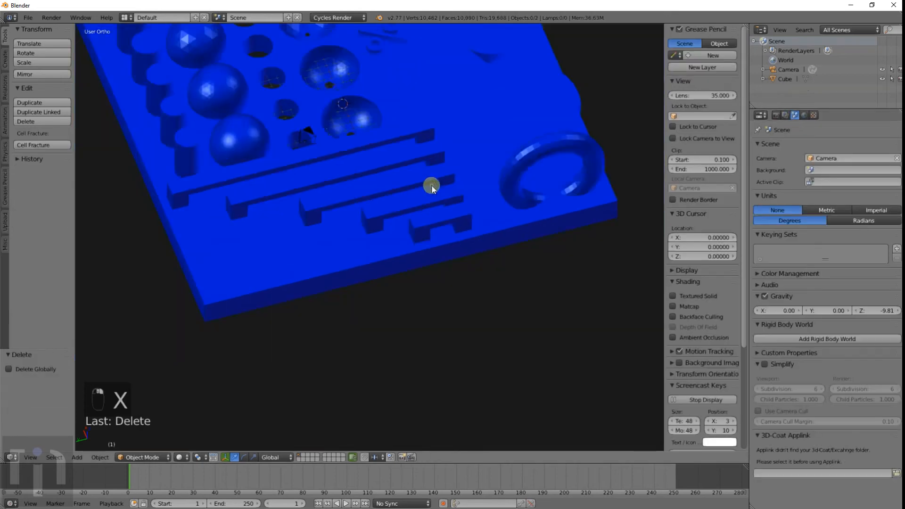
Step: Examine the merged plate from several angles in wireframe and solid display
{"action": "key", "text": "z"}
{"action": "scroll", "coordinate": [386, 193], "scroll_direction": "down", "scroll_amount": 4}
{"action": "key", "text": "z"}
{"action": "middle_click_drag", "start_coordinate": [346, 204], "coordinate": [280, 228]}
{"action": "key", "text": "z"}
{"action": "key", "text": "z"}
{"action": "middle_click_drag", "start_coordinate": [349, 208], "coordinate": [366, 316]}
{"action": "scroll", "coordinate": [366, 316], "scroll_direction": "up", "scroll_amount": 5}
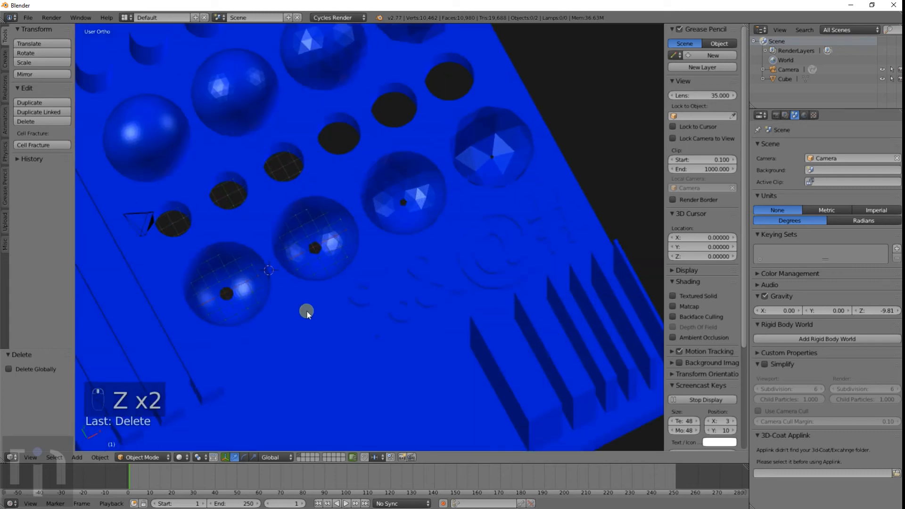
{"action": "middle_click_drag", "start_coordinate": [307, 311], "coordinate": [460, 242]}
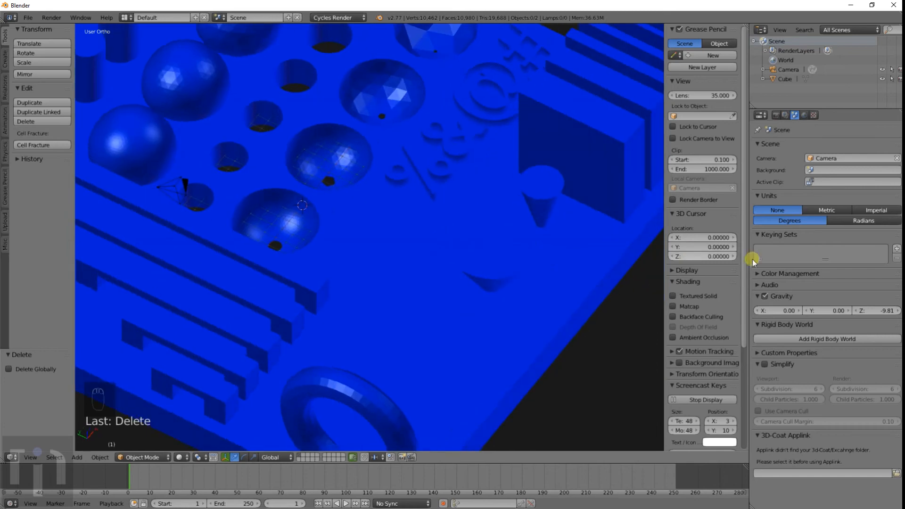
Step: Change the viewport color of the plate's material to a pale purple
{"action": "right_click", "coordinate": [507, 179]}
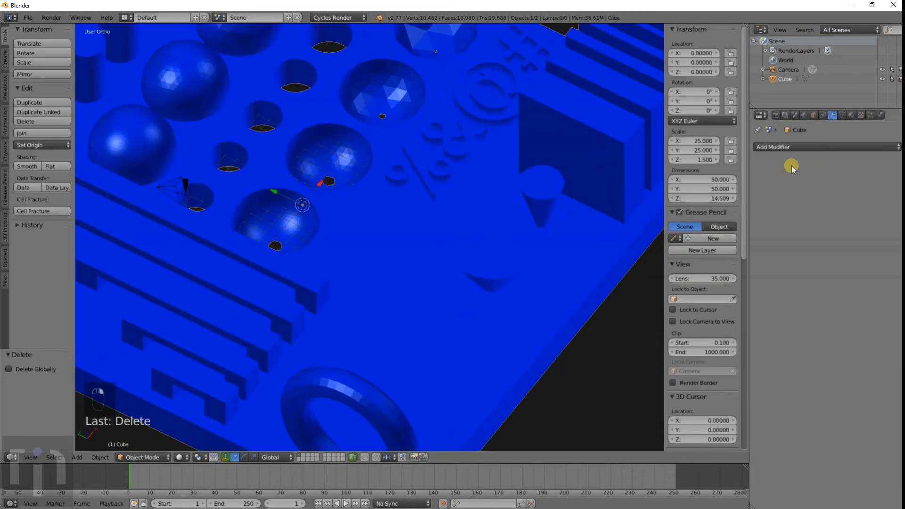
{"action": "left_click", "coordinate": [853, 114]}
{"action": "left_click", "coordinate": [803, 391]}
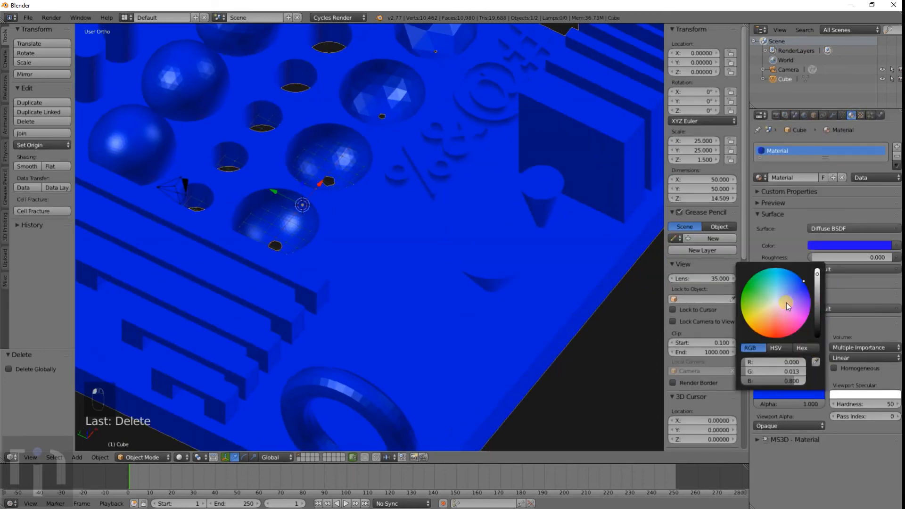
{"action": "mouse_move", "coordinate": [786, 302]}
{"action": "left_mouse_down"}
{"action": "mouse_move", "coordinate": [786, 319]}
{"action": "mouse_move", "coordinate": [785, 302]}
{"action": "left_mouse_up"}
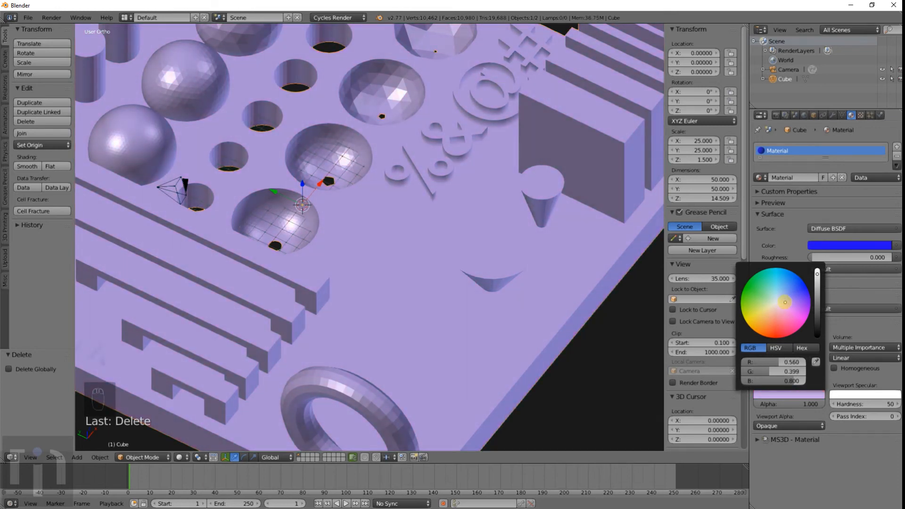
Step: Add a Bolt mesh to the scene using the M8 preset with the BOLT model
{"action": "scroll", "coordinate": [454, 247], "scroll_direction": "down", "scroll_amount": 5}
{"action": "middle_click_drag", "start_coordinate": [454, 247], "coordinate": [200, 260]}
{"action": "scroll", "coordinate": [380, 245], "scroll_direction": "up", "scroll_amount": 5}
{"action": "middle_click_drag", "start_coordinate": [380, 245], "coordinate": [361, 216]}
{"action": "key", "text": "shift+a"}
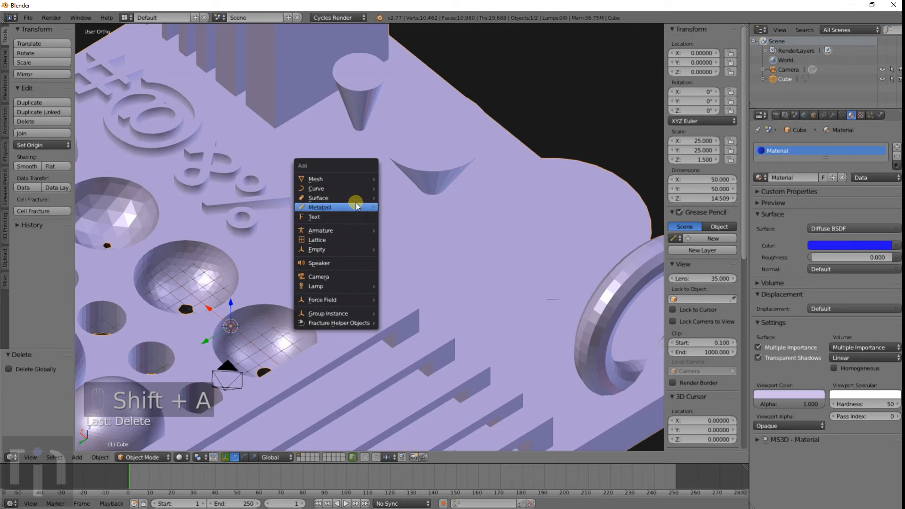
{"action": "mouse_move", "coordinate": [347, 179]}
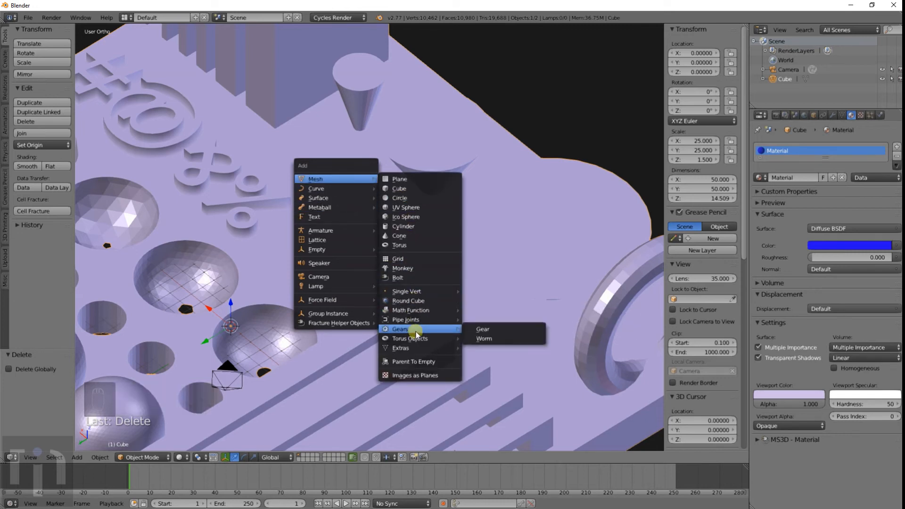
{"action": "left_click", "coordinate": [414, 277]}
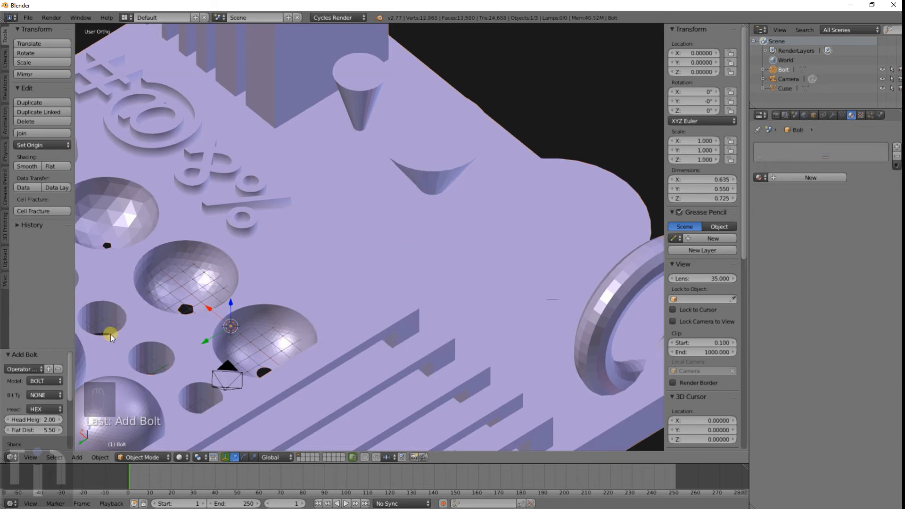
{"action": "left_click", "coordinate": [29, 369]}
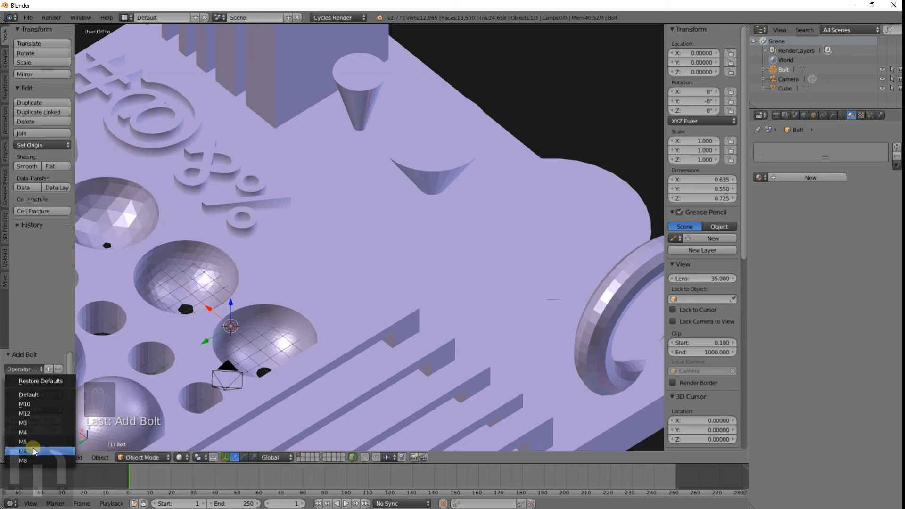
{"action": "left_click", "coordinate": [32, 460]}
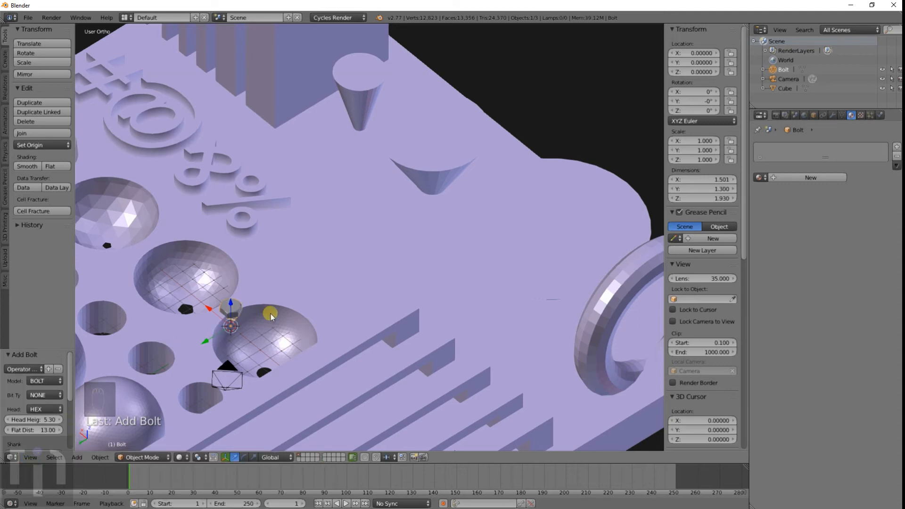
{"action": "left_click", "coordinate": [43, 381]}
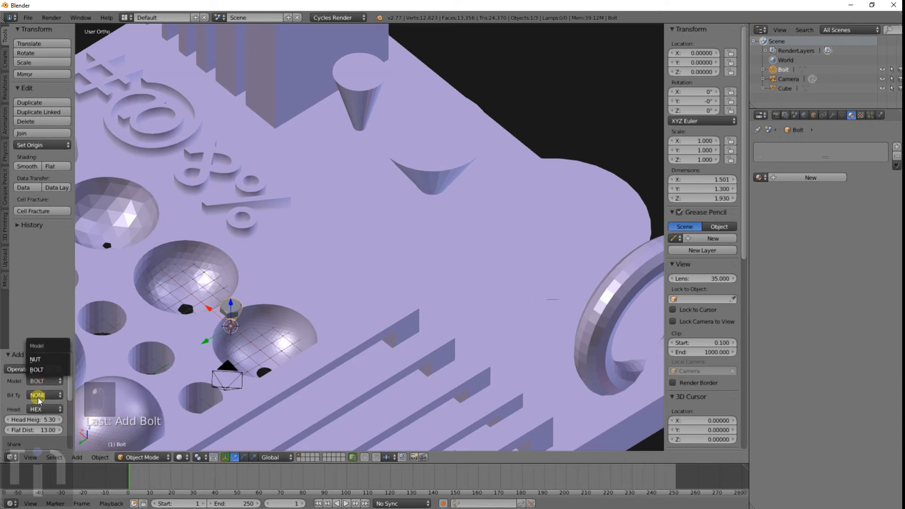
{"action": "left_click", "coordinate": [39, 401]}
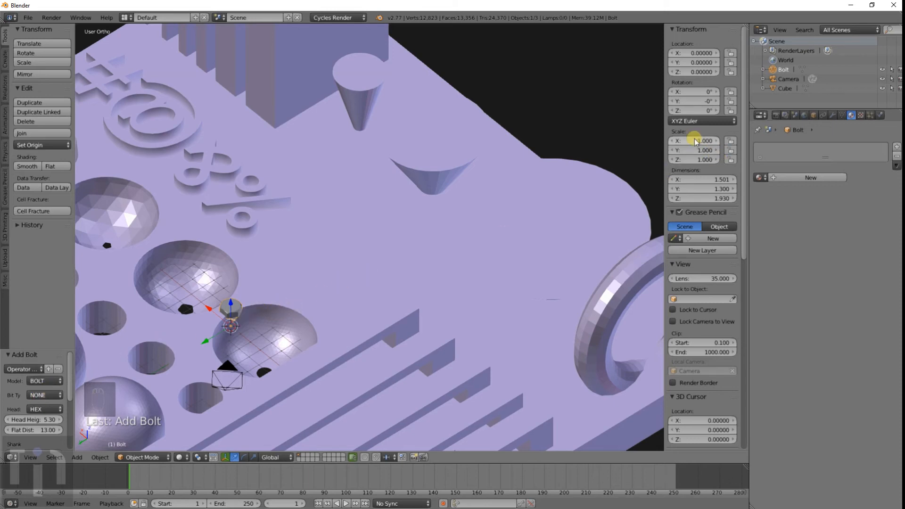
Step: Set the bolt's scale to 10 on the X, Y and Z axes
{"action": "middle_click_drag", "start_coordinate": [323, 341], "coordinate": [314, 315]}
{"action": "scroll", "coordinate": [314, 315], "scroll_direction": "up", "scroll_amount": 4}
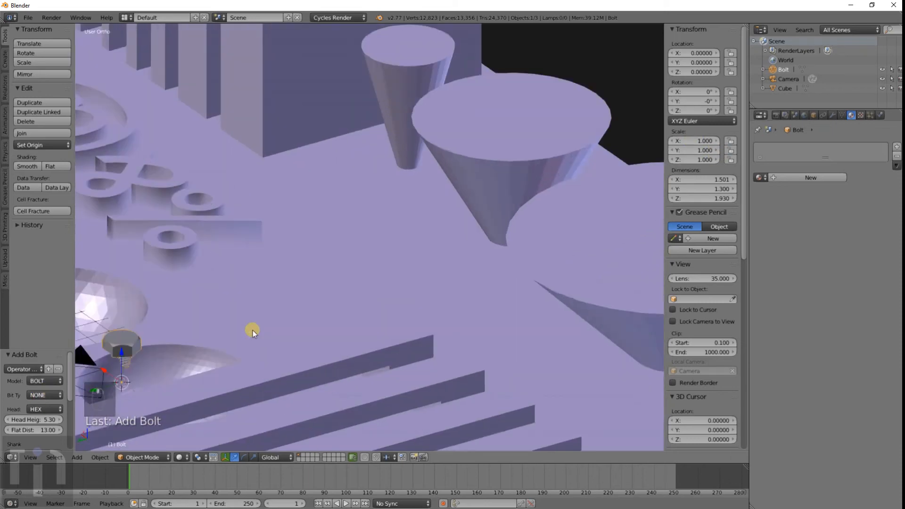
{"action": "scroll", "coordinate": [383, 265], "scroll_direction": "down", "scroll_amount": 2}
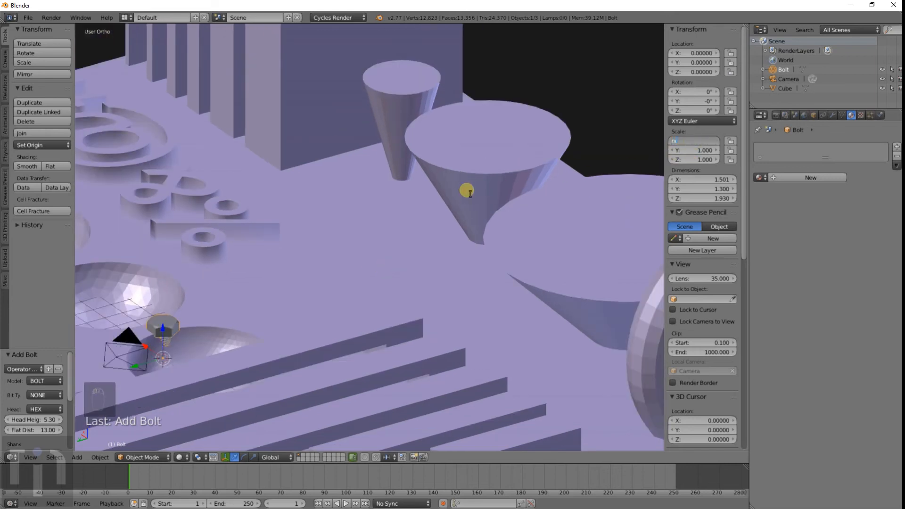
{"action": "key", "text": "BackSpace"}
{"action": "key", "text": "Return"}
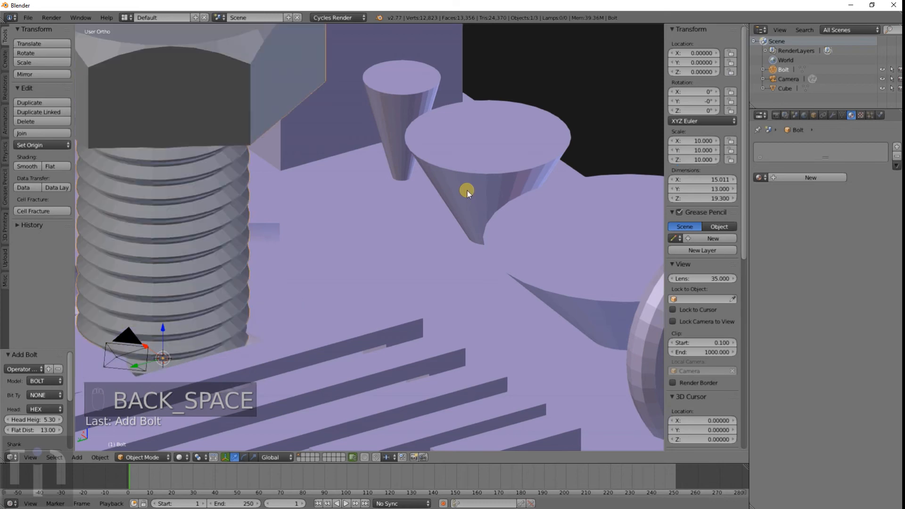
Step: Delete the oversized M8 bolt from the scene
{"action": "scroll", "coordinate": [389, 183], "scroll_direction": "down", "scroll_amount": 6}
{"action": "middle_click_drag", "start_coordinate": [289, 256], "coordinate": [507, 259]}
{"action": "scroll", "coordinate": [328, 263], "scroll_direction": "up", "scroll_amount": 5}
{"action": "scroll", "coordinate": [328, 263], "scroll_direction": "down", "scroll_amount": 3}
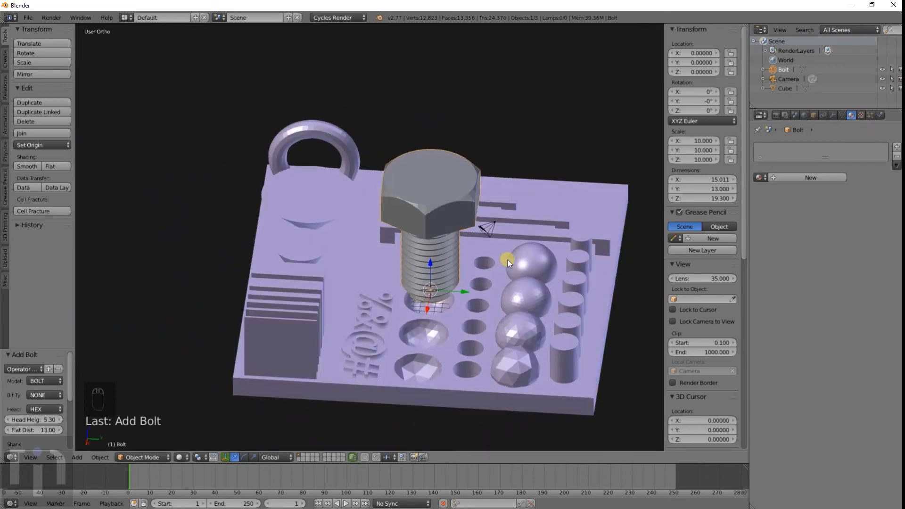
{"action": "key", "text": "x"}
{"action": "left_click", "coordinate": [476, 236]}
Step: Add a new Bolt mesh to the scene using the M5 preset
{"action": "key", "text": "shift+a"}
{"action": "mouse_move", "coordinate": [443, 233]}
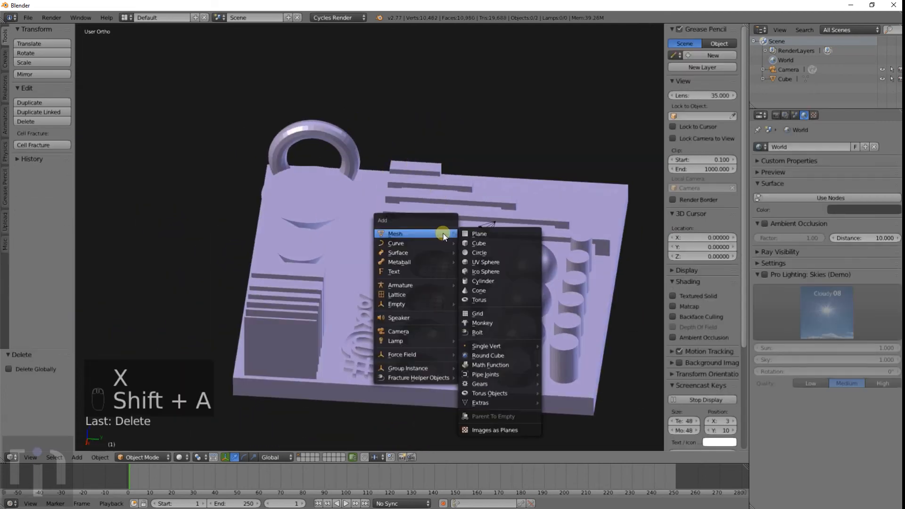
{"action": "left_click", "coordinate": [497, 332]}
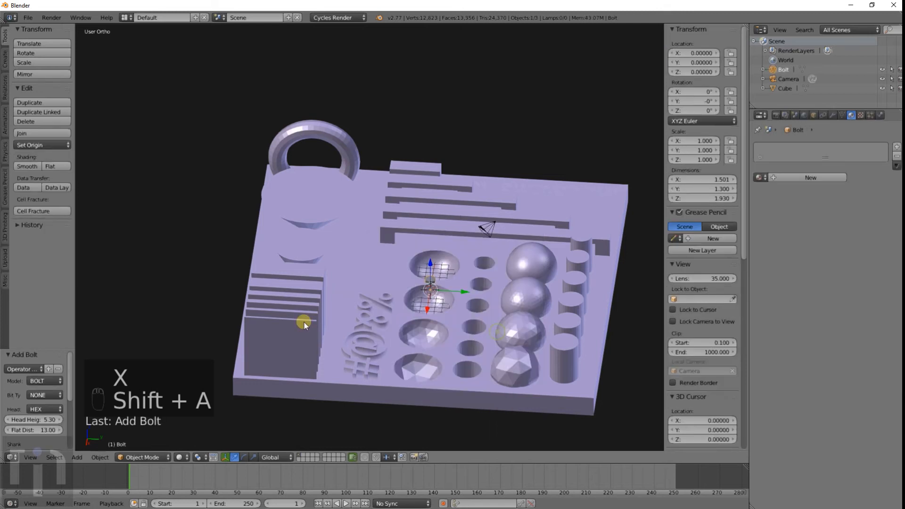
{"action": "left_click", "coordinate": [40, 369]}
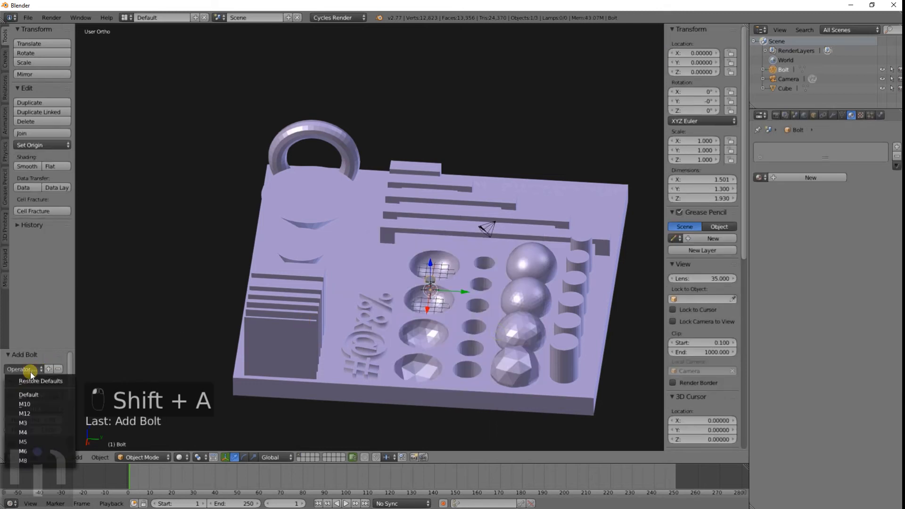
{"action": "left_click", "coordinate": [35, 441]}
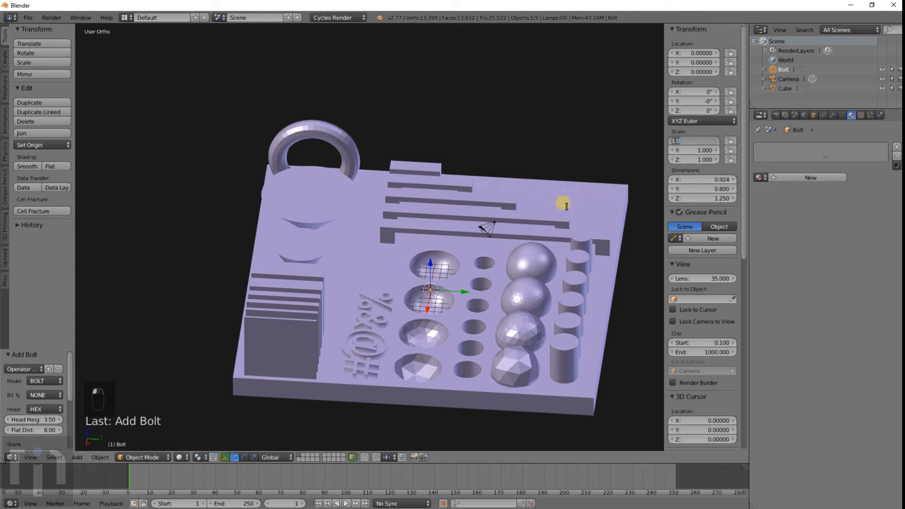
Step: Set the new M5 bolt's scale to 10 on the X, Y and Z axes
{"action": "type", "text": "10"}
{"action": "key", "text": "Tab"}
{"action": "type", "text": "10"}
{"action": "key", "text": "Return"}
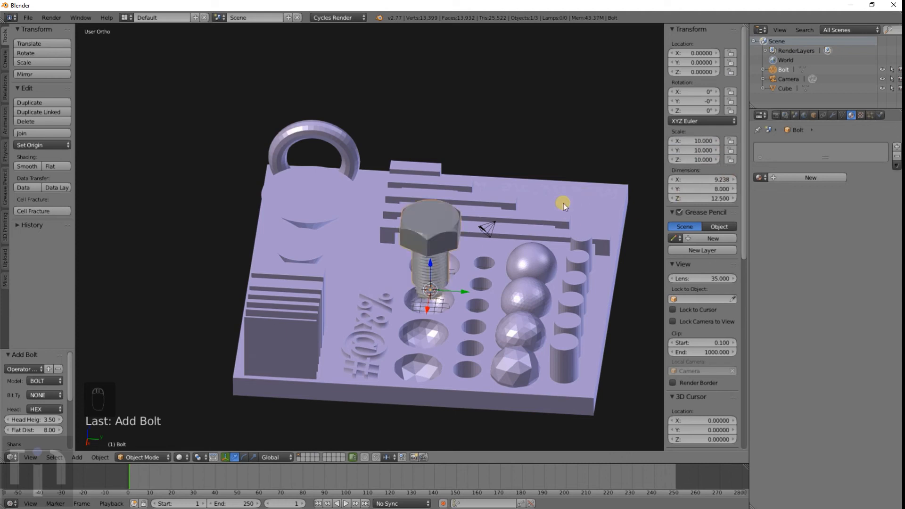
Step: Rotate the bolt 180° about the X axis and raise it to about Z 10.87, with its head at plate level
{"action": "type", "text": "rx1"}
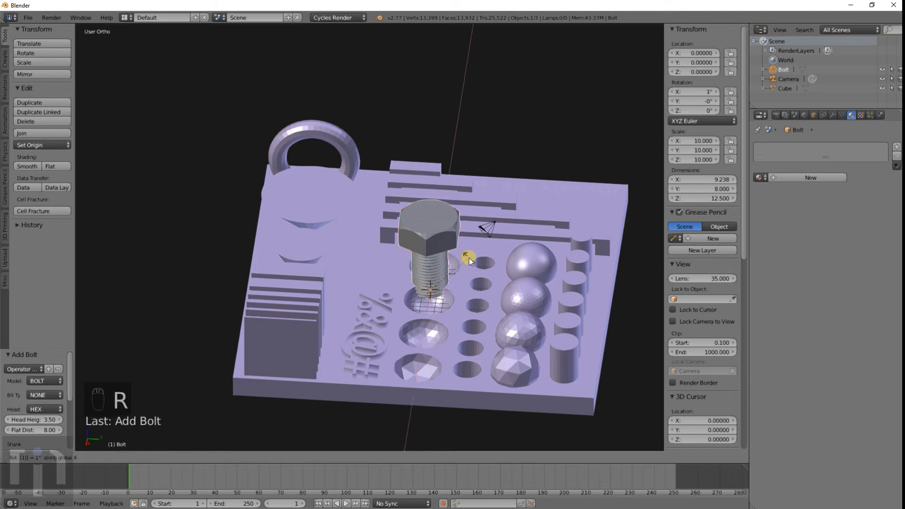
{"action": "type", "text": "80"}
{"action": "key", "text": "Return"}
{"action": "key", "text": "z"}
{"action": "key", "text": "KP_1"}
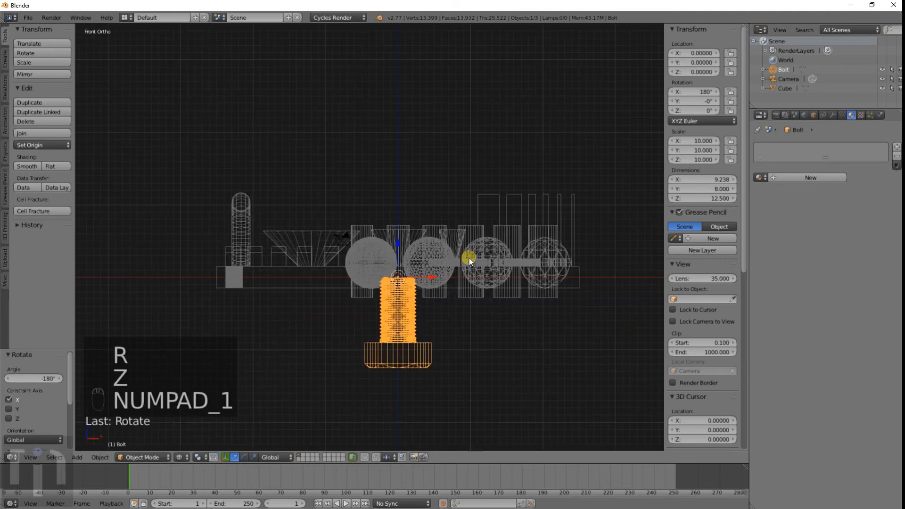
{"action": "key", "text": "g"}
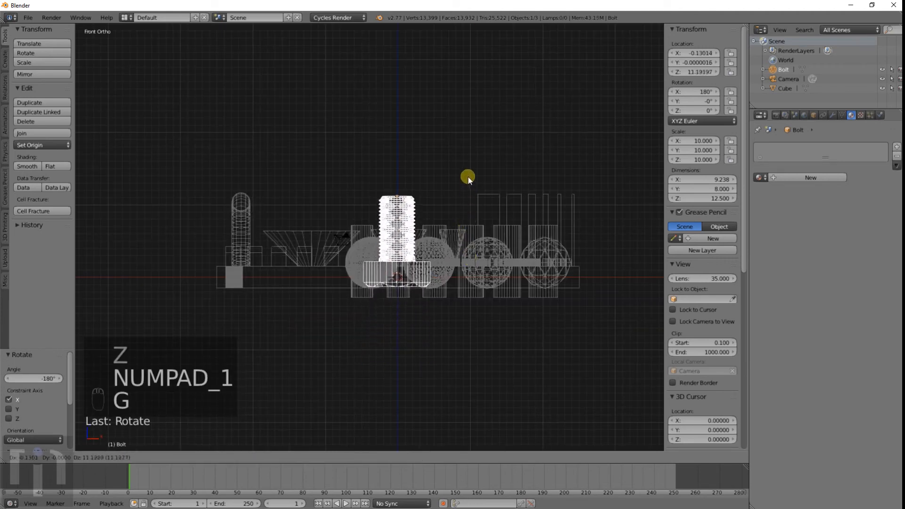
{"action": "left_click", "coordinate": [468, 178]}
Step: Shorten the bolt head by moving its lowest vertices upward in Edit Mode, making the bolt about 11.04 tall overall
{"action": "scroll", "coordinate": [434, 266], "scroll_direction": "up", "scroll_amount": 5}
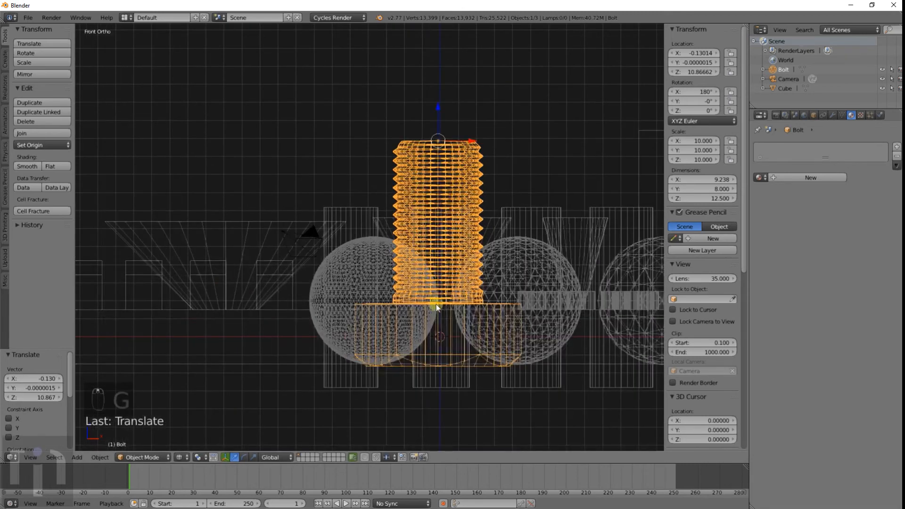
{"action": "scroll", "coordinate": [437, 308], "scroll_direction": "down", "scroll_amount": 3}
{"action": "key", "text": "Tab"}
{"action": "key", "text": "a"}
{"action": "key", "text": "a"}
{"action": "key", "text": "b"}
{"action": "left_click_drag", "start_coordinate": [234, 299], "coordinate": [467, 346]}
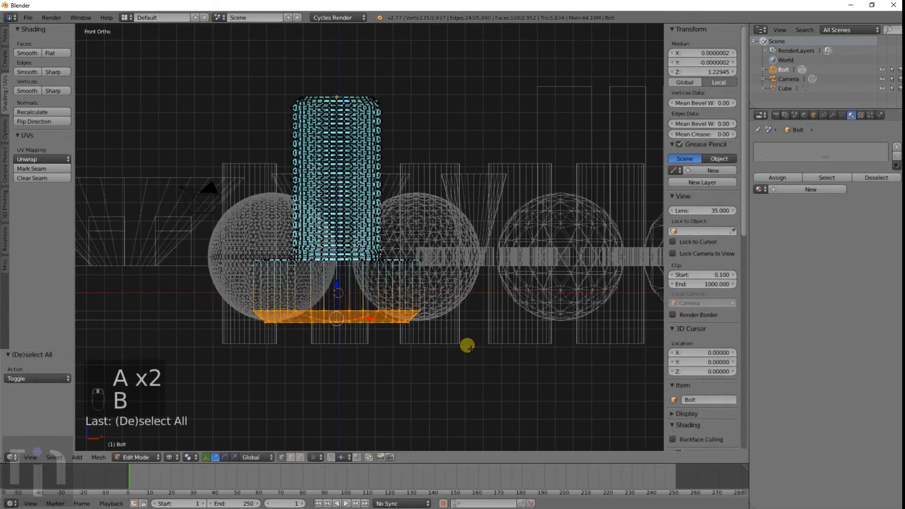
{"action": "key", "text": "g"}
{"action": "left_click", "coordinate": [462, 317]}
{"action": "key", "text": "Tab"}
Step: Move the bolt along Y and X to about X -1.93, Y -9.15, into the free area beside the % symbol
{"action": "key", "text": "z"}
{"action": "mouse_move", "coordinate": [459, 296]}
{"action": "middle_mouse_down"}
{"action": "mouse_move", "coordinate": [415, 326]}
{"action": "mouse_move", "coordinate": [372, 329]}
{"action": "middle_mouse_up"}
{"action": "key", "text": "g"}
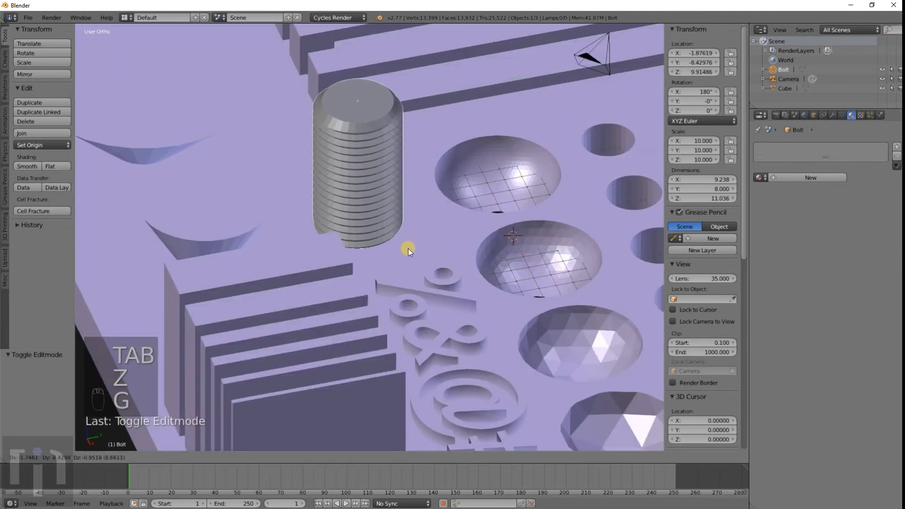
{"action": "key", "text": "y"}
{"action": "left_click", "coordinate": [401, 242]}
{"action": "middle_click_drag", "start_coordinate": [401, 243], "coordinate": [287, 273]}
{"action": "key", "text": "g"}
{"action": "key", "text": "x"}
{"action": "left_click", "coordinate": [390, 286]}
Step: Shift the bolt along Y to about -7.74 and check its clearance from the neighbouring features in wireframe
{"action": "middle_click_drag", "start_coordinate": [275, 256], "coordinate": [269, 282]}
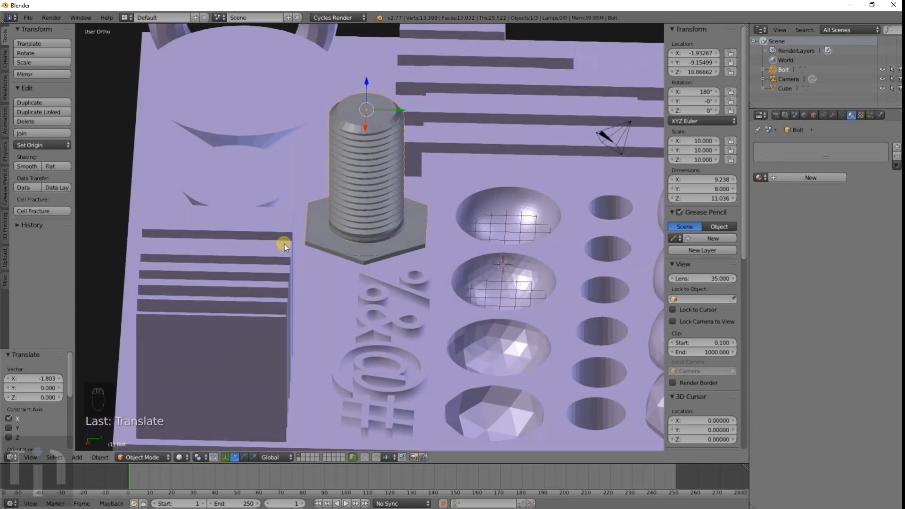
{"action": "key", "text": "g"}
{"action": "left_click", "coordinate": [344, 239]}
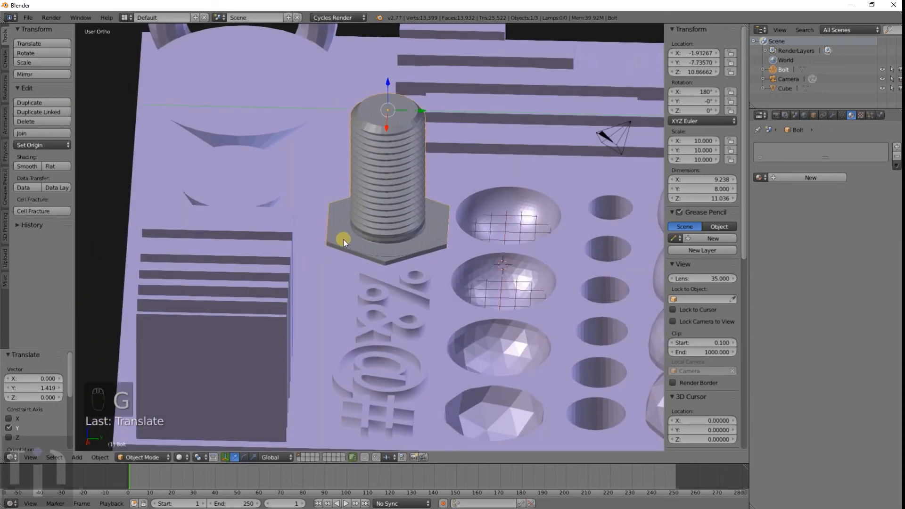
{"action": "mouse_move", "coordinate": [343, 240]}
{"action": "middle_mouse_down"}
{"action": "mouse_move", "coordinate": [349, 219]}
{"action": "mouse_move", "coordinate": [242, 247]}
{"action": "mouse_move", "coordinate": [246, 234]}
{"action": "mouse_move", "coordinate": [234, 319]}
{"action": "middle_mouse_up"}
{"action": "key", "text": "z"}
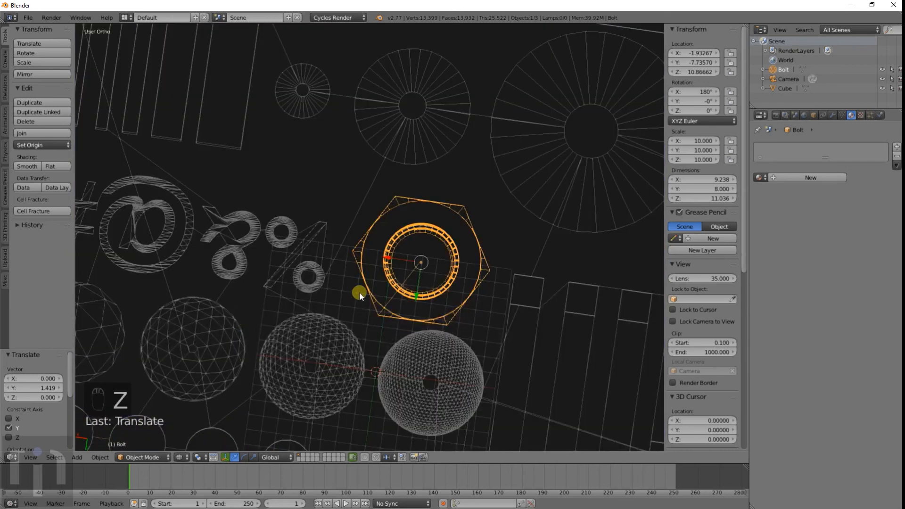
{"action": "key", "text": "z"}
{"action": "mouse_move", "coordinate": [359, 292]}
{"action": "middle_mouse_down"}
{"action": "mouse_move", "coordinate": [400, 271]}
{"action": "mouse_move", "coordinate": [508, 255]}
{"action": "mouse_move", "coordinate": [547, 262]}
{"action": "mouse_move", "coordinate": [489, 285]}
{"action": "middle_mouse_up"}
Step: Merge the bolt into the plate with a Boolean Union modifier and apply it
{"action": "right_click", "coordinate": [490, 284]}
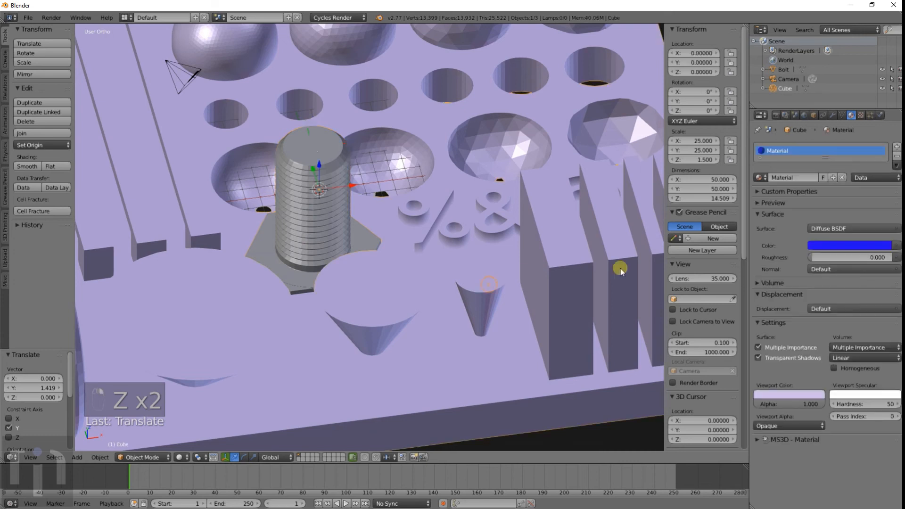
{"action": "left_click", "coordinate": [831, 116]}
{"action": "left_click", "coordinate": [814, 147]}
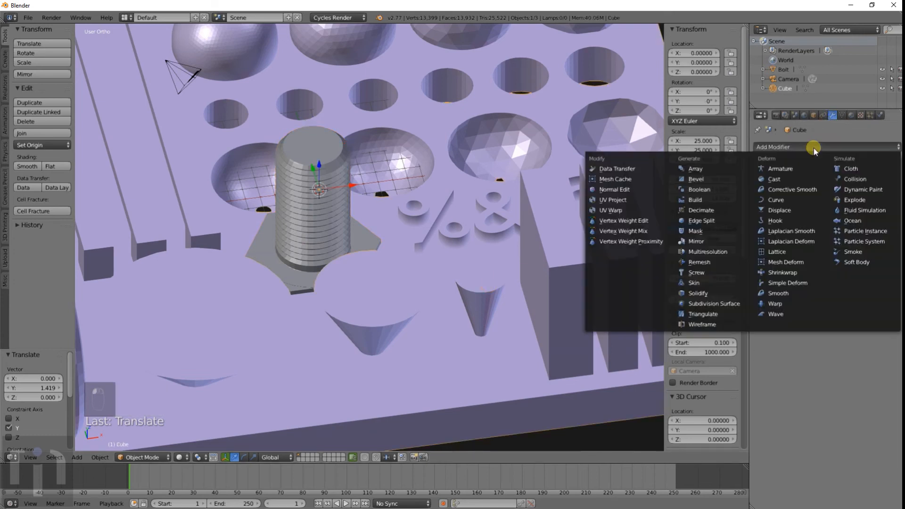
{"action": "left_click", "coordinate": [704, 190]}
{"action": "left_click", "coordinate": [770, 203]}
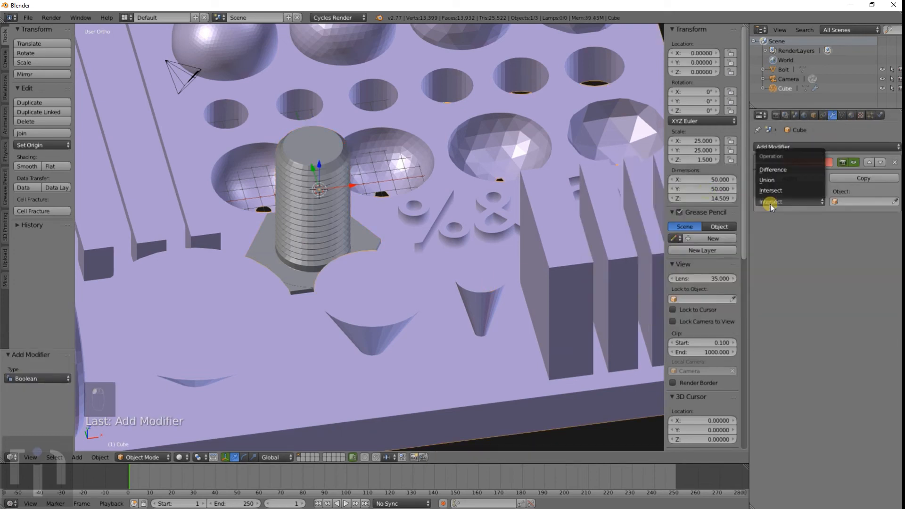
{"action": "left_click", "coordinate": [837, 201]}
{"action": "left_click", "coordinate": [823, 214]}
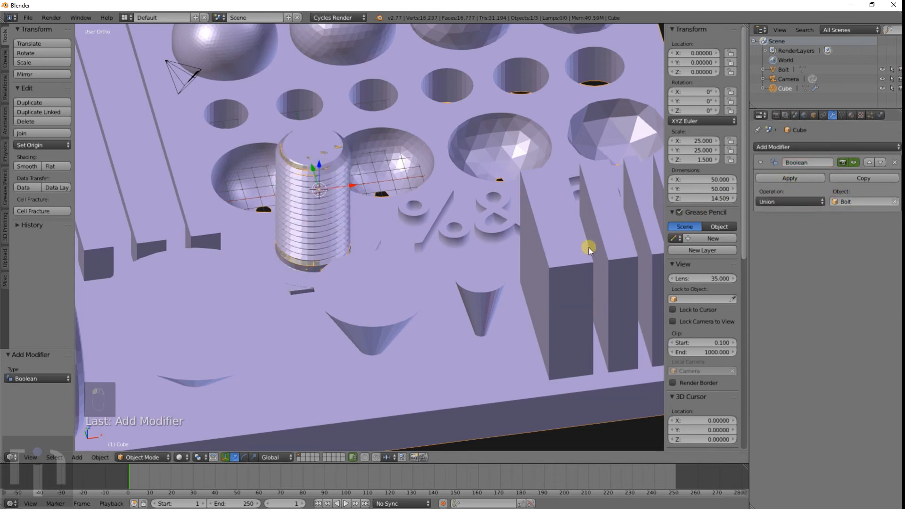
{"action": "left_click", "coordinate": [794, 177]}
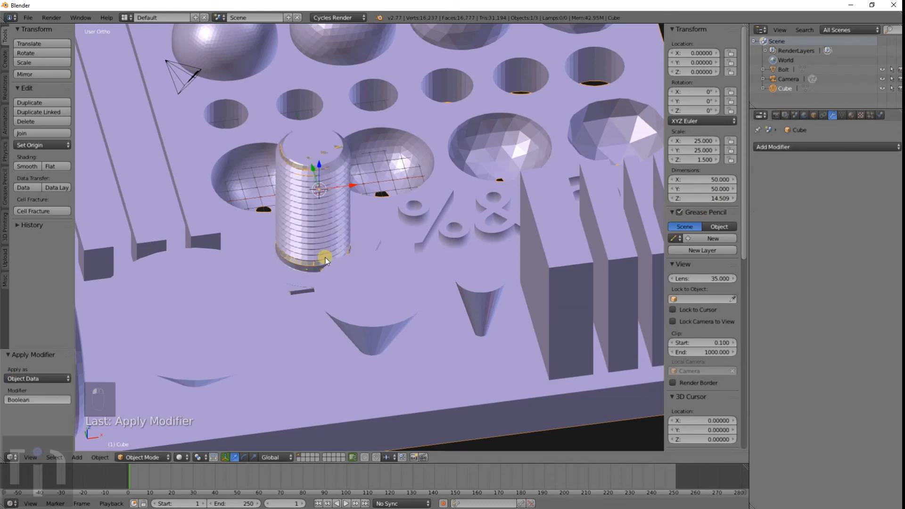
Step: Delete the separate bolt object and check the merged plate in wireframe and solid display
{"action": "right_click", "coordinate": [306, 267]}
{"action": "key", "text": "x"}
{"action": "left_click", "coordinate": [310, 265]}
{"action": "scroll", "coordinate": [310, 265], "scroll_direction": "down", "scroll_amount": 5}
{"action": "key", "text": "z"}
{"action": "key", "text": "z"}
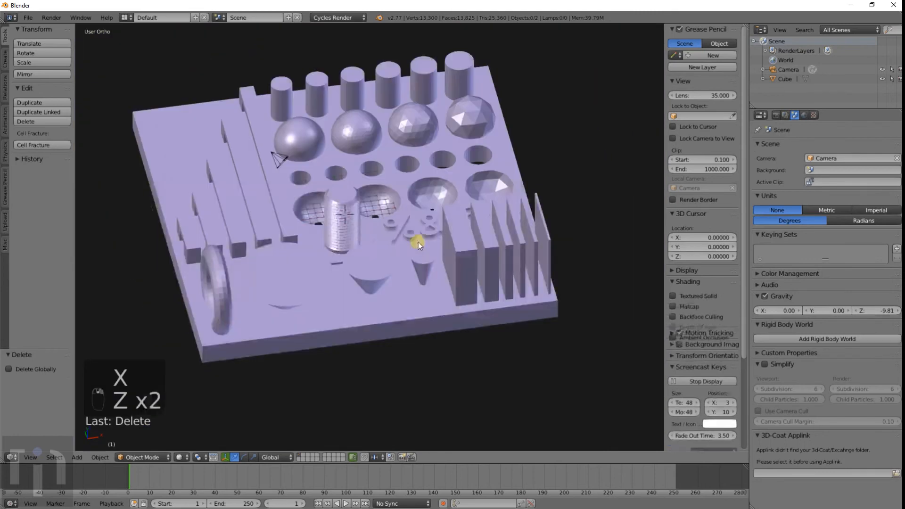
Step: Add a cube at the plate's centre and scale it up by about 30.37, wider than the plate
{"action": "middle_click_drag", "start_coordinate": [418, 242], "coordinate": [610, 250]}
{"action": "right_click", "coordinate": [616, 260]}
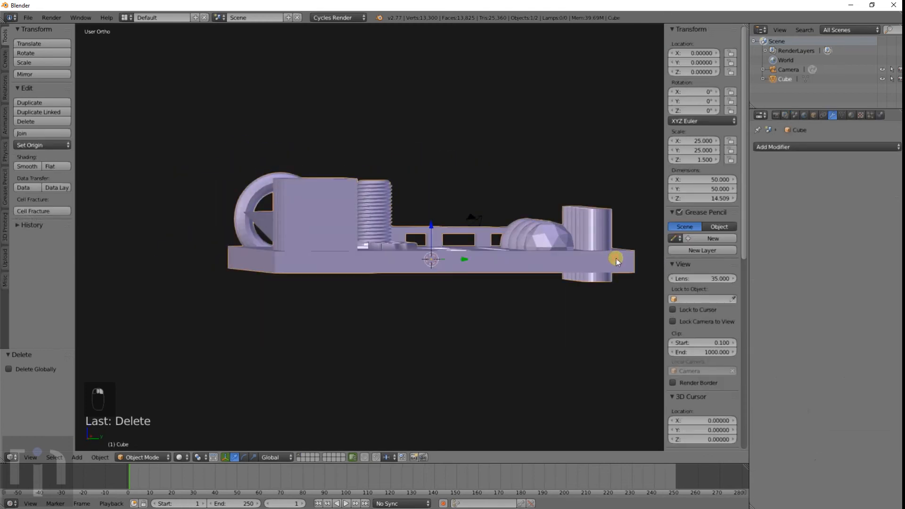
{"action": "key", "text": "KP_1"}
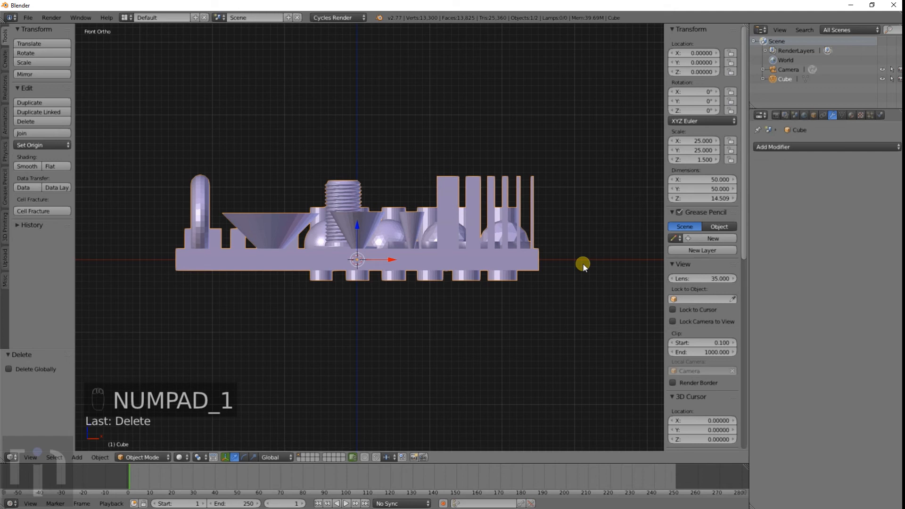
{"action": "key", "text": "shift+a"}
{"action": "mouse_move", "coordinate": [582, 263]}
{"action": "left_click", "coordinate": [613, 274]}
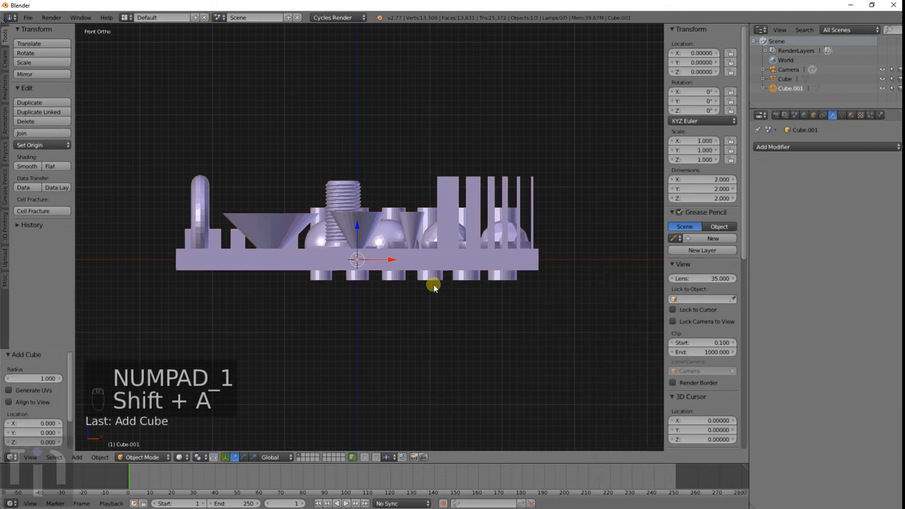
{"action": "key", "text": "z"}
{"action": "key", "text": "s"}
{"action": "left_click", "coordinate": [262, 445]}
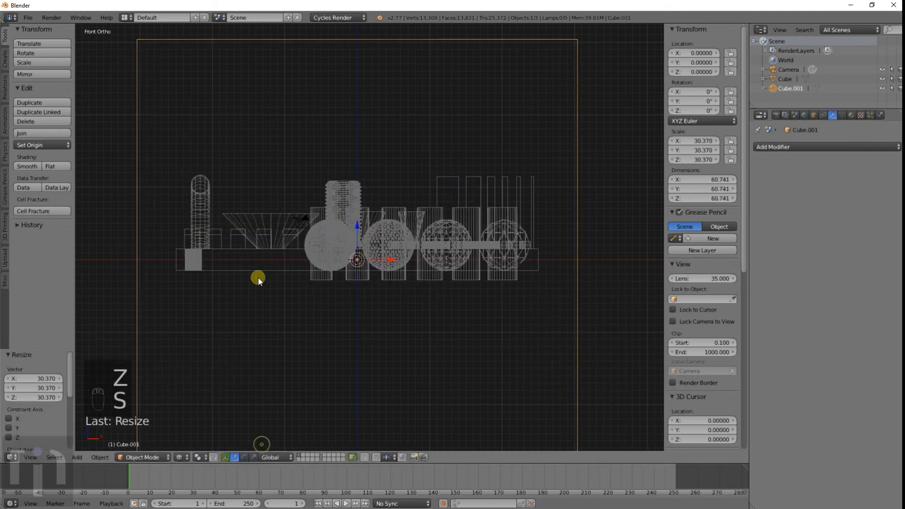
Step: Move the large cube down along Z to about -31.86, aligning its upper face with the plate's underside
{"action": "key", "text": "g"}
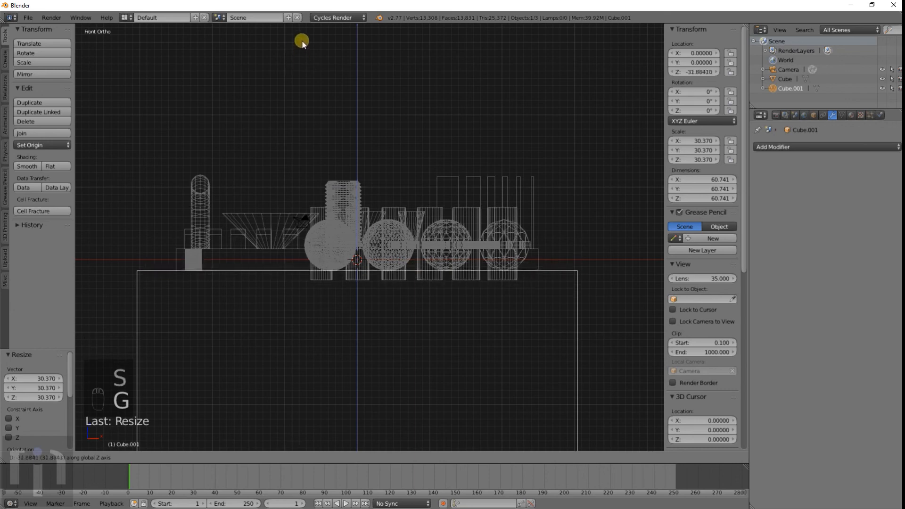
{"action": "left_click", "coordinate": [301, 42]}
{"action": "scroll", "coordinate": [440, 162], "scroll_direction": "up", "scroll_amount": 5}
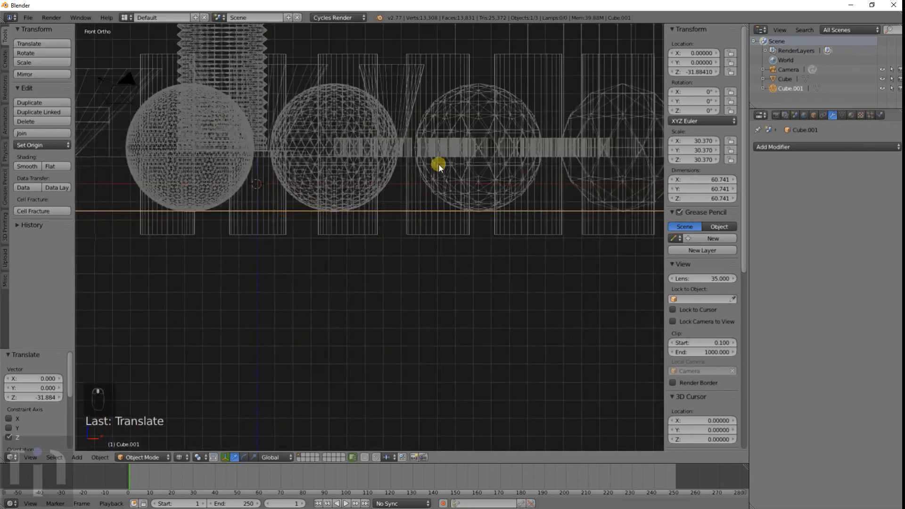
{"action": "scroll", "coordinate": [438, 186], "scroll_direction": "up", "scroll_amount": 6}
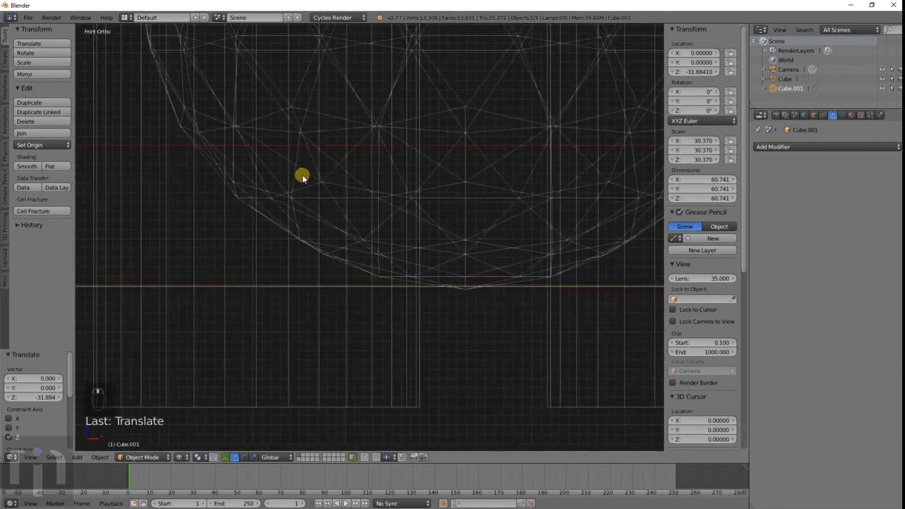
{"action": "key", "text": "g"}
{"action": "key", "text": "z"}
{"action": "left_click", "coordinate": [303, 173]}
{"action": "scroll", "coordinate": [306, 184], "scroll_direction": "down", "scroll_amount": 6}
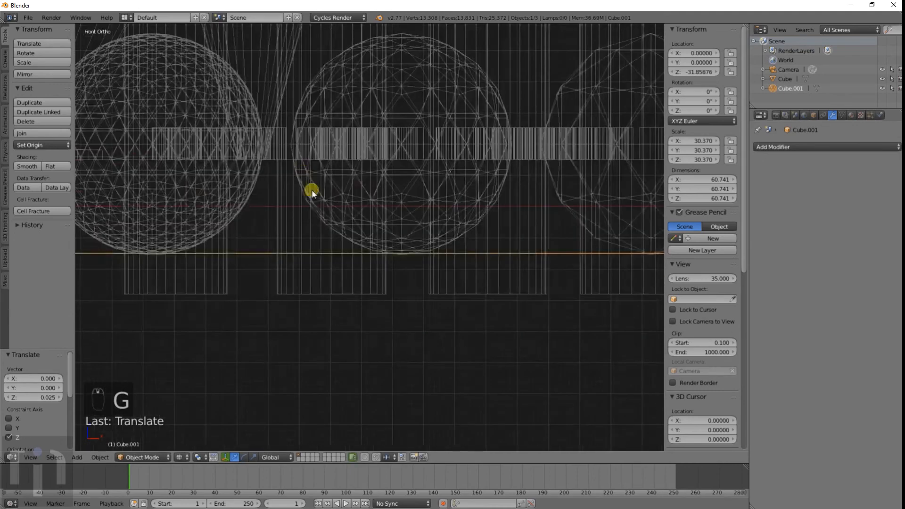
Step: Try trimming the pegs below the plate with a Boolean Difference using Cube.001, and remove the modifier
{"action": "right_click", "coordinate": [321, 205]}
{"action": "scroll", "coordinate": [476, 169], "scroll_direction": "down", "scroll_amount": 1}
{"action": "left_click", "coordinate": [777, 147]}
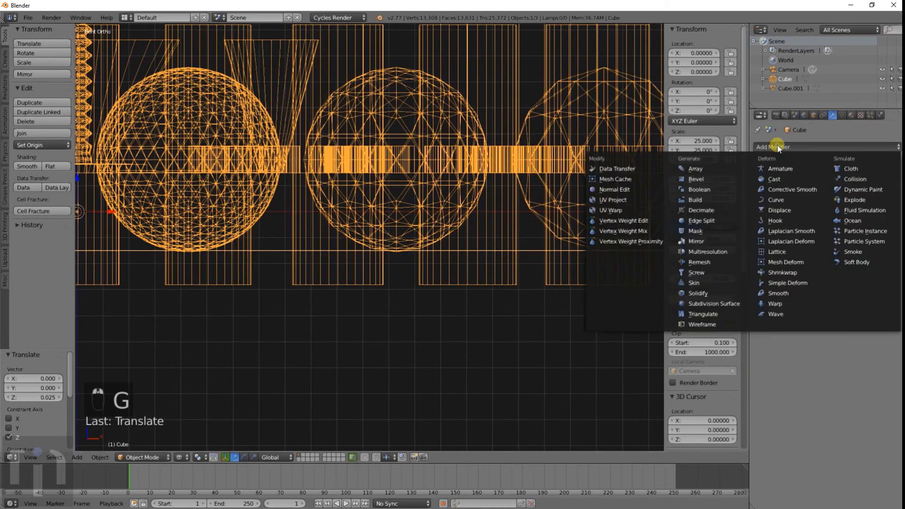
{"action": "left_click", "coordinate": [706, 189]}
{"action": "left_click", "coordinate": [777, 202]}
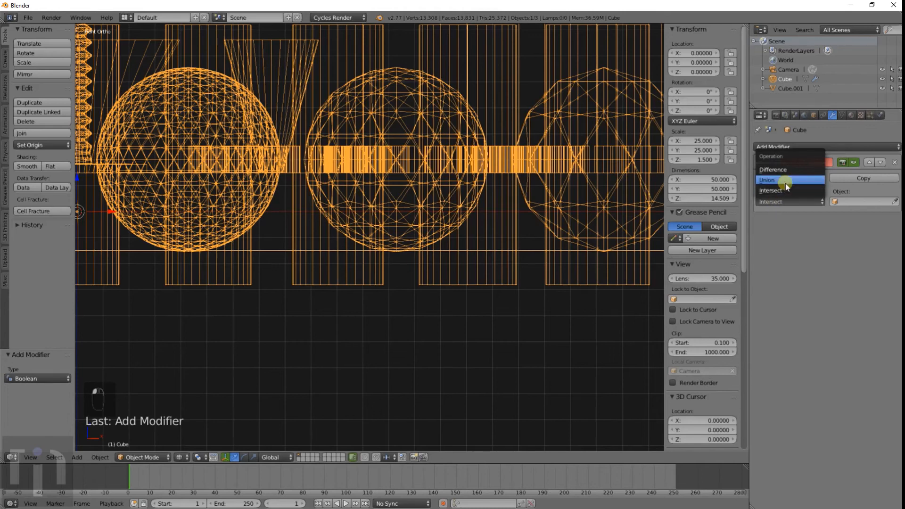
{"action": "left_click", "coordinate": [864, 202]}
{"action": "left_click", "coordinate": [826, 216]}
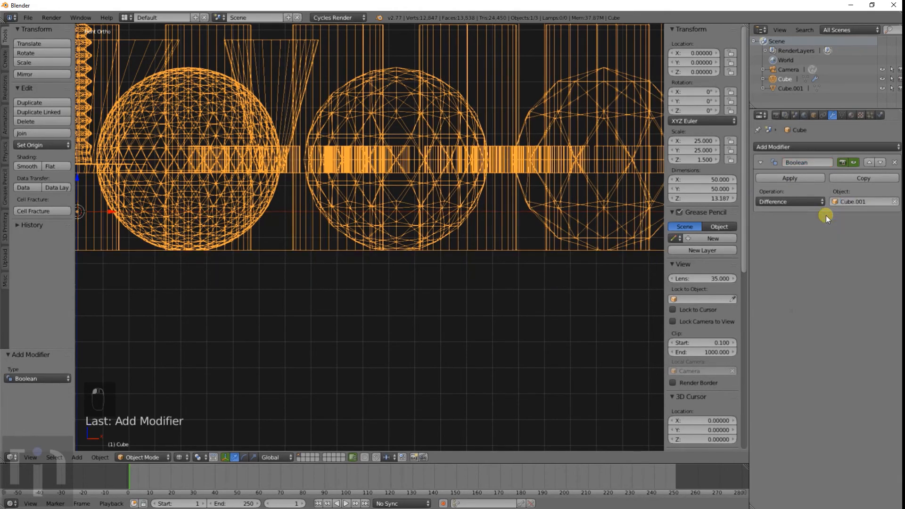
{"action": "scroll", "coordinate": [534, 222], "scroll_direction": "down", "scroll_amount": 6}
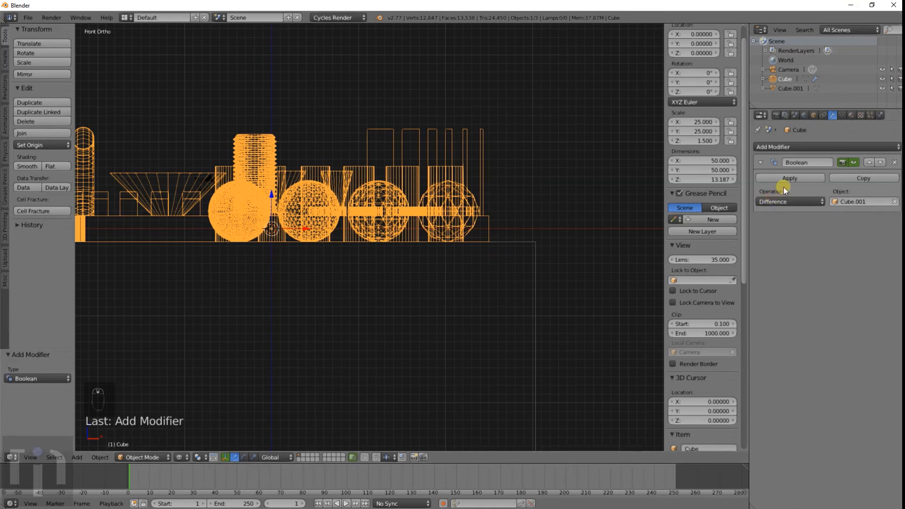
{"action": "left_click", "coordinate": [894, 162]}
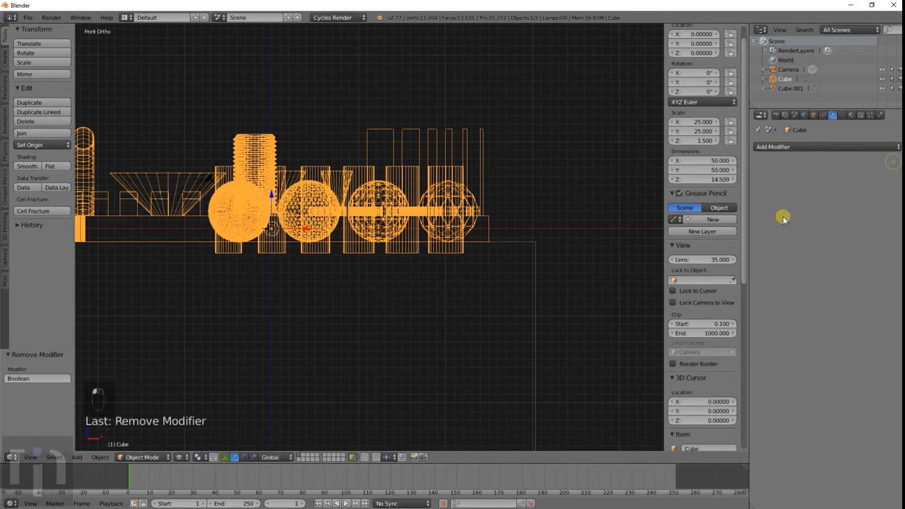
{"action": "key", "text": "z"}
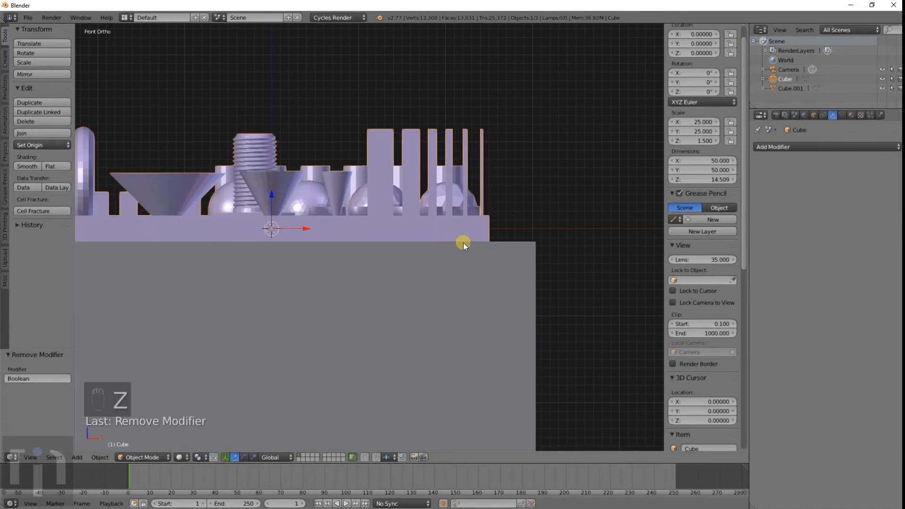
Step: Select the peg-end vertices protruding below the plate and move them up about 1.324 along Z, level with the plate's underside
{"action": "key", "text": "z"}
{"action": "scroll", "coordinate": [377, 264], "scroll_direction": "up", "scroll_amount": 3}
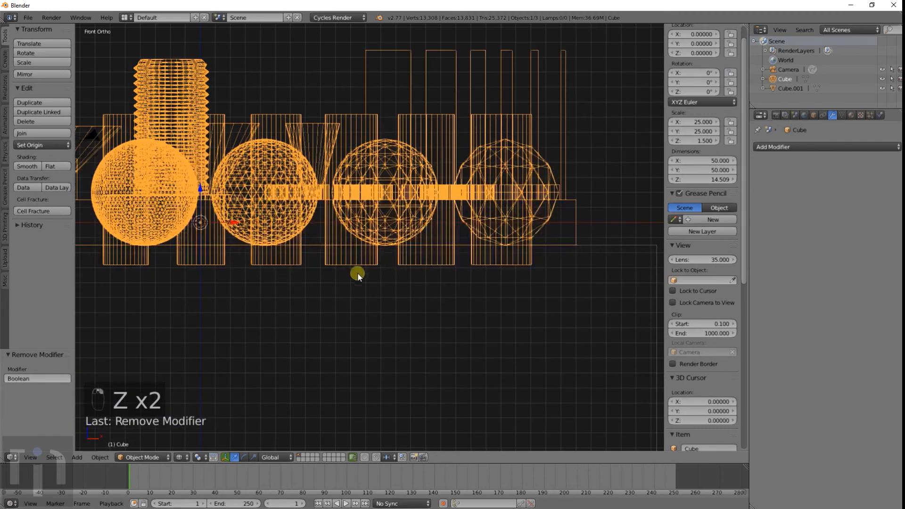
{"action": "scroll", "coordinate": [283, 271], "scroll_direction": "down", "scroll_amount": 5}
{"action": "scroll", "coordinate": [243, 264], "scroll_direction": "up", "scroll_amount": 1}
{"action": "scroll", "coordinate": [283, 256], "scroll_direction": "left", "scroll_amount": 1, "text": "ctrl"}
{"action": "key", "text": "a"}
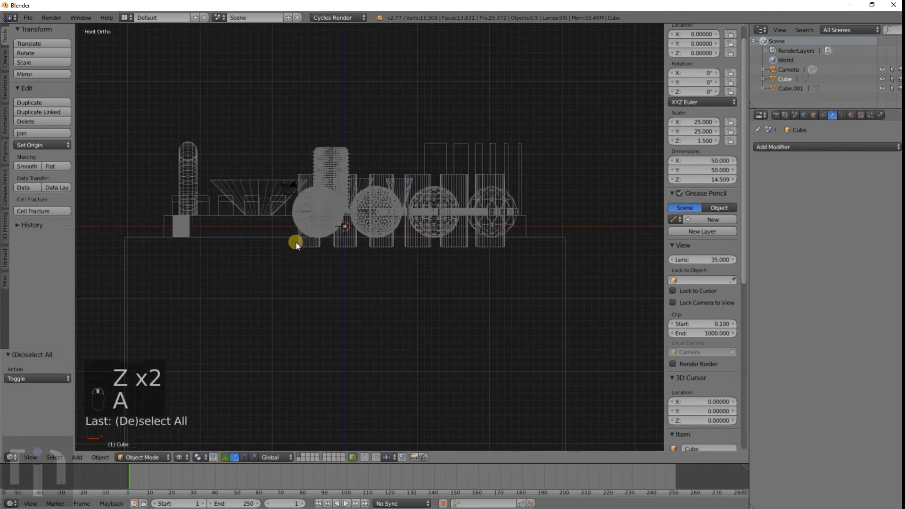
{"action": "key", "text": "b"}
{"action": "left_click_drag", "start_coordinate": [296, 242], "coordinate": [505, 265]}
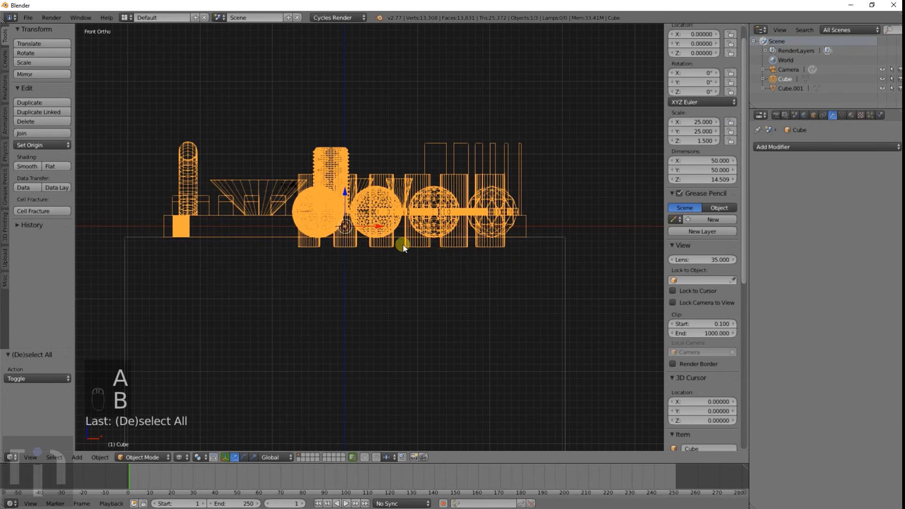
{"action": "key", "text": "Tab"}
{"action": "key", "text": "a"}
{"action": "key", "text": "a"}
{"action": "key", "text": "b"}
{"action": "left_click_drag", "start_coordinate": [292, 238], "coordinate": [542, 269]}
{"action": "scroll", "coordinate": [441, 280], "scroll_direction": "up", "scroll_amount": 8}
{"action": "key", "text": "g"}
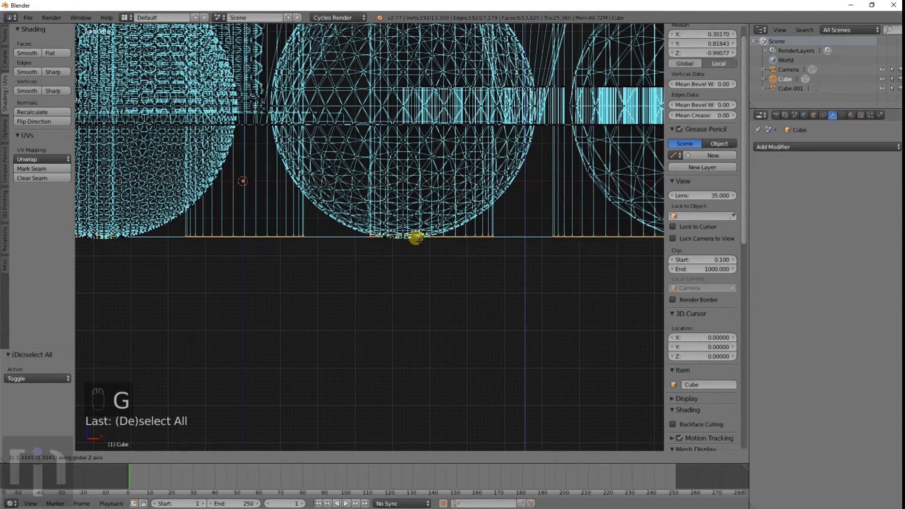
{"action": "left_click", "coordinate": [414, 237]}
Step: Examine the raised peg ends and lowest dome vertices against the plate's underside from the front and at an angle
{"action": "scroll", "coordinate": [479, 264], "scroll_direction": "down", "scroll_amount": 3}
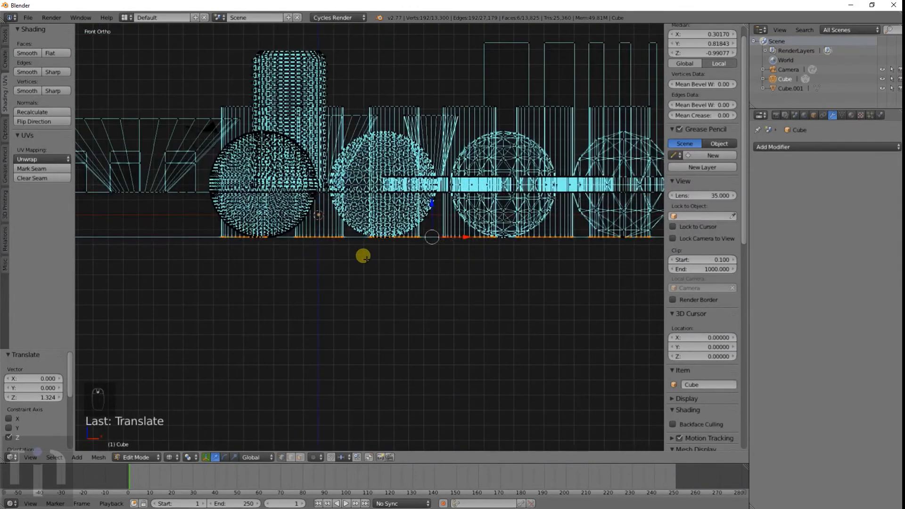
{"action": "scroll", "coordinate": [238, 253], "scroll_direction": "down", "scroll_amount": 4}
{"action": "scroll", "coordinate": [298, 252], "scroll_direction": "up", "scroll_amount": 12}
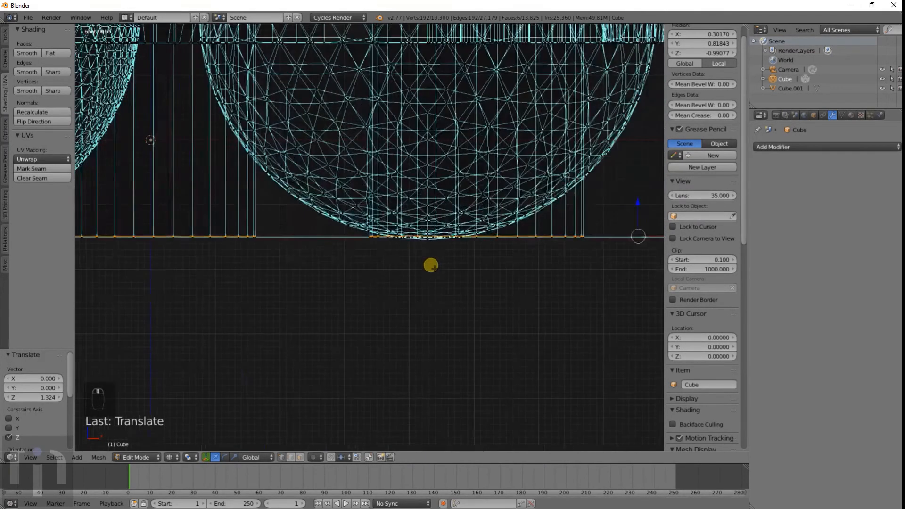
{"action": "scroll", "coordinate": [340, 254], "scroll_direction": "down", "scroll_amount": 5}
{"action": "middle_click_drag", "start_coordinate": [618, 296], "coordinate": [493, 293], "text": "shift"}
{"action": "middle_click_drag", "start_coordinate": [490, 294], "coordinate": [408, 299]}
{"action": "scroll", "coordinate": [429, 285], "scroll_direction": "down", "scroll_amount": 6}
{"action": "middle_click_drag", "start_coordinate": [522, 307], "coordinate": [326, 259]}
{"action": "scroll", "coordinate": [471, 235], "scroll_direction": "up", "scroll_amount": 5}
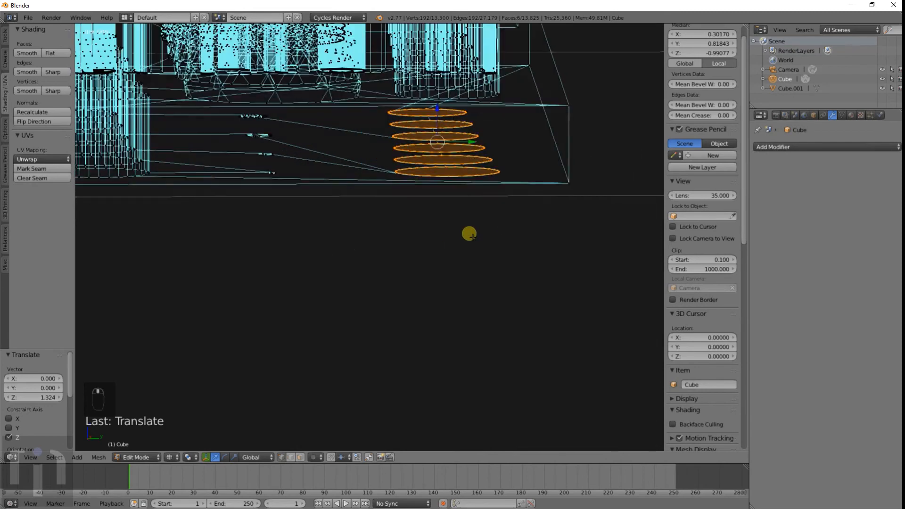
{"action": "middle_click_drag", "start_coordinate": [484, 210], "coordinate": [443, 267], "text": "shift"}
{"action": "scroll", "coordinate": [443, 265], "scroll_direction": "up", "scroll_amount": 1}
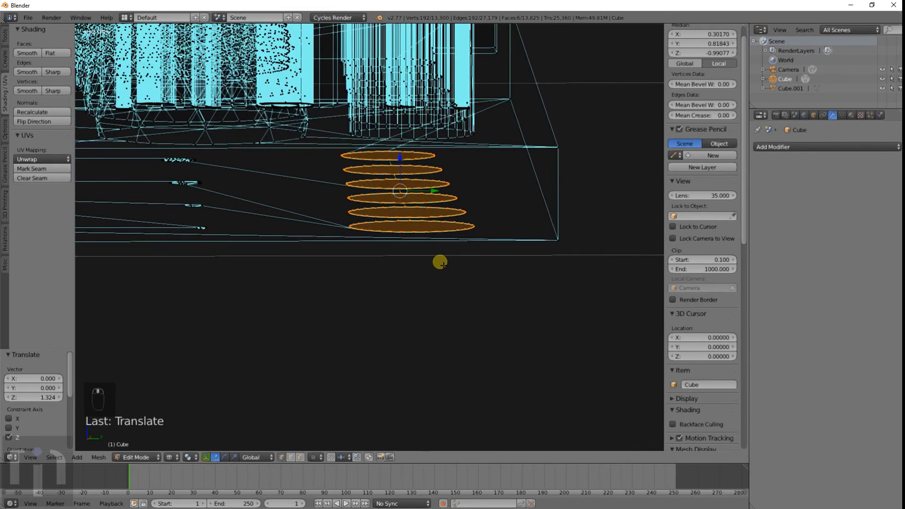
Step: Add the neighbouring hole-edge vertices at the plate's underside to the selection and flatten it by scaling Z to 0
{"action": "key", "text": "KP_5"}
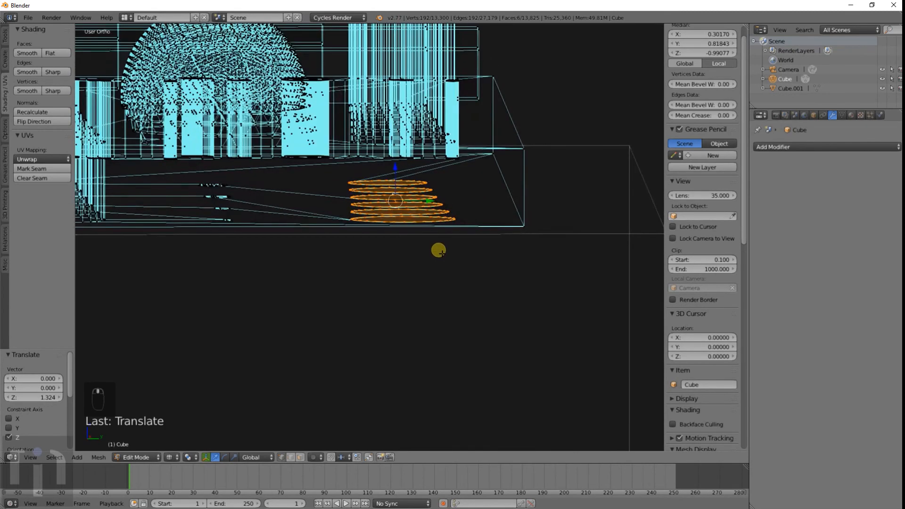
{"action": "key", "text": "b"}
{"action": "left_click_drag", "start_coordinate": [397, 193], "coordinate": [462, 255]}
{"action": "key", "text": "s"}
{"action": "key", "text": "z"}
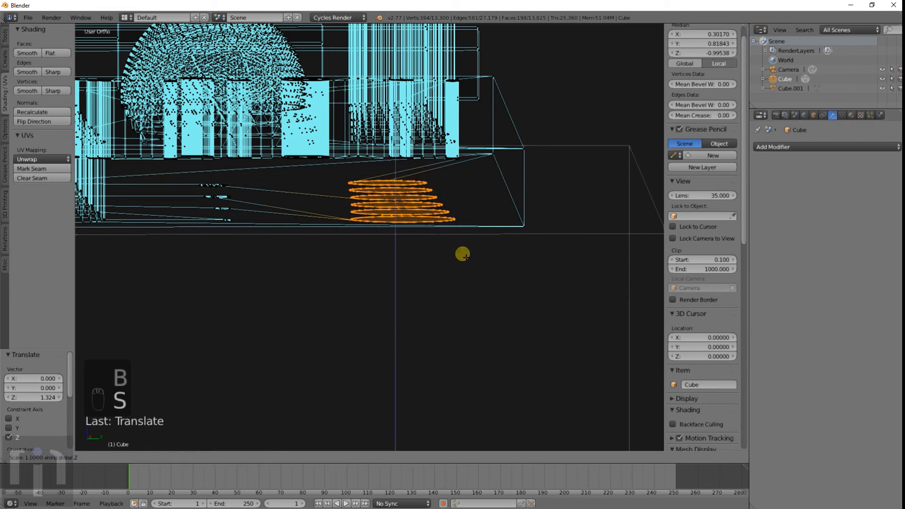
{"action": "key", "text": "Return"}
Step: Select all vertices along the plate's underside in the front wireframe view, including the plate corners and lettering
{"action": "key", "text": "z"}
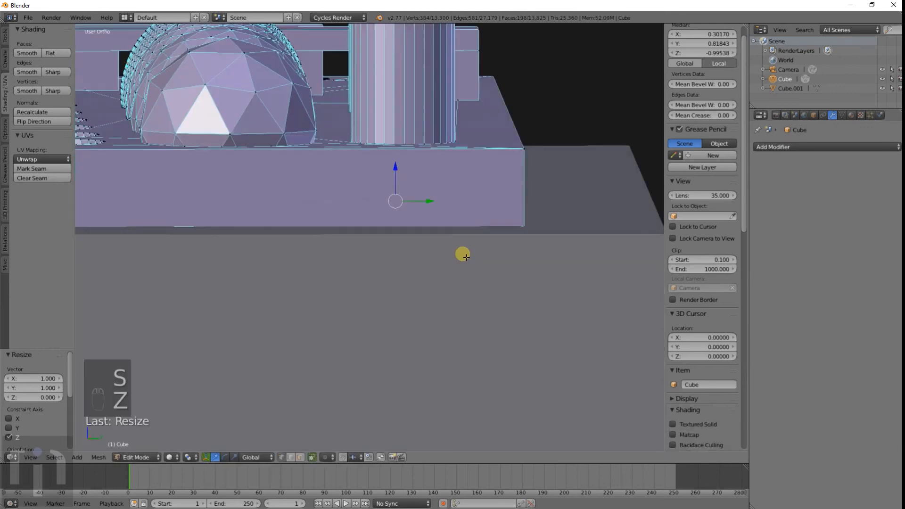
{"action": "key", "text": "KP_1"}
{"action": "key", "text": "z"}
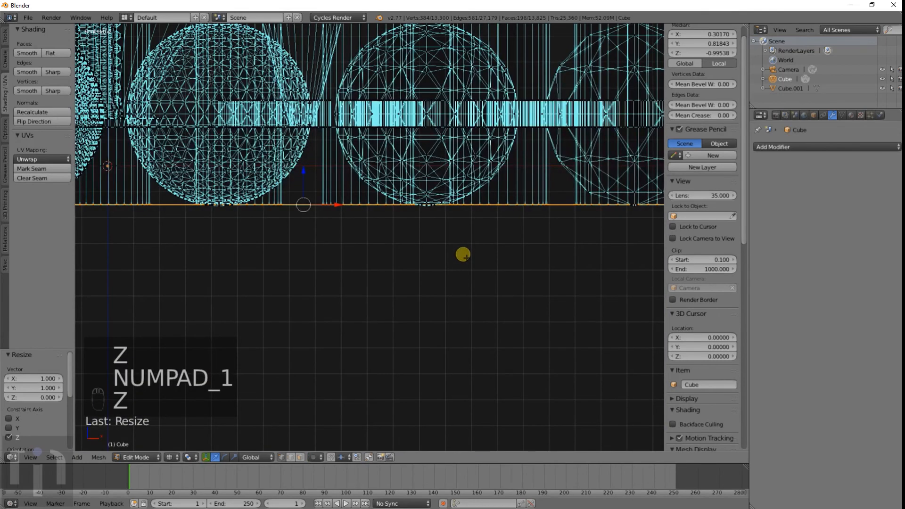
{"action": "scroll", "coordinate": [463, 254], "scroll_direction": "down", "scroll_amount": 5}
{"action": "scroll", "coordinate": [401, 231], "scroll_direction": "up", "scroll_amount": 2}
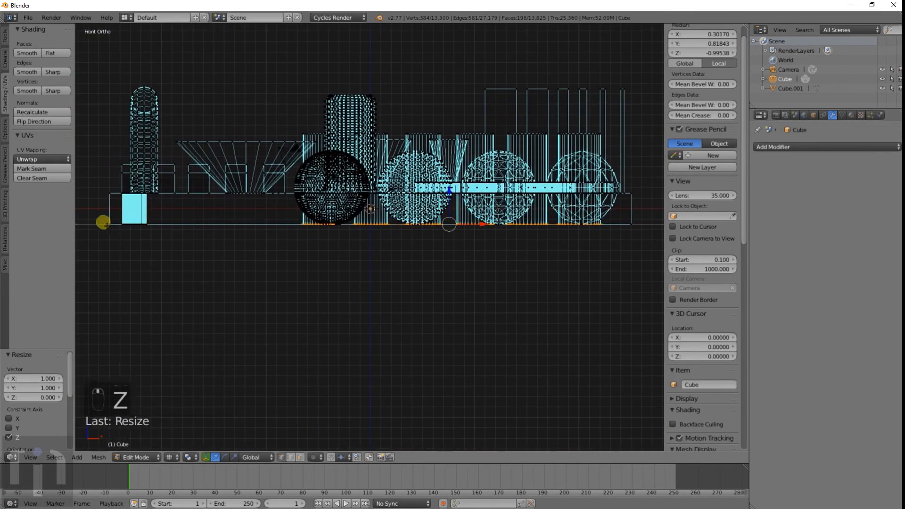
{"action": "key", "text": "b"}
{"action": "left_click_drag", "start_coordinate": [104, 223], "coordinate": [644, 287]}
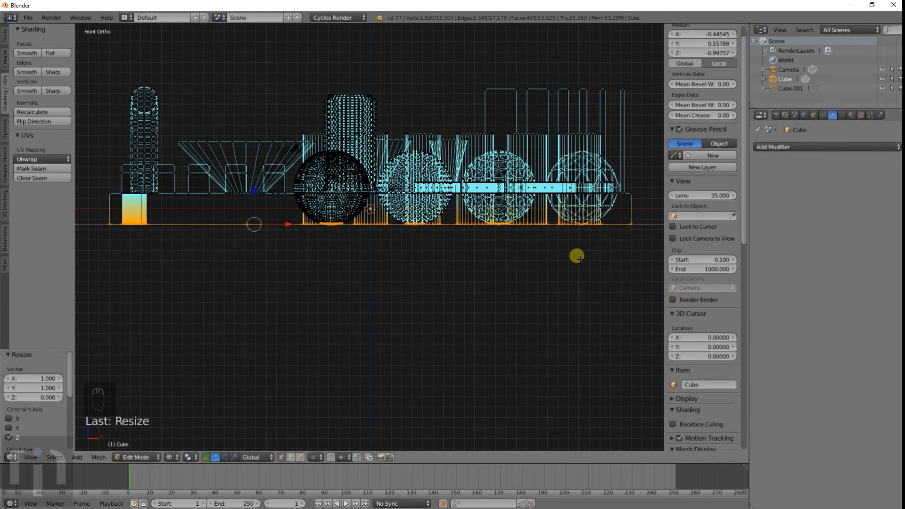
Step: Deselect the dome vertices just above the plate's underside with circle select
{"action": "scroll", "coordinate": [491, 254], "scroll_direction": "up", "scroll_amount": 5}
{"action": "scroll", "coordinate": [387, 306], "scroll_direction": "up", "scroll_amount": 8}
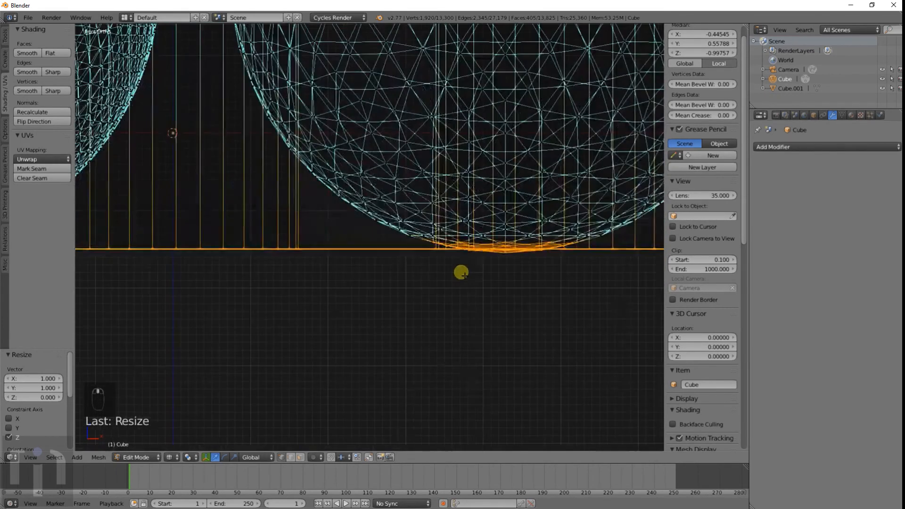
{"action": "key", "text": "c"}
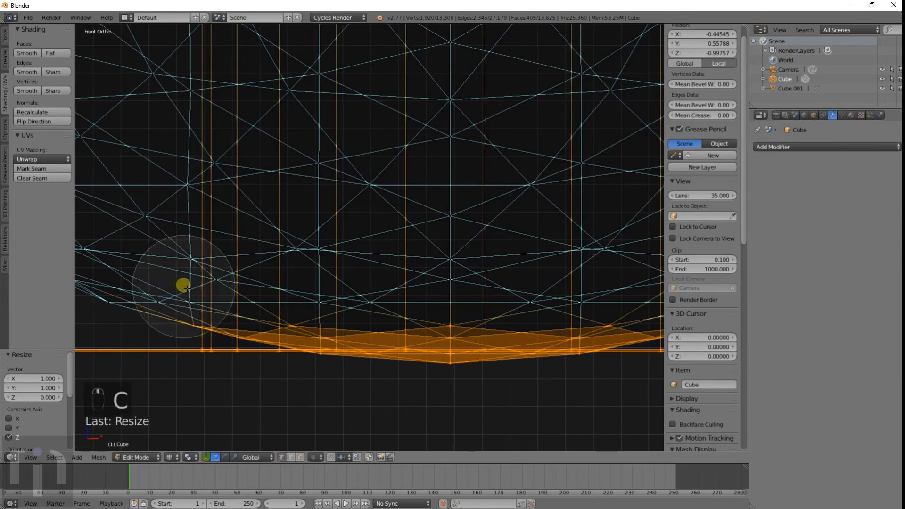
{"action": "middle_click_drag", "start_coordinate": [184, 283], "coordinate": [582, 295]}
{"action": "right_click", "coordinate": [570, 291]}
{"action": "scroll", "coordinate": [491, 298], "scroll_direction": "down", "scroll_amount": 3}
{"action": "scroll", "coordinate": [491, 298], "scroll_direction": "down", "scroll_amount": 5}
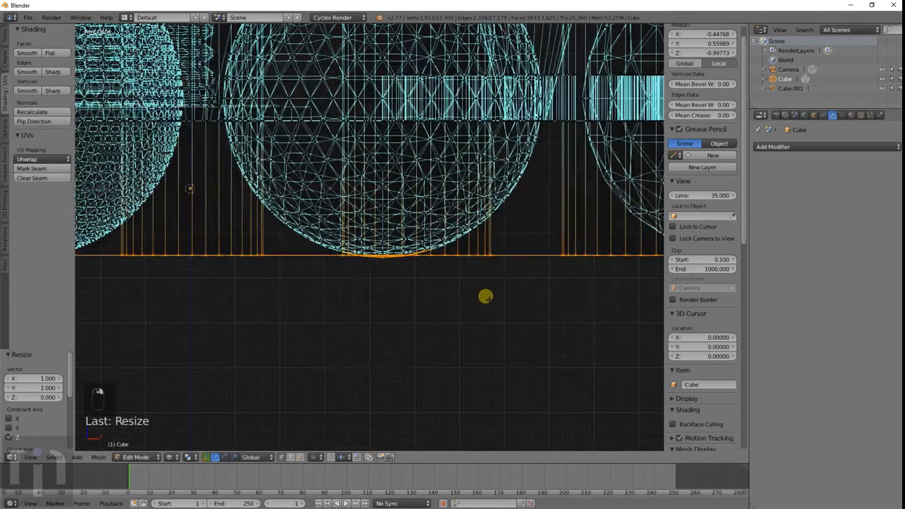
{"action": "scroll", "coordinate": [469, 287], "scroll_direction": "down", "scroll_amount": 3}
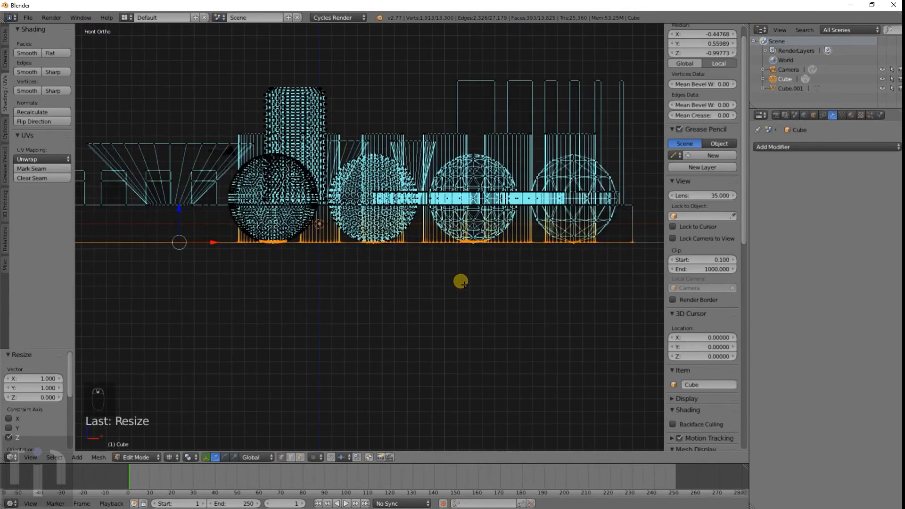
Step: Undo the underside selections, the Z flattening and the upward move of the peg ends
{"action": "key", "text": "ctrl+z"}
{"action": "key", "text": "ctrl+z"}
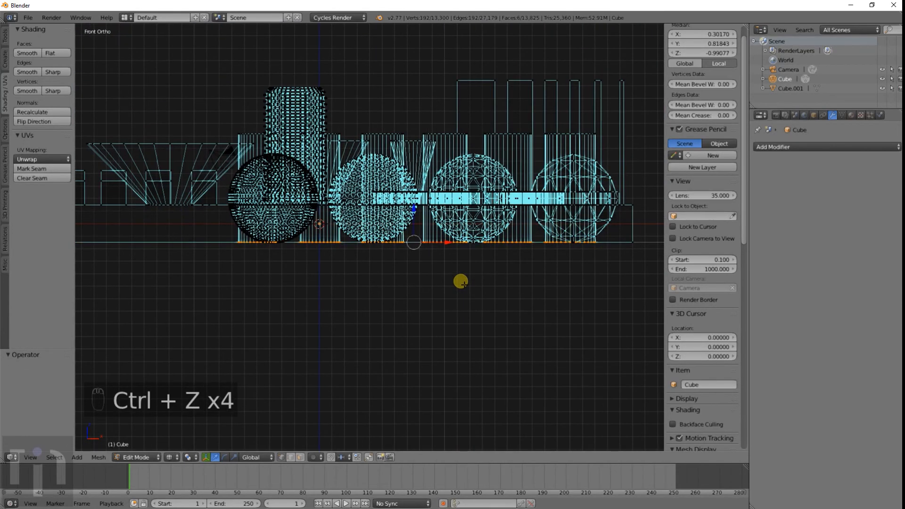
{"action": "key", "text": "ctrl+z"}
{"action": "key", "text": "ctrl+z"}
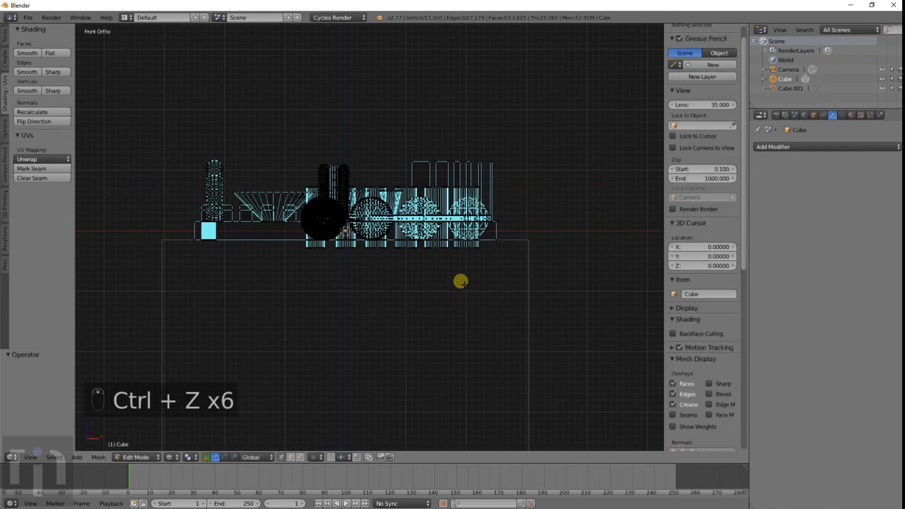
Step: Cut away everything below the plate with a Boolean Difference modifier using Cube.001, and apply it
{"action": "key", "text": "Tab"}
{"action": "right_click", "coordinate": [507, 239]}
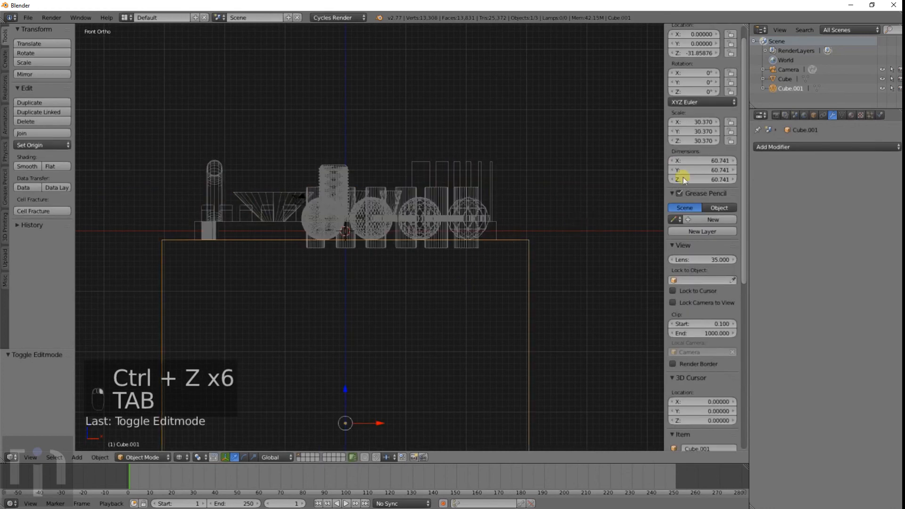
{"action": "right_click", "coordinate": [490, 202]}
{"action": "left_click", "coordinate": [830, 148]}
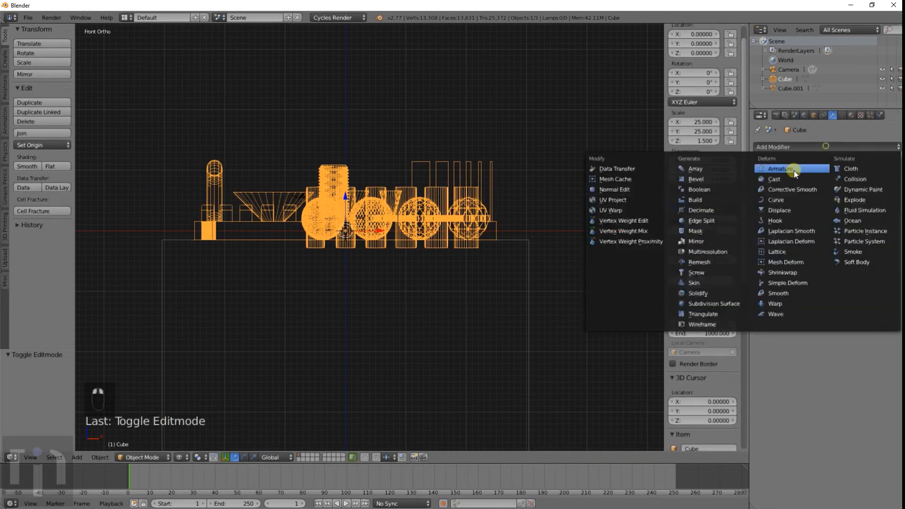
{"action": "left_click", "coordinate": [703, 189]}
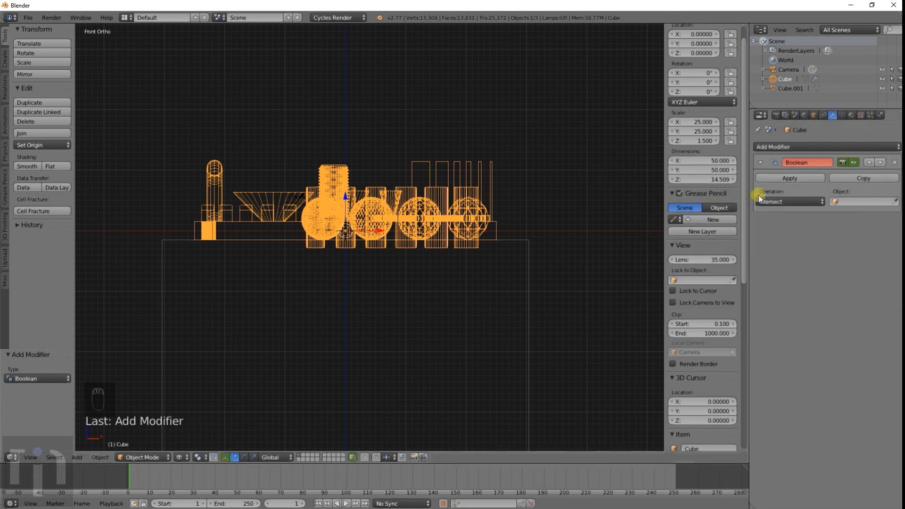
{"action": "left_click", "coordinate": [791, 202]}
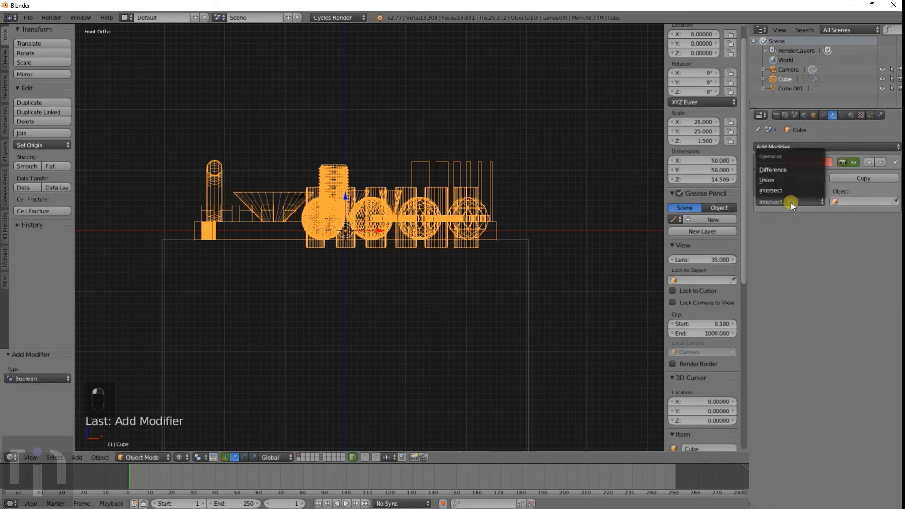
{"action": "left_click", "coordinate": [782, 168]}
{"action": "left_click", "coordinate": [853, 202]}
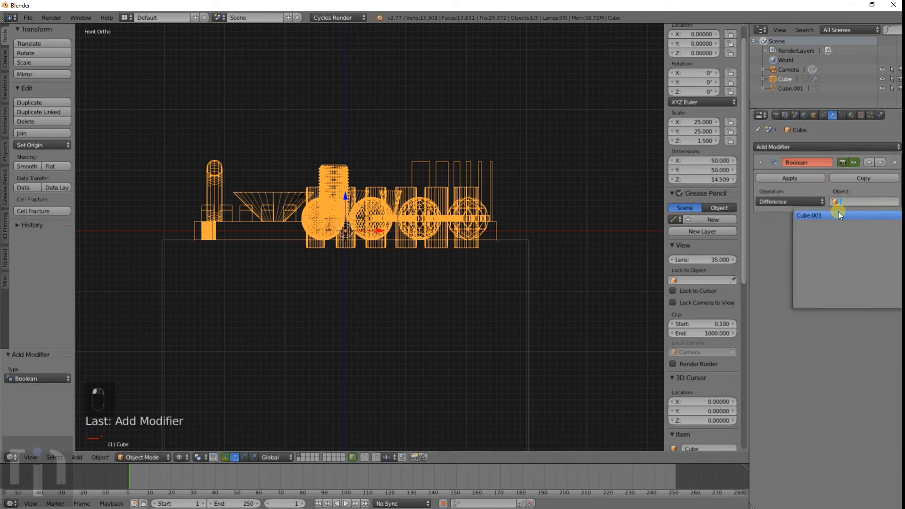
{"action": "left_click", "coordinate": [838, 214]}
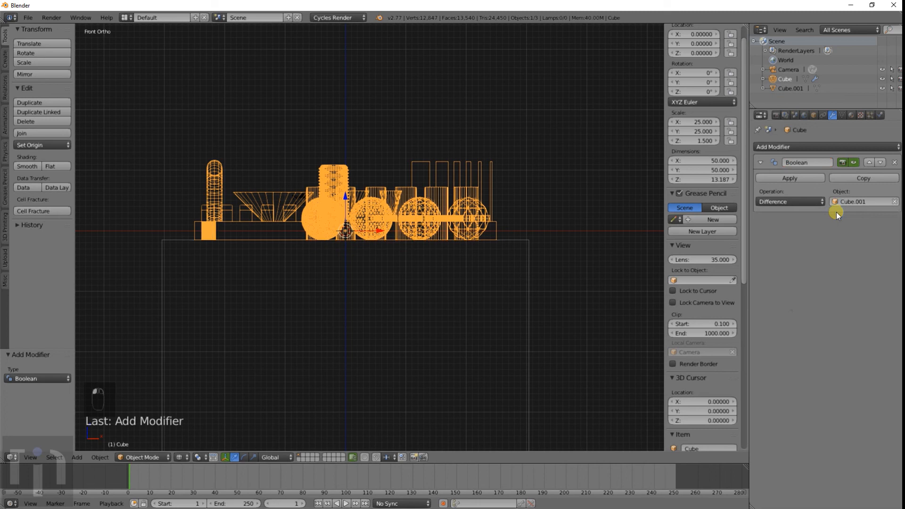
Step: Delete the large cutting cube and reselect the trimmed plate in solid display
{"action": "right_click", "coordinate": [529, 241]}
{"action": "key", "text": "x"}
{"action": "left_click", "coordinate": [523, 243]}
{"action": "key", "text": "z"}
{"action": "mouse_move", "coordinate": [549, 230]}
{"action": "middle_mouse_down"}
{"action": "mouse_move", "coordinate": [420, 256]}
{"action": "mouse_move", "coordinate": [463, 240]}
{"action": "mouse_move", "coordinate": [341, 256]}
{"action": "mouse_move", "coordinate": [317, 300]}
{"action": "mouse_move", "coordinate": [276, 252]}
{"action": "mouse_move", "coordinate": [271, 210]}
{"action": "mouse_move", "coordinate": [397, 195]}
{"action": "middle_mouse_up"}
{"action": "right_click", "coordinate": [301, 198]}
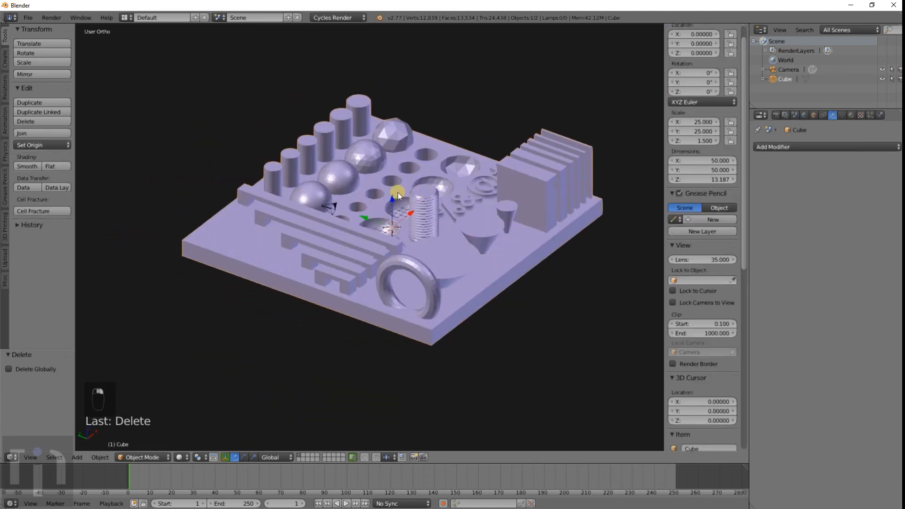
Step: Export only the selected plate as an STL named Calibration_inventimark.stl in the G:\Tutorials folder
{"action": "left_click", "coordinate": [30, 18]}
{"action": "mouse_move", "coordinate": [52, 196]}
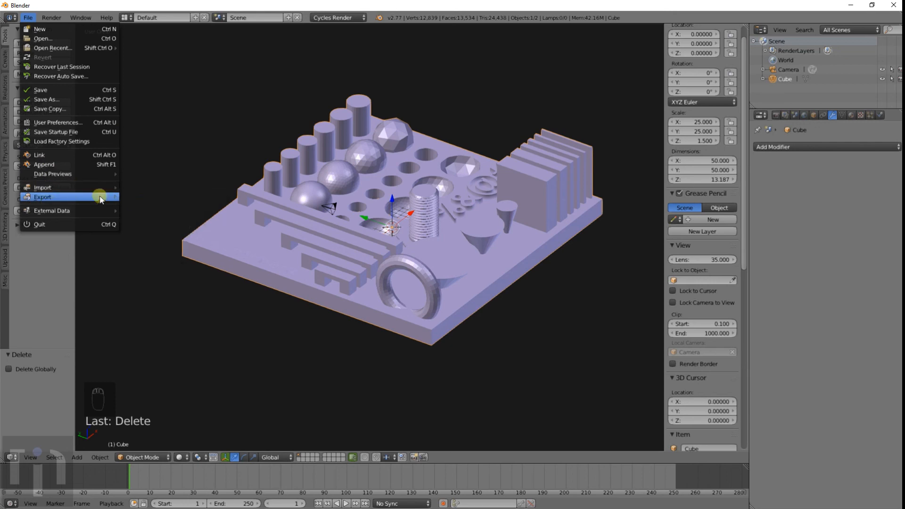
{"action": "mouse_move", "coordinate": [99, 198]}
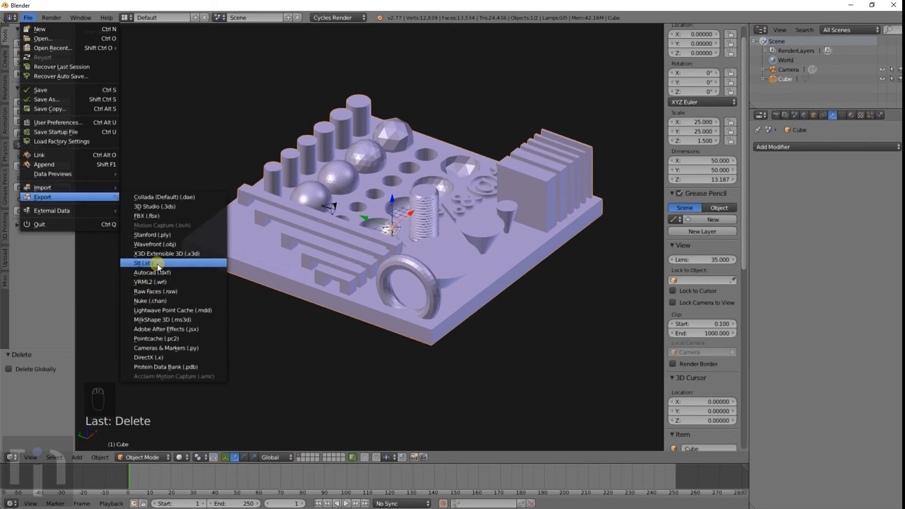
{"action": "left_click", "coordinate": [158, 263]}
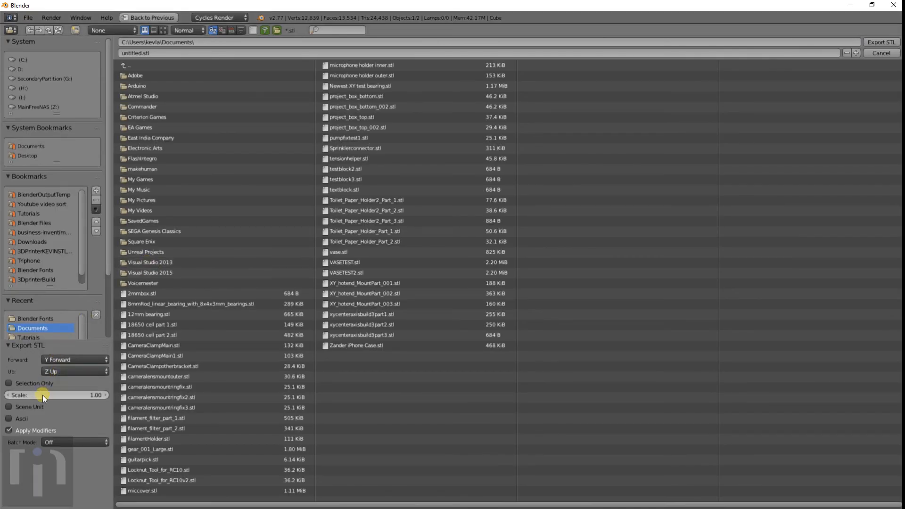
{"action": "left_click", "coordinate": [15, 383]}
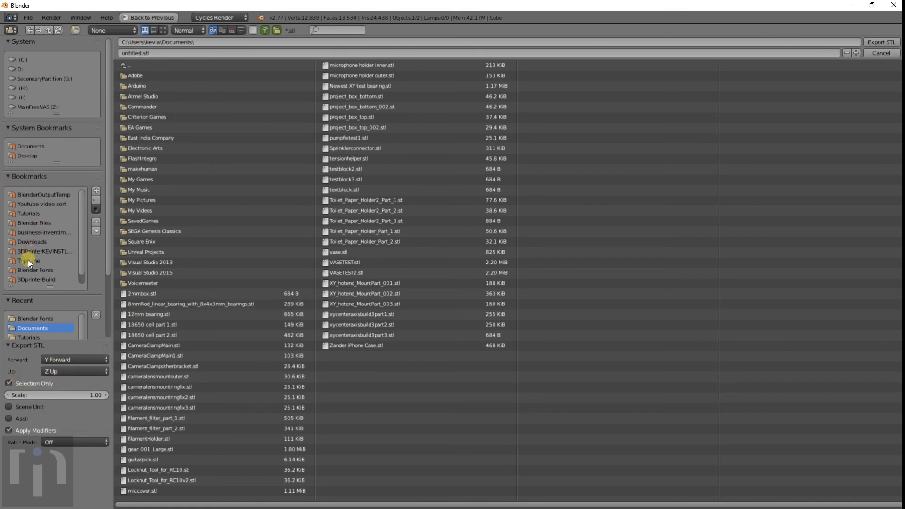
{"action": "left_click", "coordinate": [30, 214]}
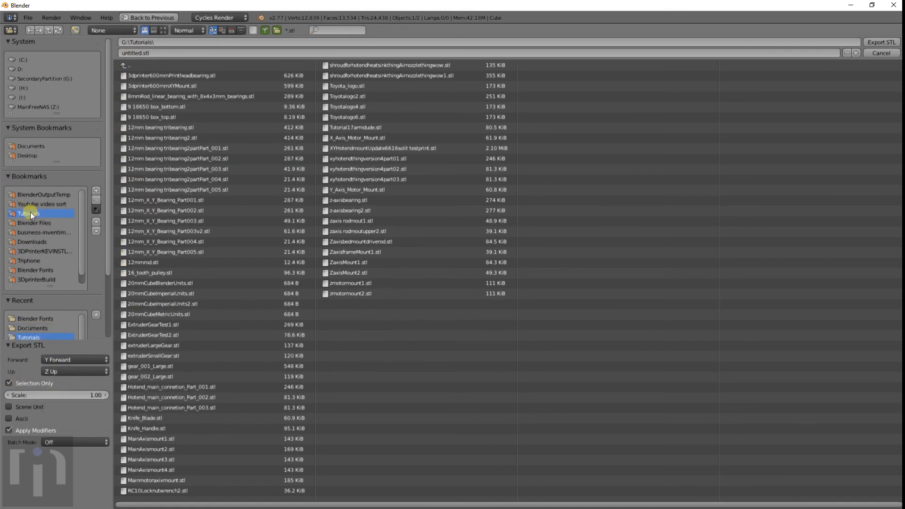
{"action": "left_click", "coordinate": [144, 53]}
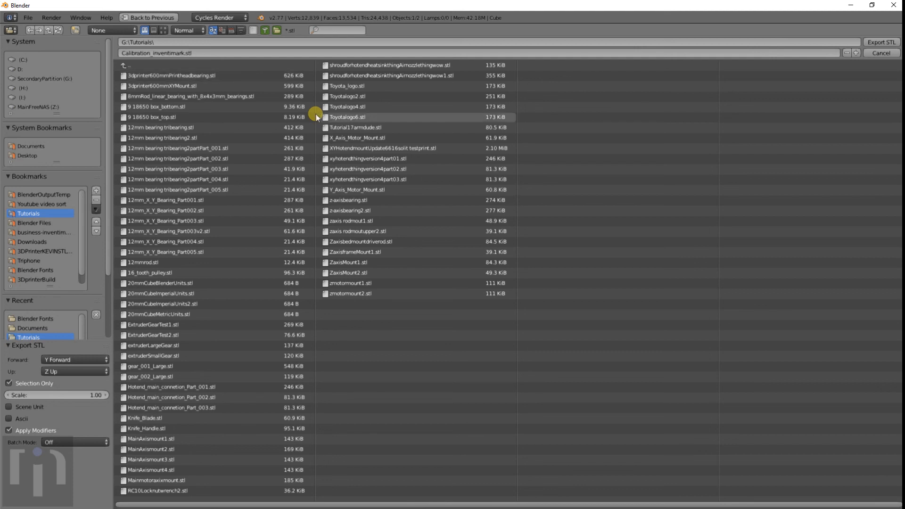
{"action": "key", "text": "Return"}
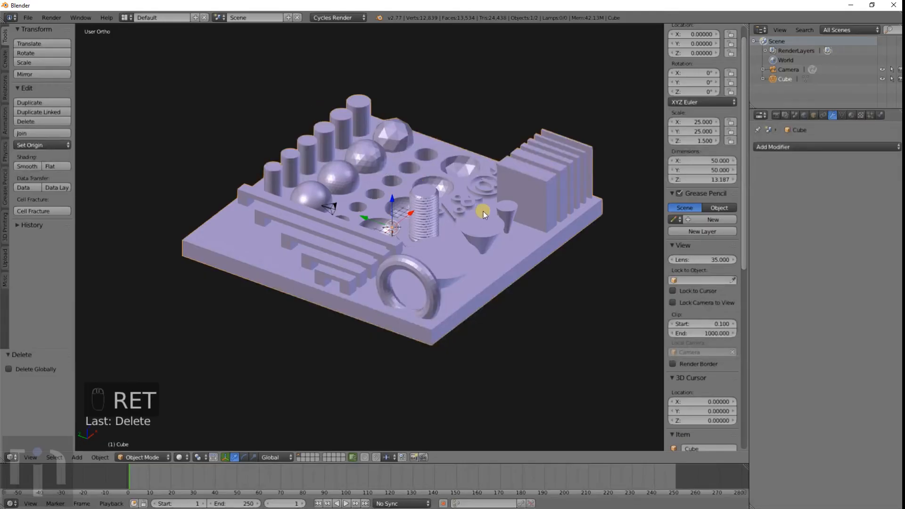
{"action": "middle_click_drag", "start_coordinate": [483, 211], "coordinate": [626, 168]}
{"action": "mouse_move", "coordinate": [886, 97]}
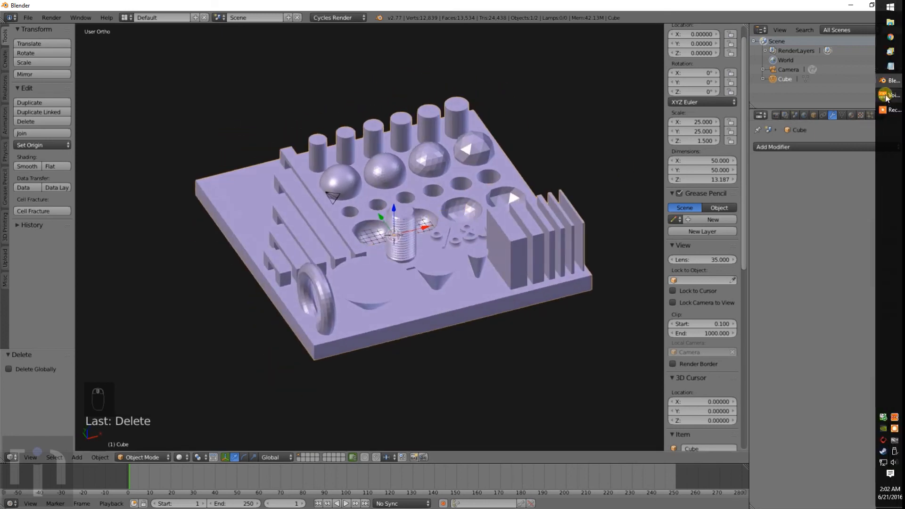
Step: Switch to Repetier-Host and add Calibration_inventimark.stl from the Tutorials folder to the print bed
{"action": "left_click", "coordinate": [890, 7]}
{"action": "left_click", "coordinate": [845, 97]}
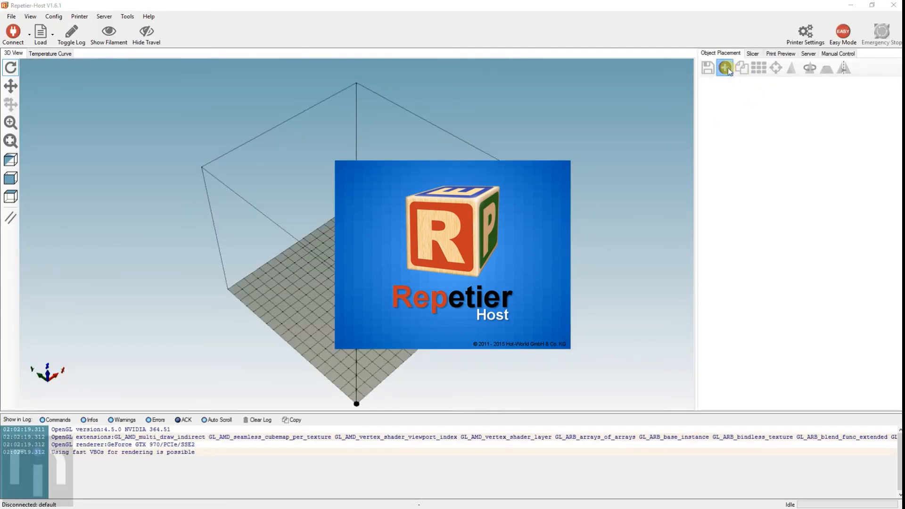
{"action": "left_click", "coordinate": [726, 69]}
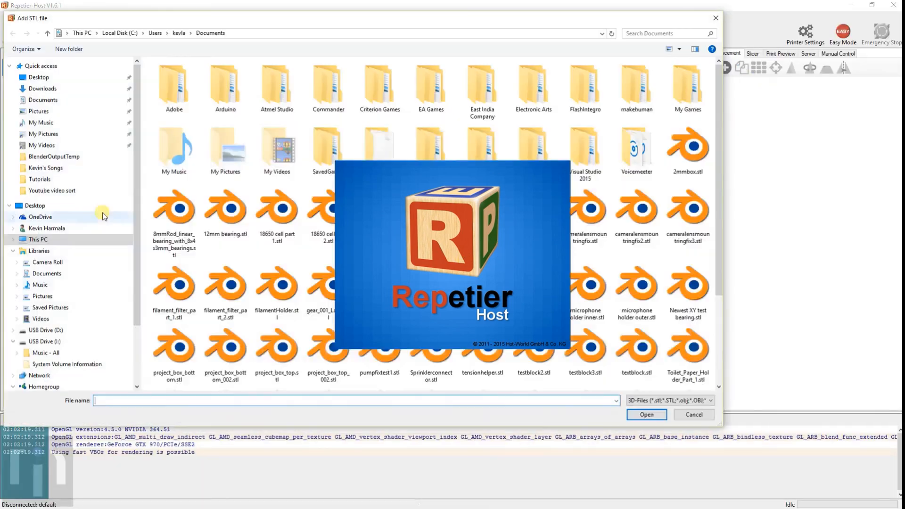
{"action": "left_click", "coordinate": [39, 180]}
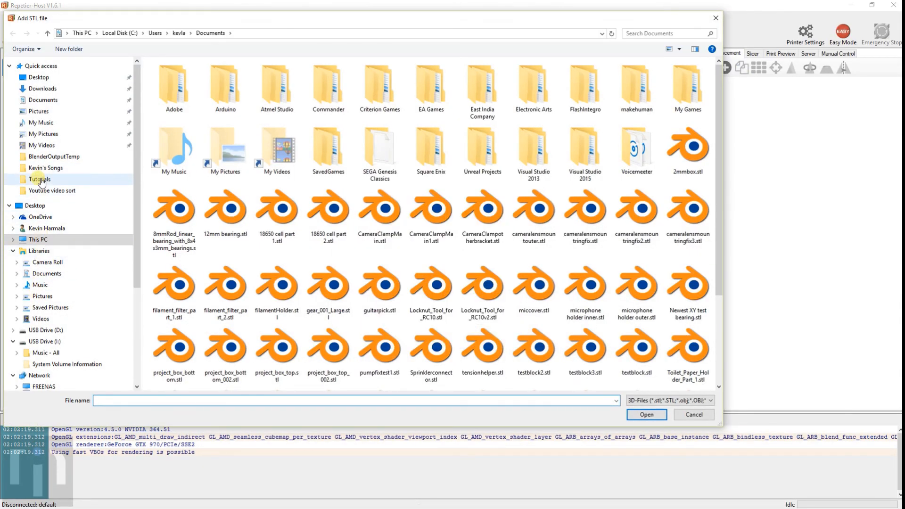
{"action": "double_click", "coordinate": [162, 77]}
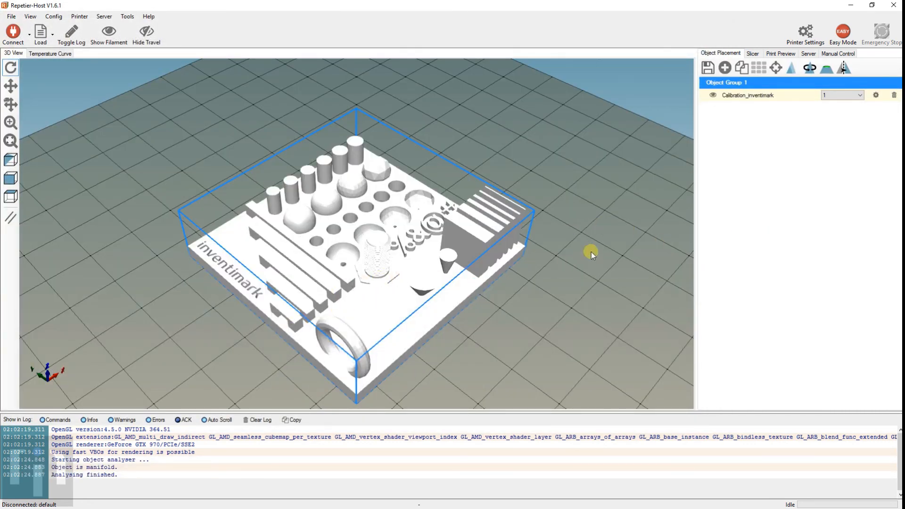
Step: Check the imported test plate from several sides and slice it with CuraEngine using the existing print settings
{"action": "scroll", "coordinate": [591, 251], "scroll_direction": "down", "scroll_amount": 8}
{"action": "right_click_drag", "start_coordinate": [525, 281], "coordinate": [545, 295]}
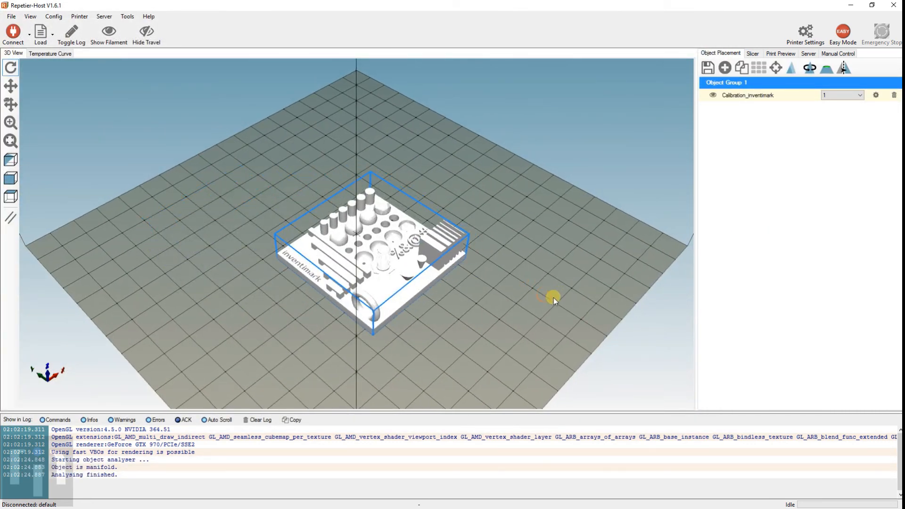
{"action": "left_click_drag", "start_coordinate": [565, 268], "coordinate": [87, 284]}
{"action": "scroll", "coordinate": [343, 262], "scroll_direction": "up", "scroll_amount": 5}
{"action": "scroll", "coordinate": [366, 269], "scroll_direction": "up", "scroll_amount": 5}
{"action": "scroll", "coordinate": [366, 270], "scroll_direction": "down", "scroll_amount": 5}
{"action": "left_click_drag", "start_coordinate": [481, 282], "coordinate": [287, 245]}
{"action": "left_click", "coordinate": [752, 54]}
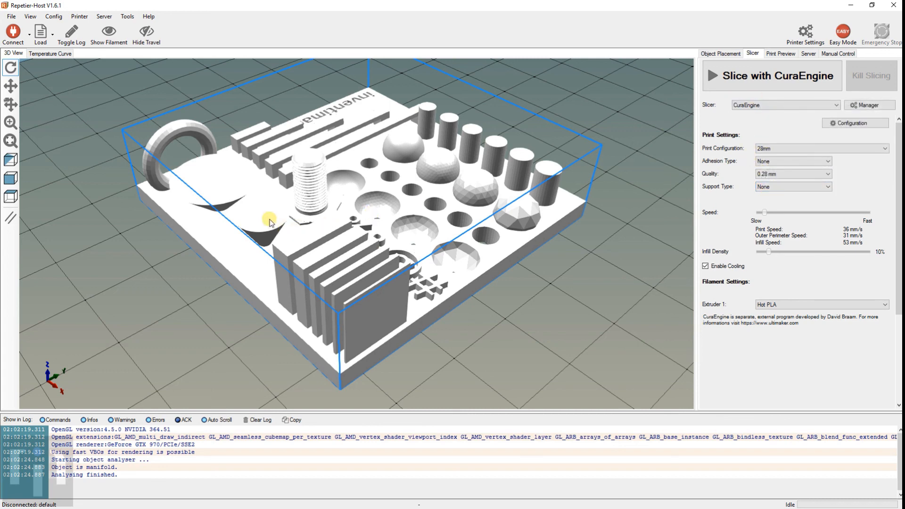
{"action": "left_click", "coordinate": [773, 77]}
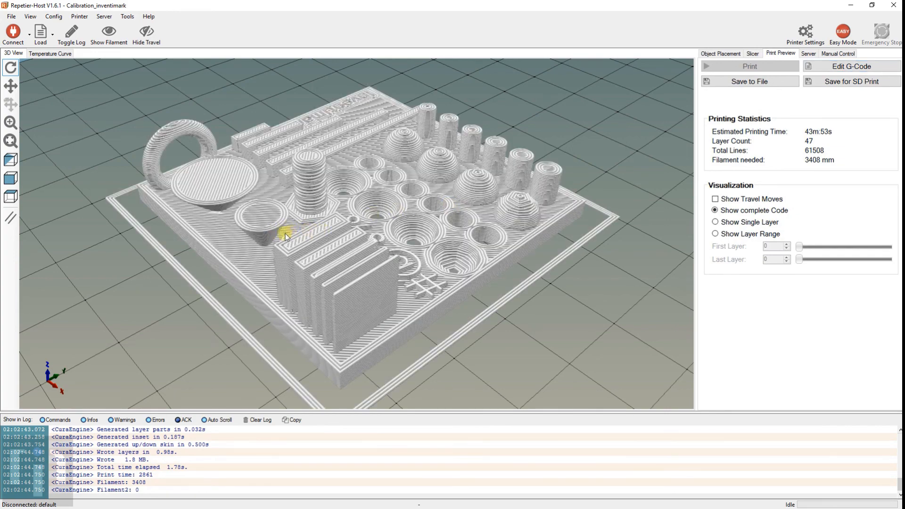
Step: Examine the sliced toolpaths of the bridges, thin walls, cones, ring and M5 bolt thread in the print preview
{"action": "left_click_drag", "start_coordinate": [285, 233], "coordinate": [652, 216]}
{"action": "scroll", "coordinate": [419, 197], "scroll_direction": "up", "scroll_amount": 5}
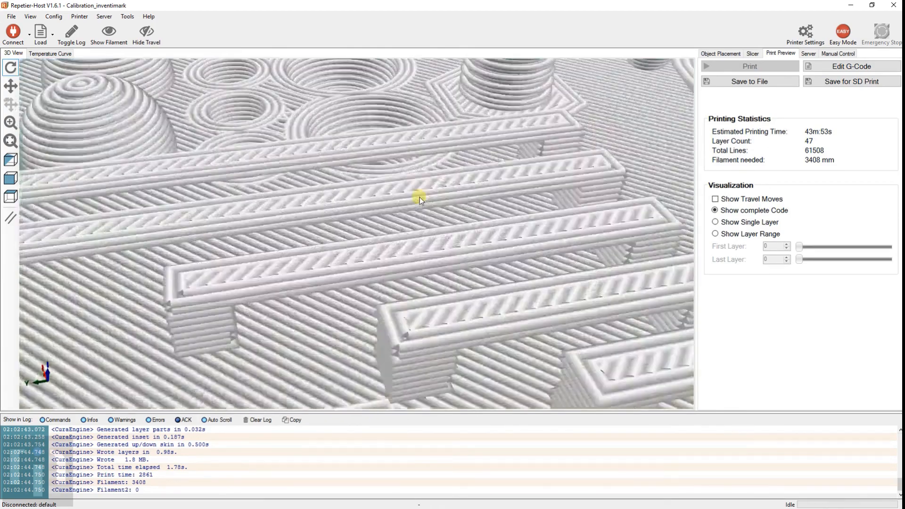
{"action": "scroll", "coordinate": [418, 197], "scroll_direction": "down", "scroll_amount": 6}
{"action": "left_click_drag", "start_coordinate": [417, 197], "coordinate": [476, 231]}
{"action": "left_click_drag", "start_coordinate": [502, 234], "coordinate": [471, 223]}
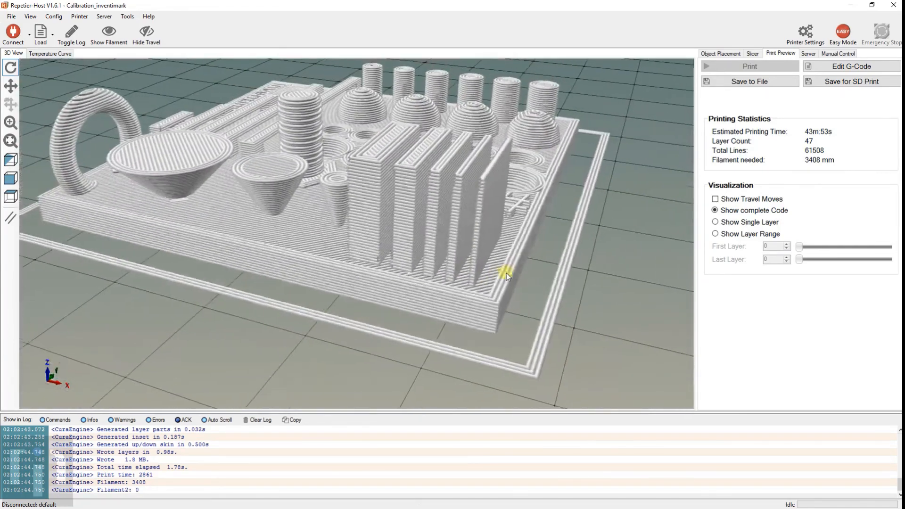
{"action": "left_click_drag", "start_coordinate": [507, 273], "coordinate": [505, 271]}
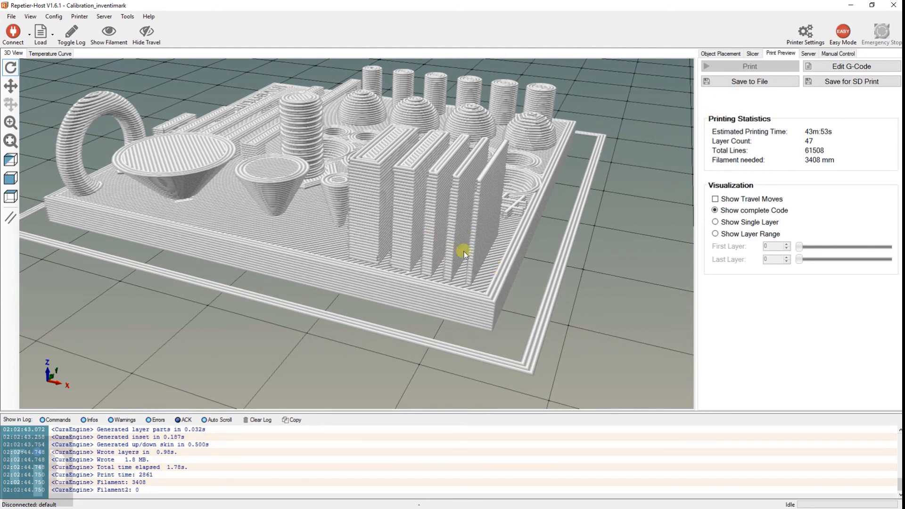
{"action": "left_click_drag", "start_coordinate": [500, 219], "coordinate": [473, 226]}
{"action": "scroll", "coordinate": [422, 216], "scroll_direction": "up", "scroll_amount": 10}
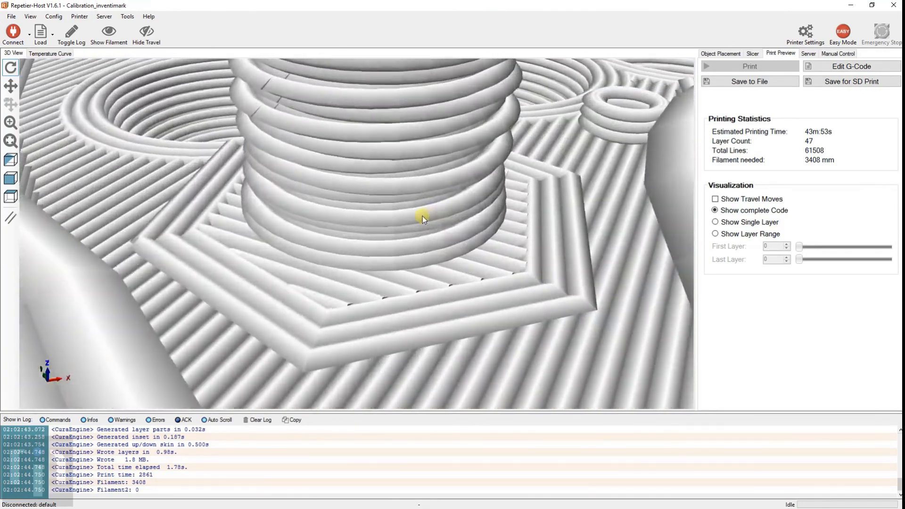
{"action": "scroll", "coordinate": [414, 203], "scroll_direction": "down", "scroll_amount": 10}
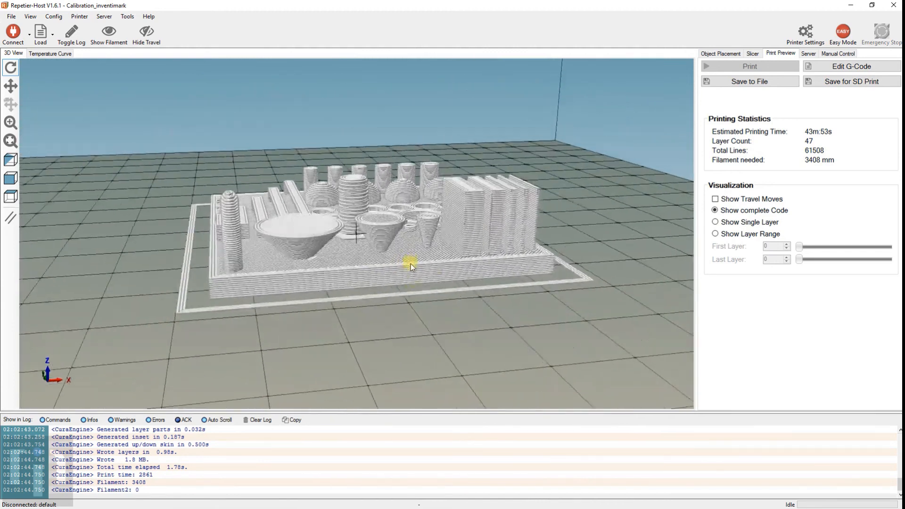
{"action": "left_click_drag", "start_coordinate": [417, 288], "coordinate": [411, 264]}
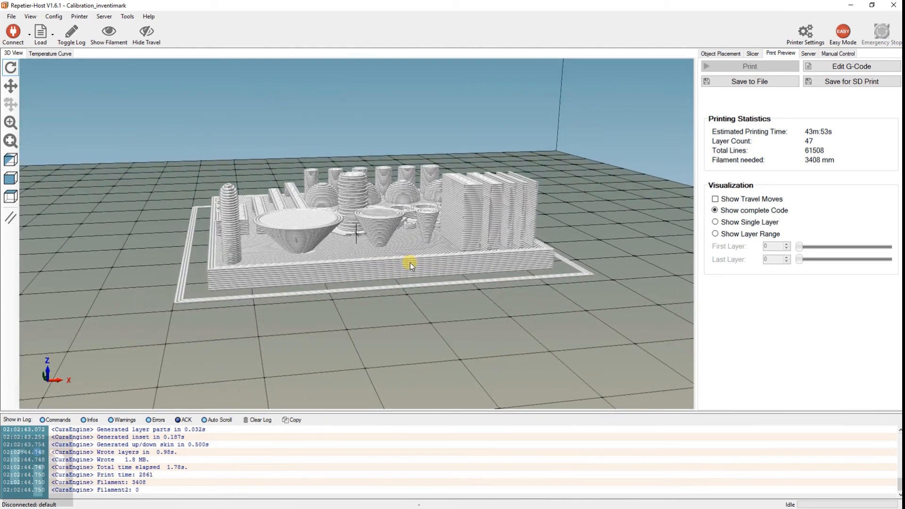